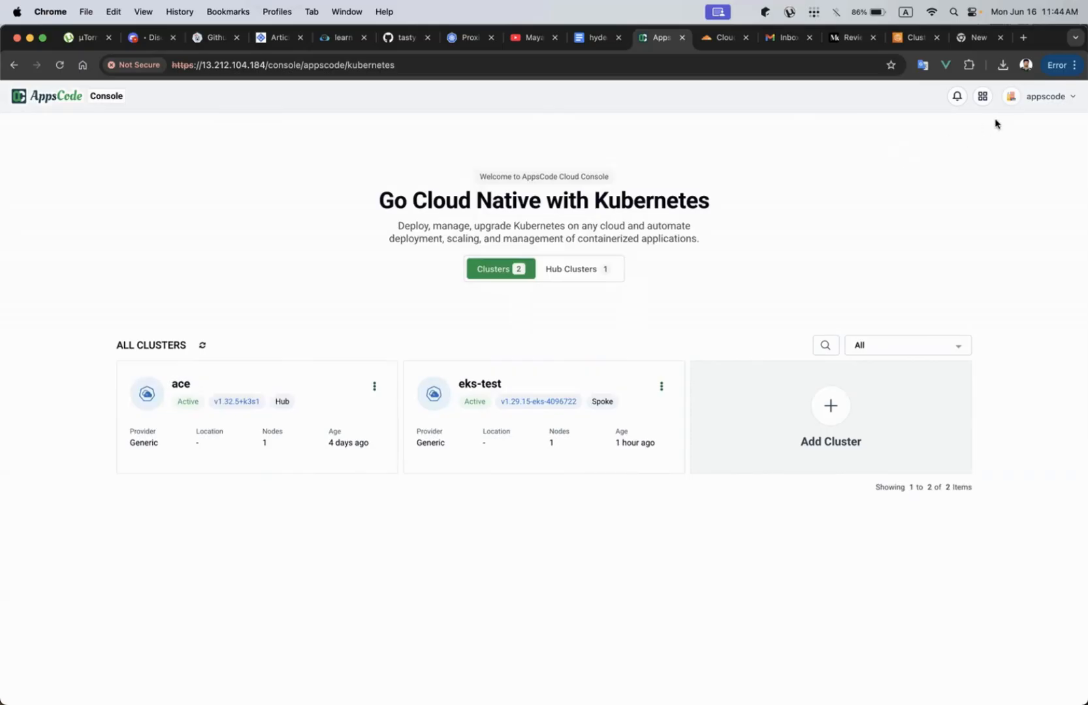
Switch the console from the appscode organization to the admin personal account.
click(1038, 98)
click(981, 172)
click(973, 237)
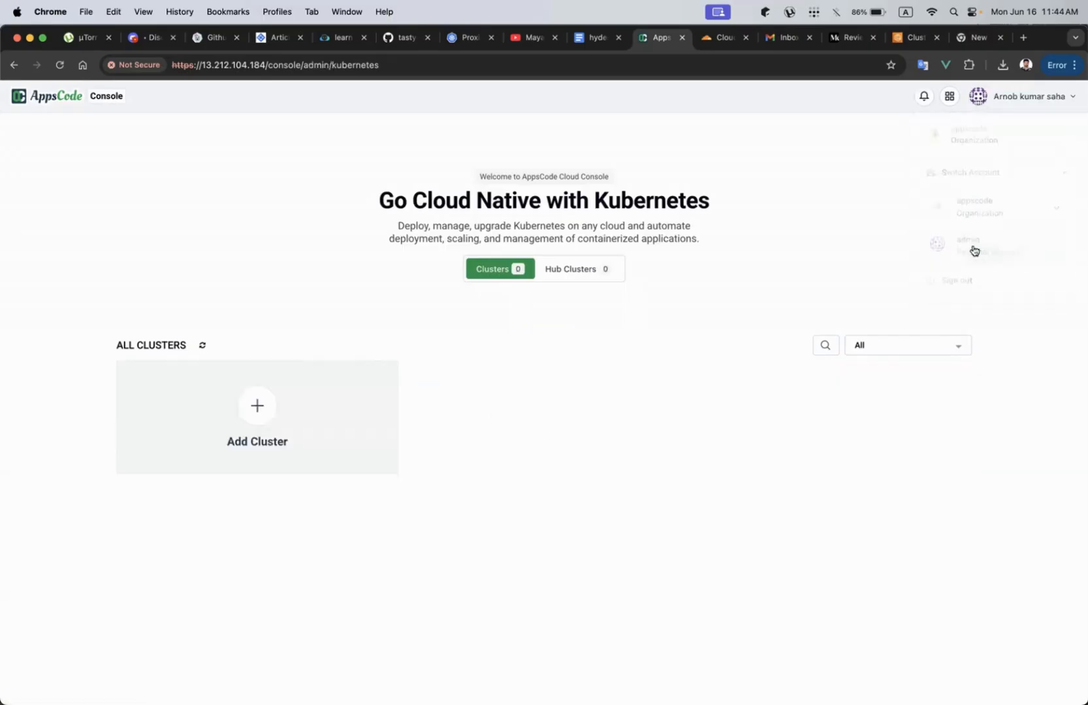
Open the admin account's management page and display the user accounts under site administration.
click(949, 96)
click(886, 136)
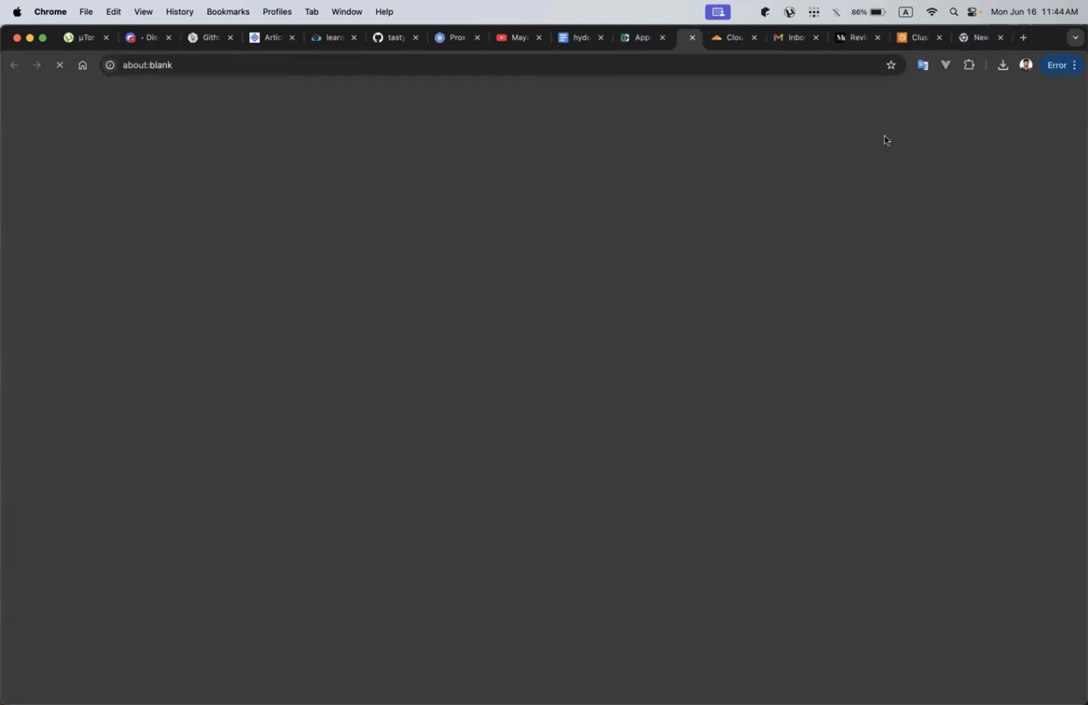
click(617, 38)
click(642, 39)
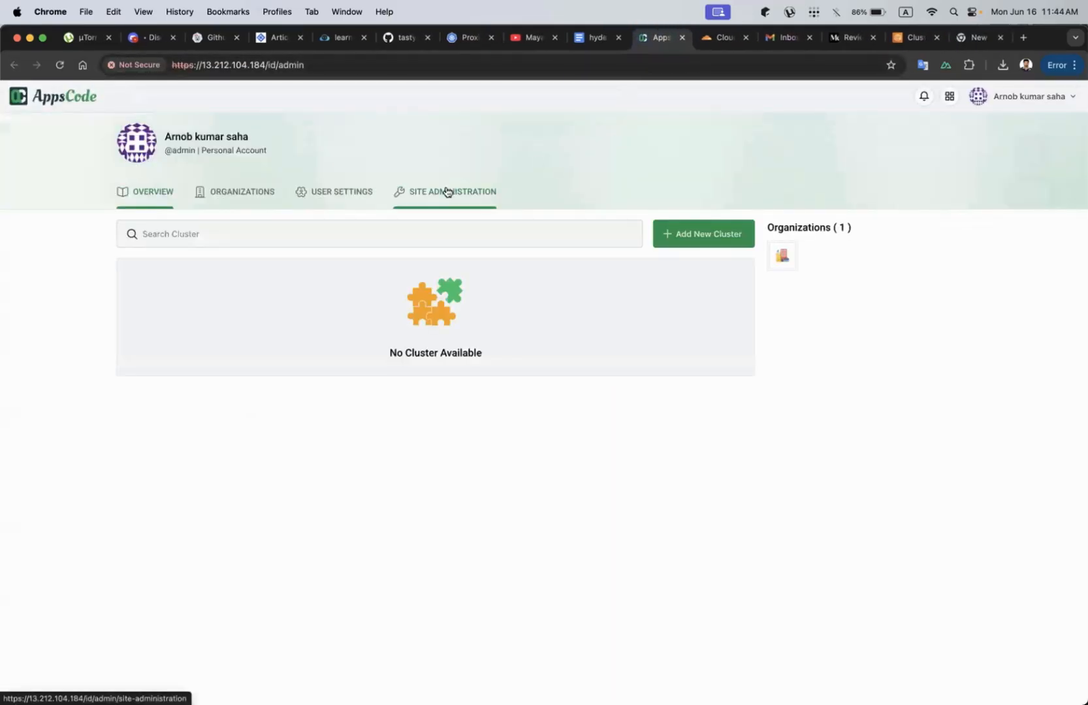
click(450, 196)
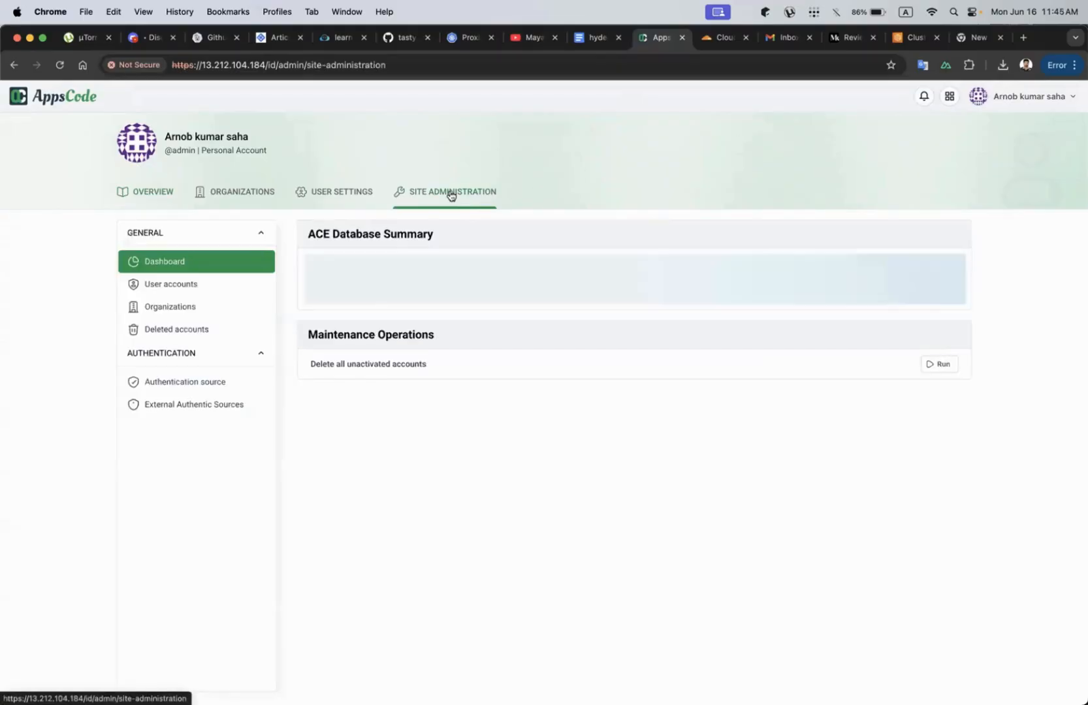
click(175, 286)
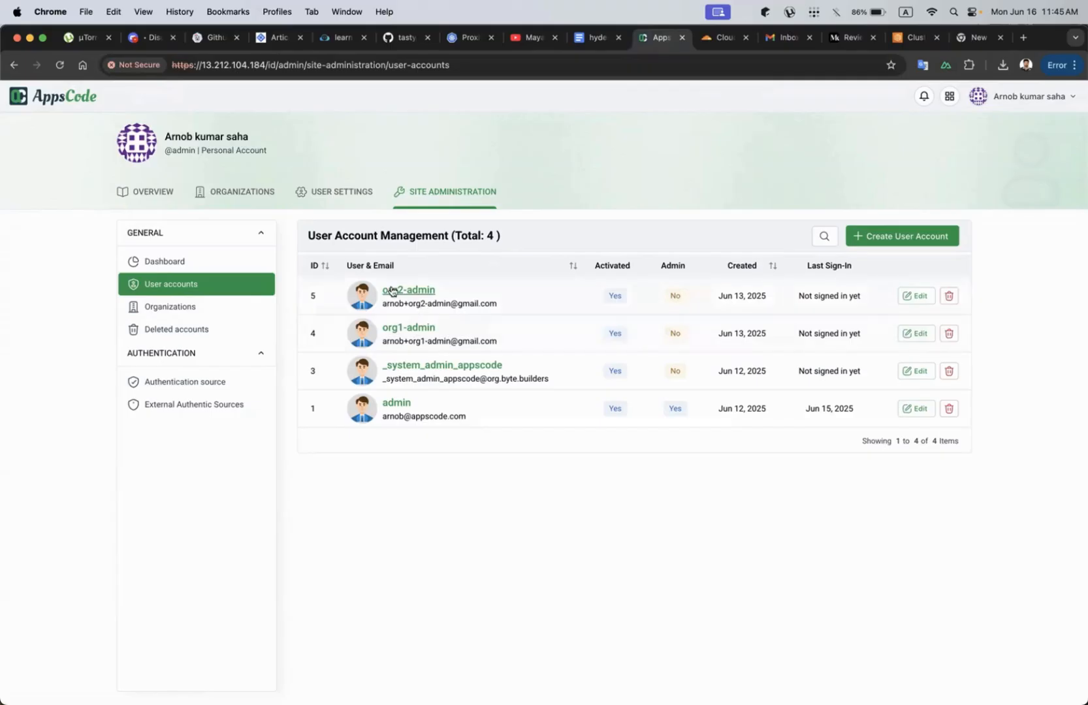
Review the fields and options of the new user account form and return to the user accounts list.
click(885, 248)
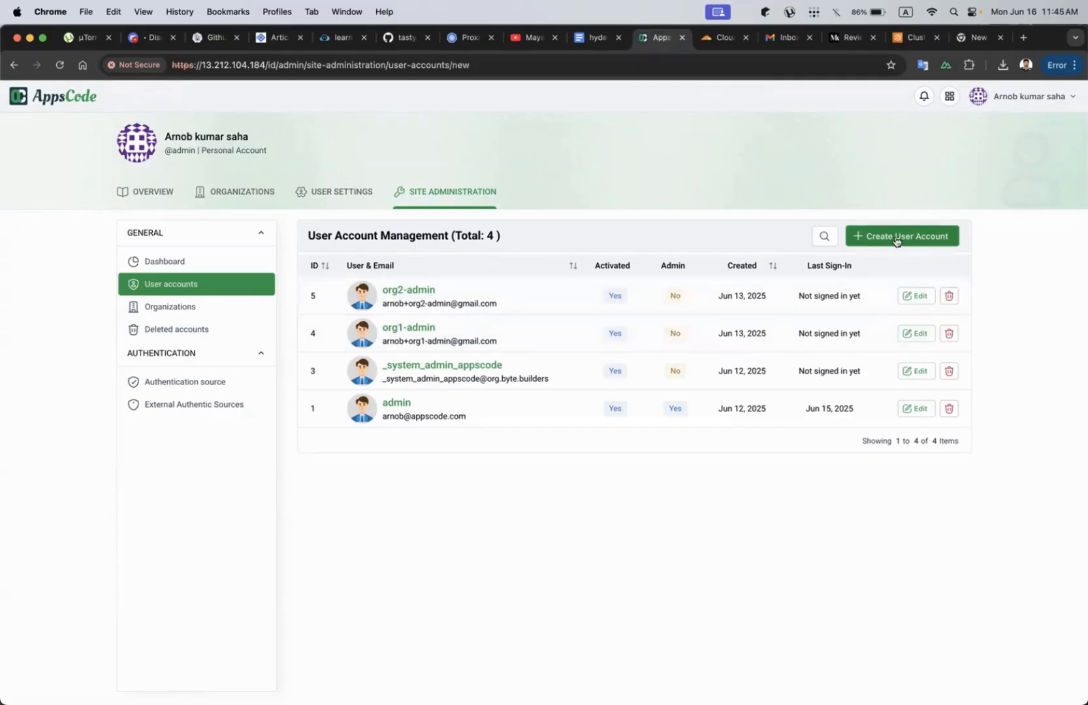
click(470, 318)
click(423, 348)
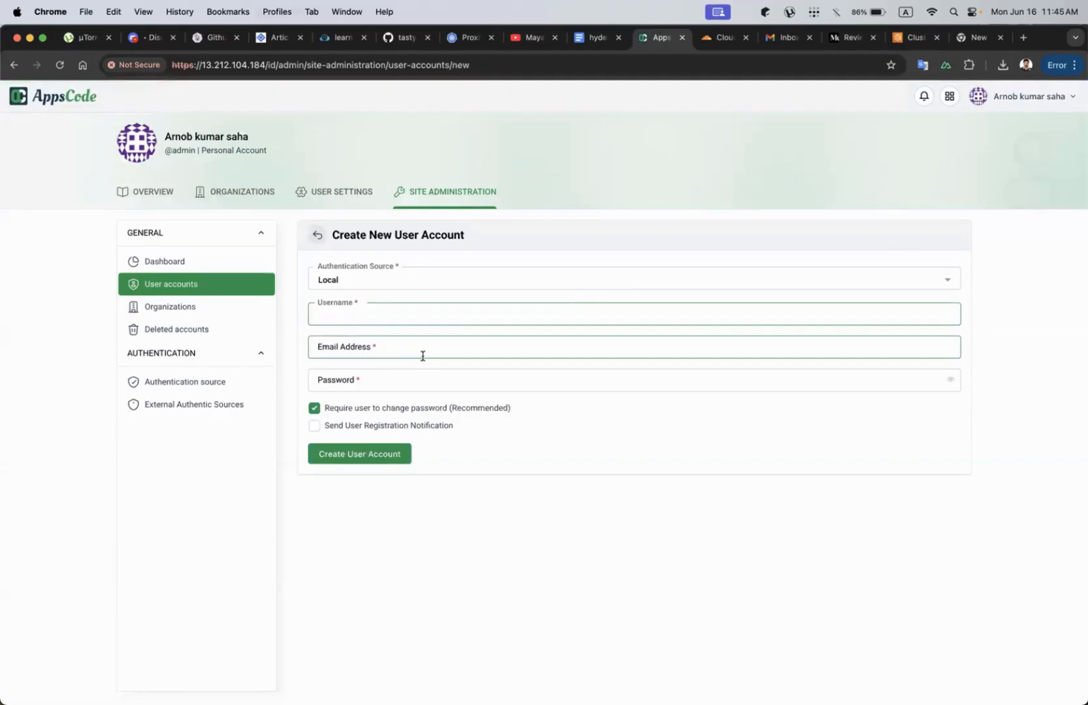
click(356, 381)
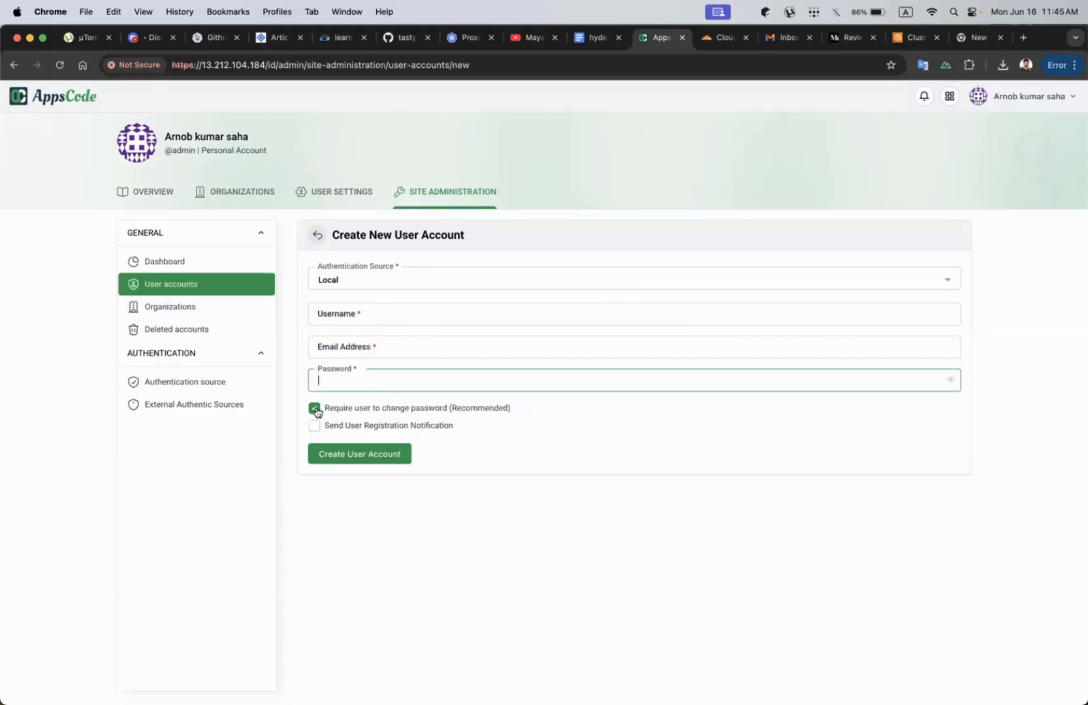
click(314, 409)
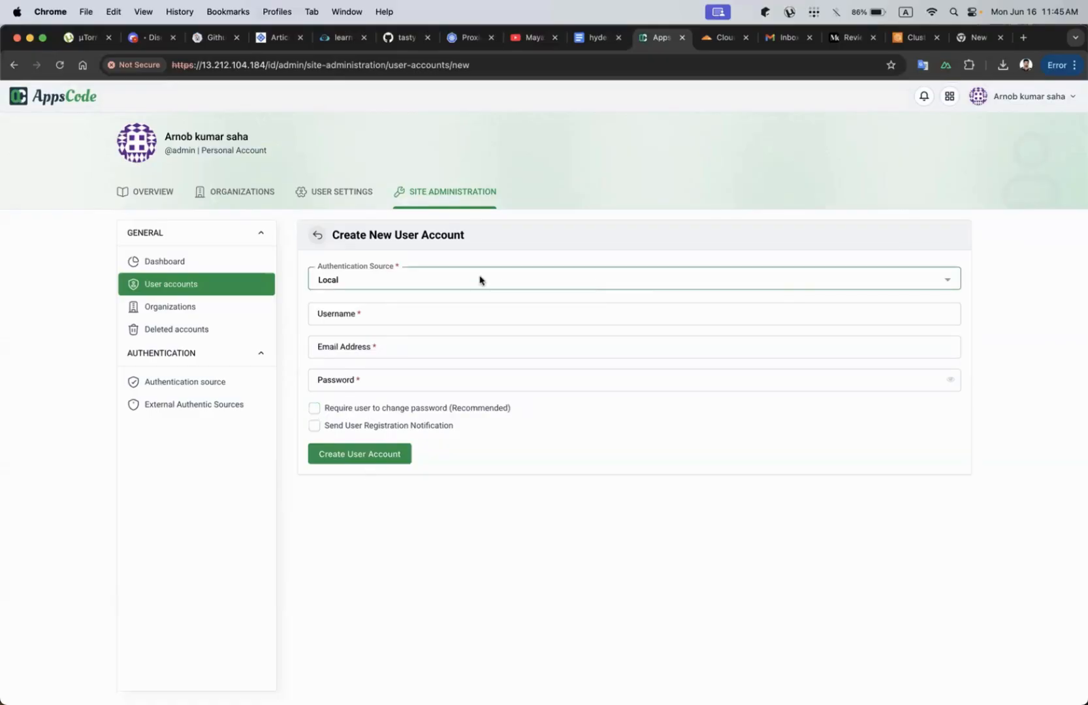
click(196, 287)
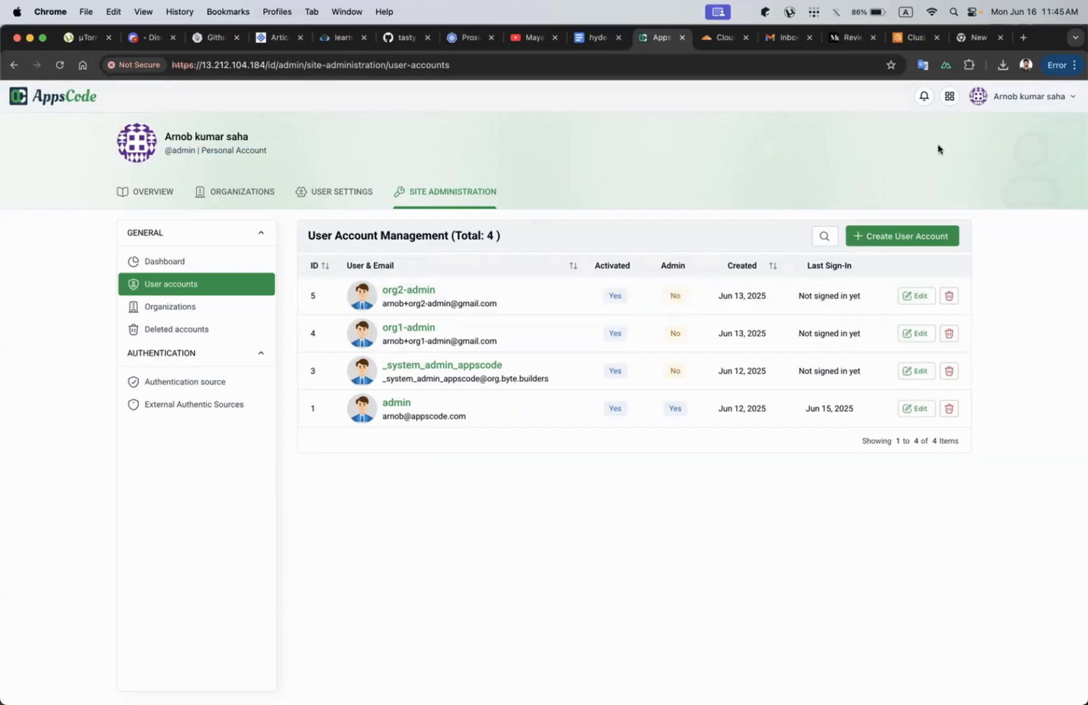
click(344, 189)
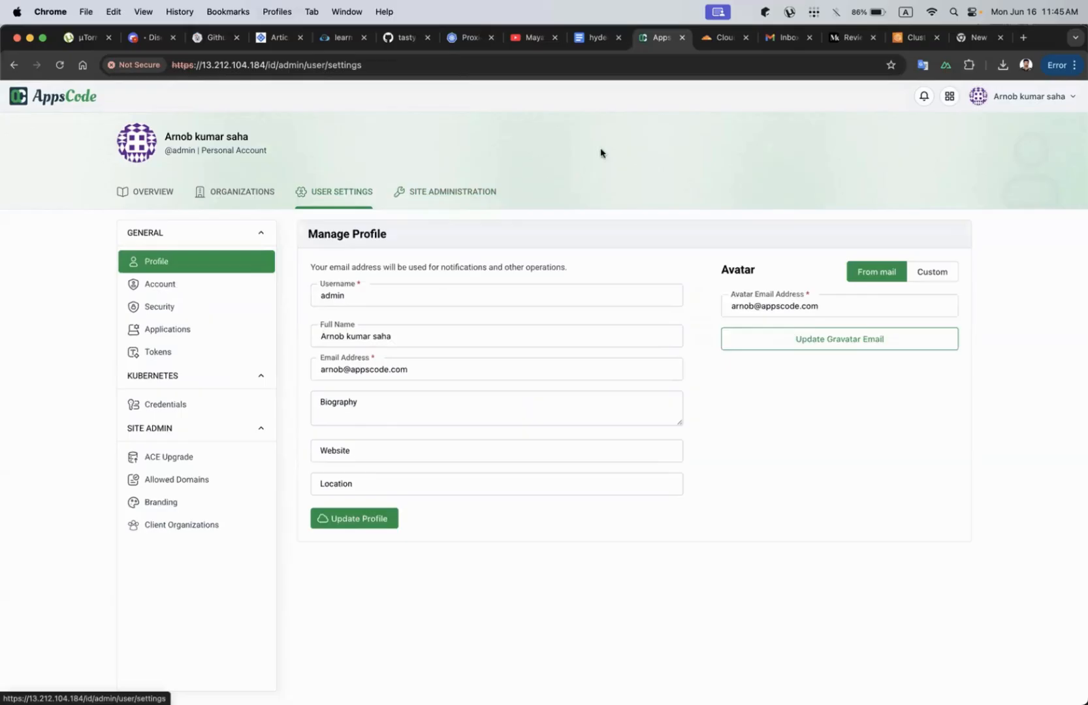
click(201, 530)
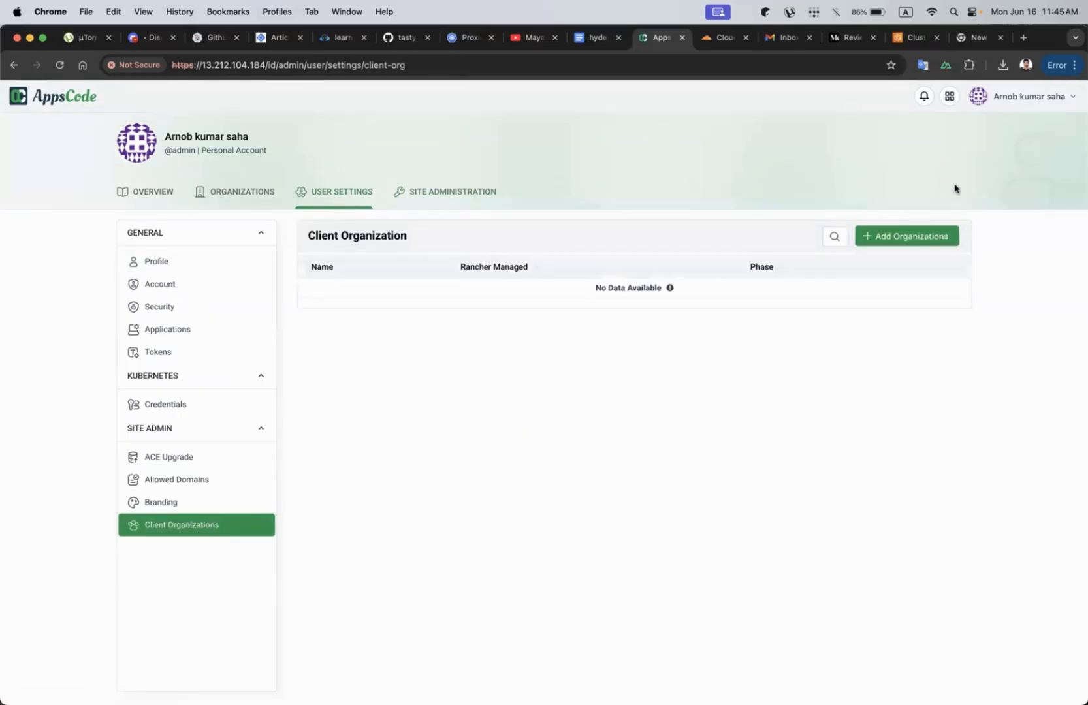
click(1035, 99)
click(1008, 171)
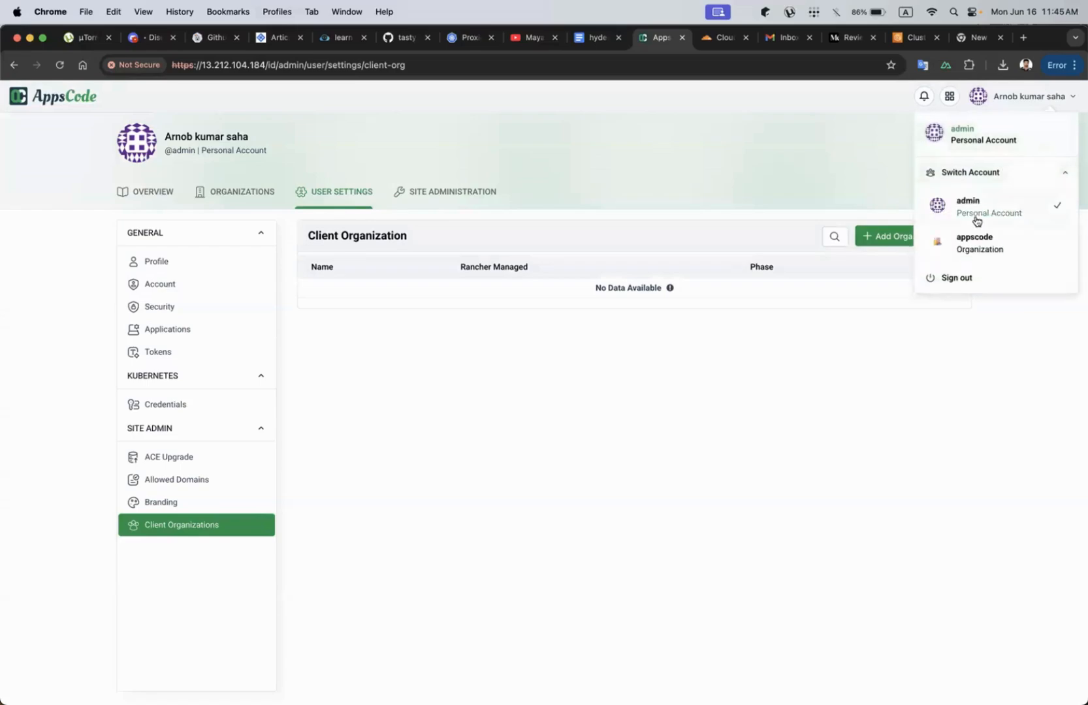
click(819, 158)
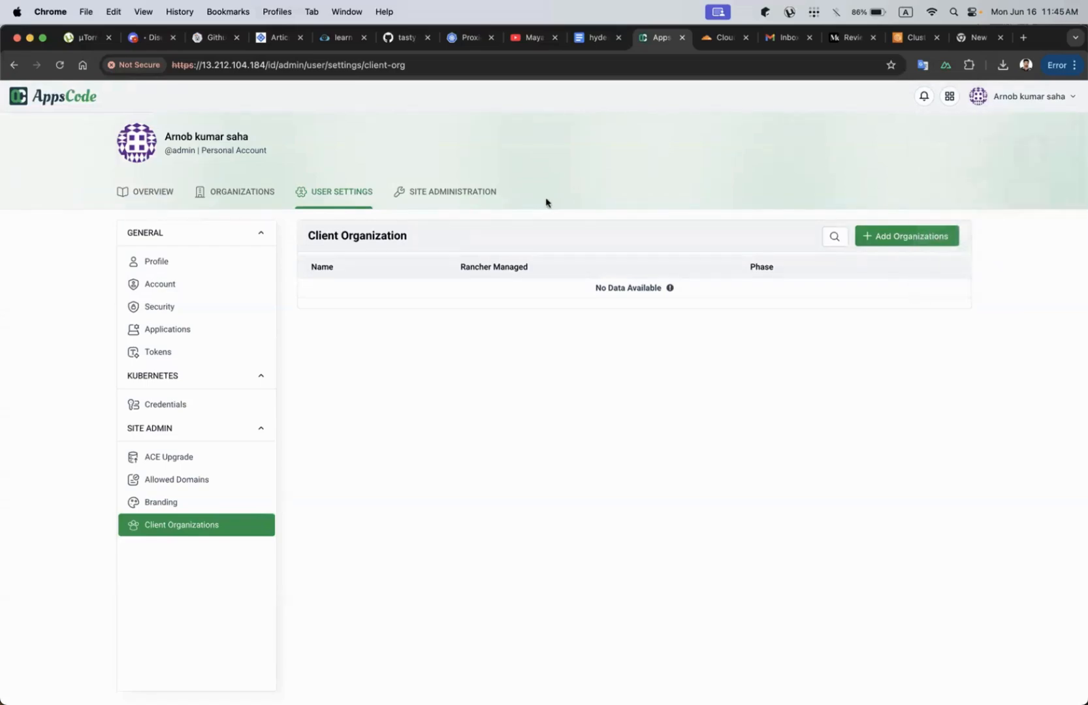
click(897, 236)
click(461, 311)
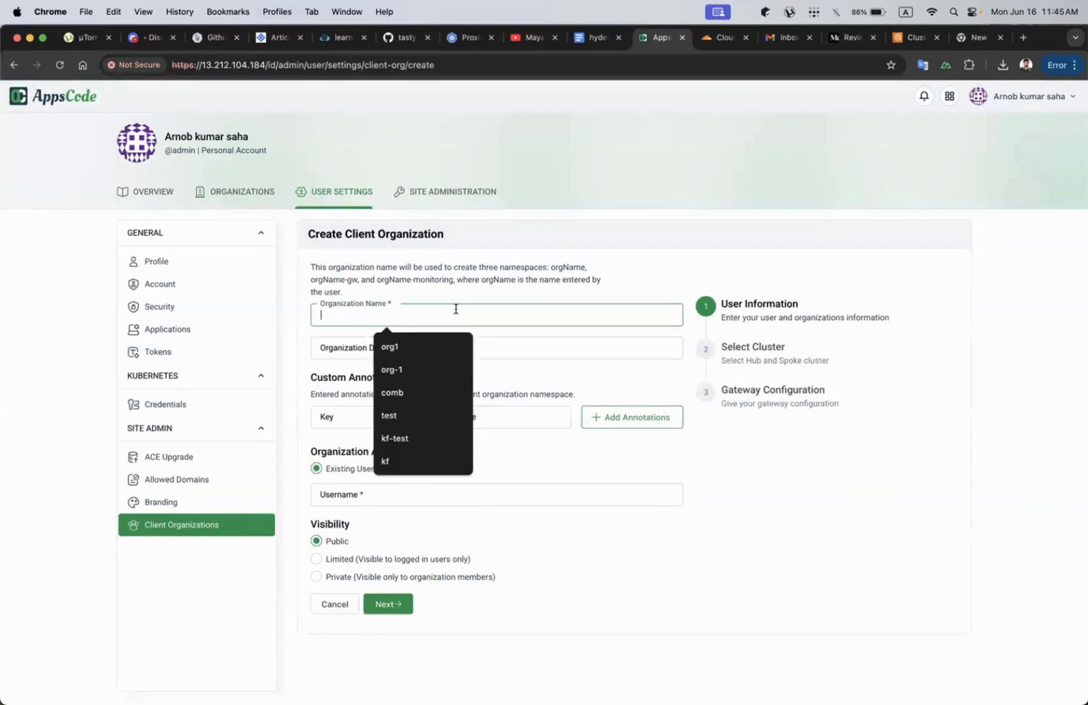
text(org1)
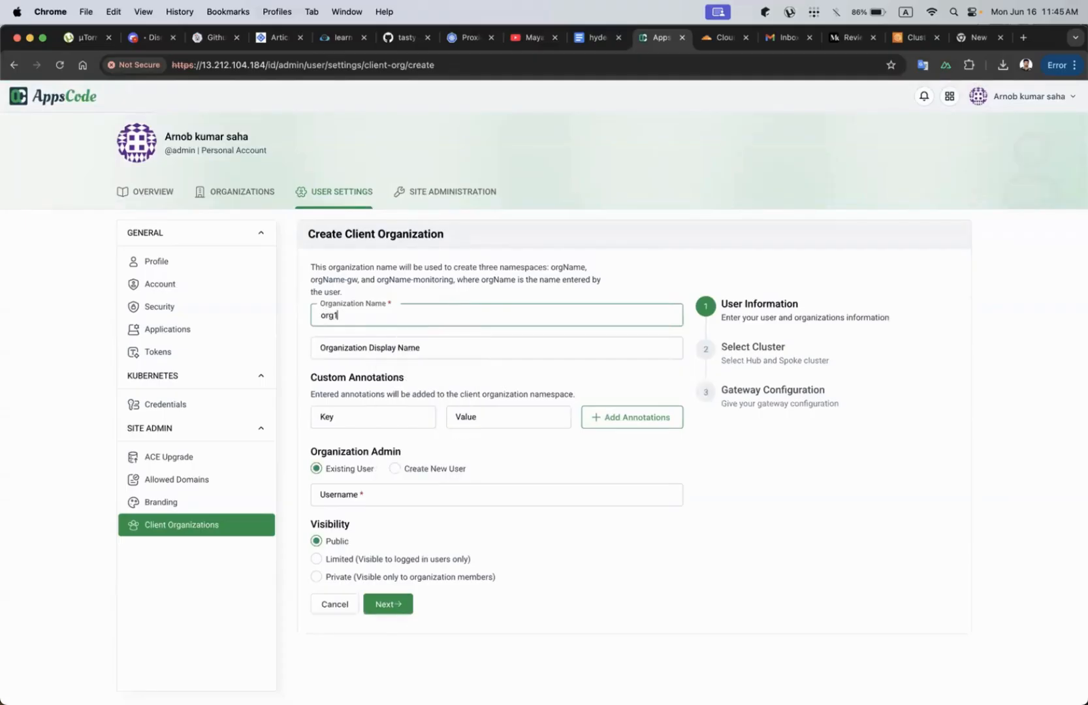
Look up the organization admin usernames in the user accounts list and the Notes app, and return to the AppsCode page in Chrome.
click(452, 198)
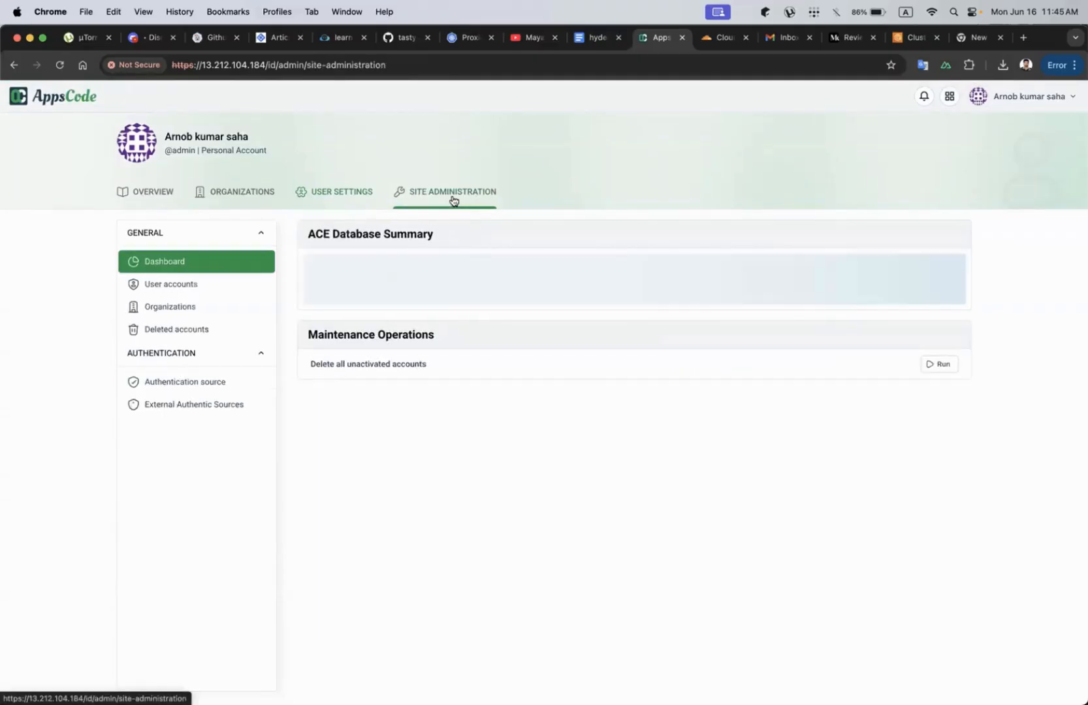
click(196, 286)
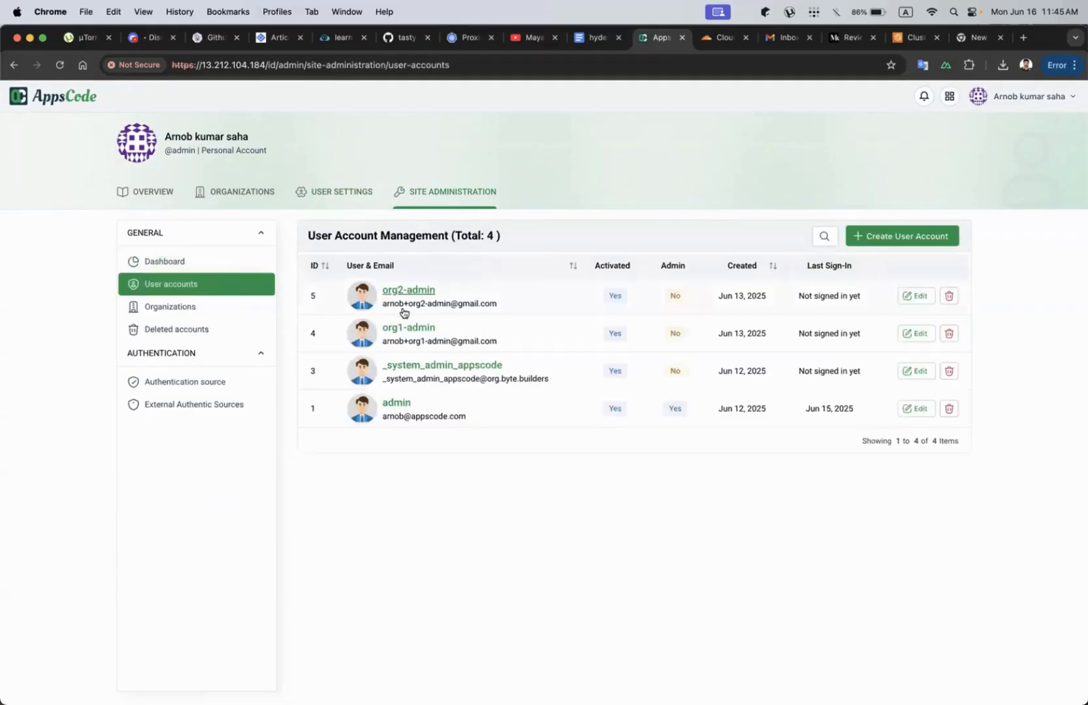
key(ctrl+Up)
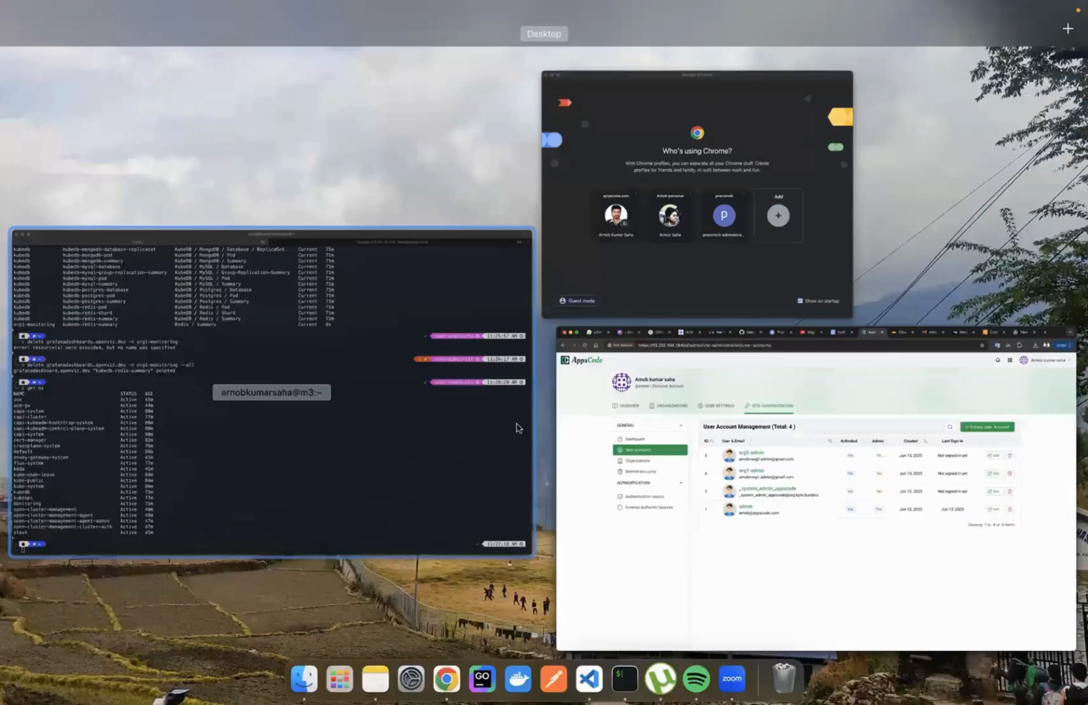
key(super+space)
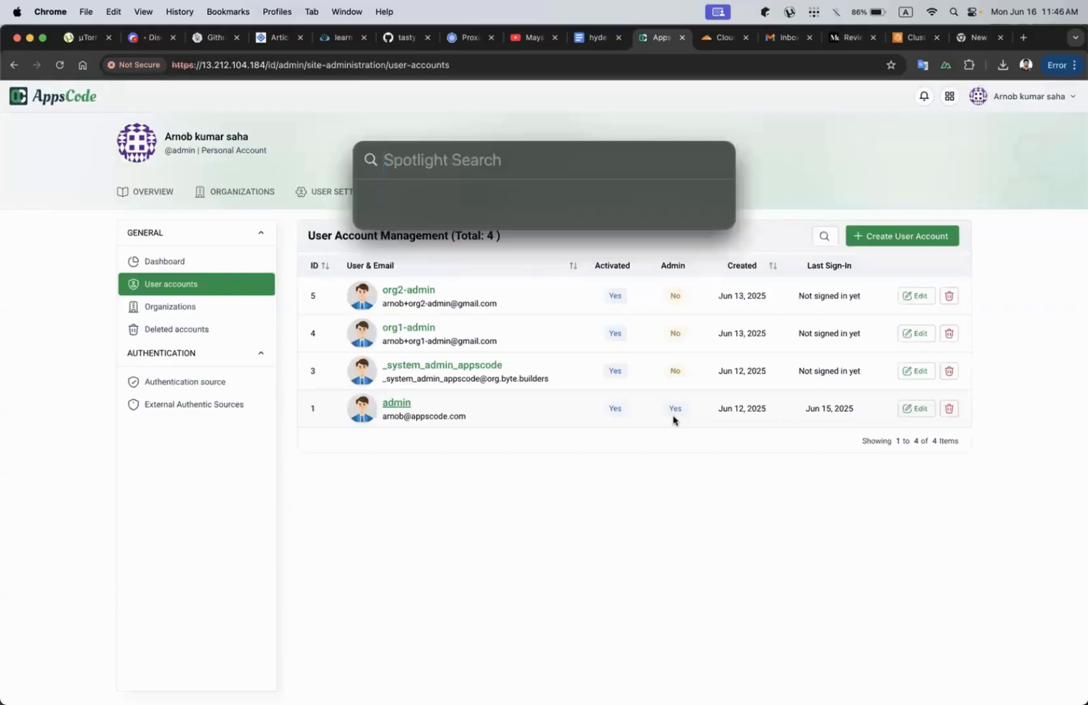
mouse_move(480, 699)
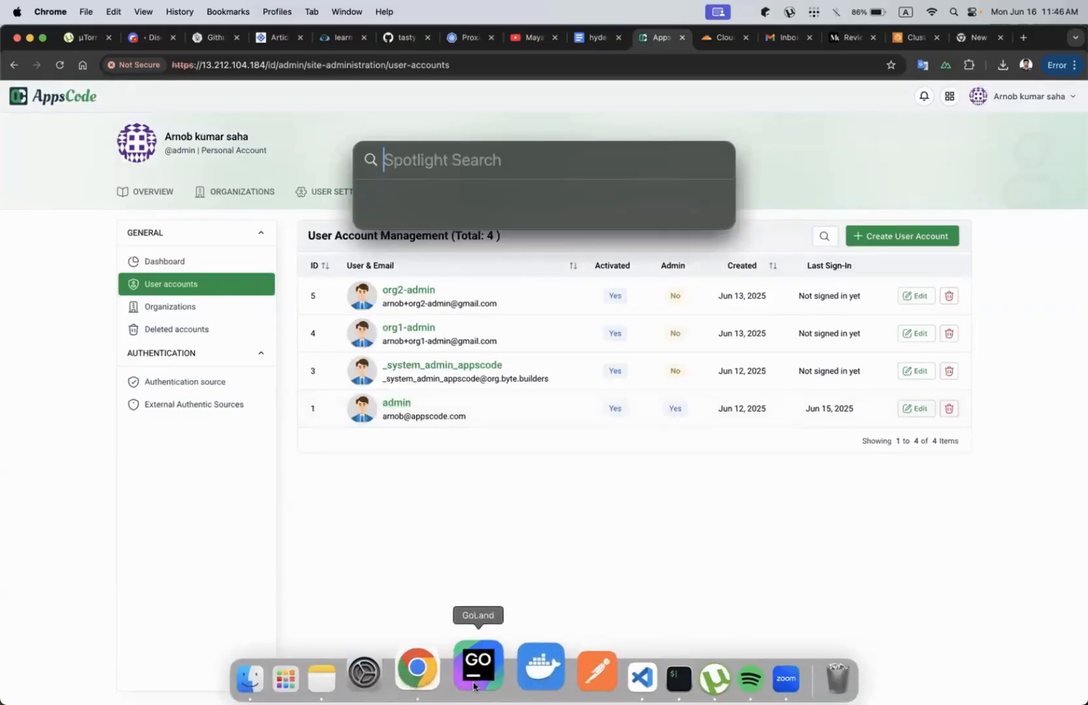
click(376, 672)
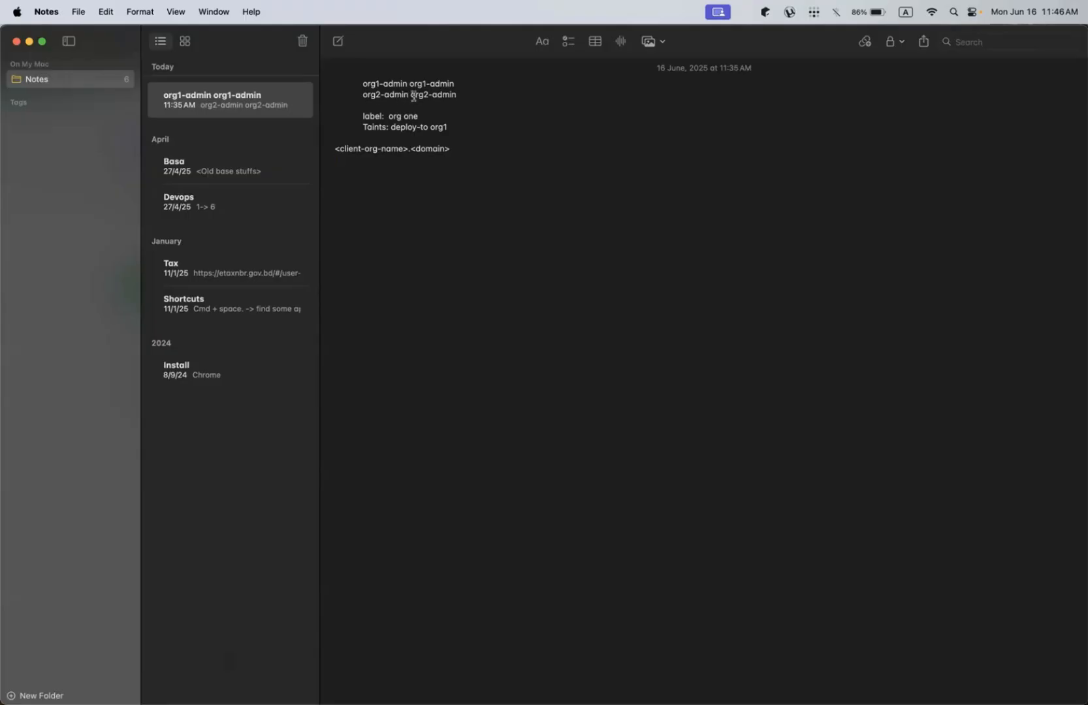
key(ctrl+Up)
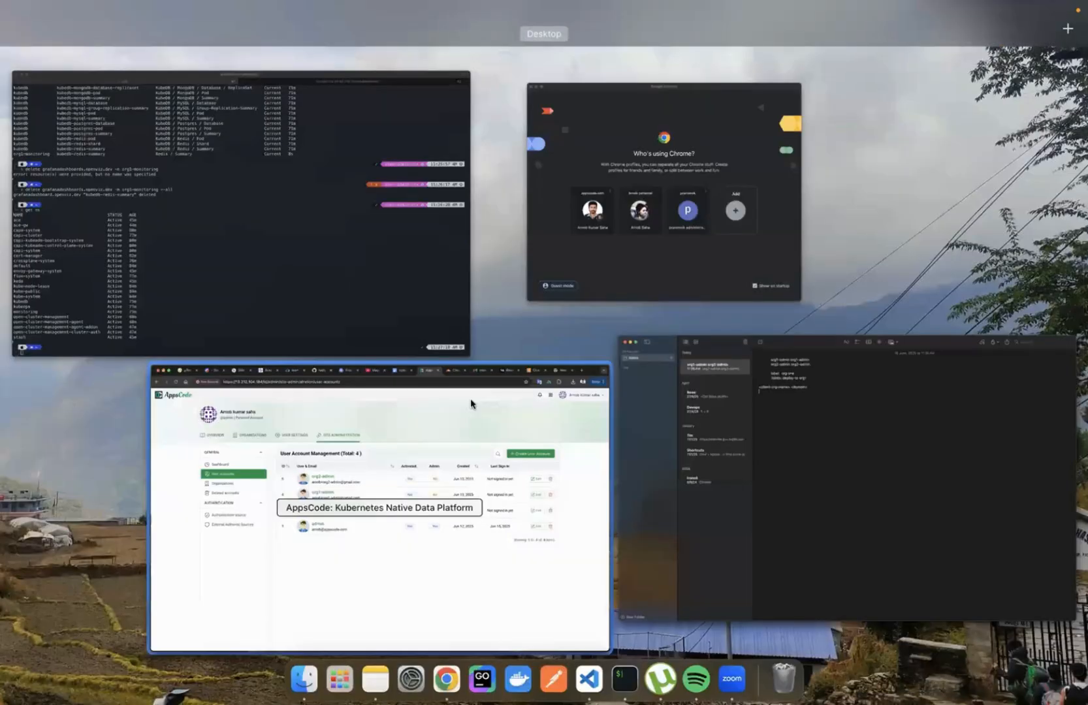
click(471, 403)
Start a new client organization from the user settings and name it org1.
click(337, 191)
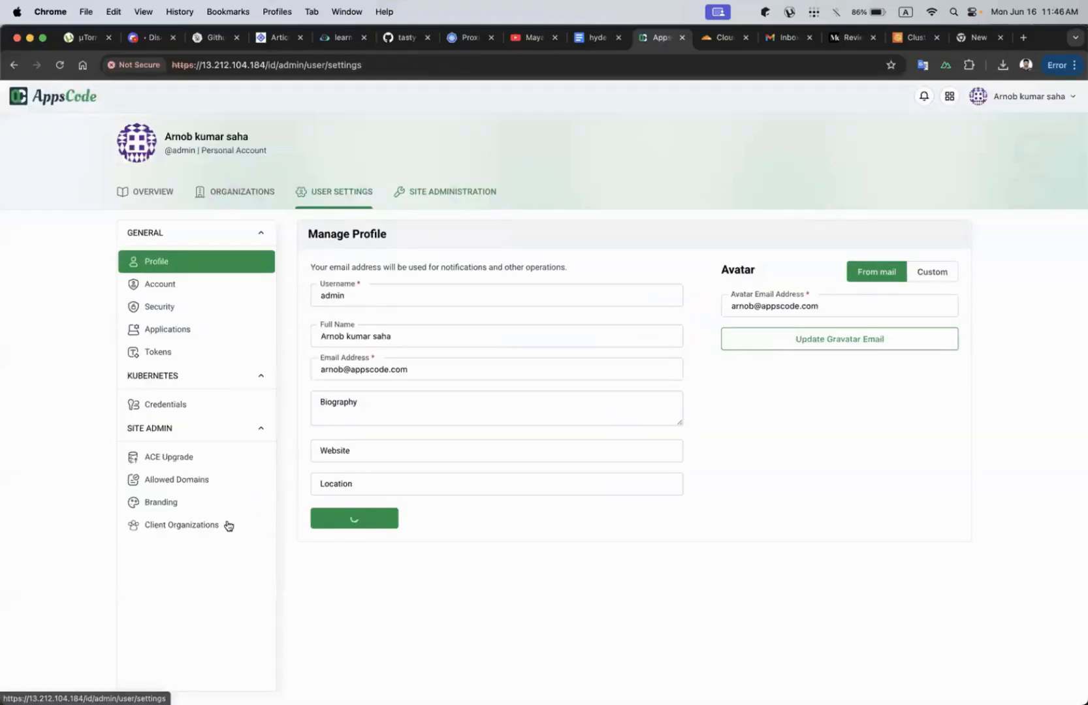
click(202, 526)
click(901, 241)
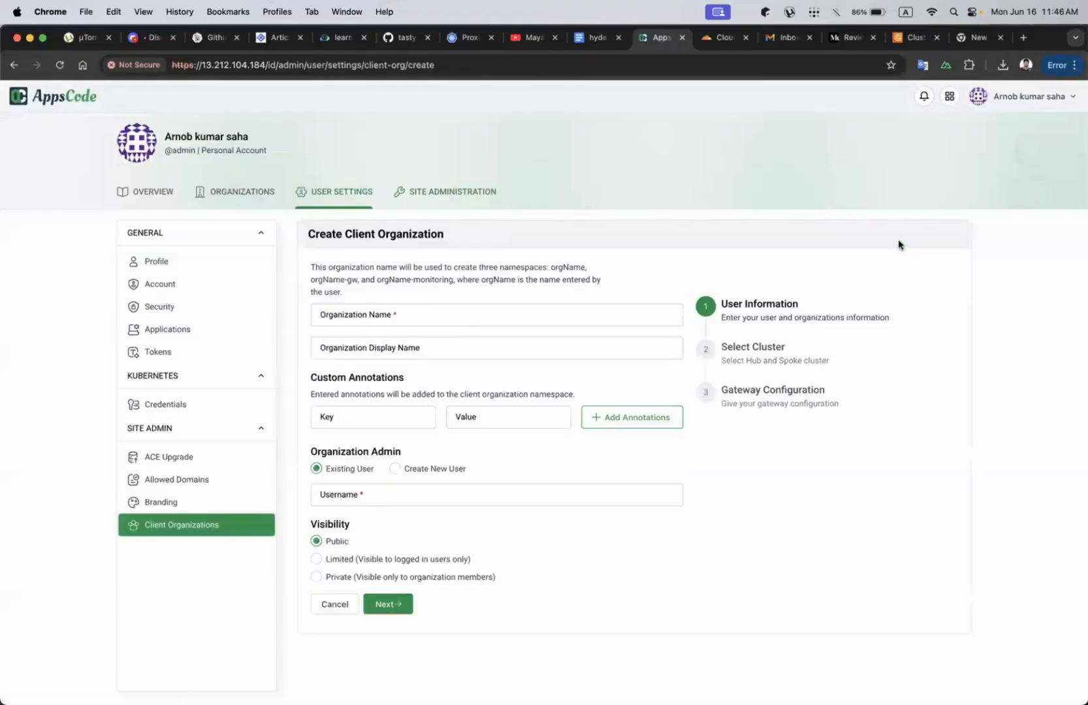
click(440, 317)
text(org1)
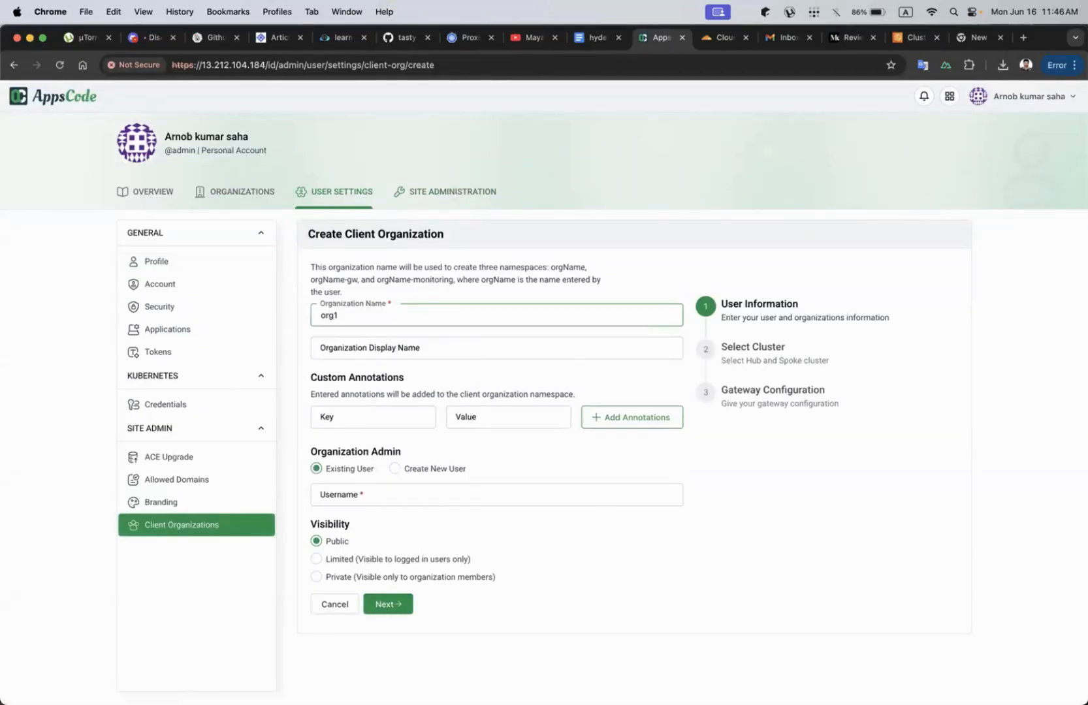
Assign the existing user org1-admin as organization admin and proceed to the cluster selection.
click(379, 496)
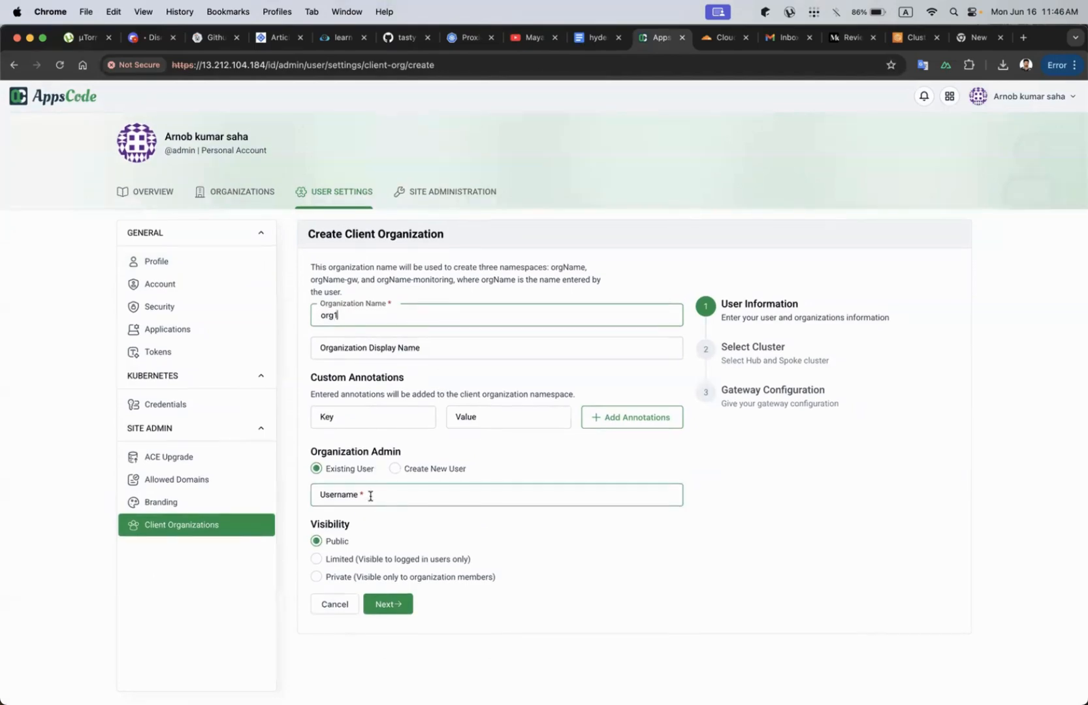
text(org)
click(397, 526)
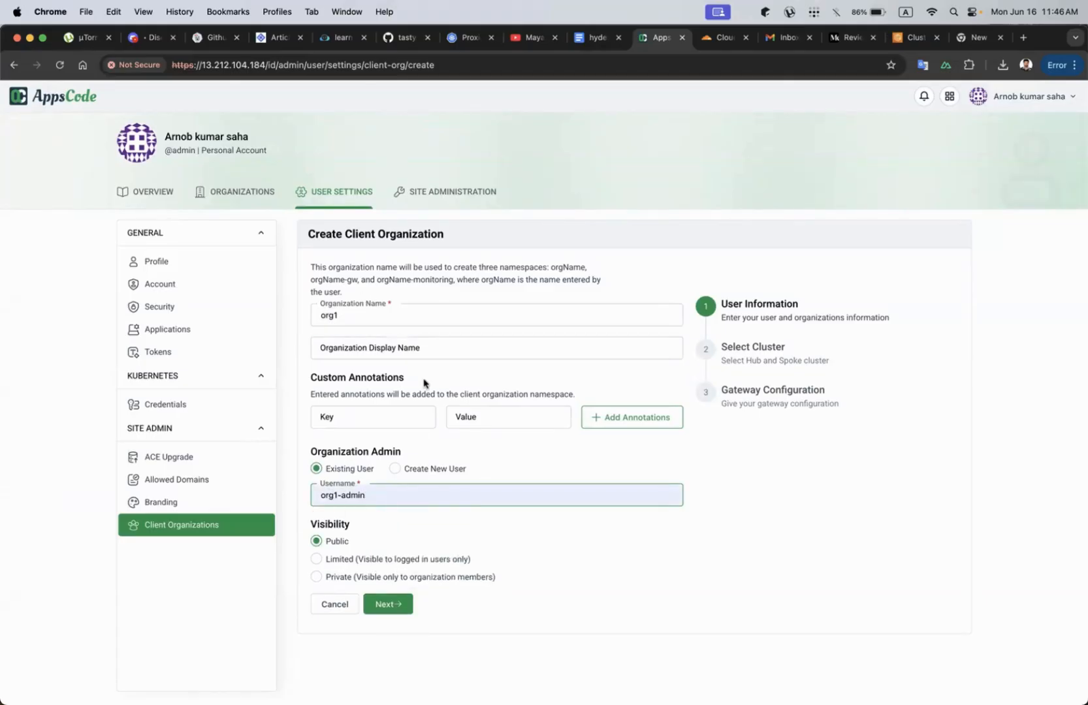
click(389, 605)
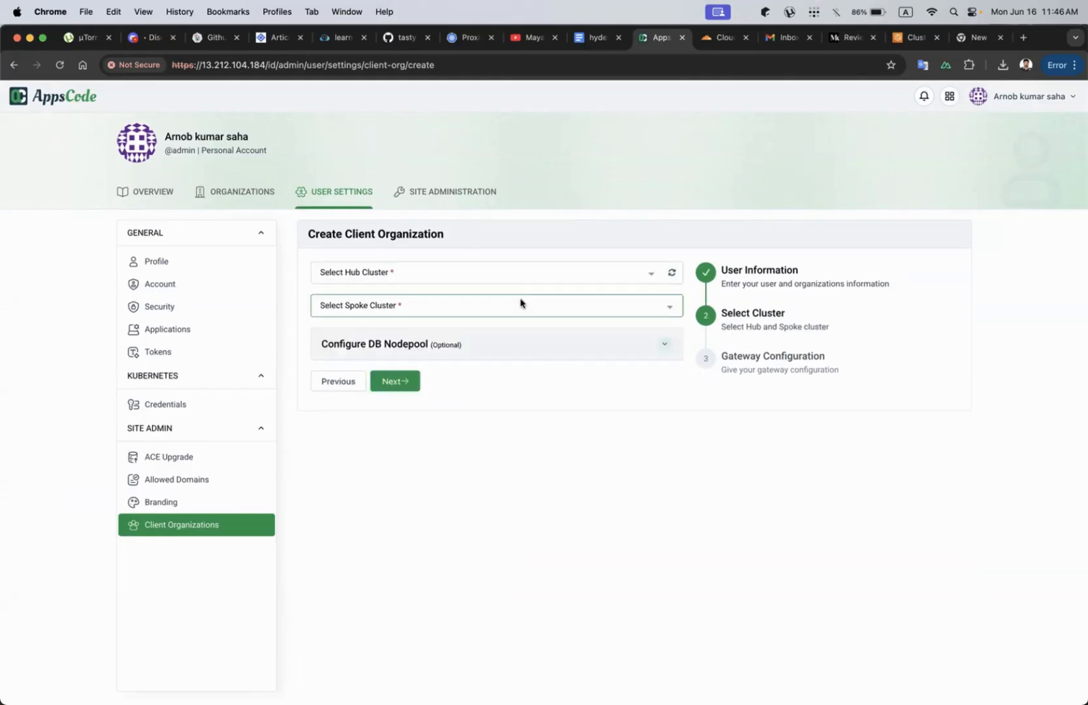
Set the client organization's hub cluster to ace (appscode) and its spoke cluster to eks-test.
click(489, 267)
click(643, 149)
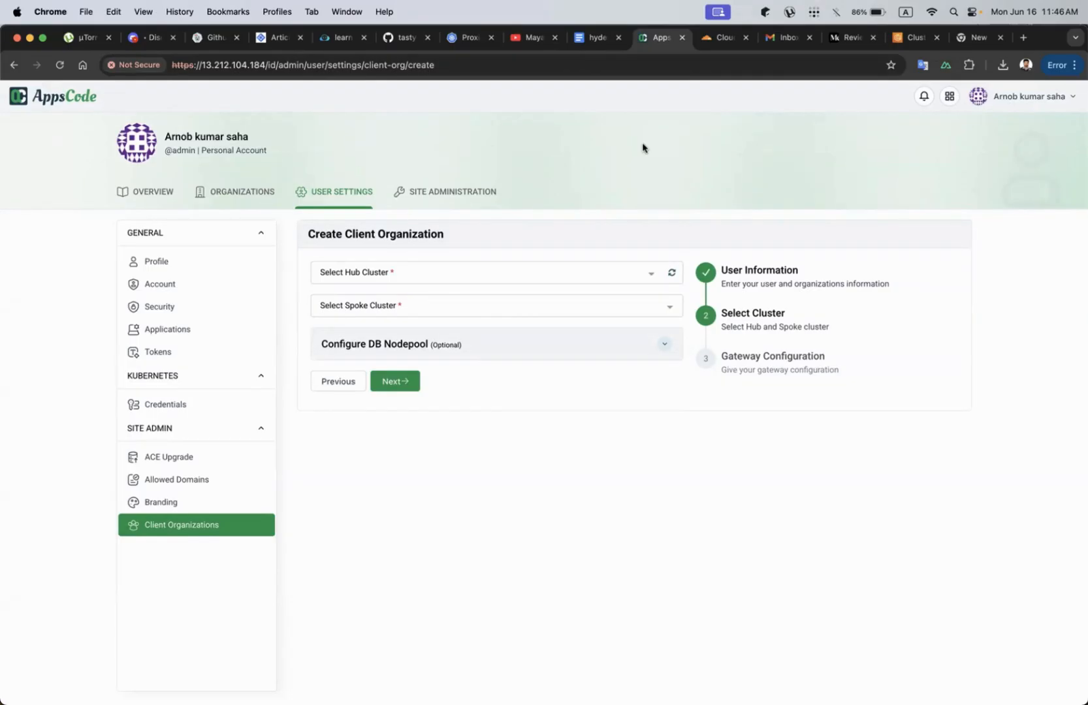
click(510, 275)
click(472, 298)
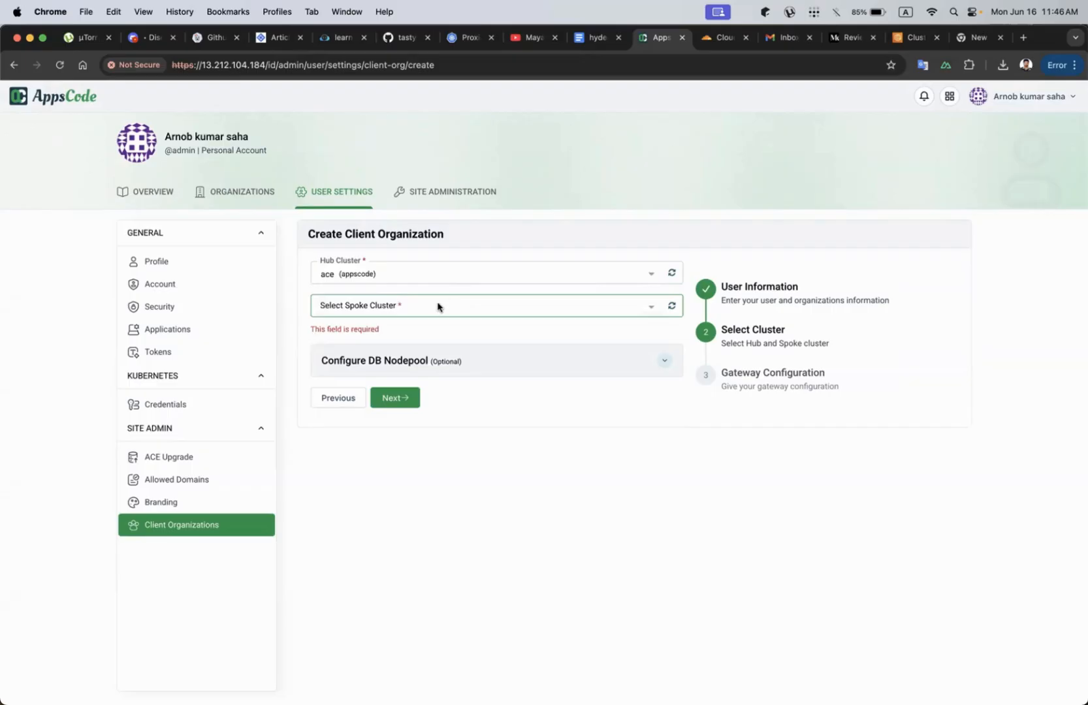
click(437, 306)
click(410, 332)
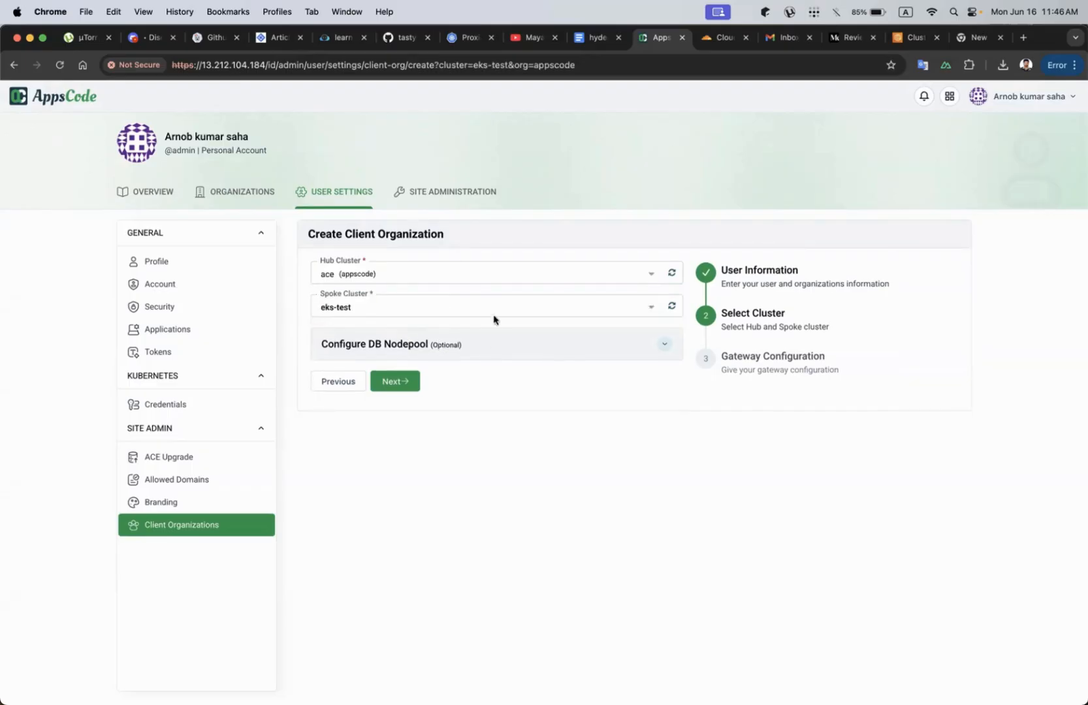
Expand the optional DB nodepool configuration for the client organization.
click(450, 346)
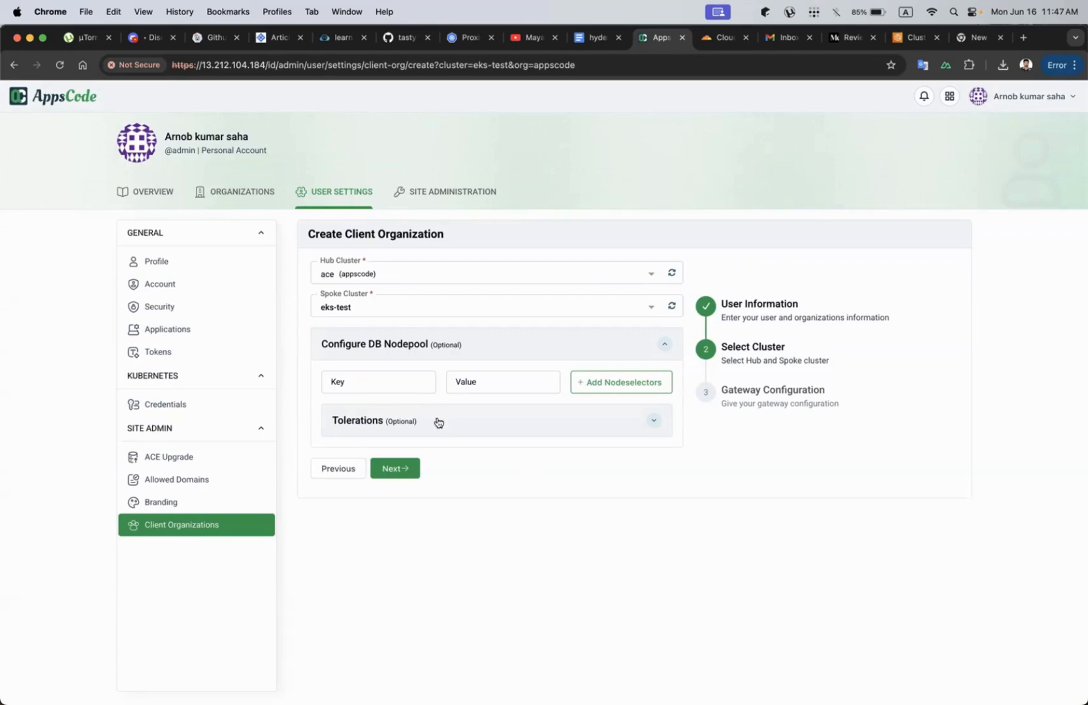
key(ctrl+Up)
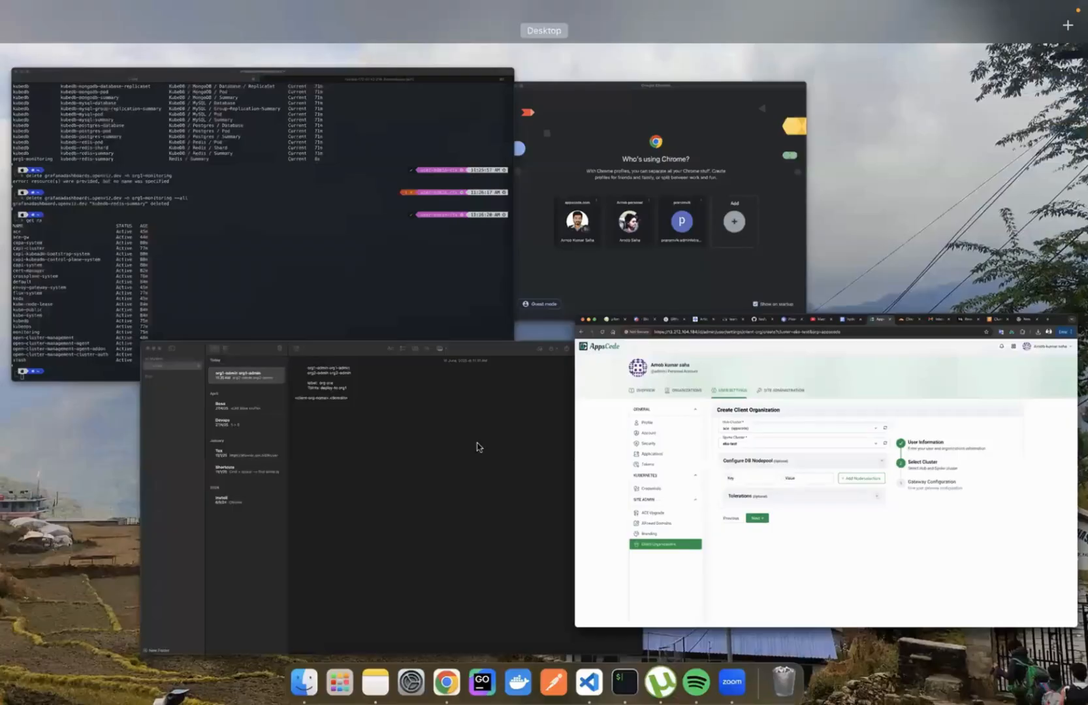
click(755, 399)
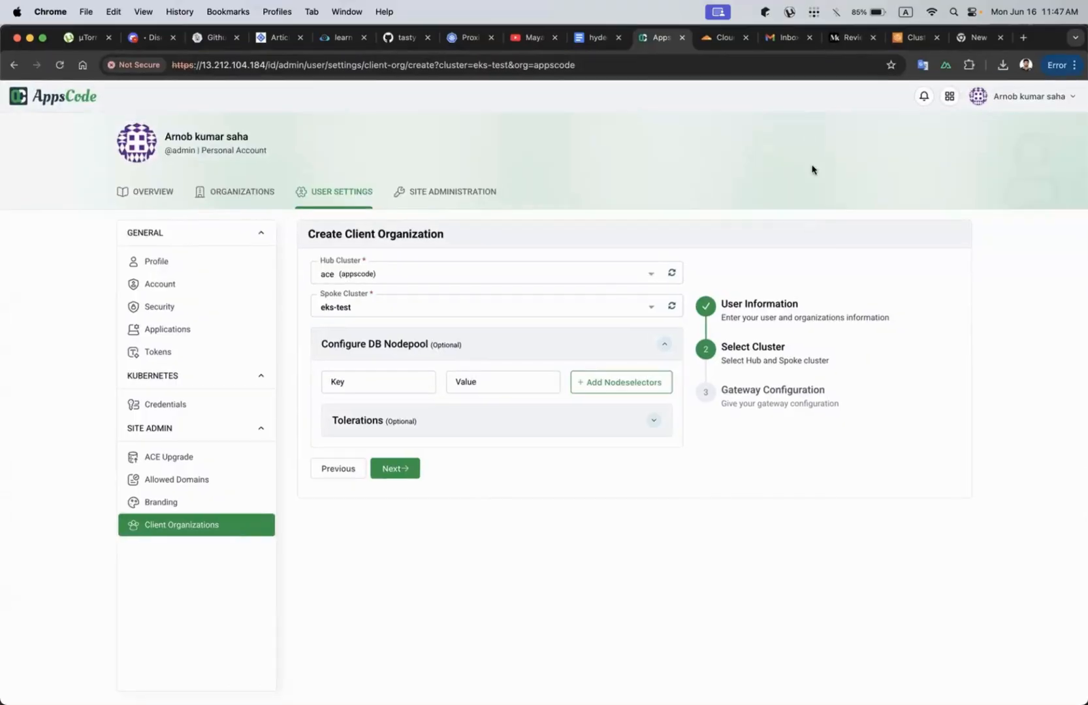
Switch to Visual Studio Code and open the yamls folder in the file explorer.
key(super+space)
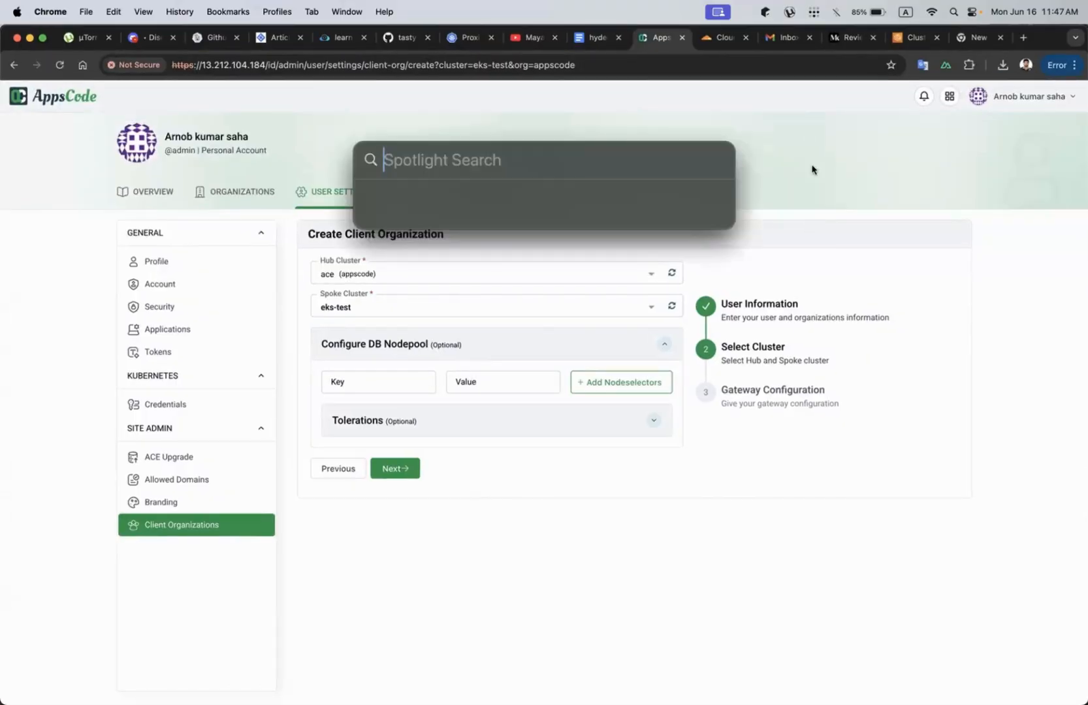
text(vis)
key(Return)
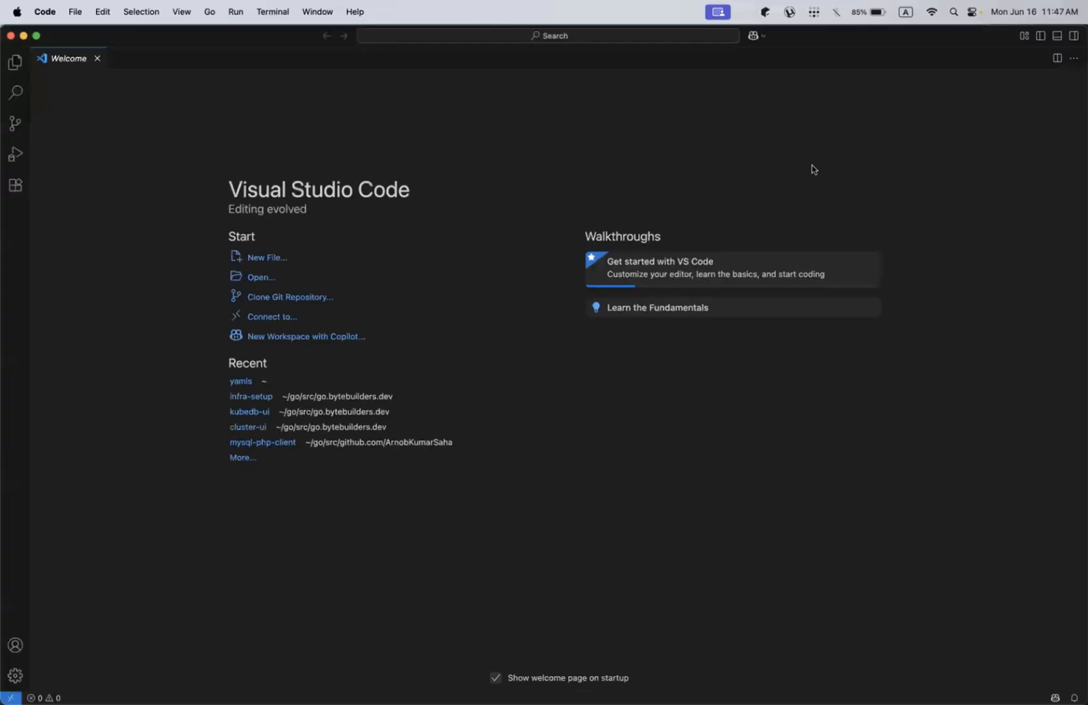
click(15, 62)
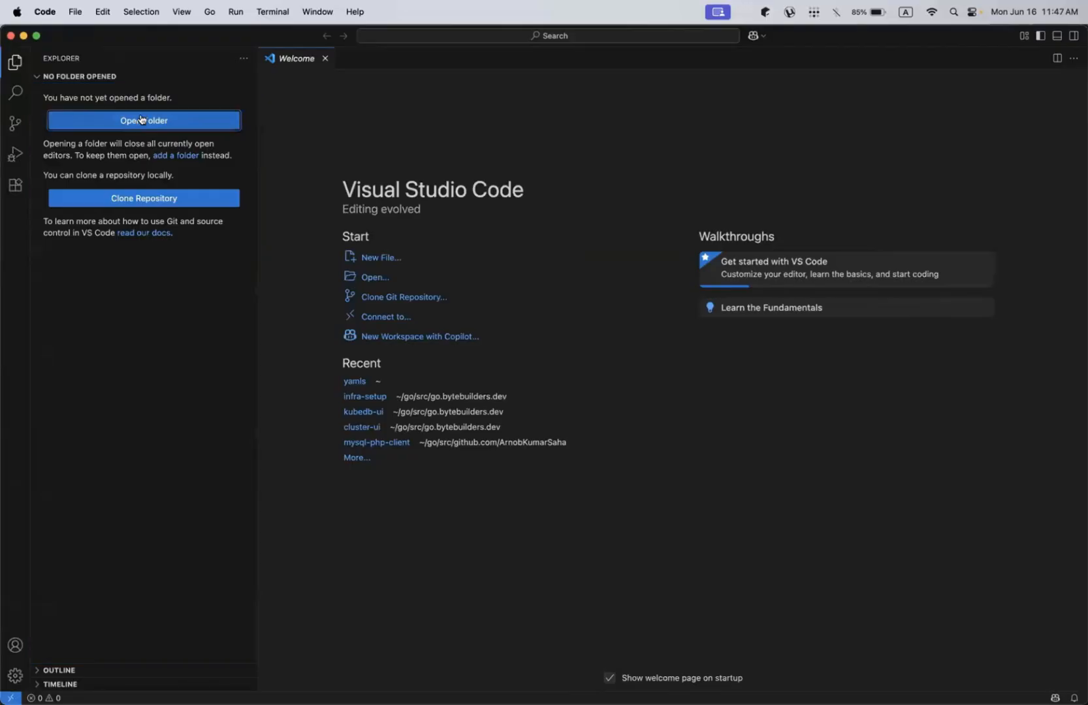
click(141, 119)
click(327, 341)
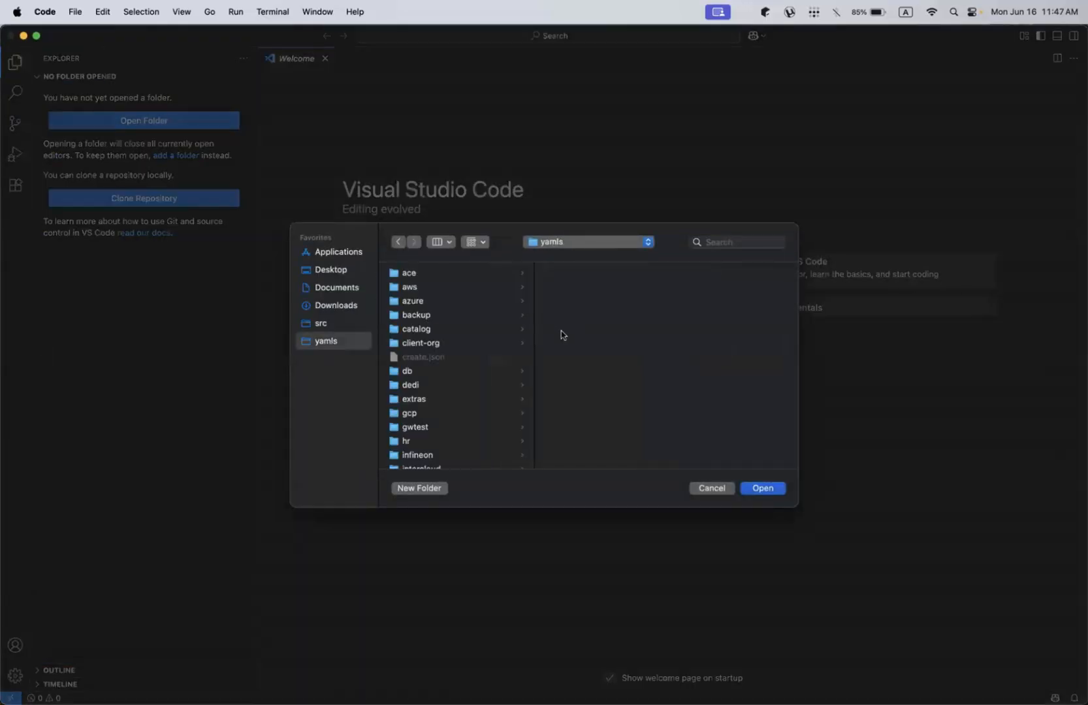
click(765, 490)
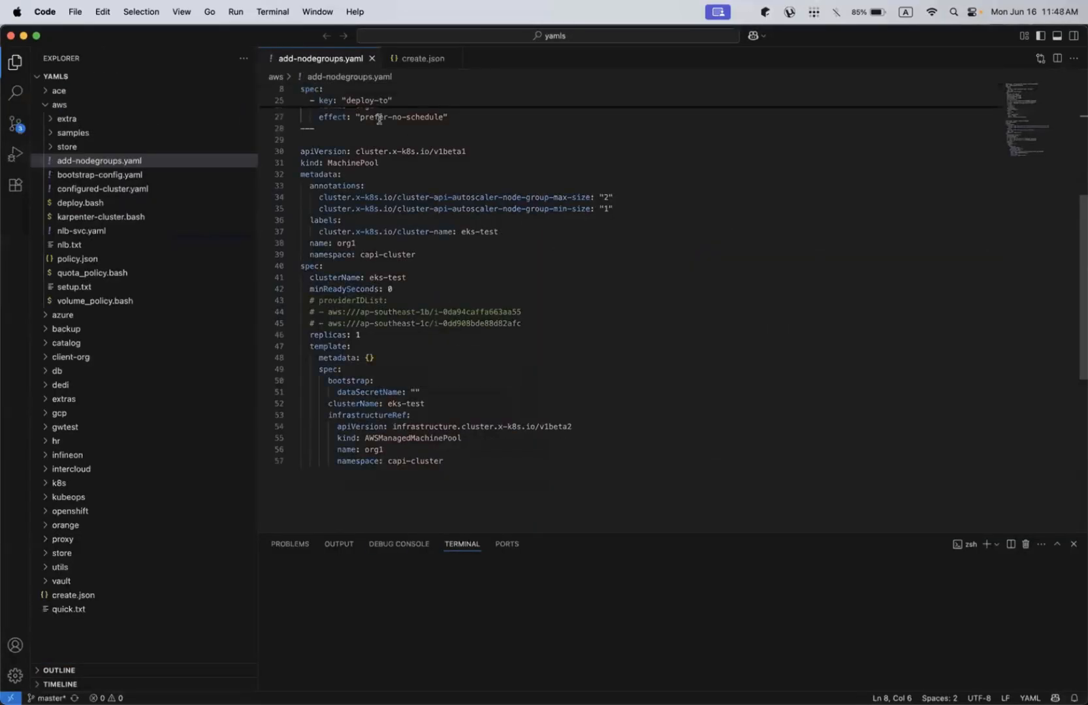
Review the AWSManagedMachinePool and MachinePool resources defined in aws/add-nodegroups.yaml.
scroll(663, 231, up, 8)
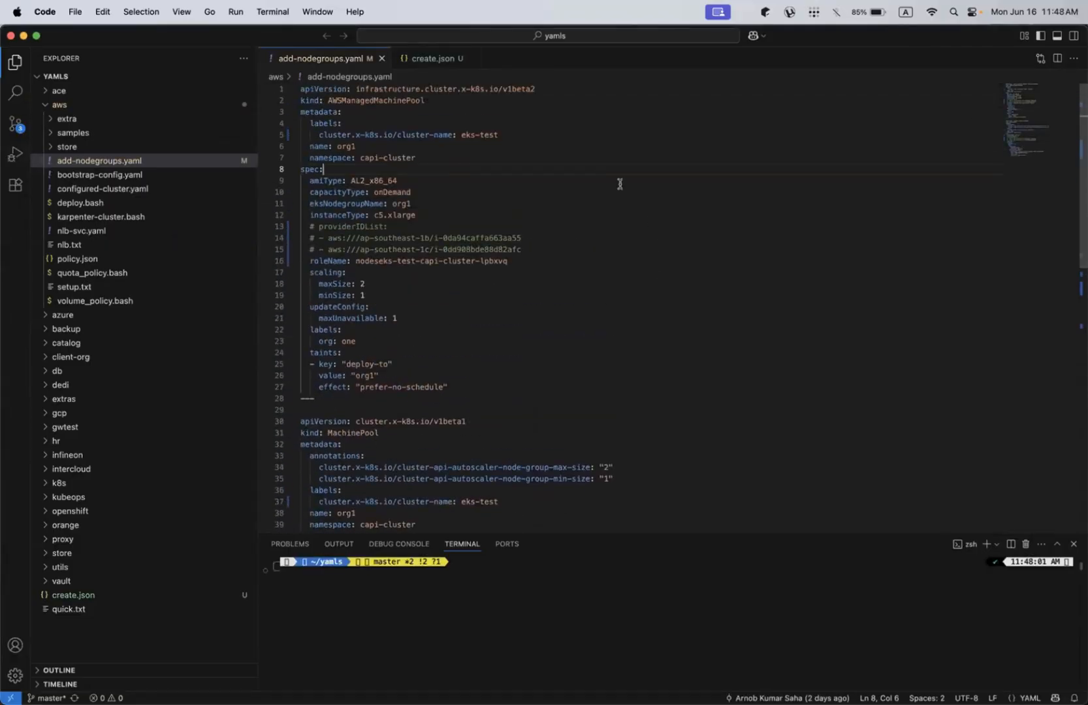
double_click(404, 100)
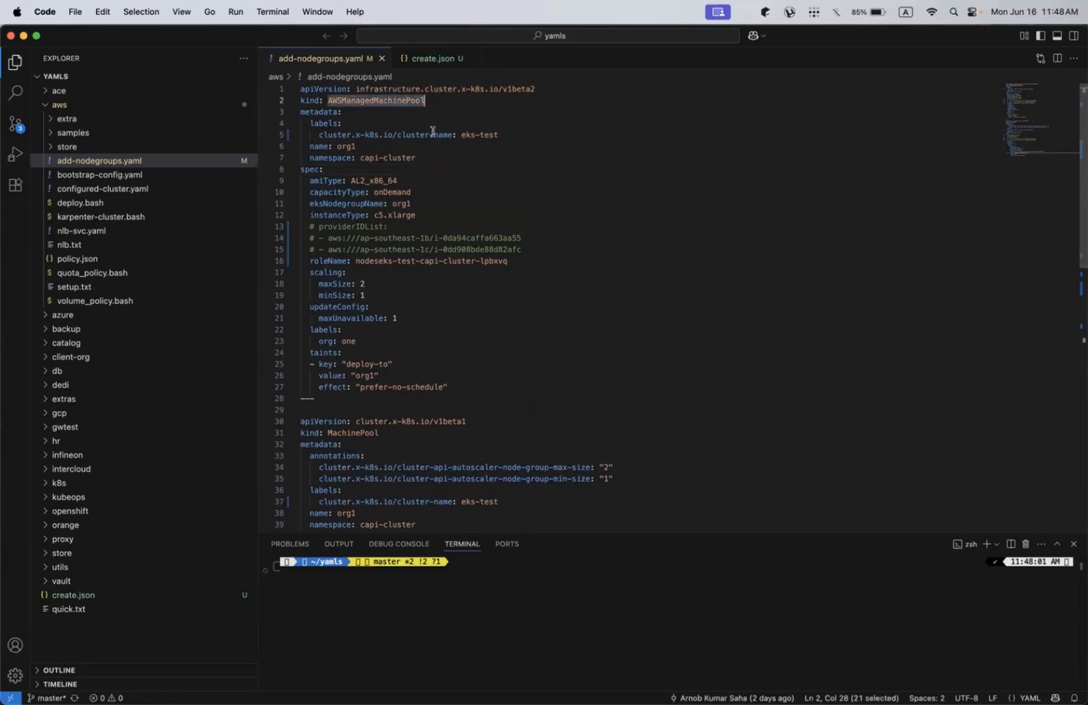
scroll(450, 256, down, 2)
double_click(352, 361)
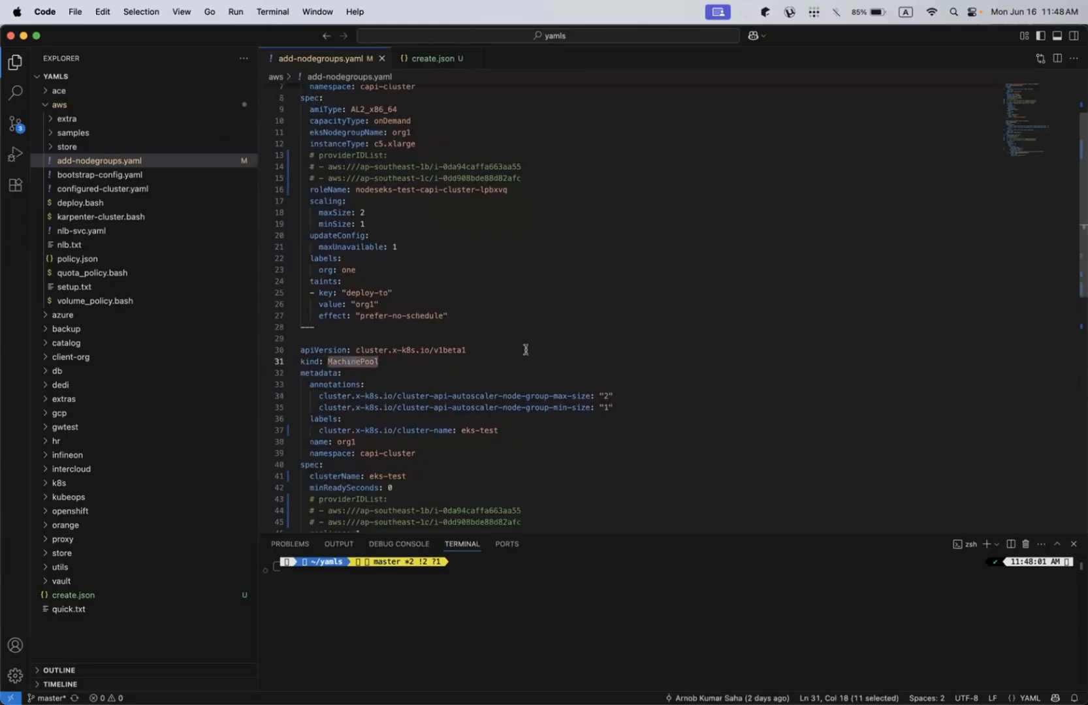
scroll(525, 353, down, 3)
scroll(522, 363, down, 2)
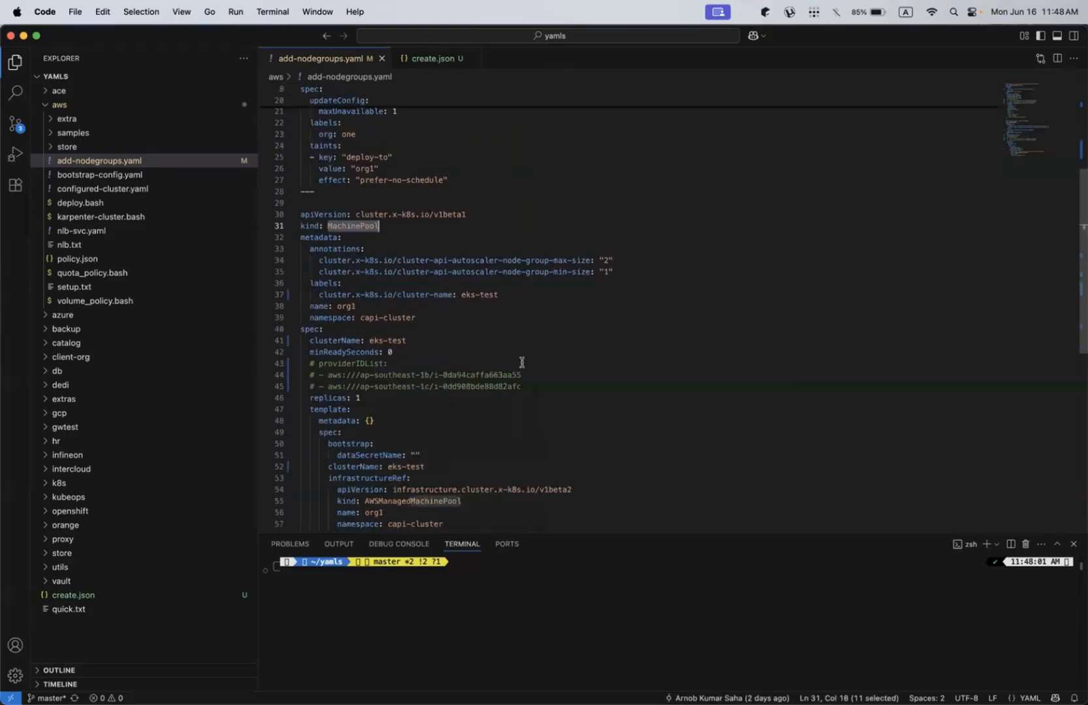
scroll(590, 310, up, 6)
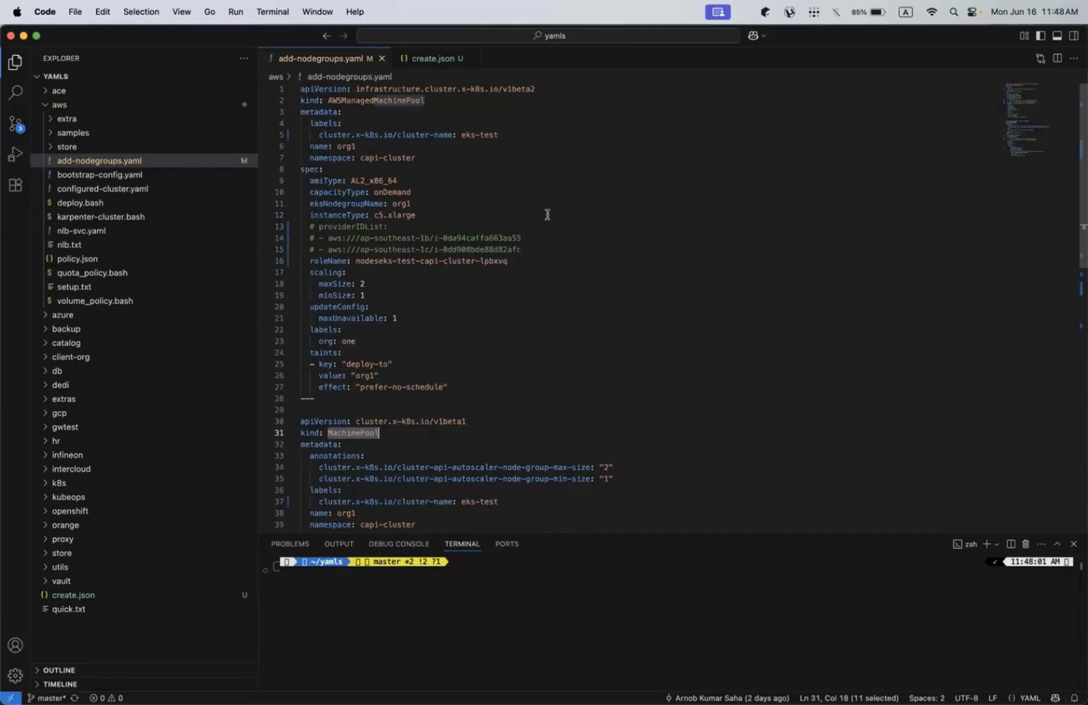
Check the cluster name, instance type and EKS node group name in the AWSManagedMachinePool definition.
click(537, 180)
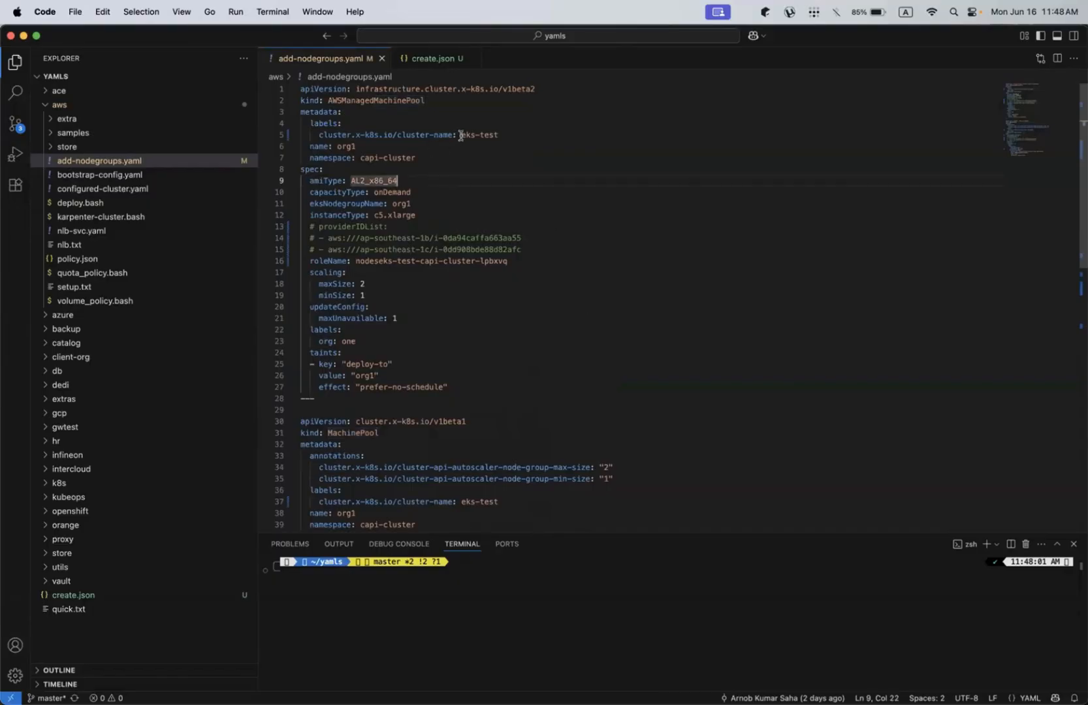
drag(460, 135, 500, 135)
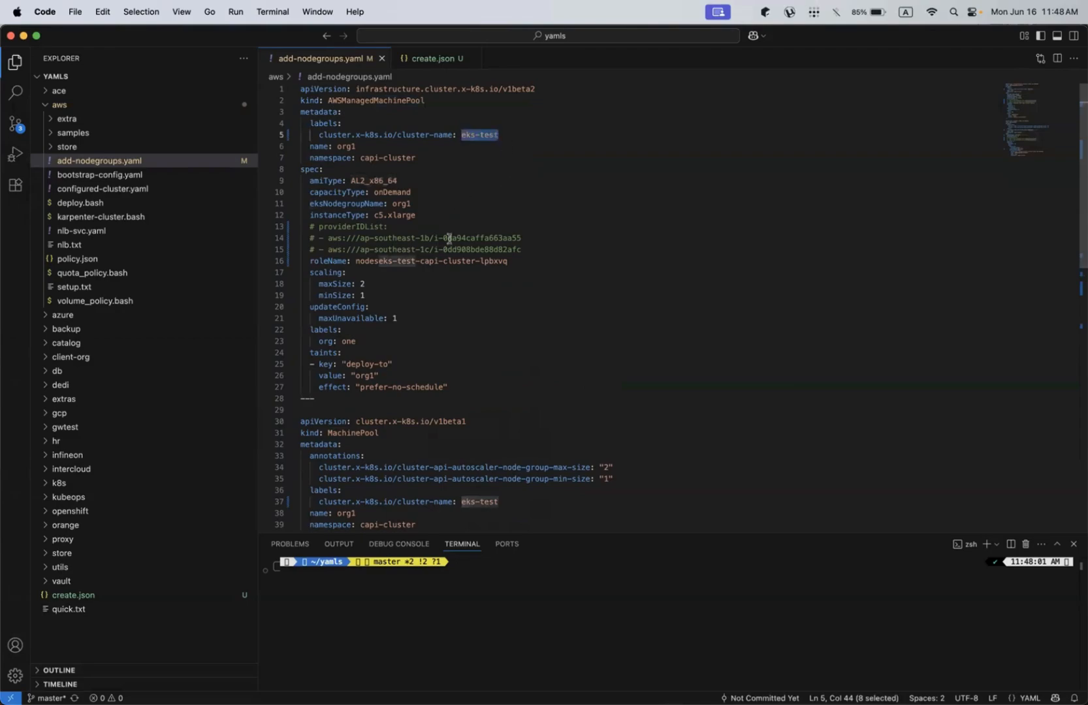
scroll(449, 239, down, 2)
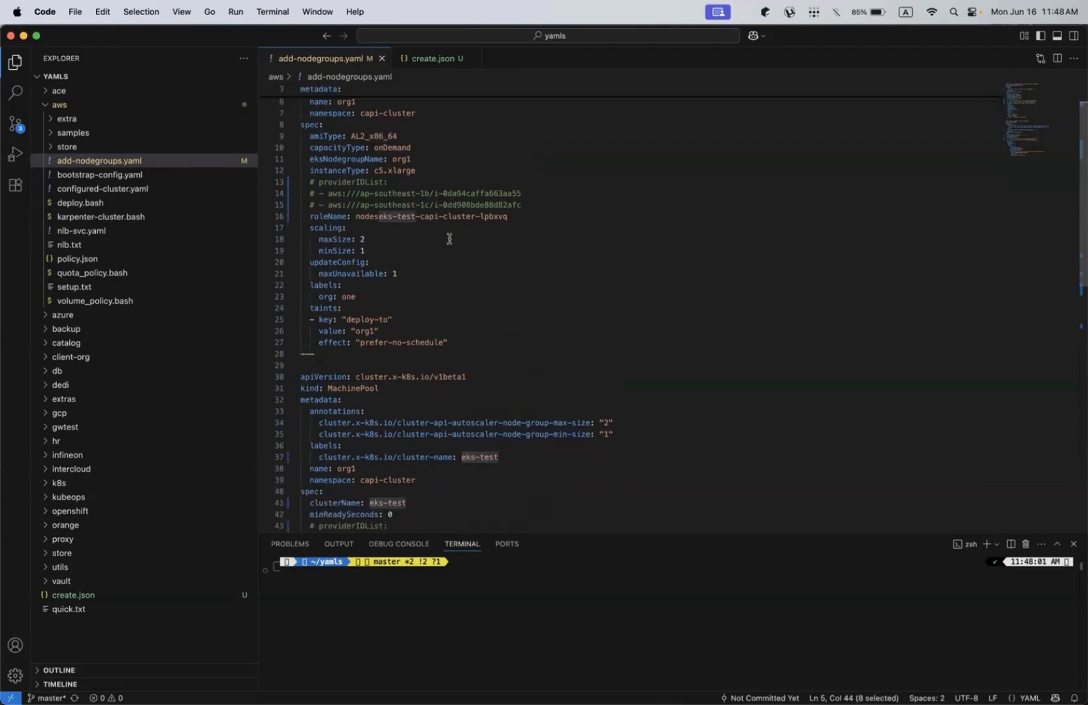
click(422, 170)
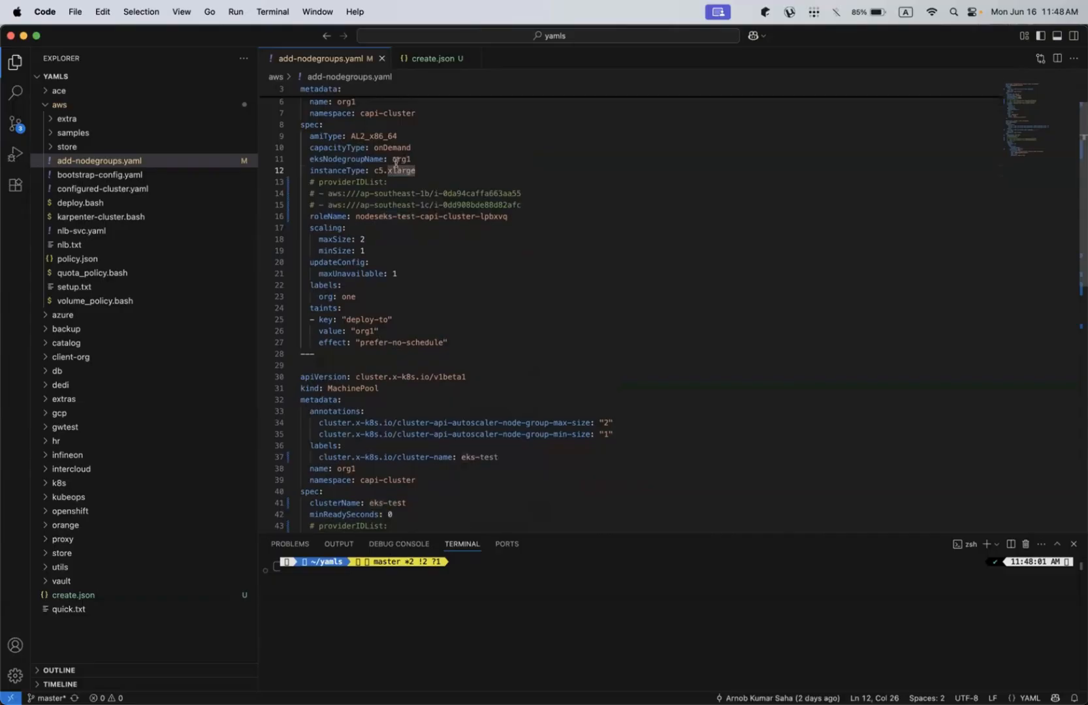
double_click(352, 159)
double_click(398, 159)
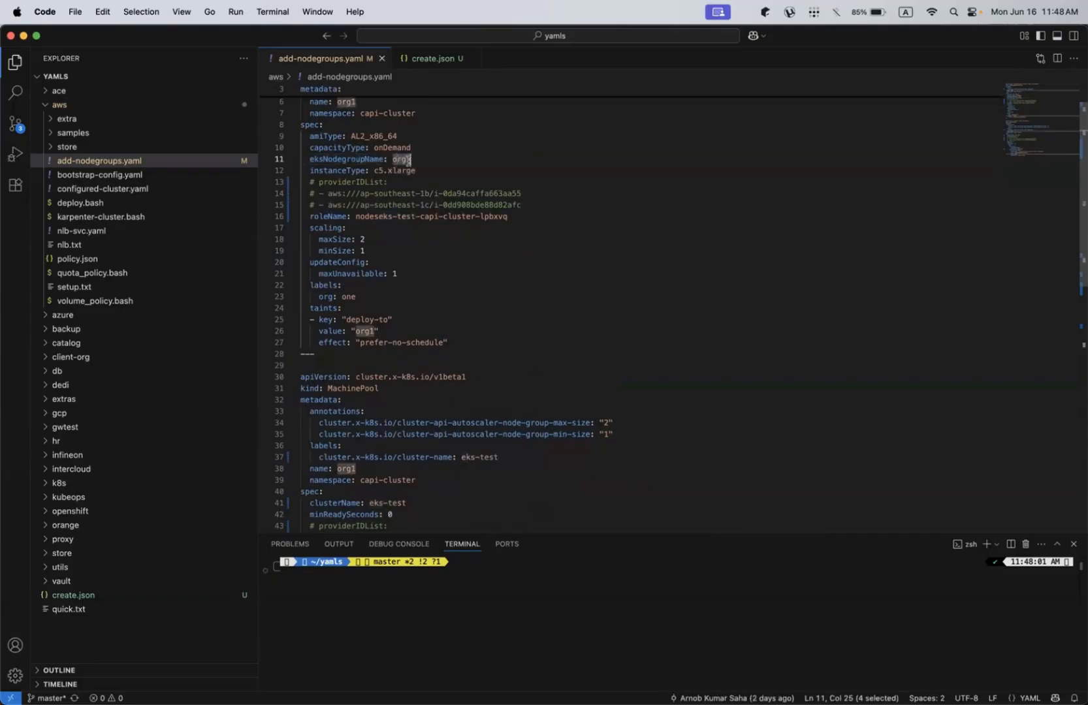
scroll(454, 287, down, 3)
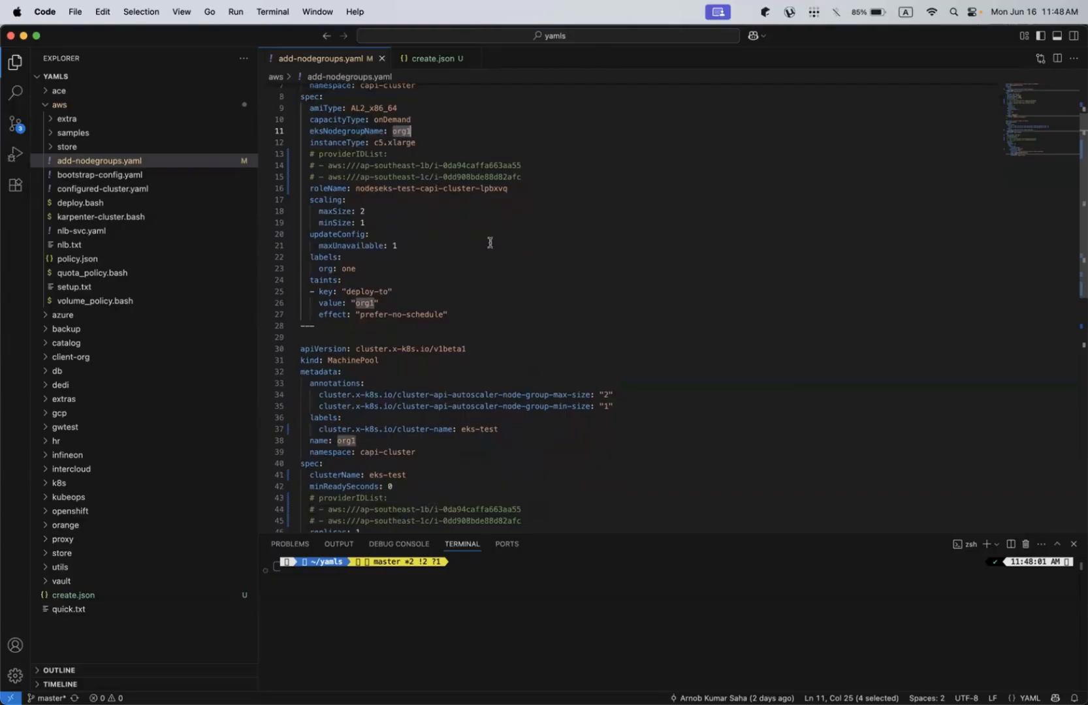
scroll(490, 243, up, 3)
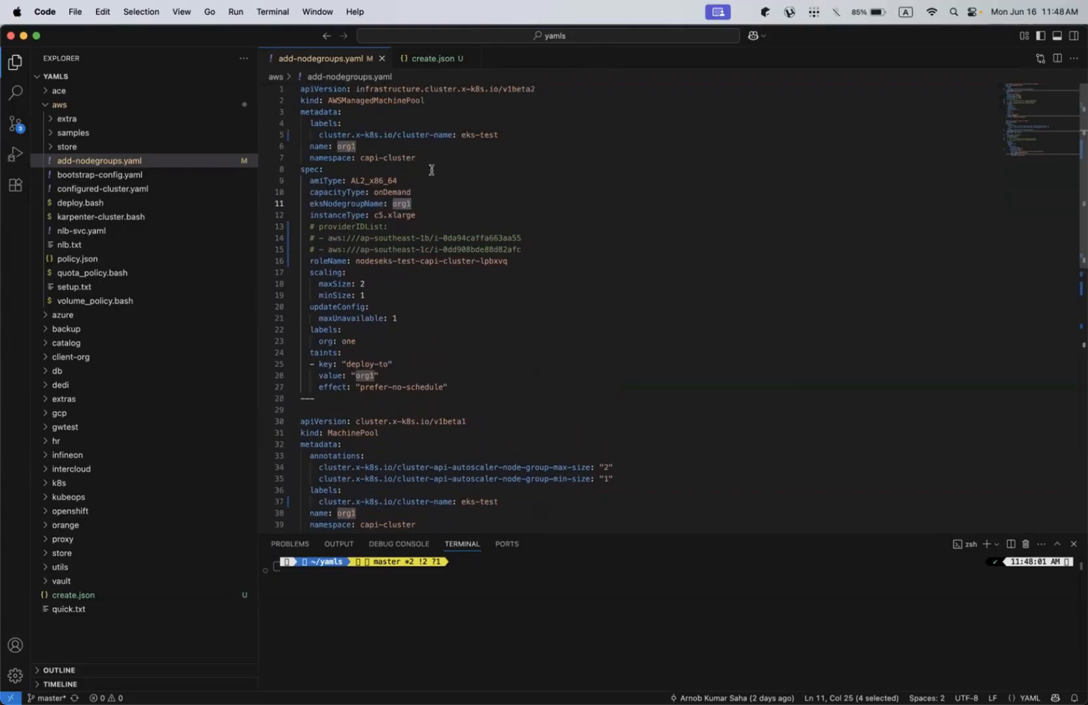
scroll(464, 230, down, 2)
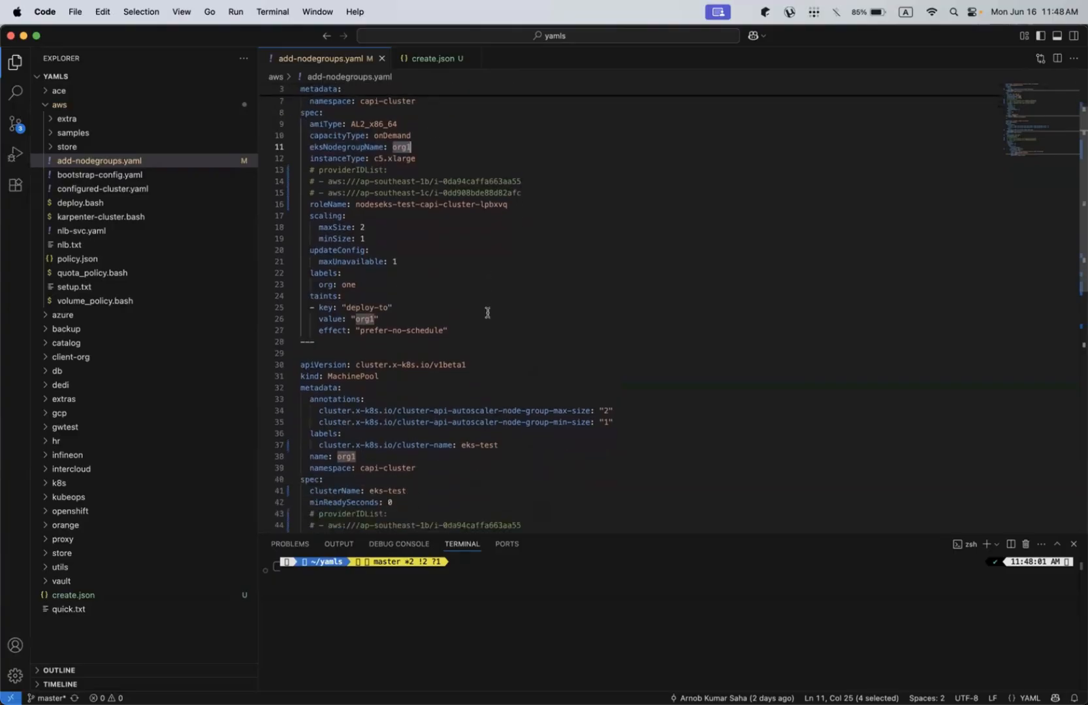
Examine the labels and taints block of the AWSManagedMachinePool, including the org label and the deploy-to taint.
click(456, 329)
drag(457, 328, 298, 274)
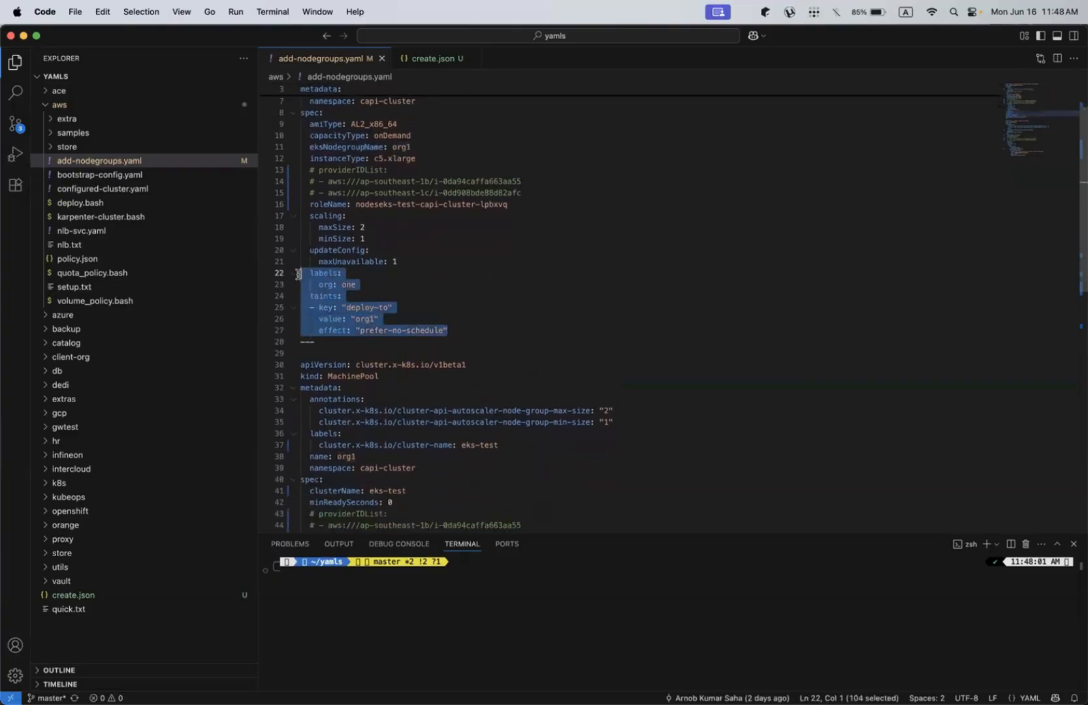
click(363, 283)
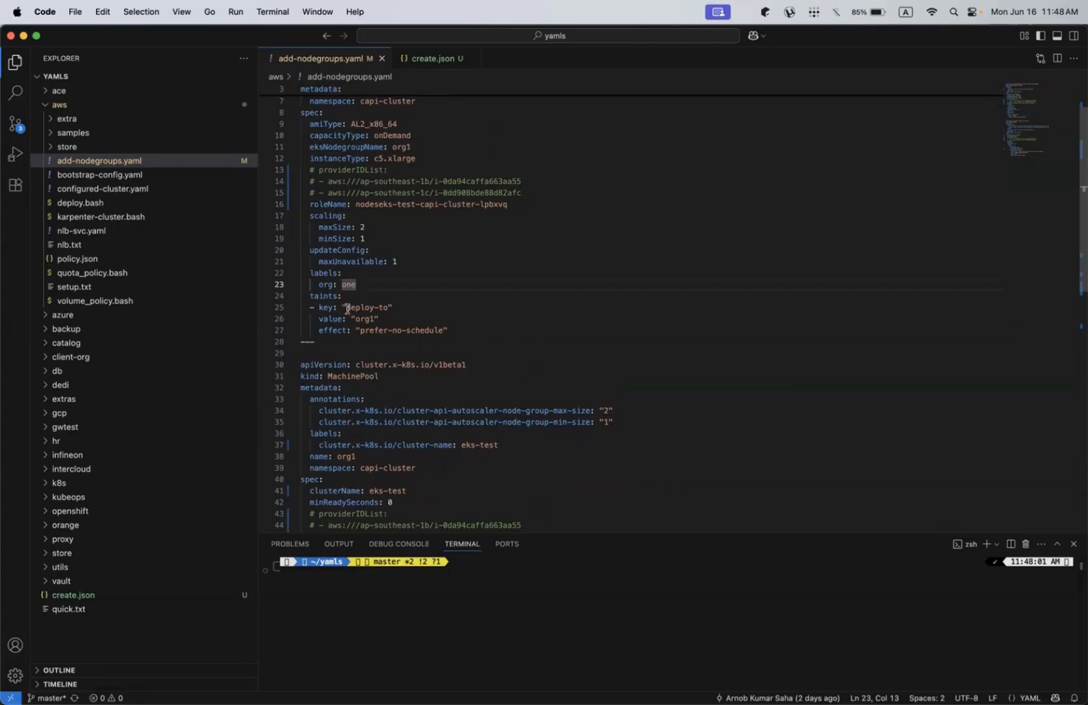
click(381, 320)
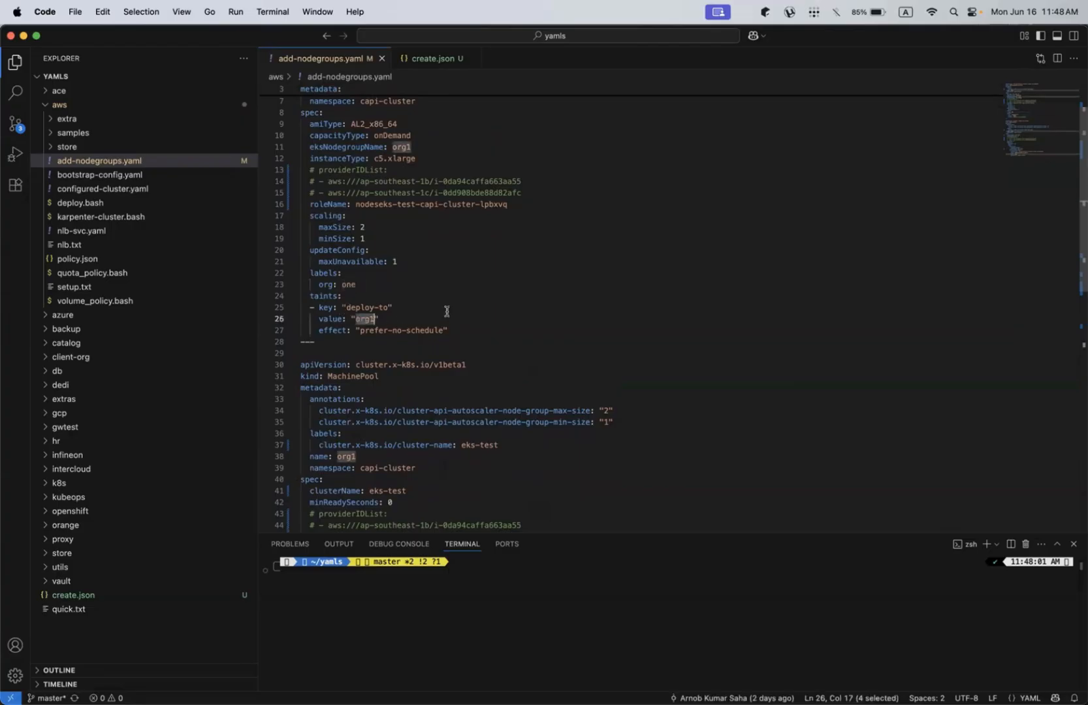
scroll(523, 352, down, 2)
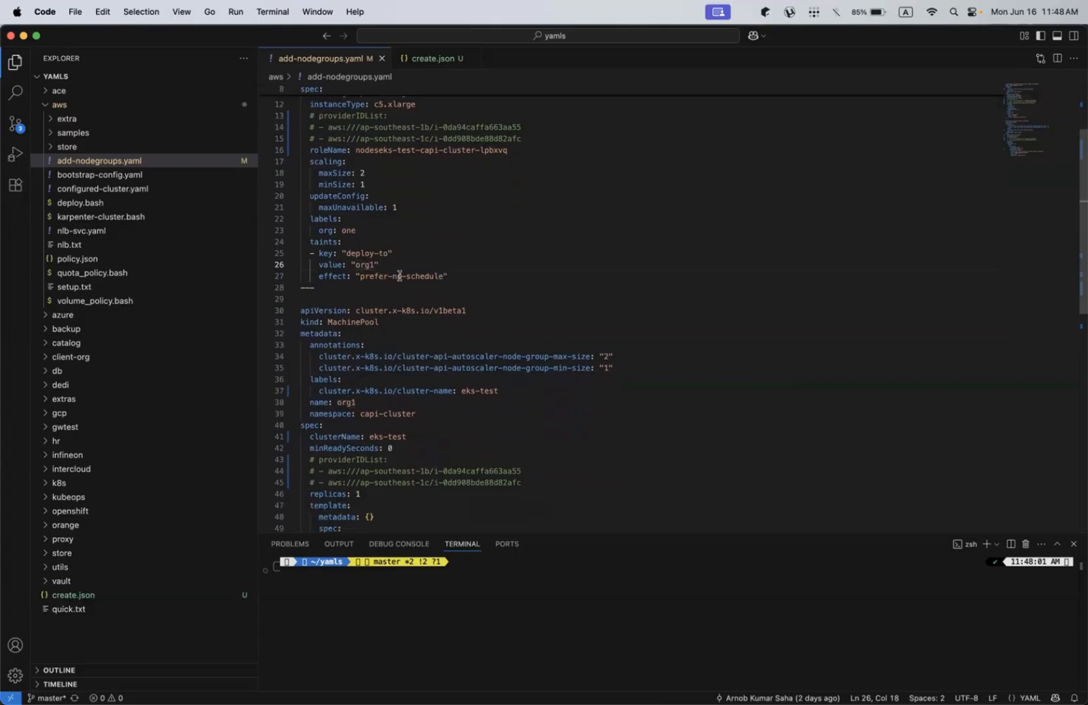
scroll(539, 289, down, 5)
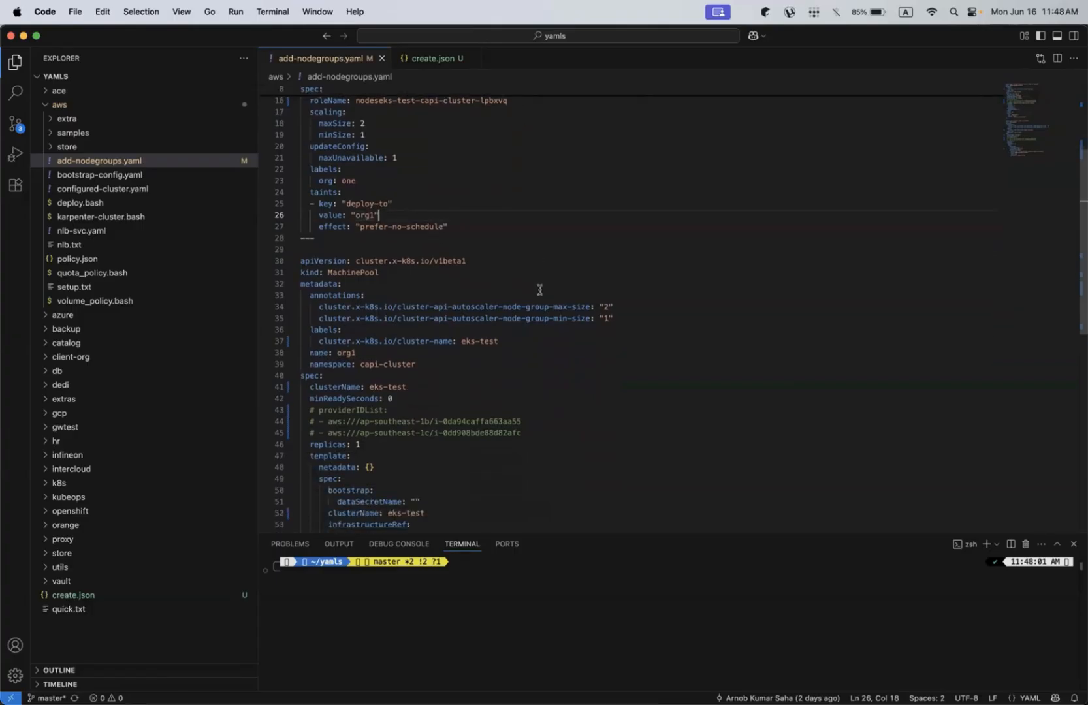
Examine the MachinePool definition's cluster name, replica count and autoscaler node group size annotations.
double_click(360, 151)
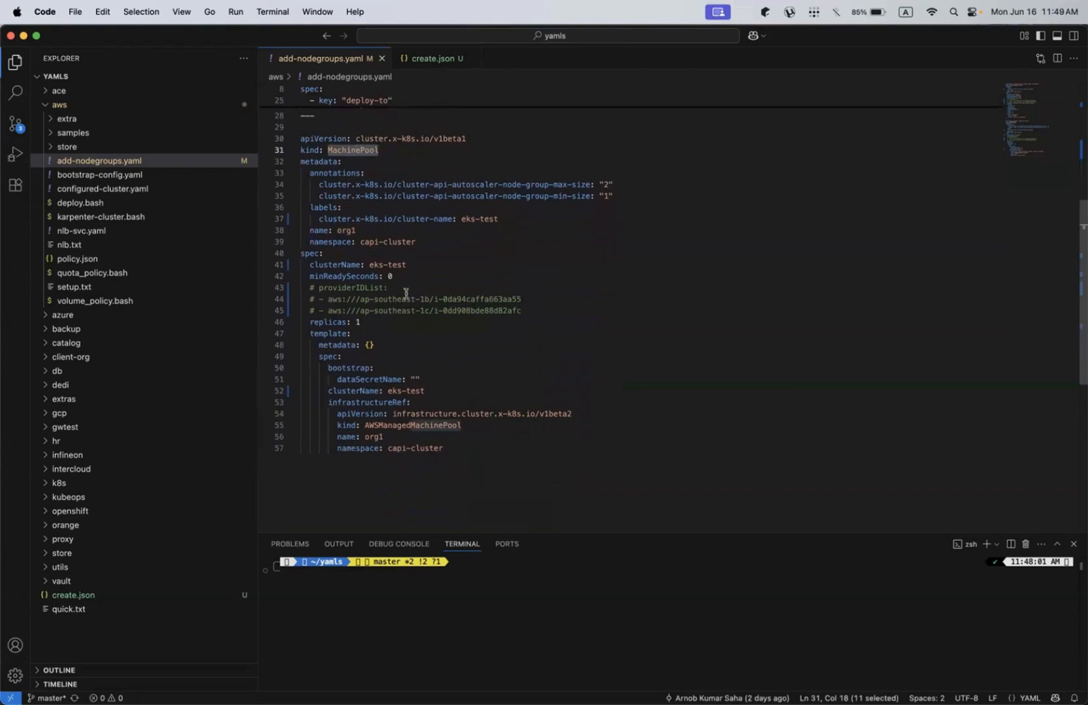
scroll(405, 297, down, 1)
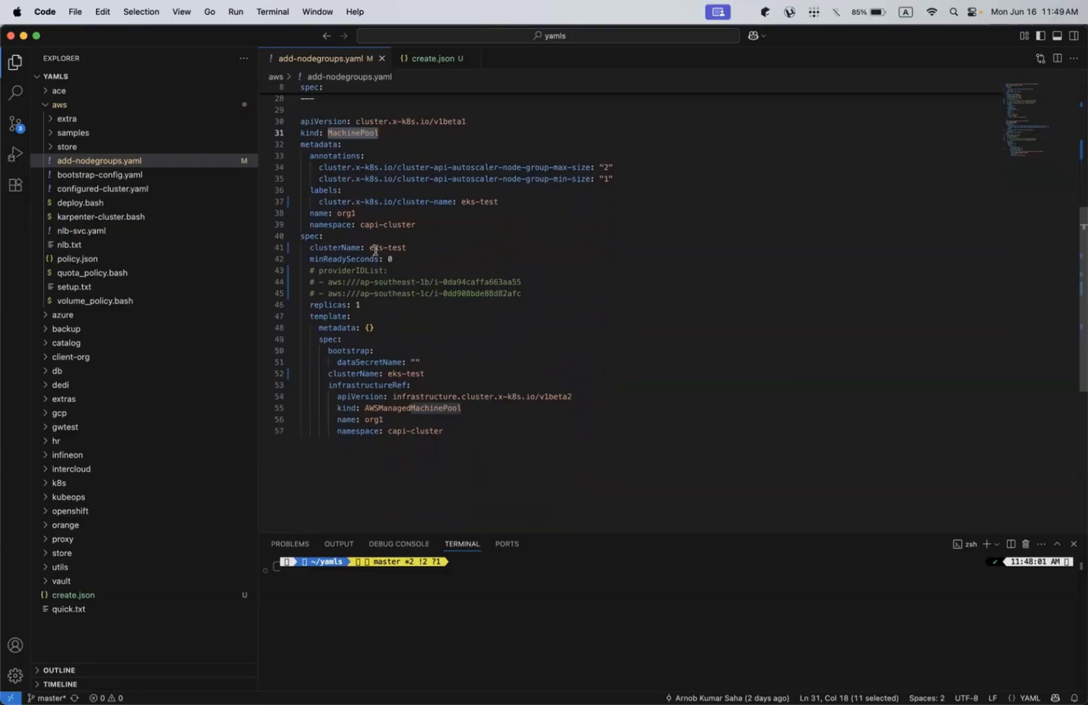
scroll(403, 318, down, 2)
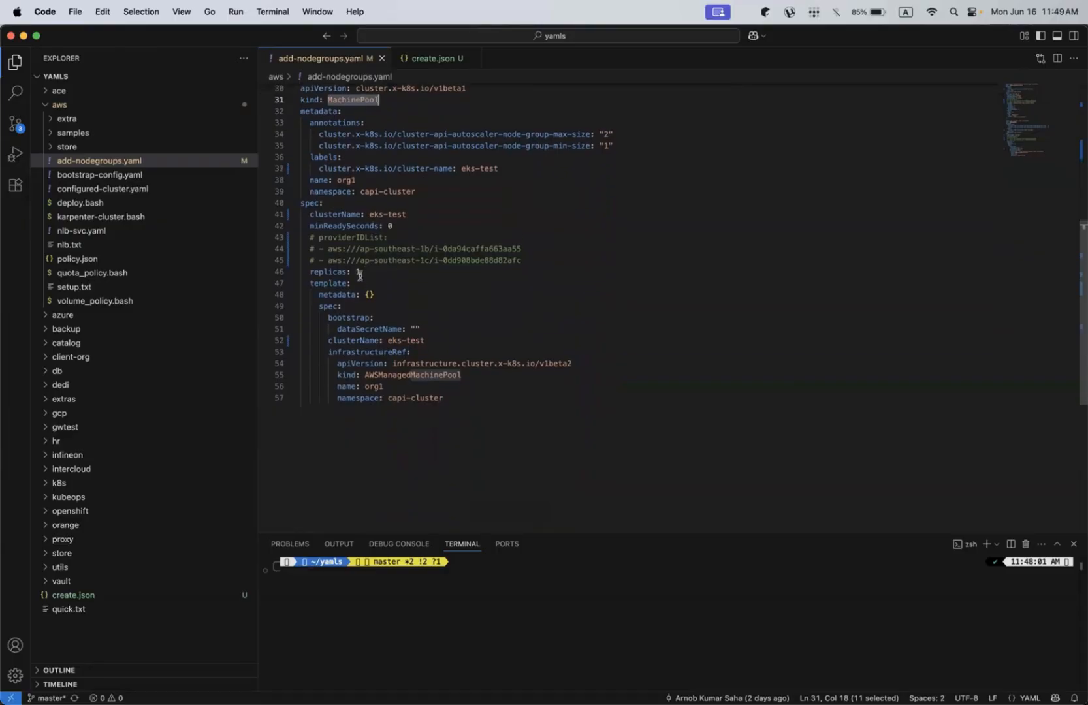
click(361, 272)
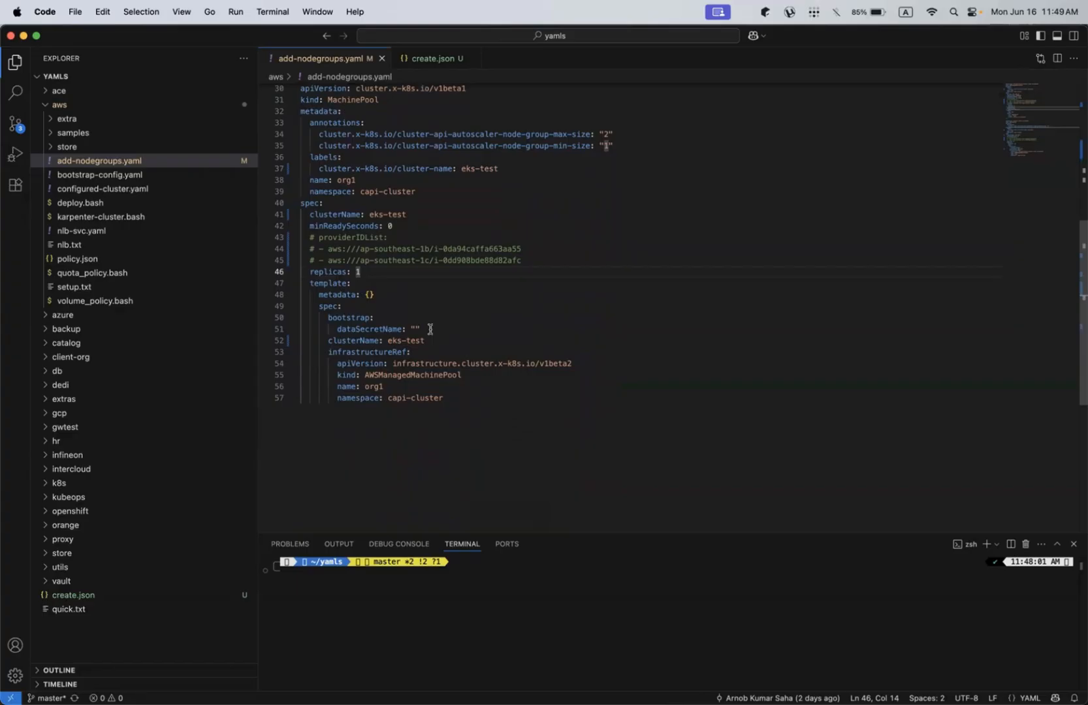
click(610, 136)
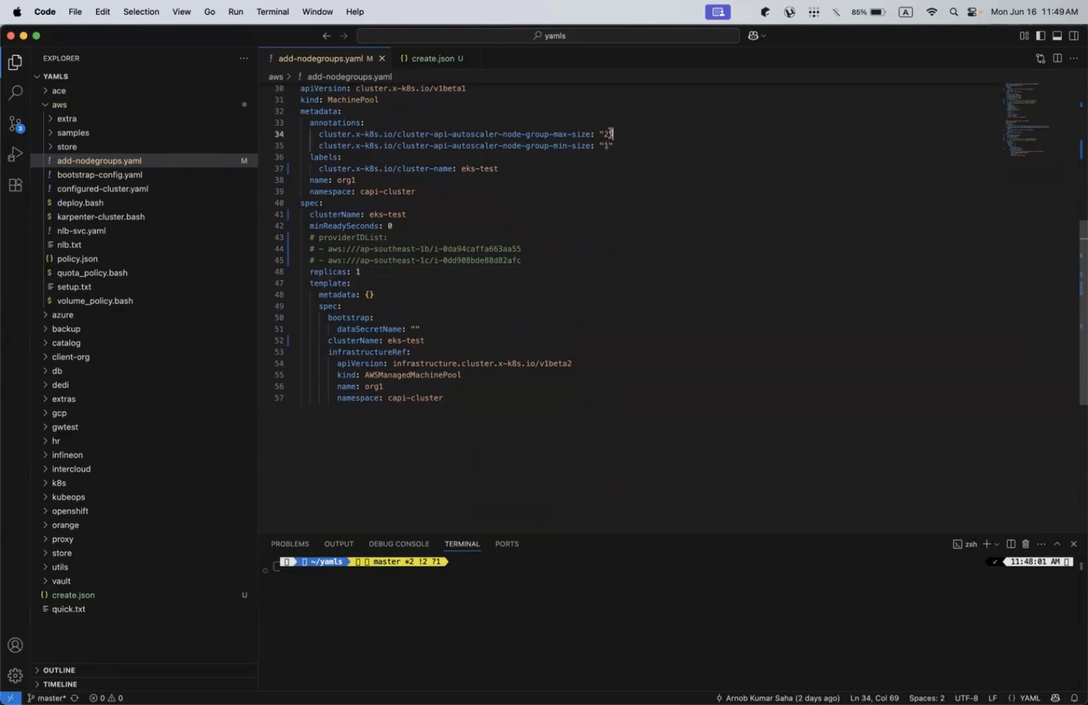
scroll(561, 267, down, 1)
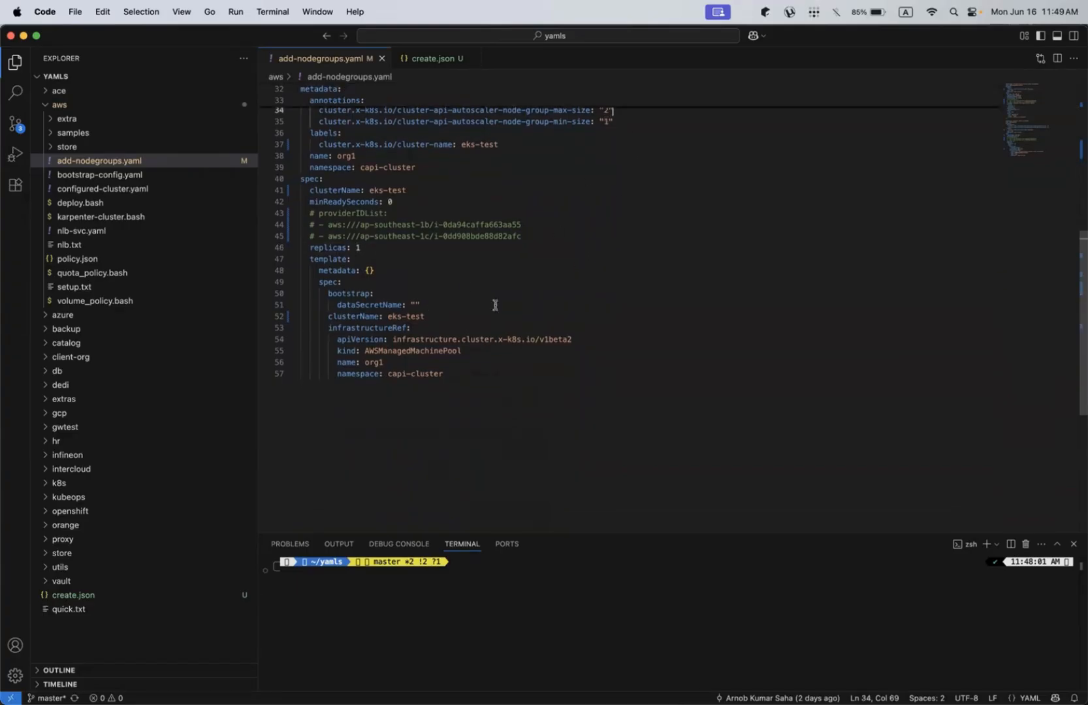
Compare the MachinePool's infrastructure reference with the kind, name and node group name of the AWSManagedMachinePool.
double_click(392, 351)
scroll(537, 250, up, 5)
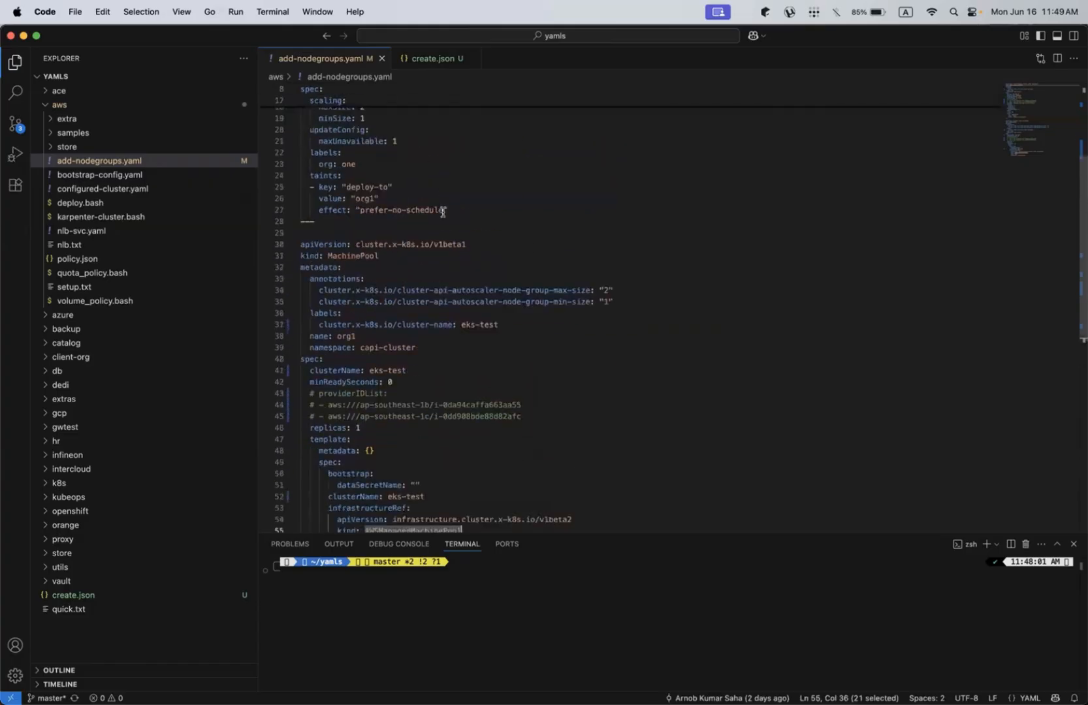
scroll(522, 362, up, 12)
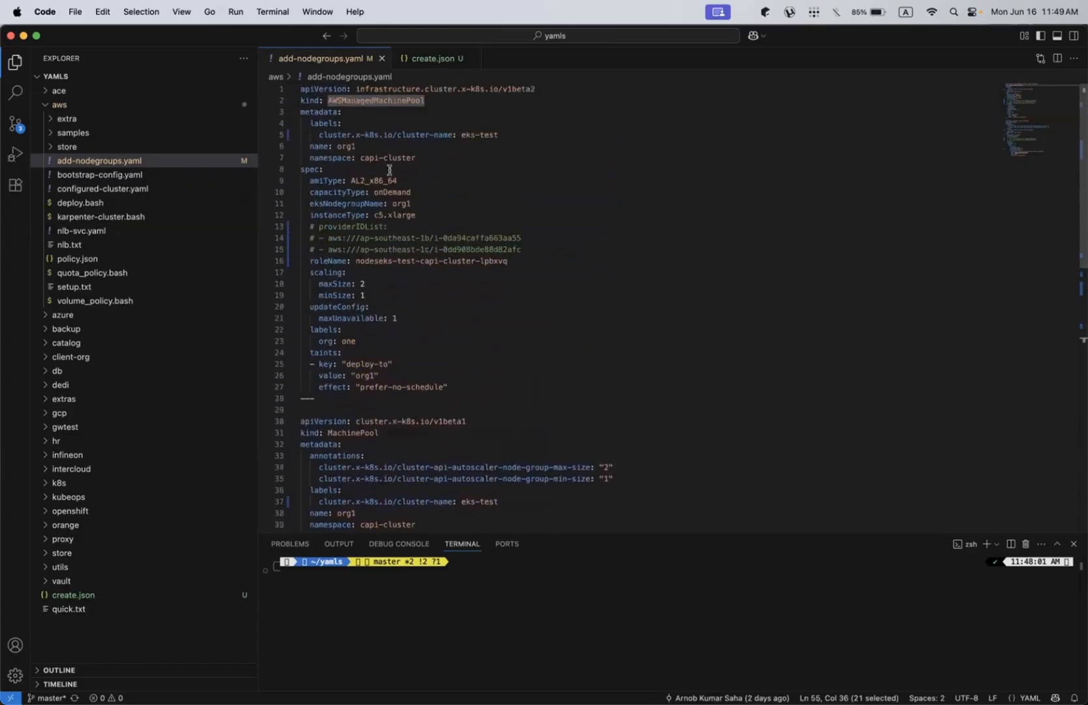
click(350, 148)
click(598, 204)
scroll(523, 261, down, 3)
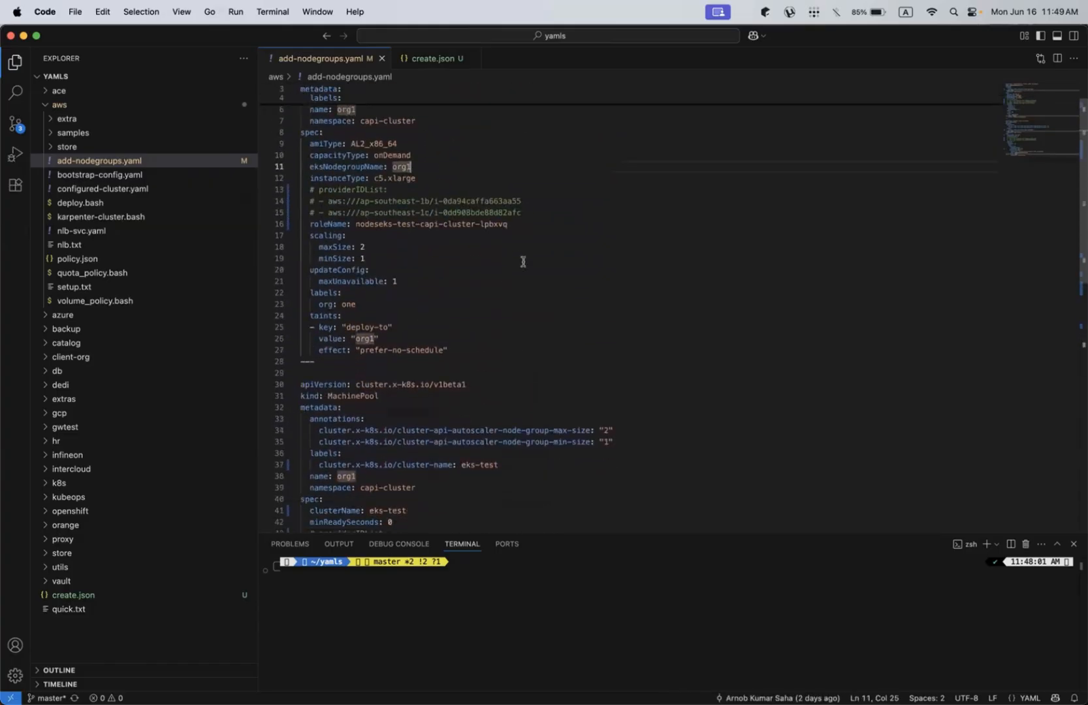
Switch to iTerm2, print the org1 MachinePool in namespace capi-cluster as YAML with kubectl, and review its replicas and infrastructure reference.
key(ctrl+Up)
click(266, 222)
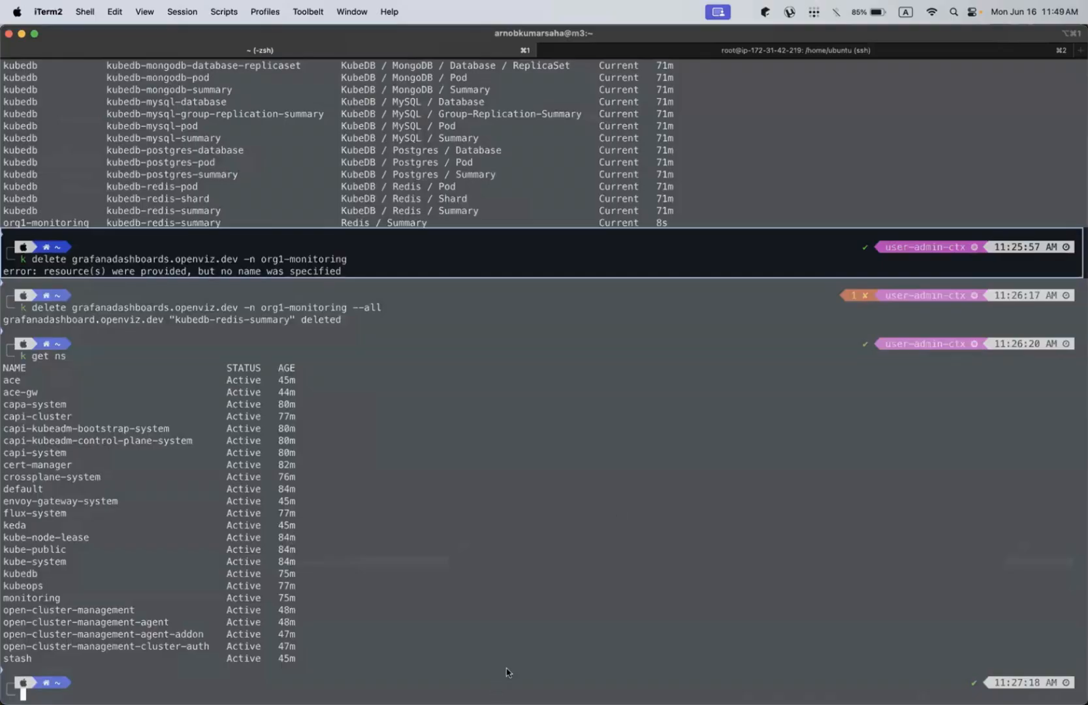
click(627, 282)
text(k get )
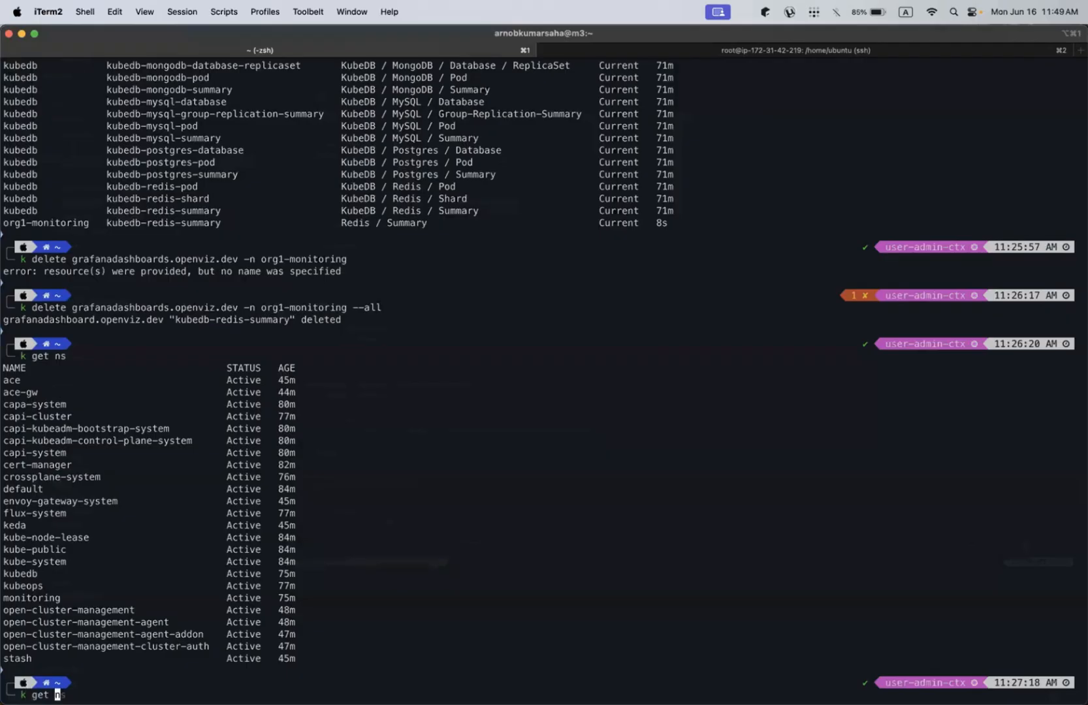
text(machi)
key(Right)
key(Return)
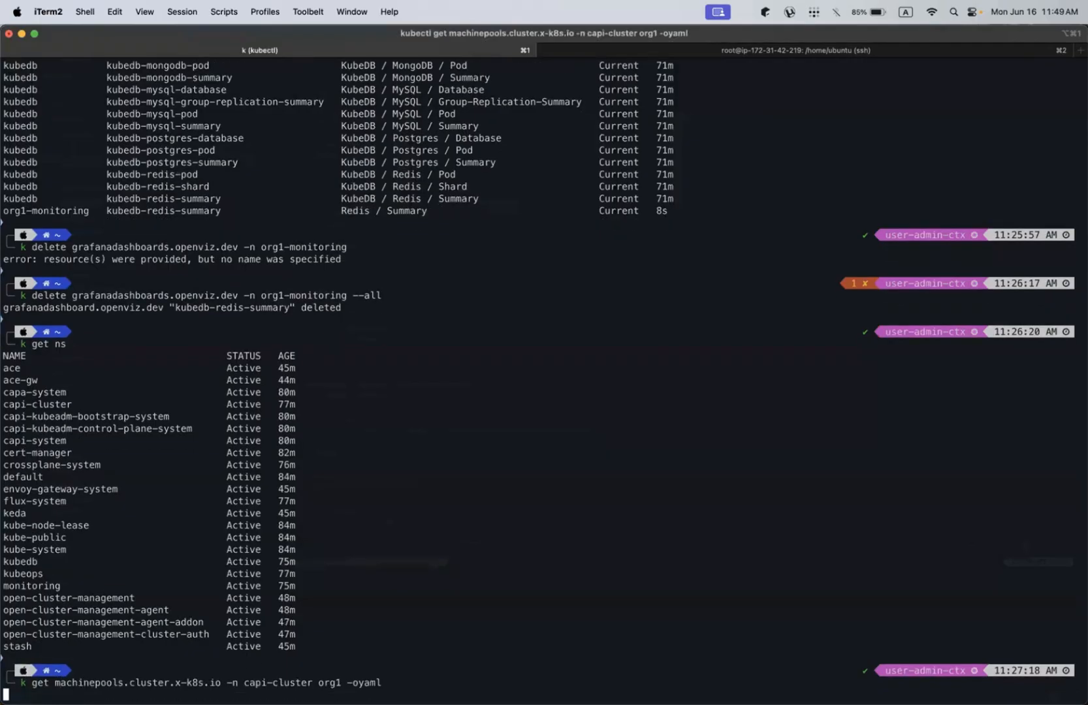
scroll(510, 215, up, 5)
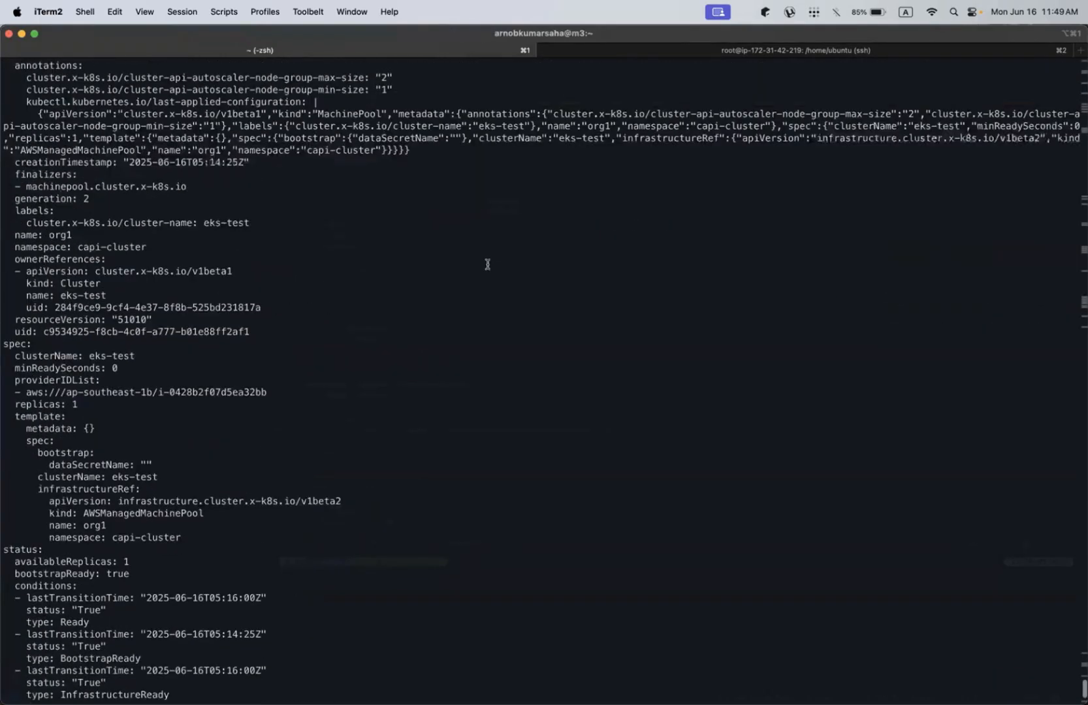
scroll(487, 264, down, 1)
scroll(91, 277, down, 5)
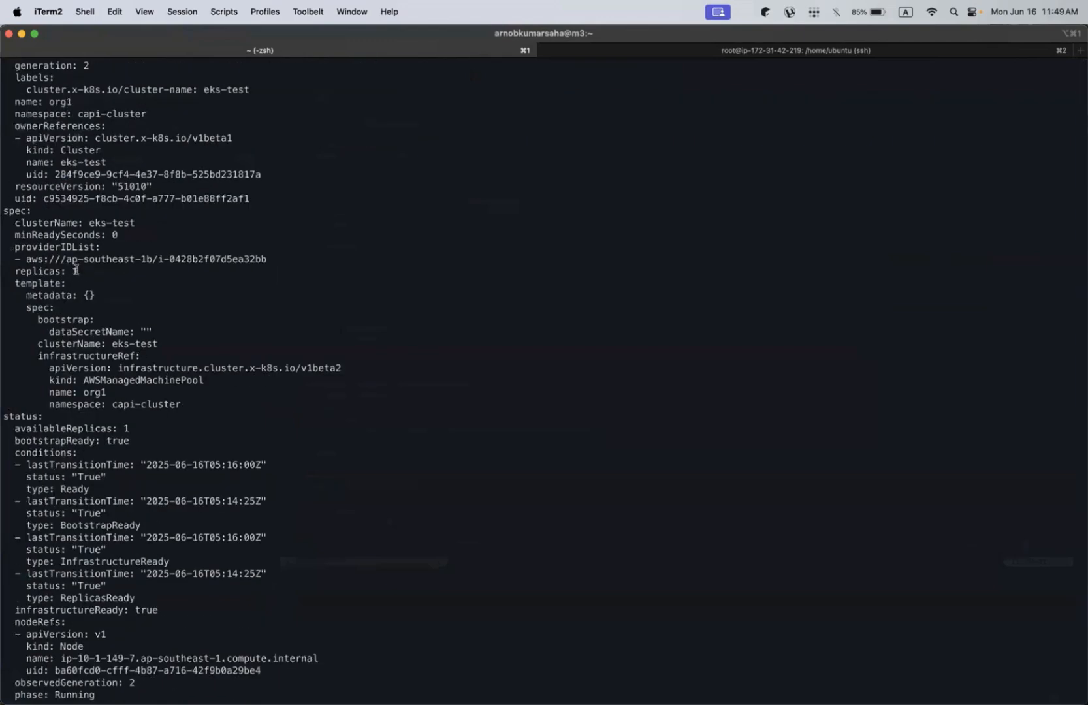
scroll(117, 327, down, 3)
Print the org1 AWSManagedMachinePool in namespace capi-cluster as YAML and check its instance type.
text(k get aws)
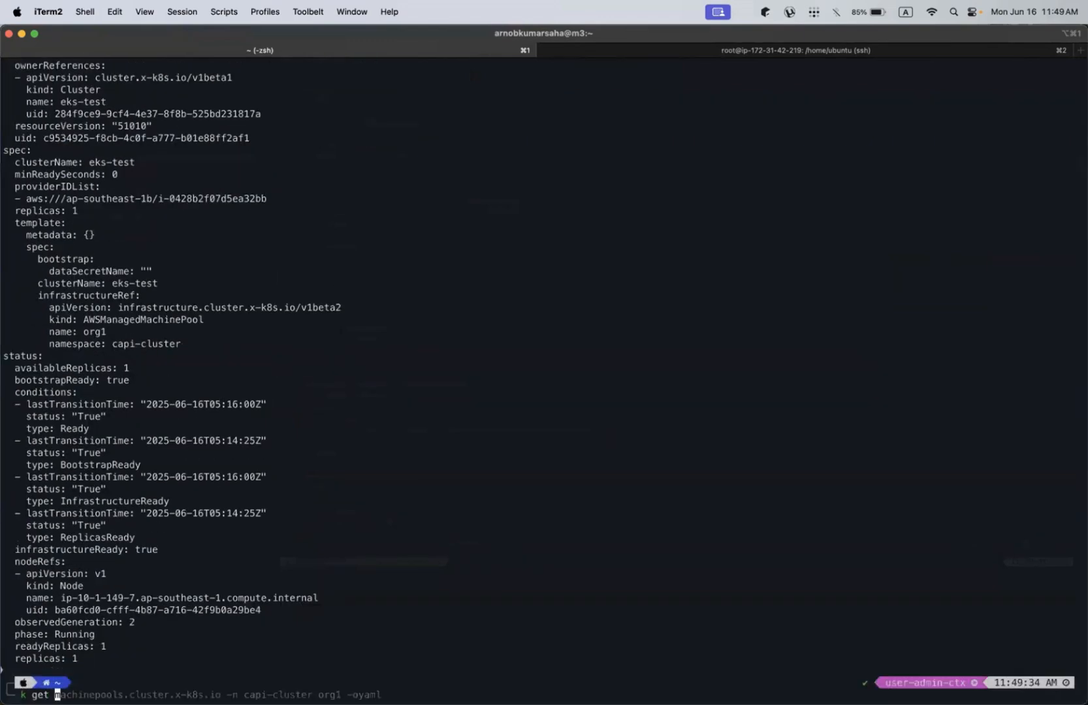
key(Right)
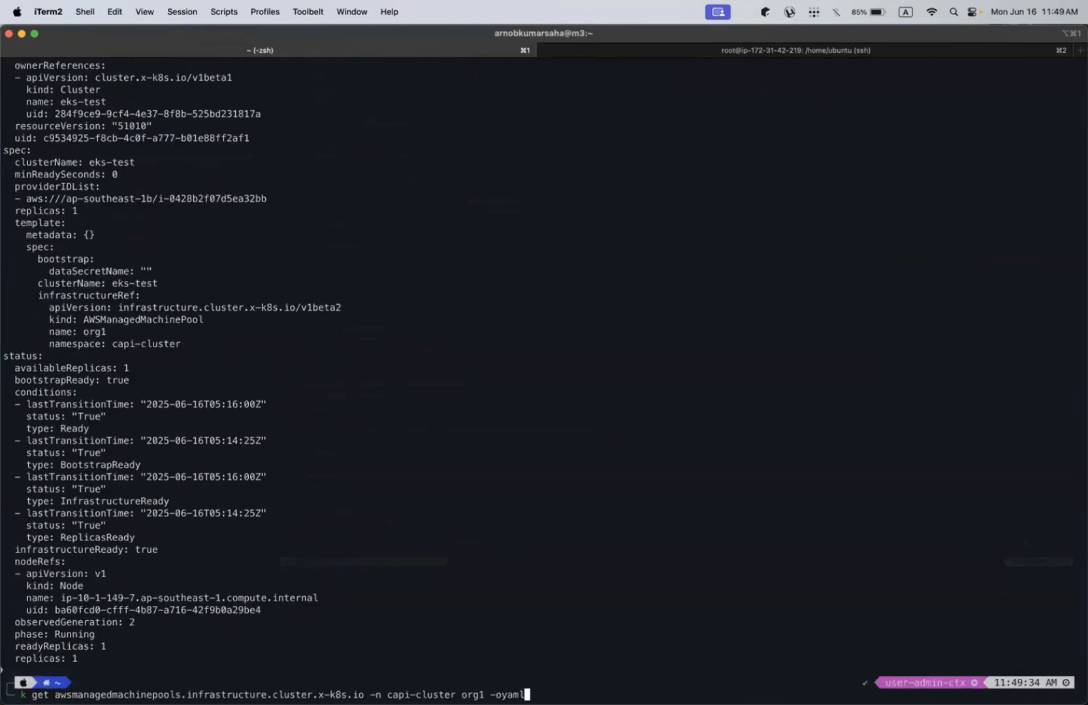
key(Return)
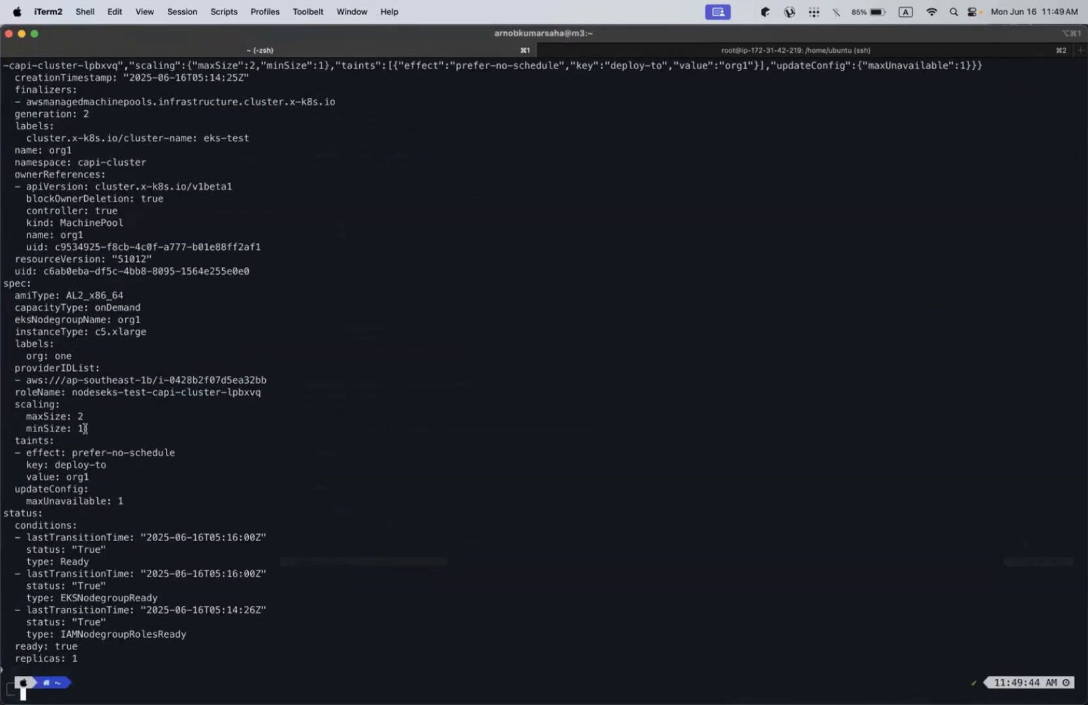
double_click(108, 331)
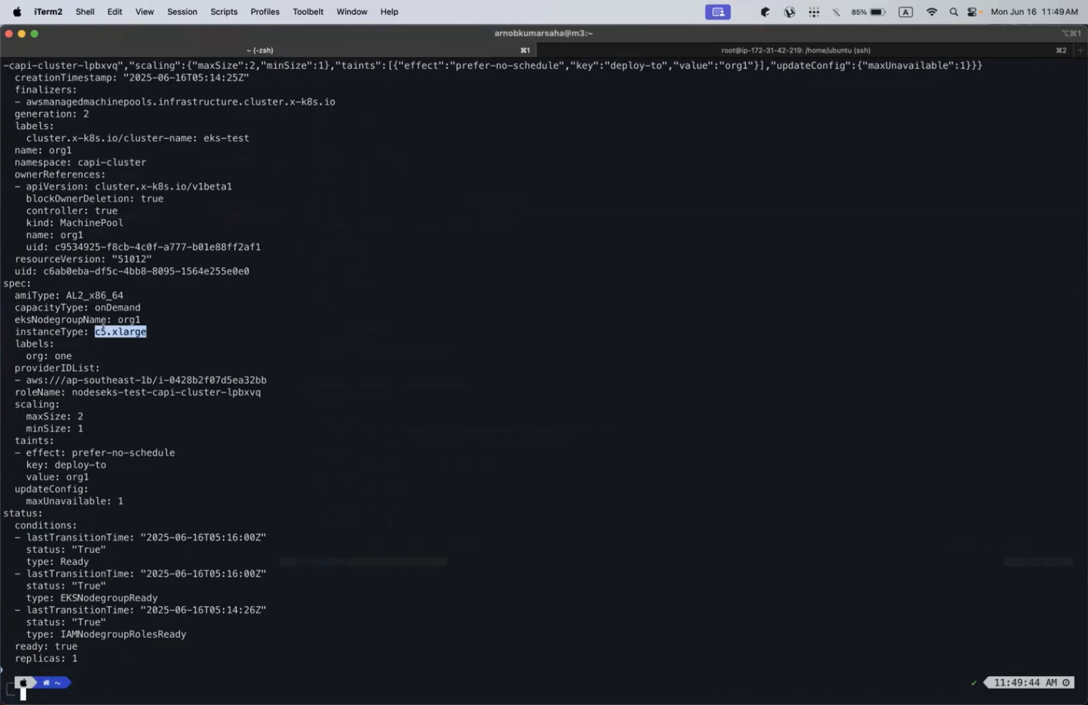
click(424, 373)
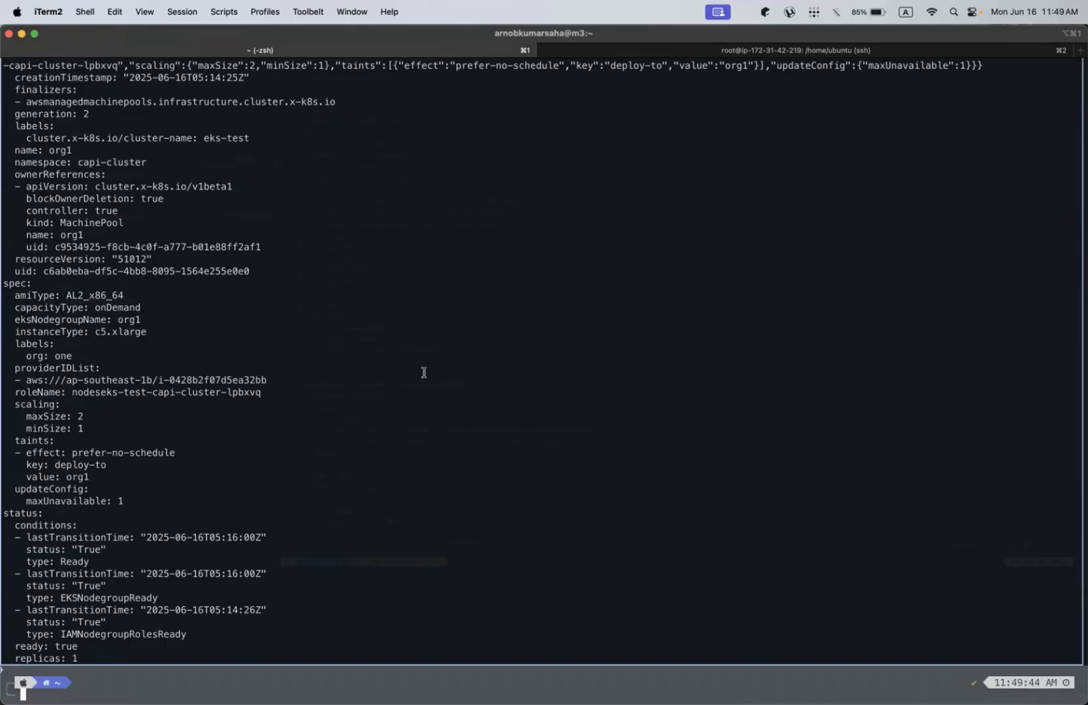
List the cluster nodes with their labels and check the org label on the org1 node group's node.
text(k get nodes)
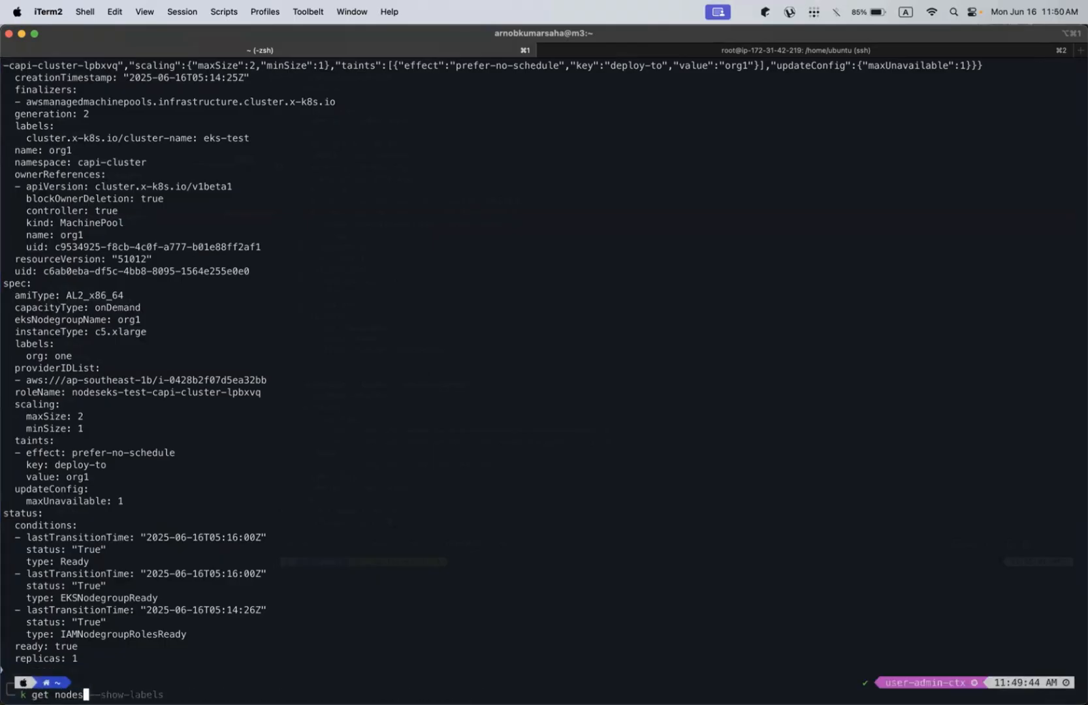
key(Right)
key(Return)
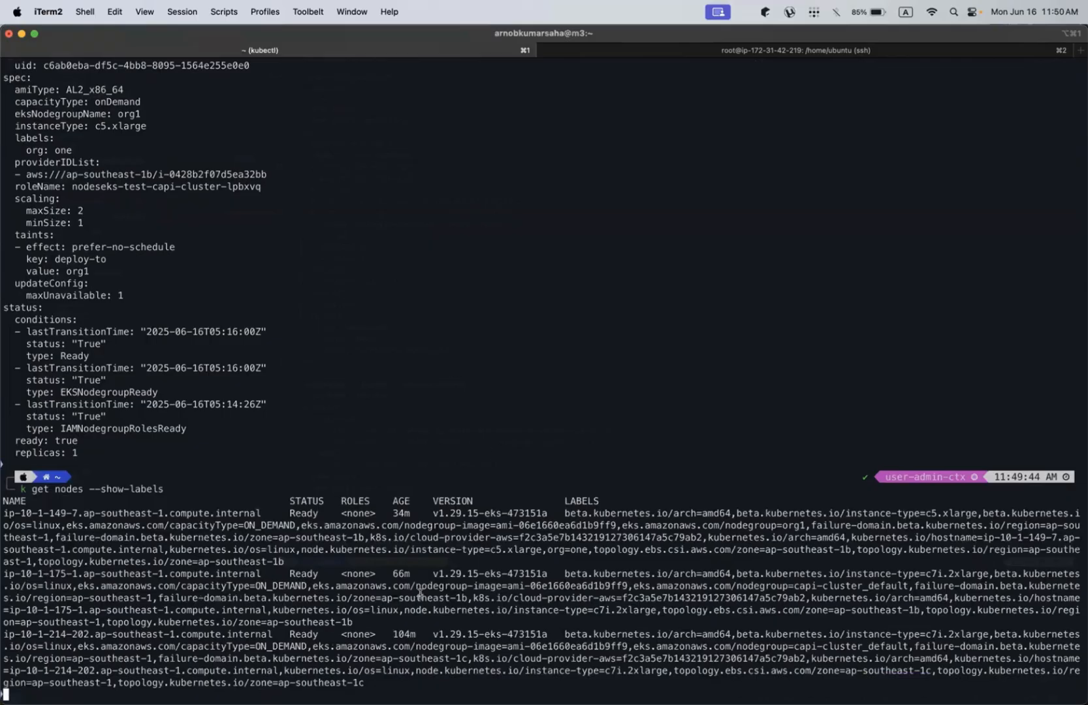
drag(288, 536, 11, 501)
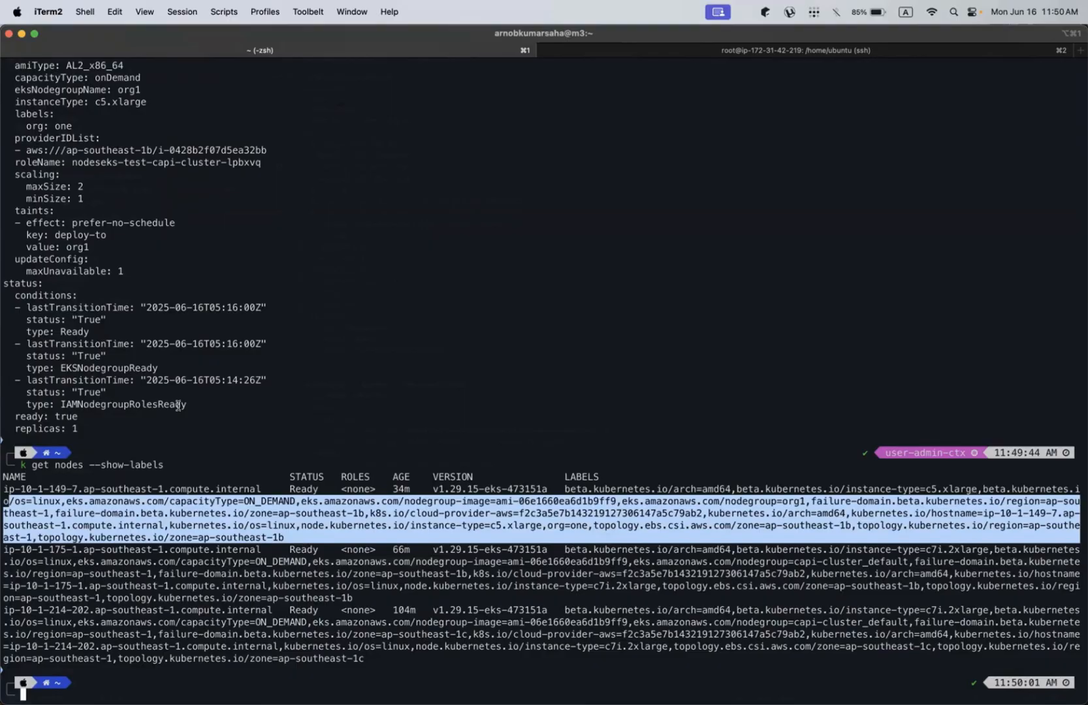
click(346, 529)
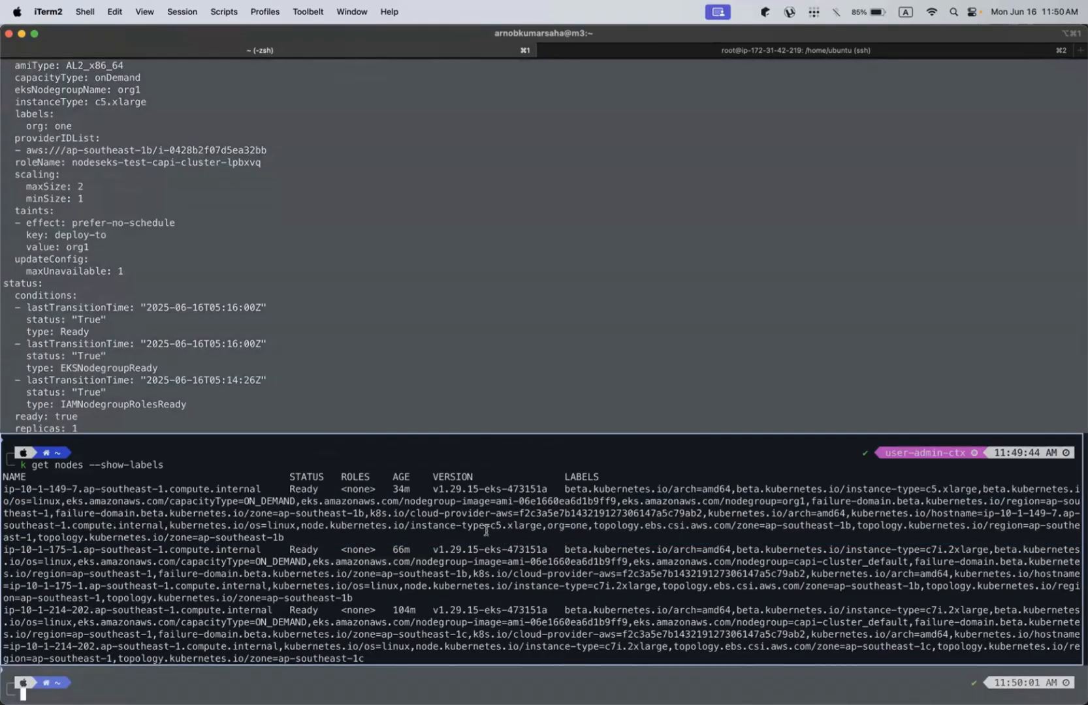
drag(546, 526, 589, 526)
Print the full YAML of node ip-10-1-149-7.ap-southeast-1.compute.internal with kubectl.
key(Up)
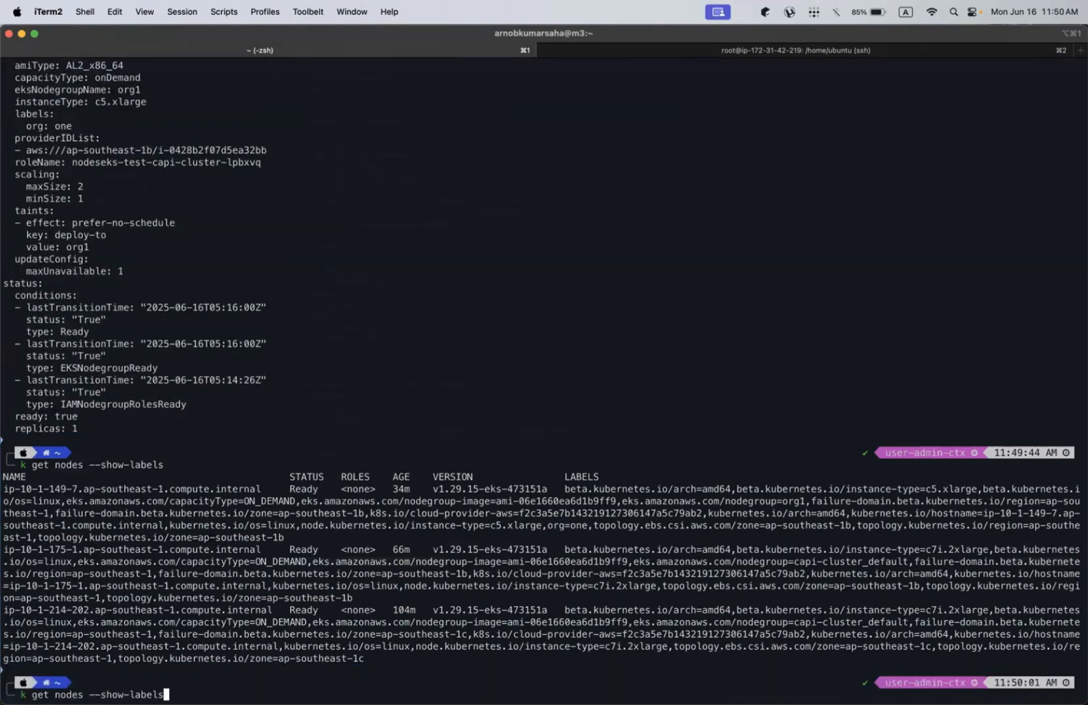
key(BackSpace)
key(BackSpace)
key(BackSpace)
key(BackSpace)
key(BackSpace)
key(BackSpace)
key(BackSpace)
key(BackSpace)
key(BackSpace)
key(BackSpace)
key(BackSpace)
key(BackSpace)
key(BackSpace)
right_click(157, 487)
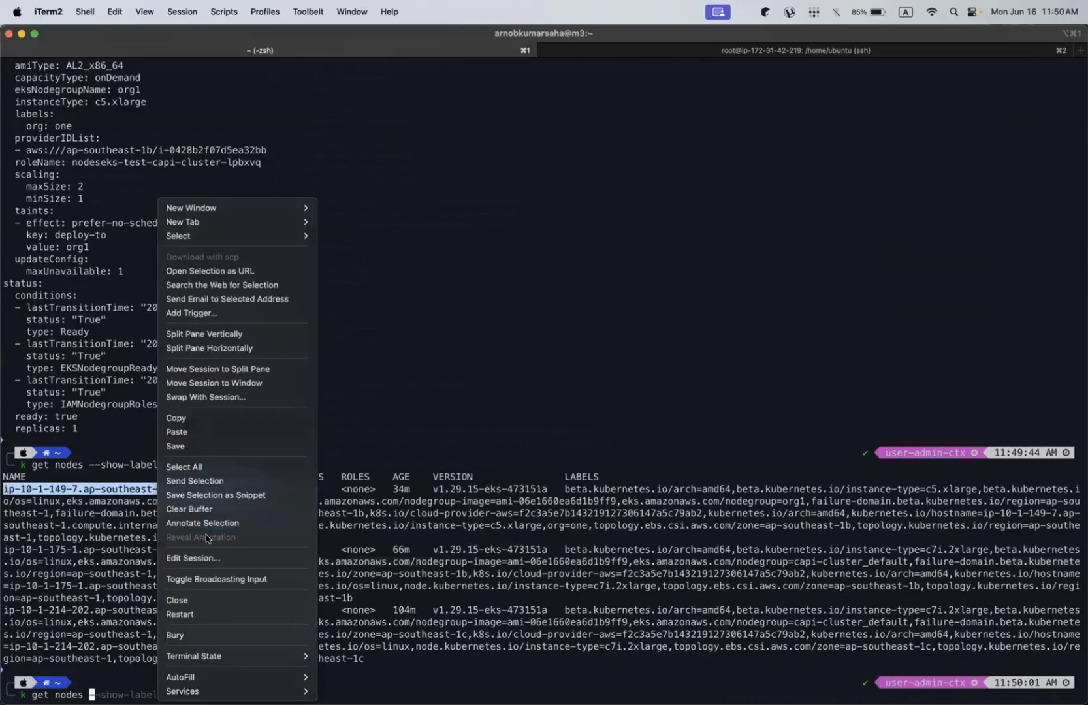
click(247, 418)
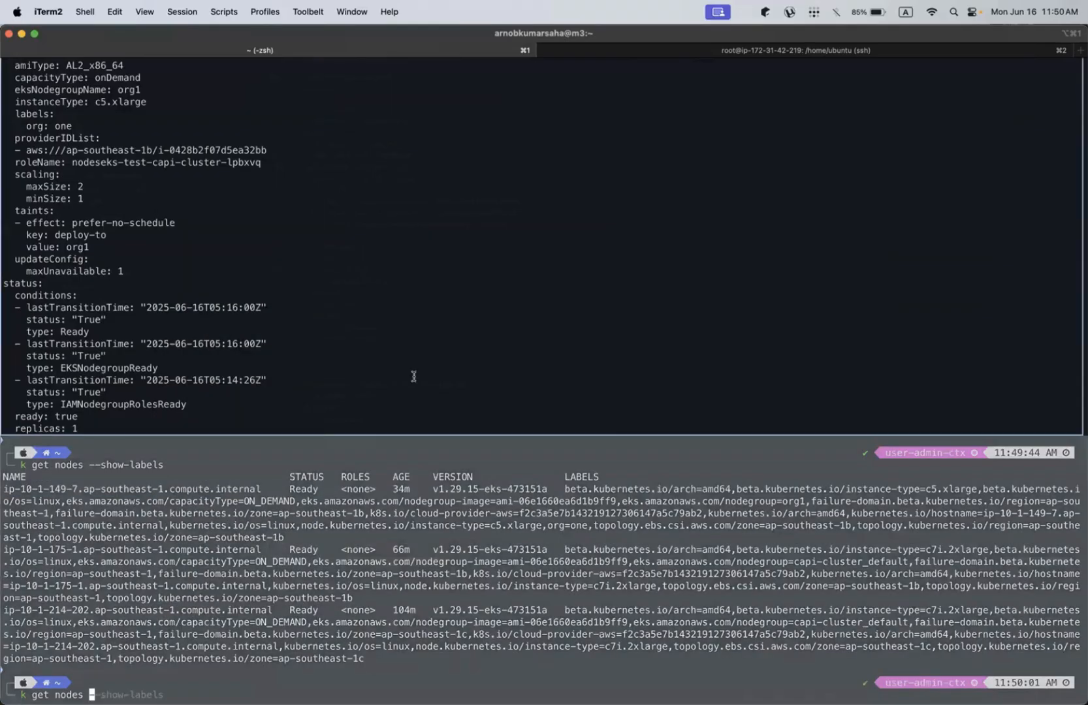
key(super+v)
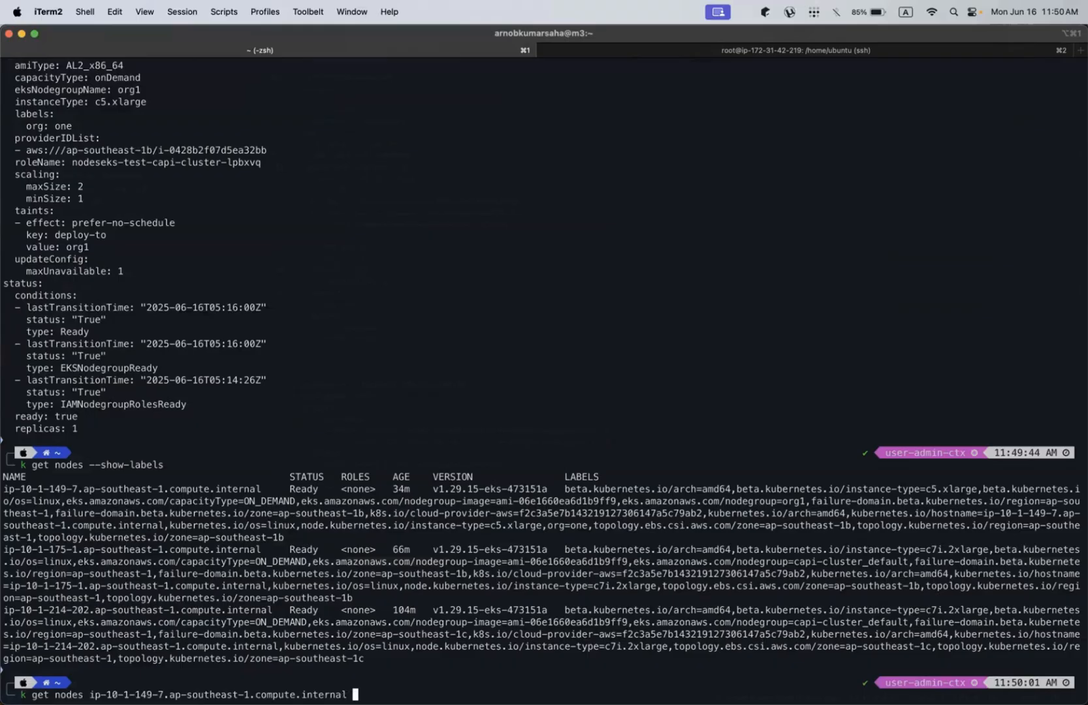
text(-o yaml)
key(Return)
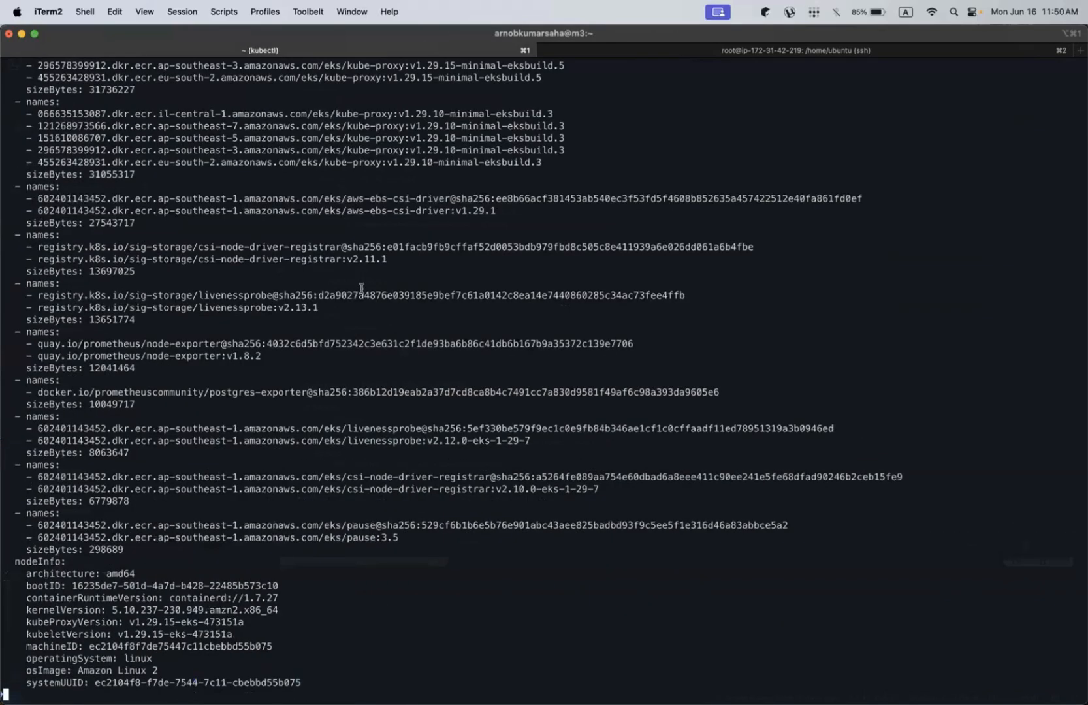
Examine the deploy-to taint and the org label in the node's YAML output.
scroll(361, 288, up, 10)
scroll(361, 288, up, 15)
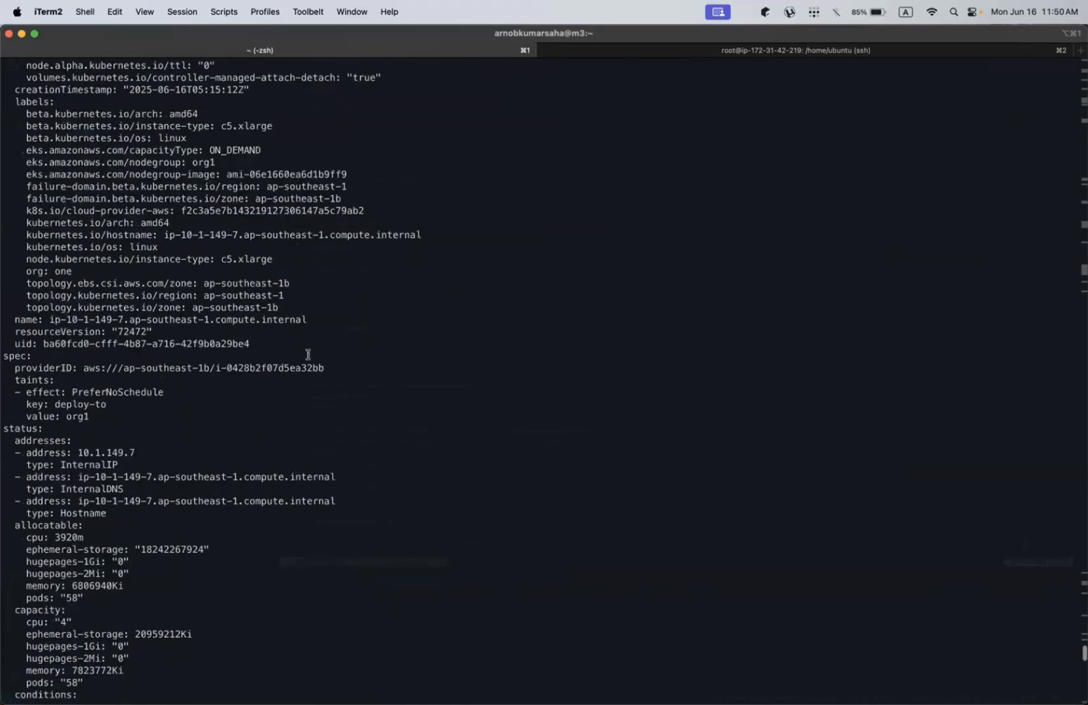
scroll(196, 347, down, 3)
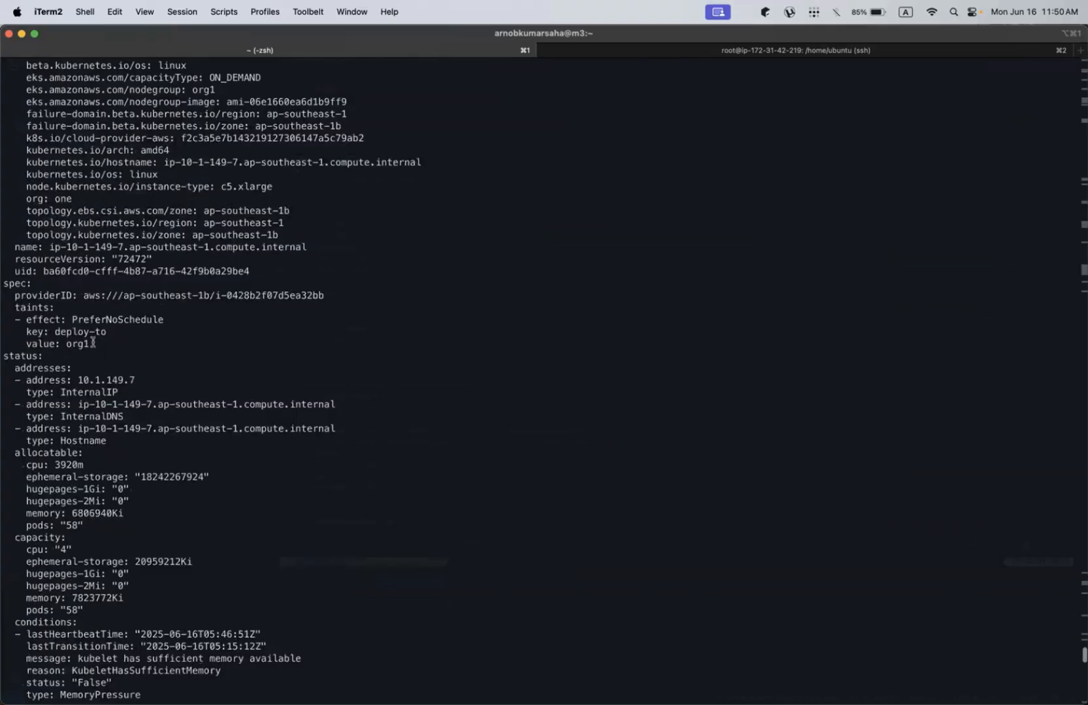
drag(92, 342, 3, 310)
click(116, 319)
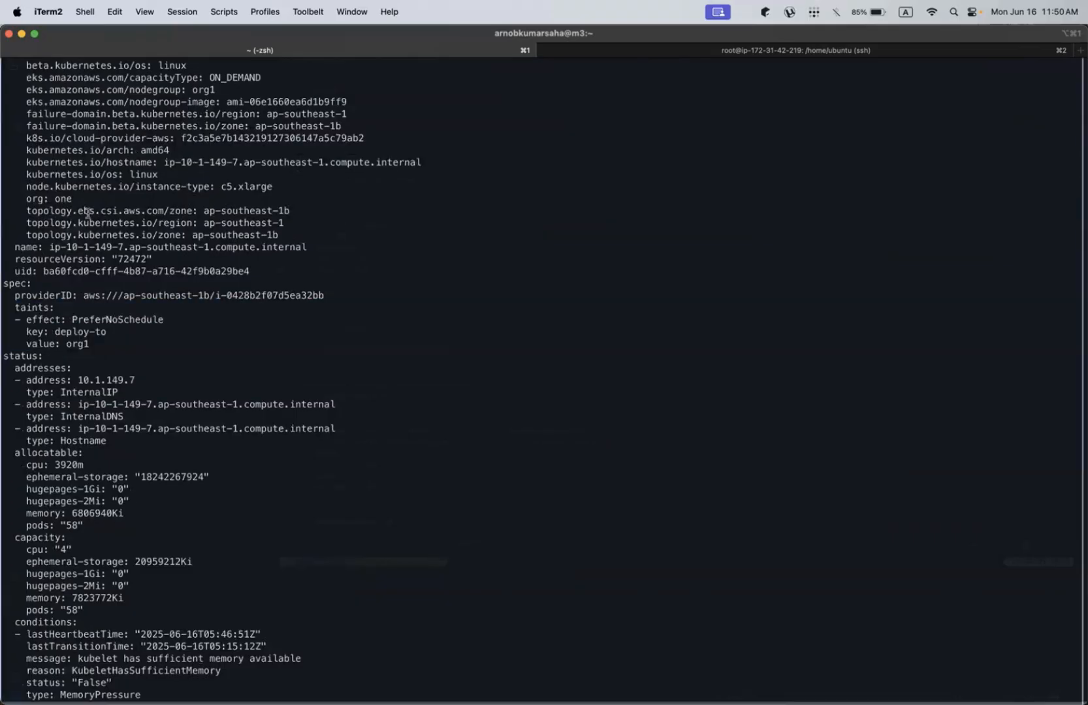
triple_click(63, 199)
click(368, 249)
Switch to the AWS EKS console in Chrome and view the node groups in the eks-test cluster's compute details.
key(ctrl+Up)
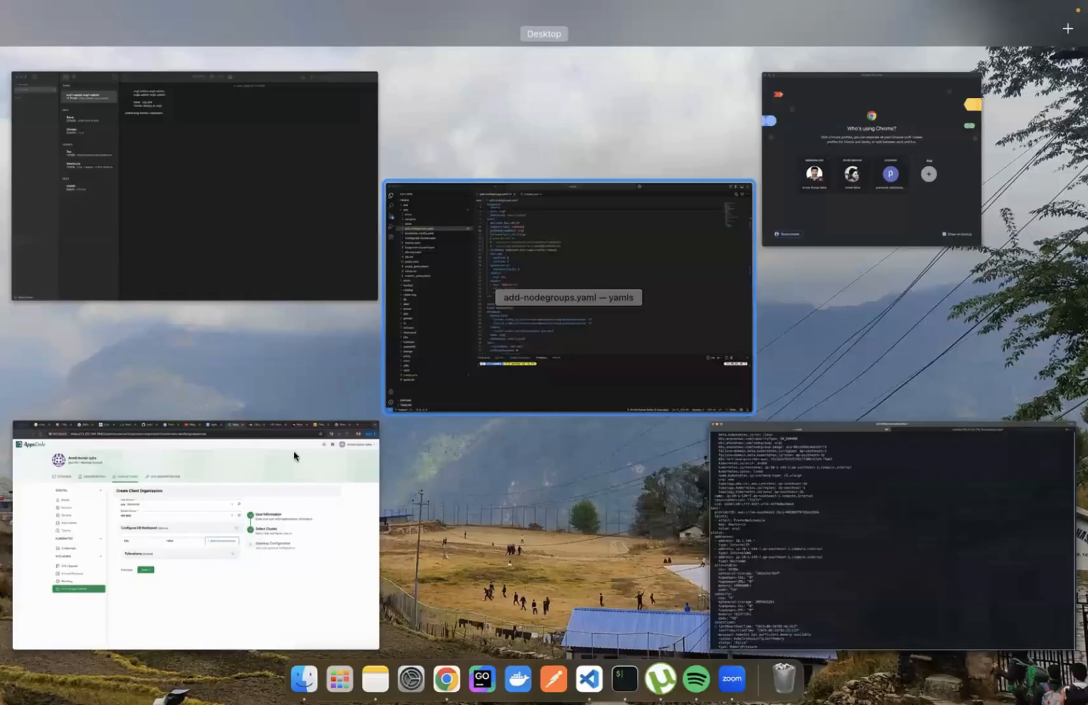
click(291, 474)
click(911, 37)
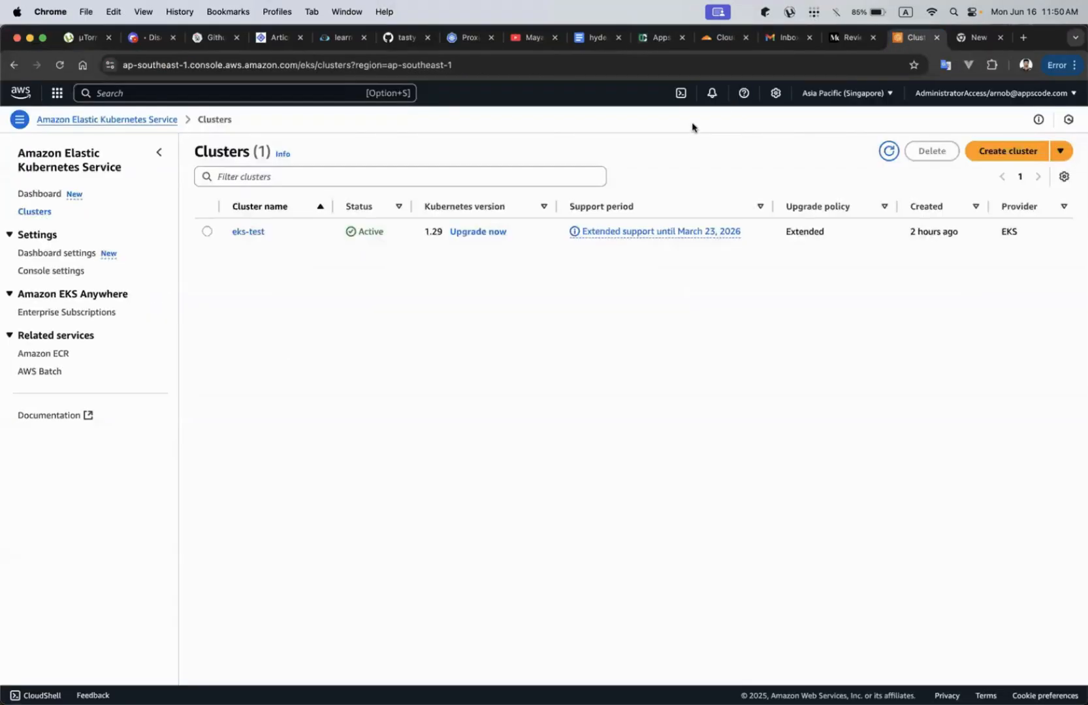
click(251, 232)
click(369, 434)
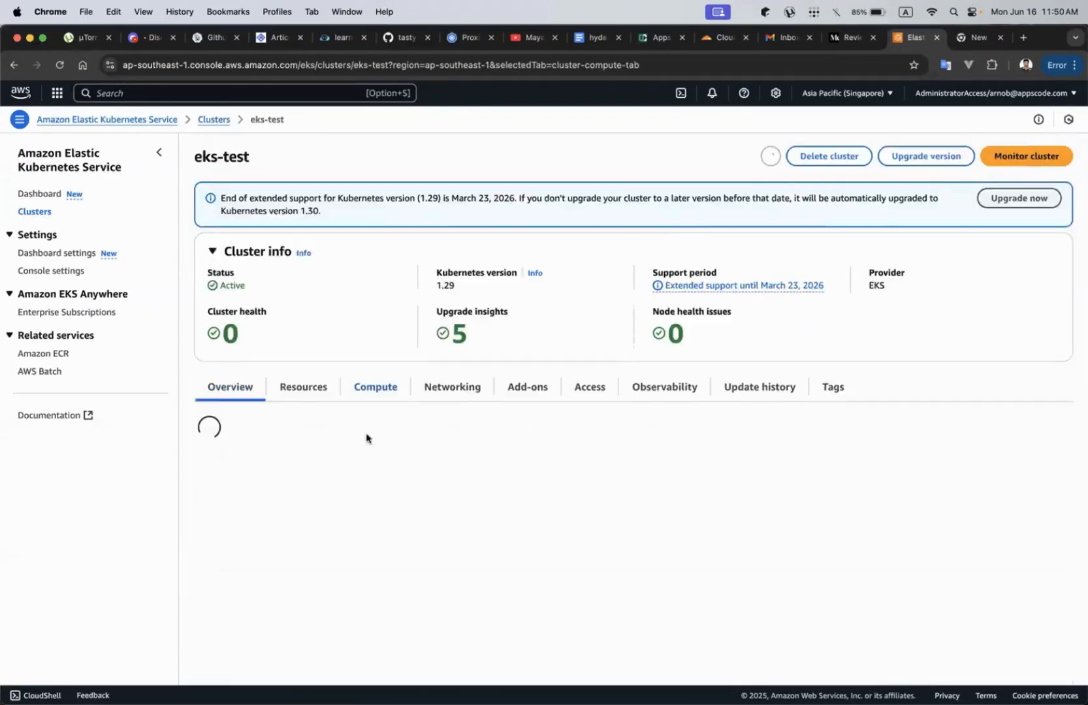
scroll(369, 558, down, 2)
scroll(369, 557, down, 3)
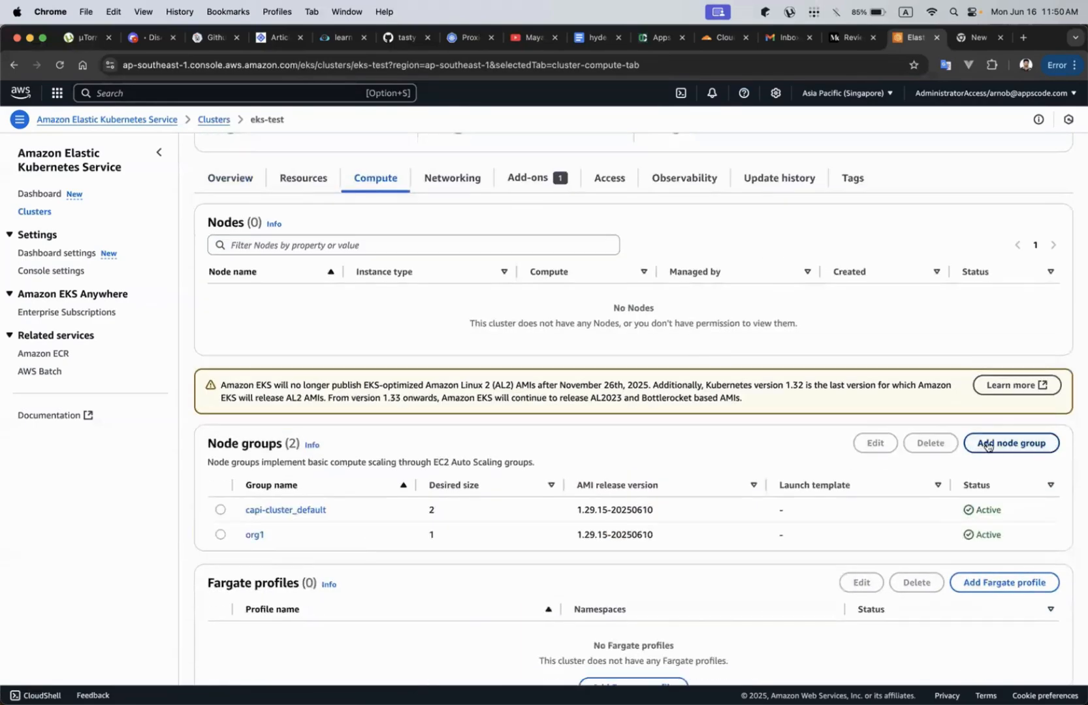
Open the form for adding a node group to eks-test and review its Kubernetes labels and taints sections.
click(988, 445)
scroll(362, 479, down, 5)
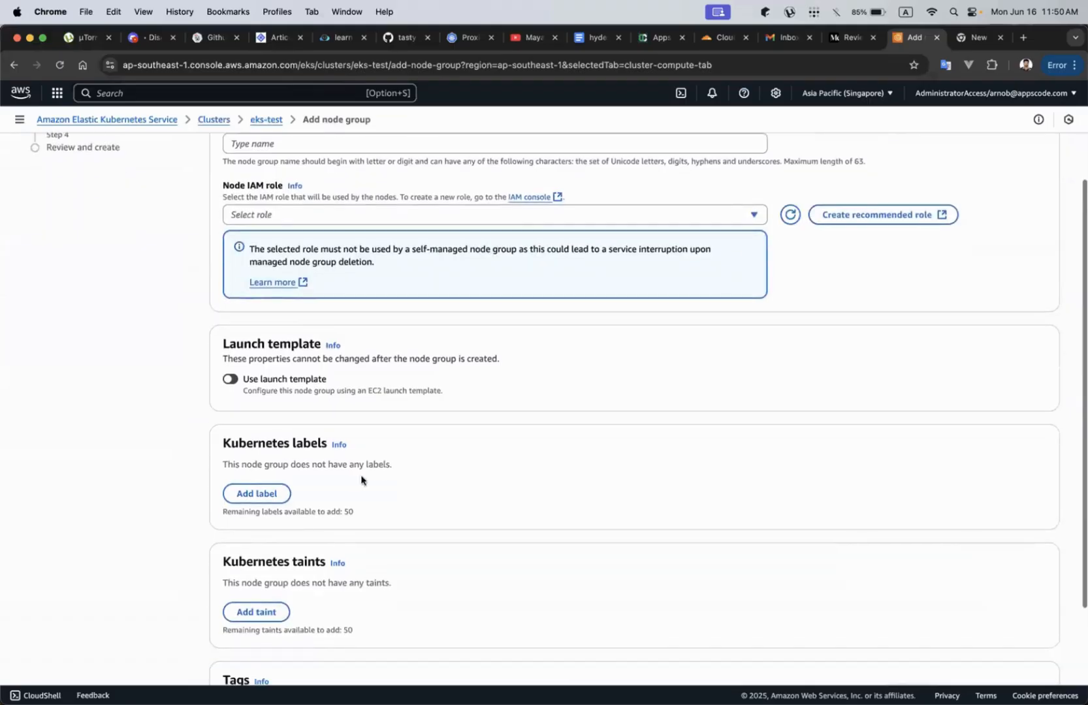
scroll(301, 522, down, 3)
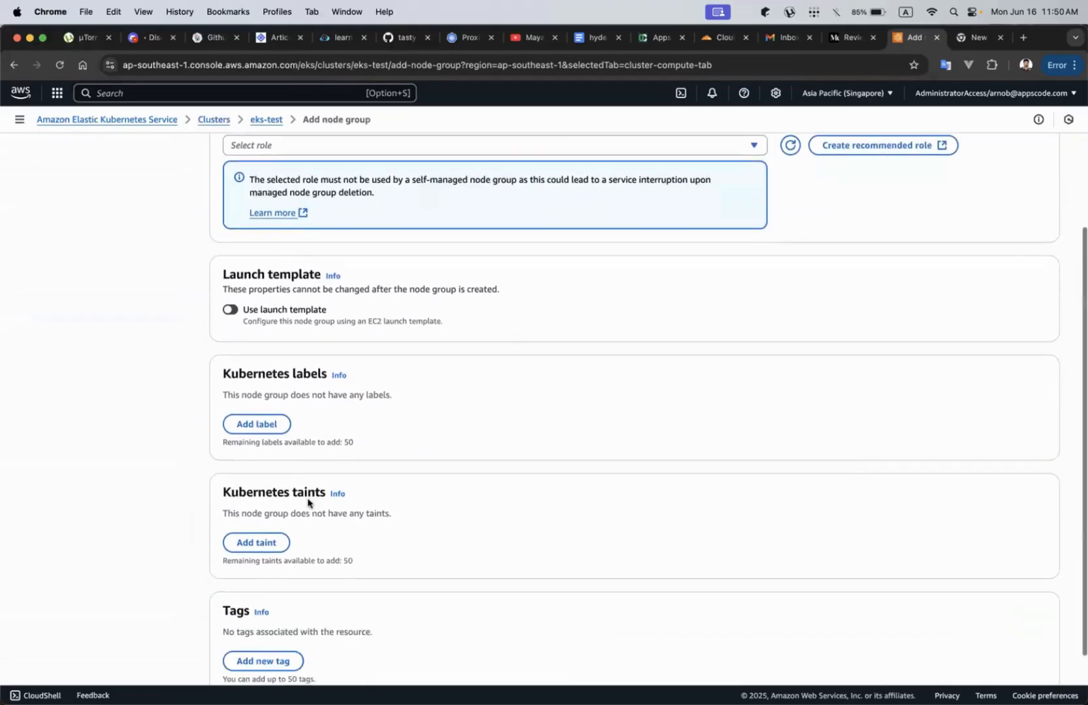
scroll(372, 350, up, 5)
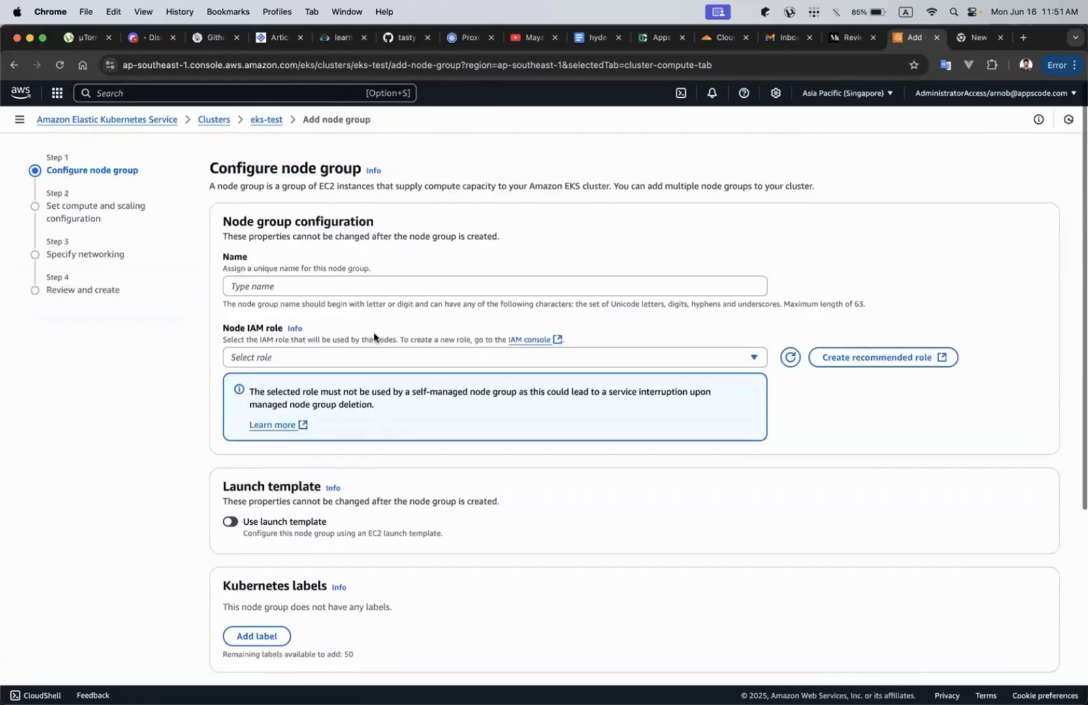
scroll(295, 282, down, 1)
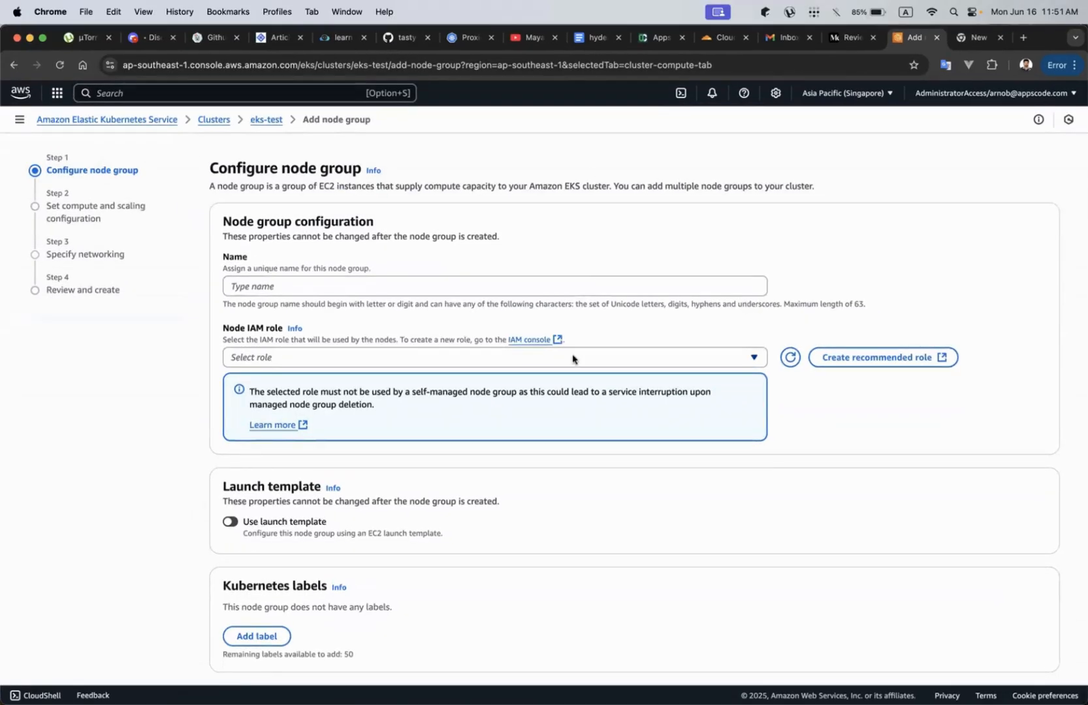
scroll(573, 359, down, 1)
key(ctrl+Up)
click(502, 339)
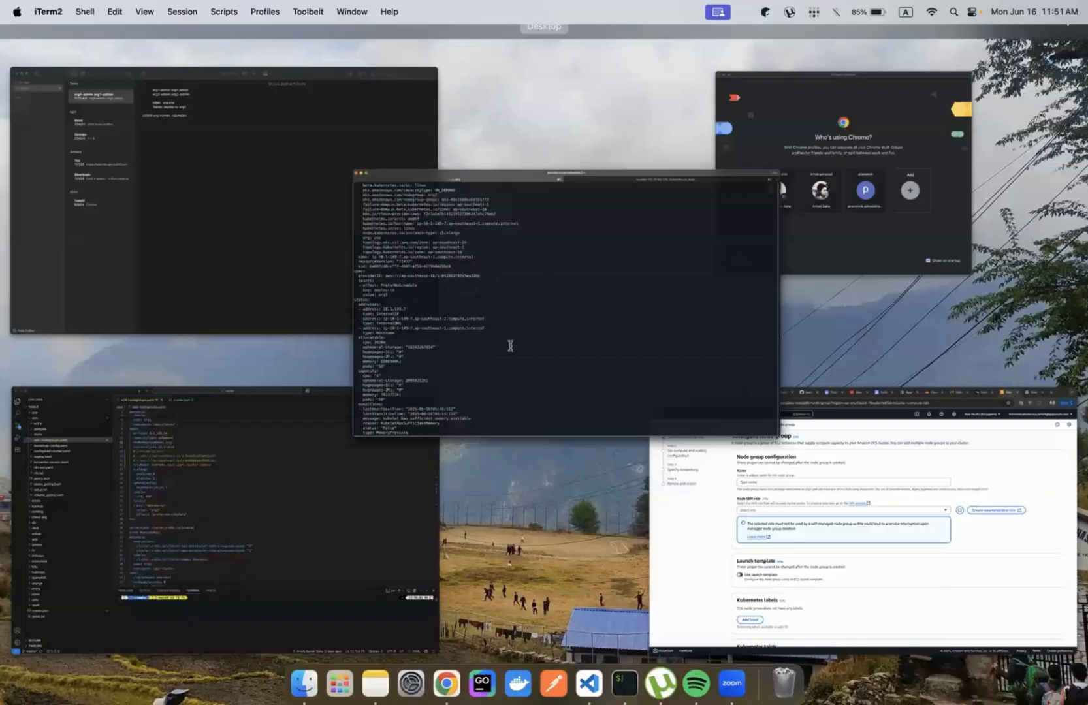
click(511, 344)
key(ctrl+Up)
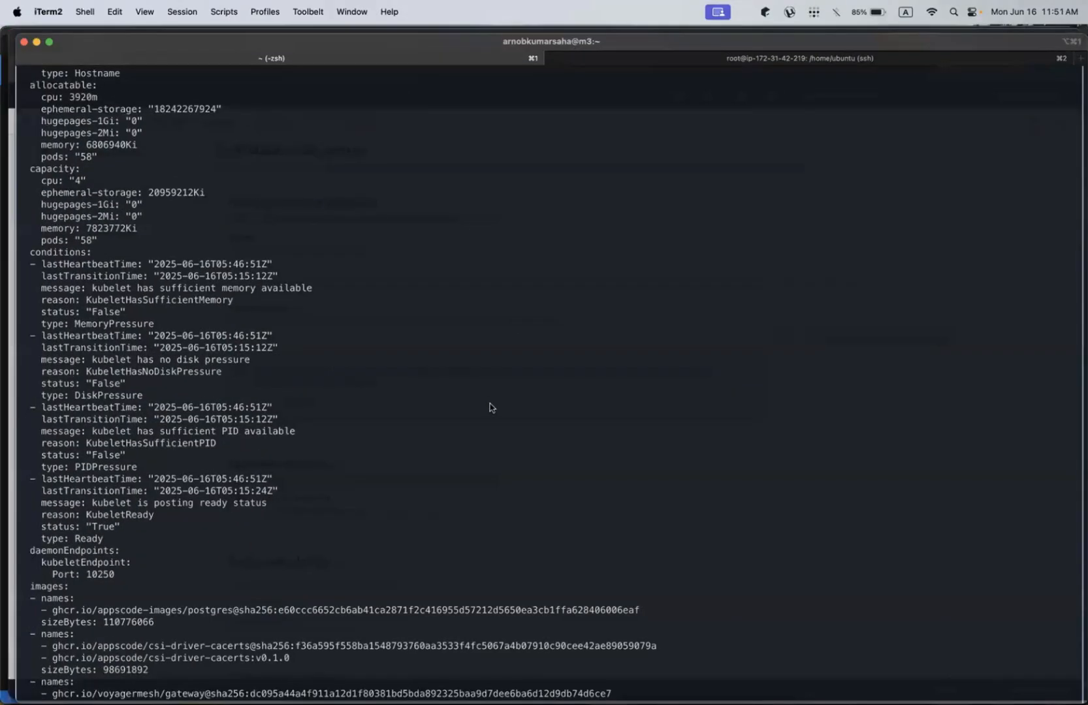
Return to the AppsCode client organization form in Chrome and set the DB nodepool node selector to key org, value one.
click(511, 348)
click(660, 38)
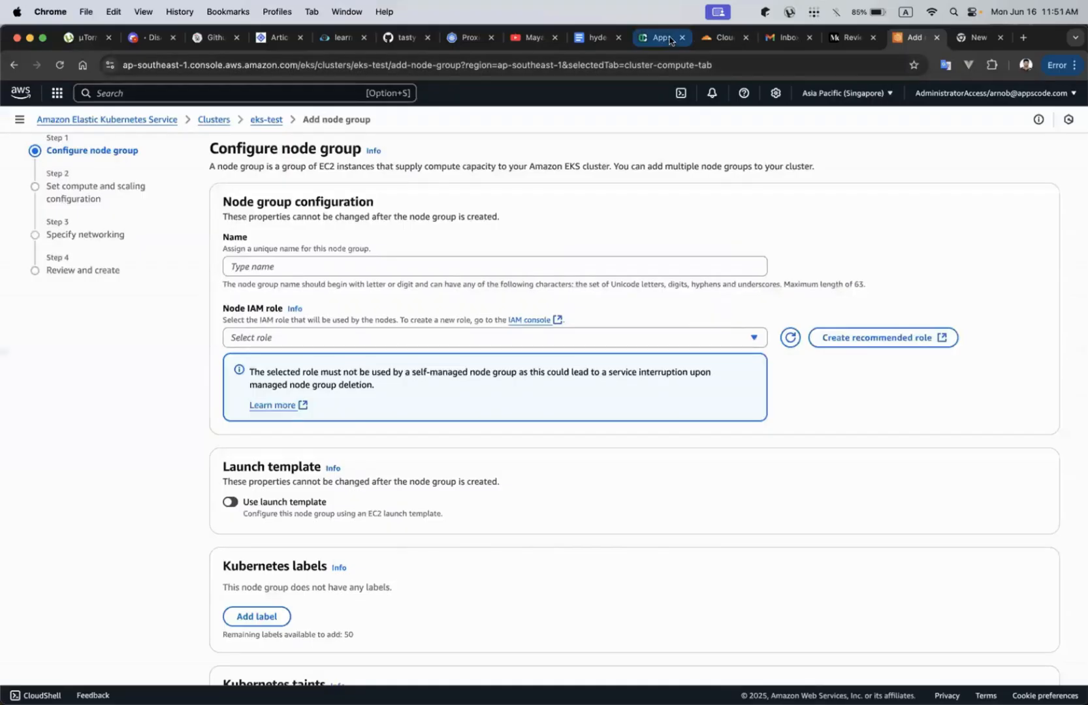
click(369, 382)
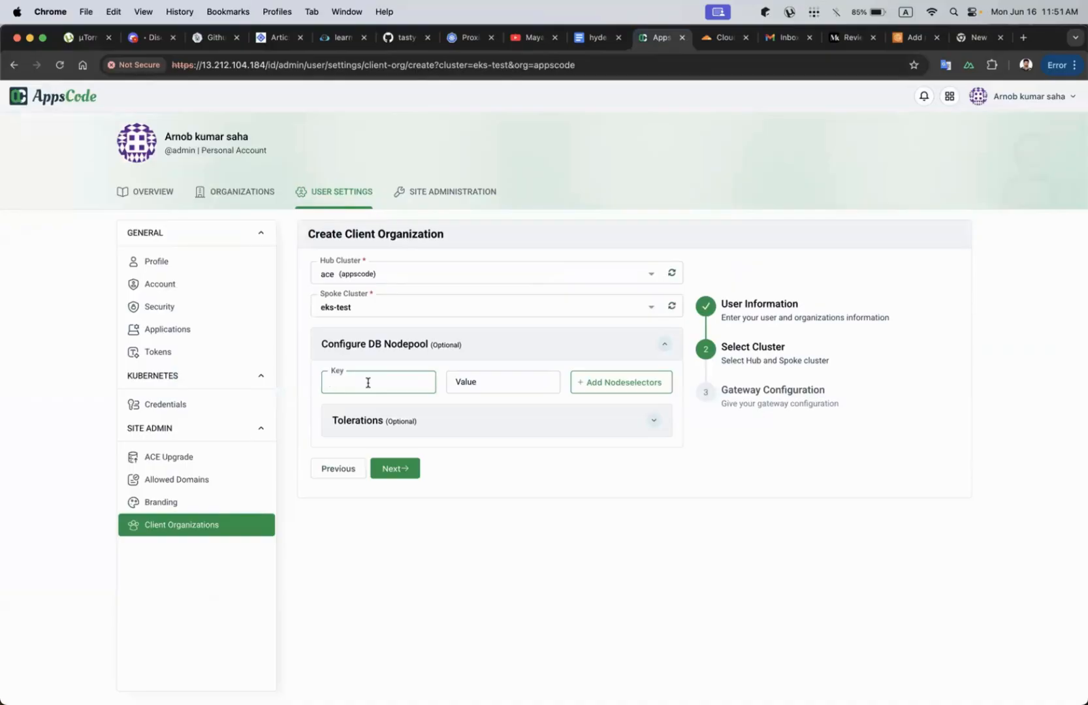
click(486, 387)
text(one)
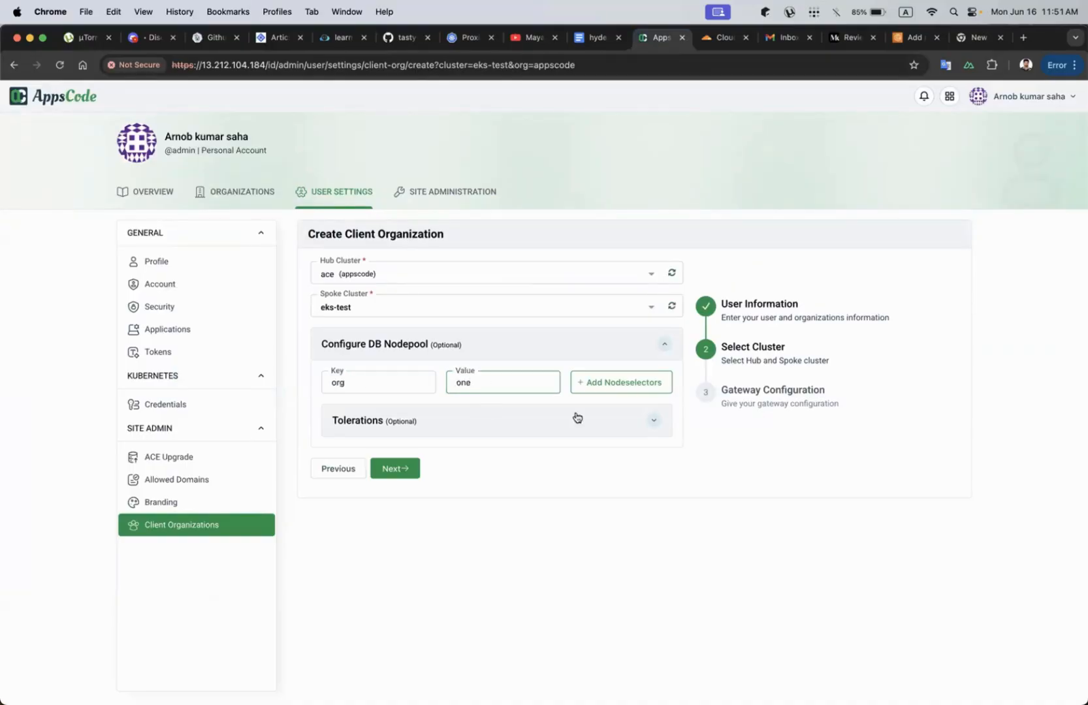
Add the entered org: one node selector to the DB nodepool and expand its tolerations section.
click(613, 382)
click(467, 450)
scroll(442, 447, down, 2)
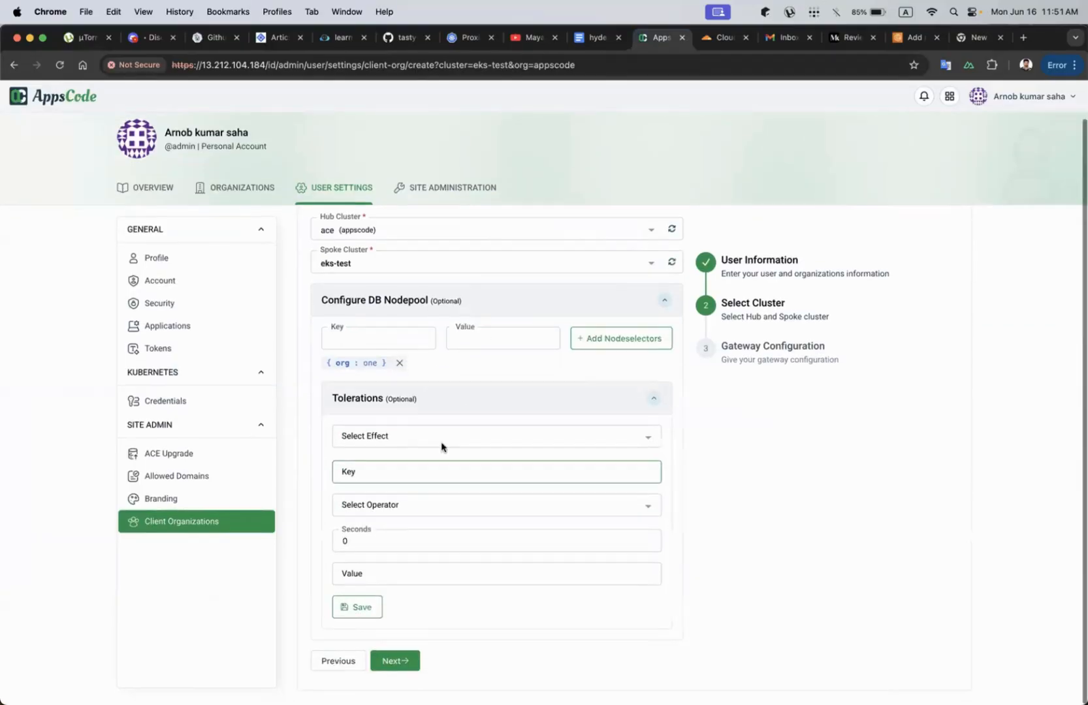
Set the toleration's effect to PreferNoSchedule and its key to deploy-to.
click(416, 443)
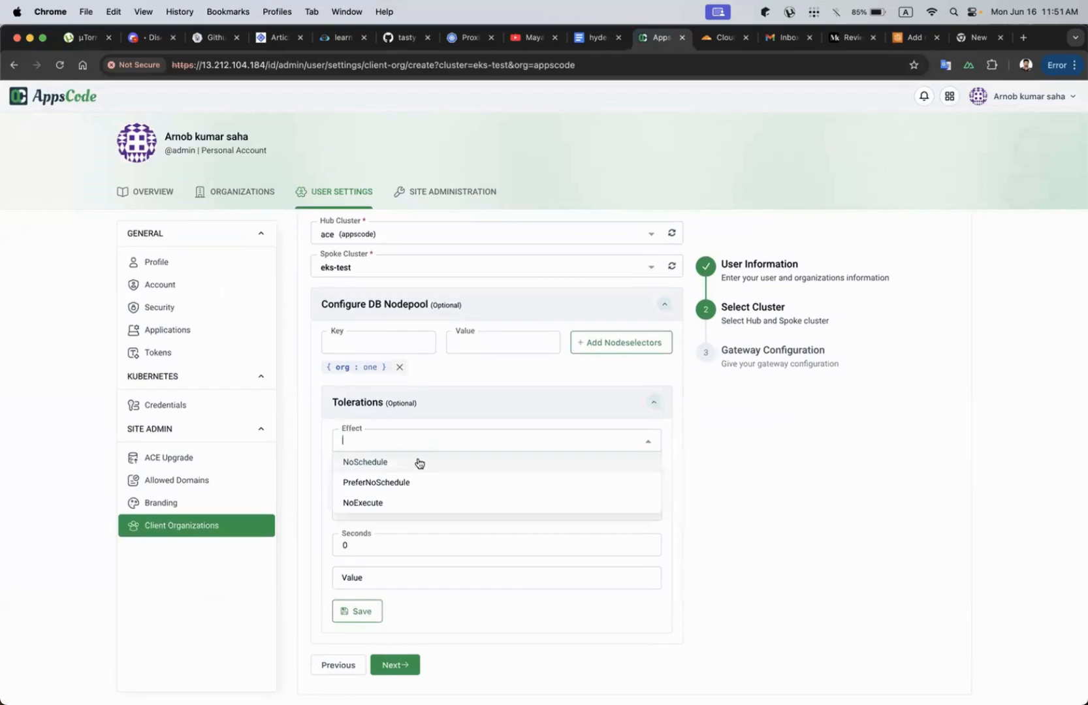
click(401, 504)
click(406, 511)
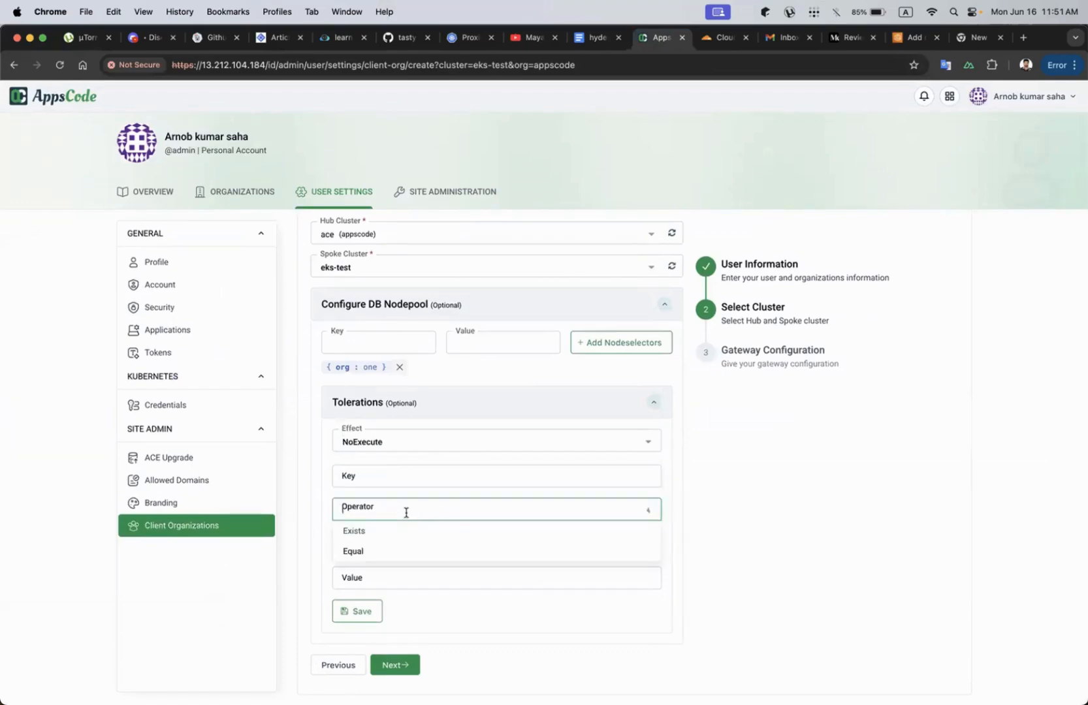
click(428, 442)
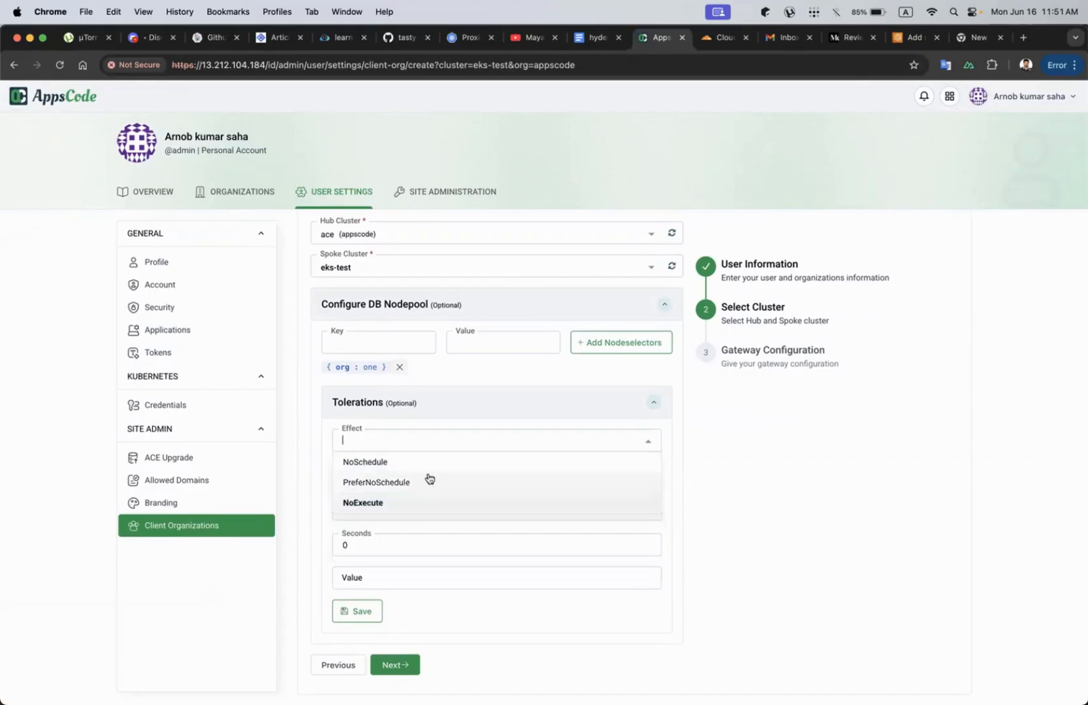
click(428, 479)
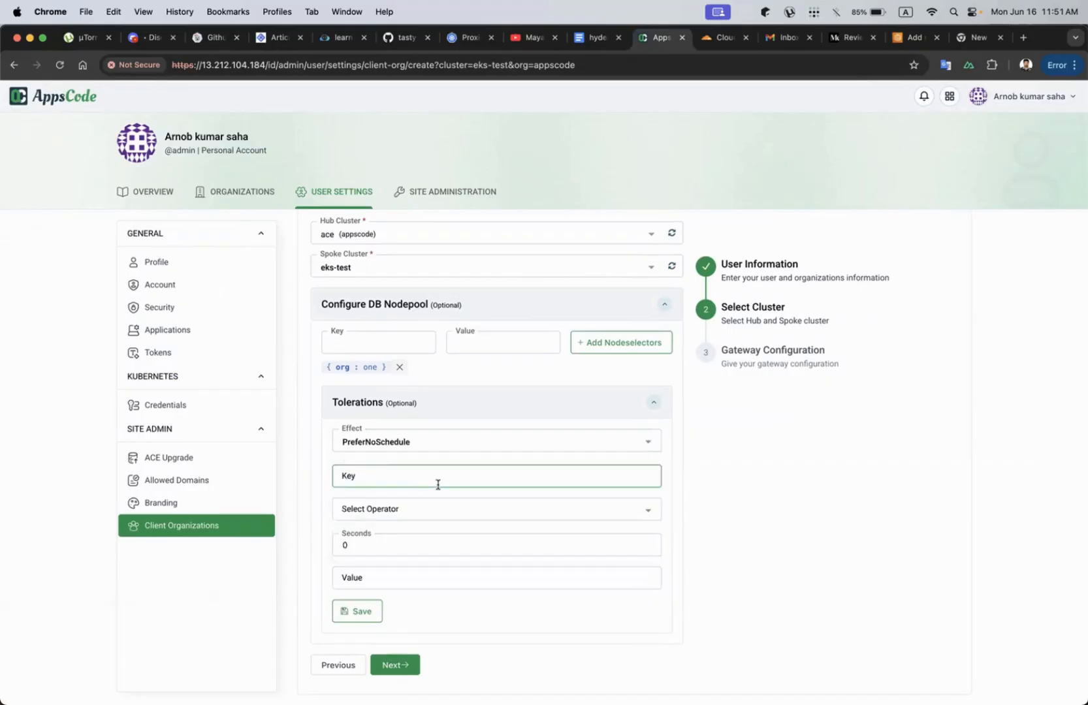
click(429, 541)
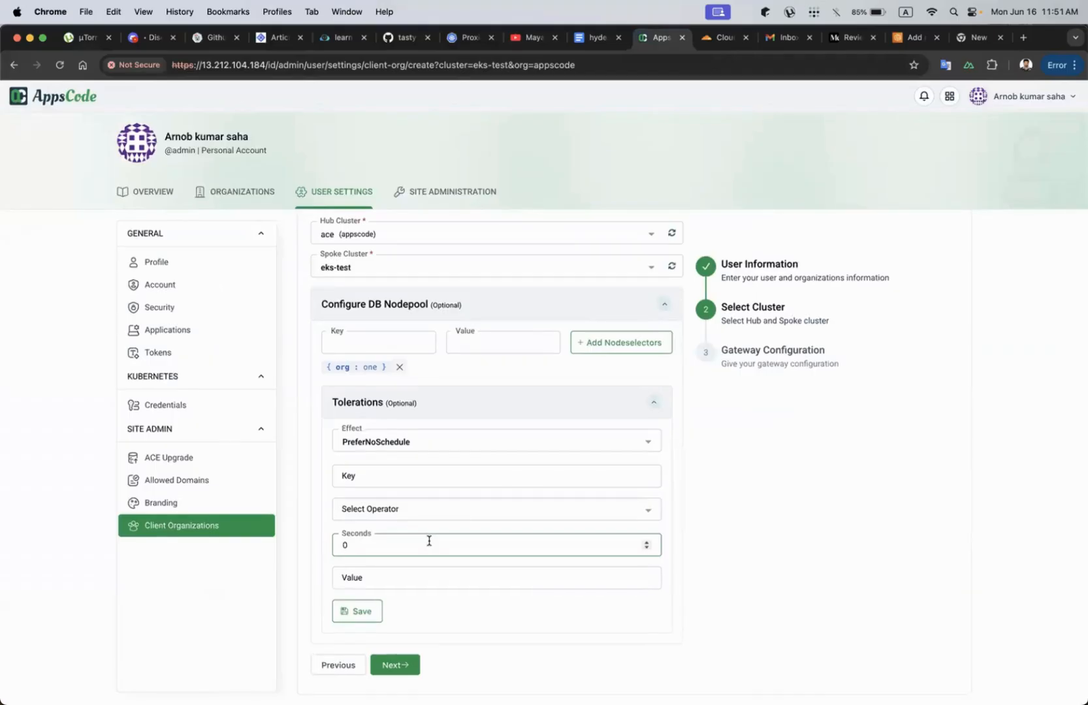
click(384, 578)
click(396, 483)
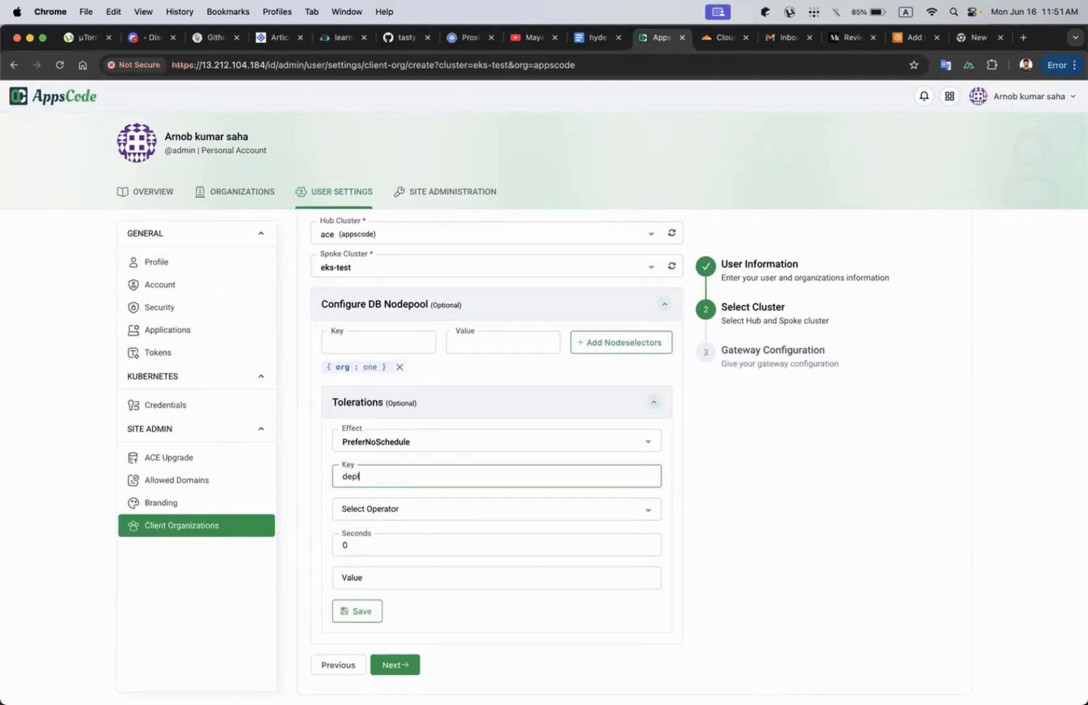
Switch to iTerm2 and check the taint's key and value and the org label in the node's YAML output.
key(ctrl+Up)
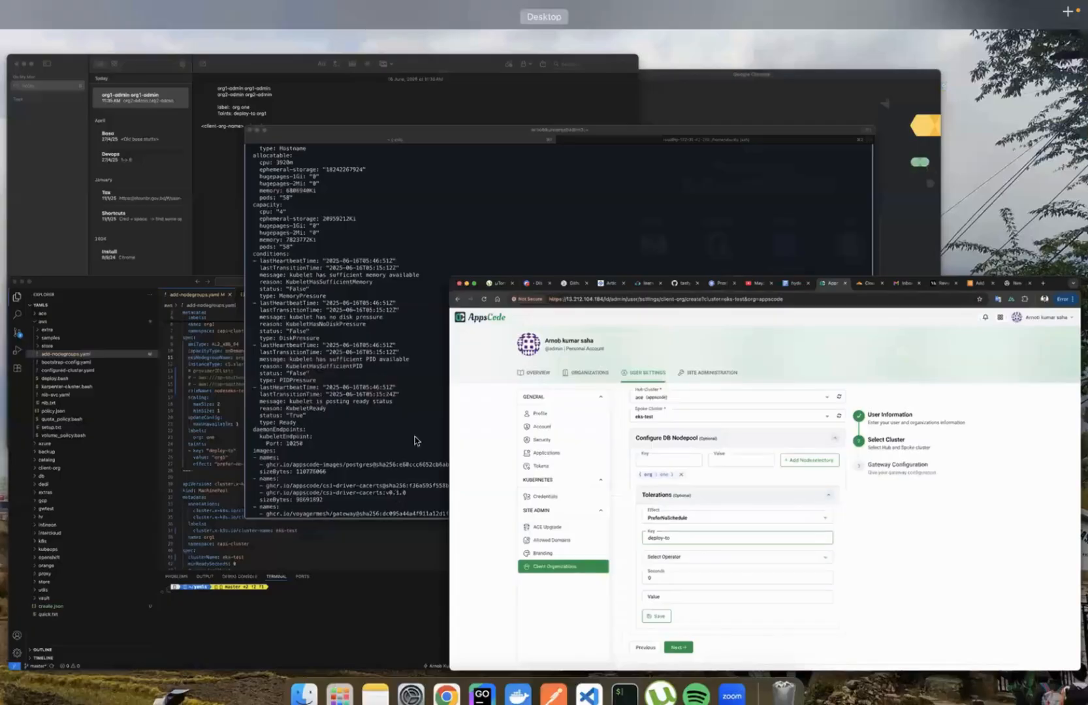
click(337, 235)
scroll(336, 235, up, 15)
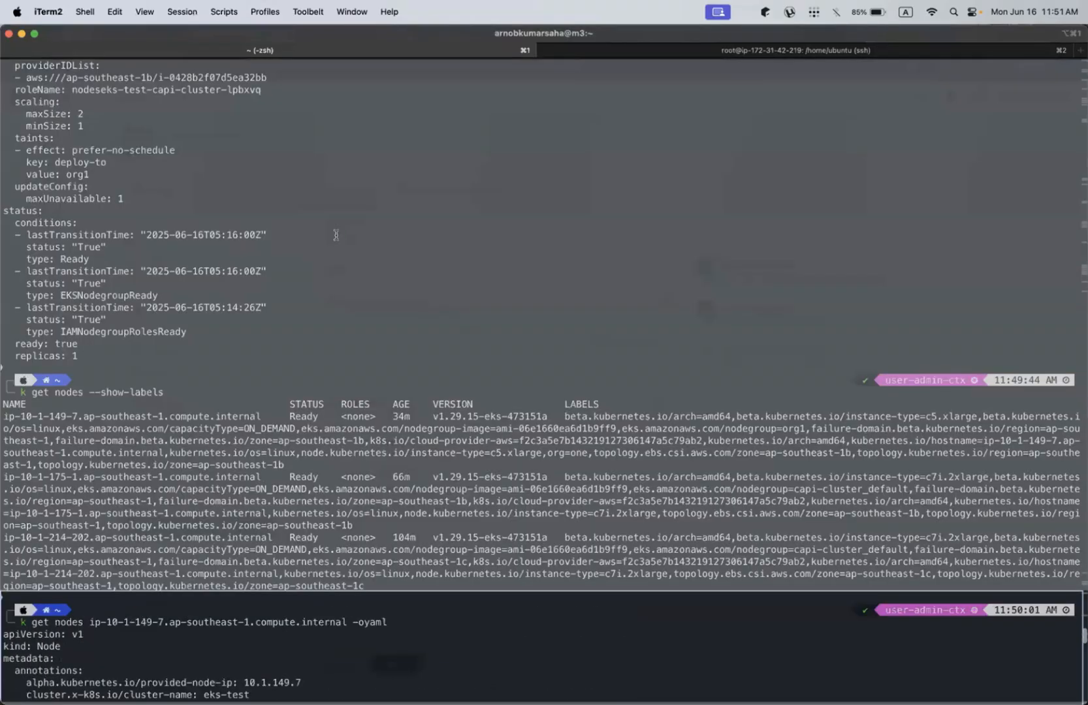
scroll(111, 503, down, 15)
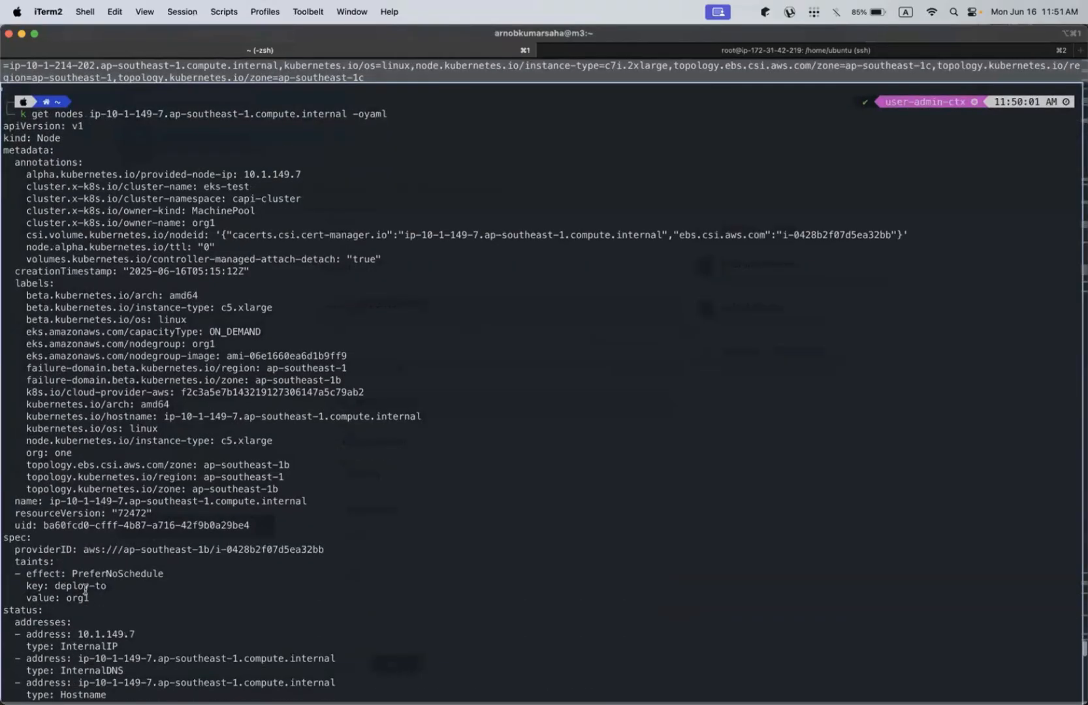
double_click(95, 586)
double_click(77, 597)
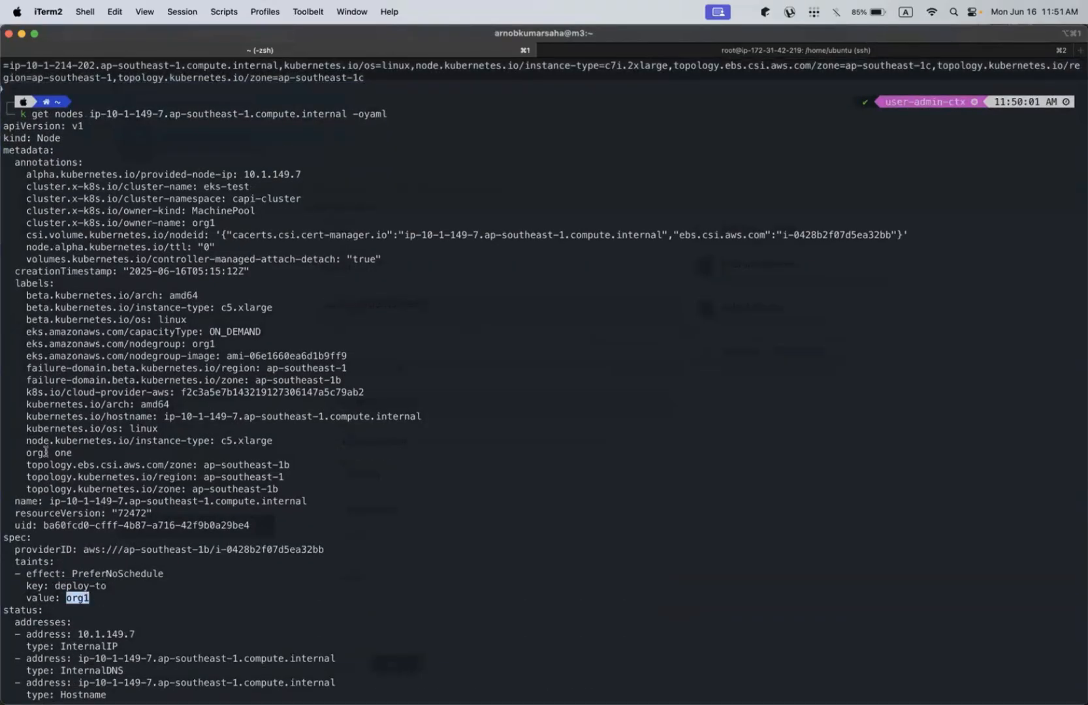
drag(25, 452, 157, 456)
Return to the AppsCode form in Chrome, set the toleration's value to org1 and save the toleration.
key(ctrl+Up)
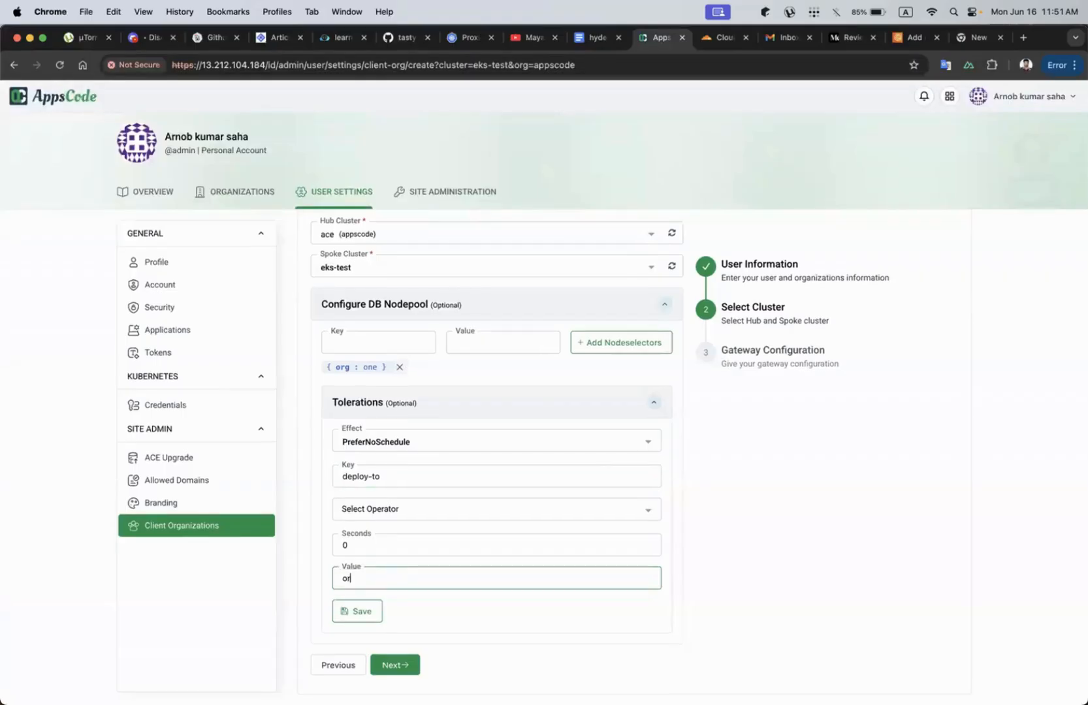
click(362, 614)
scroll(486, 556, down, 2)
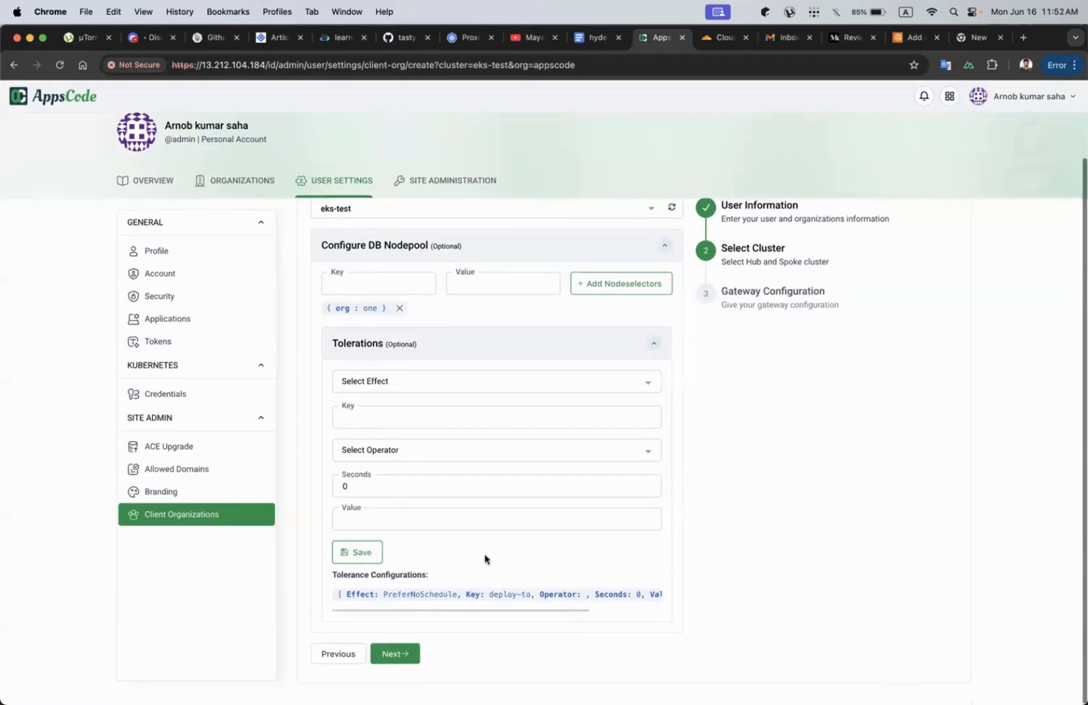
scroll(484, 554, up, 2)
scroll(485, 557, up, 1)
scroll(485, 556, down, 2)
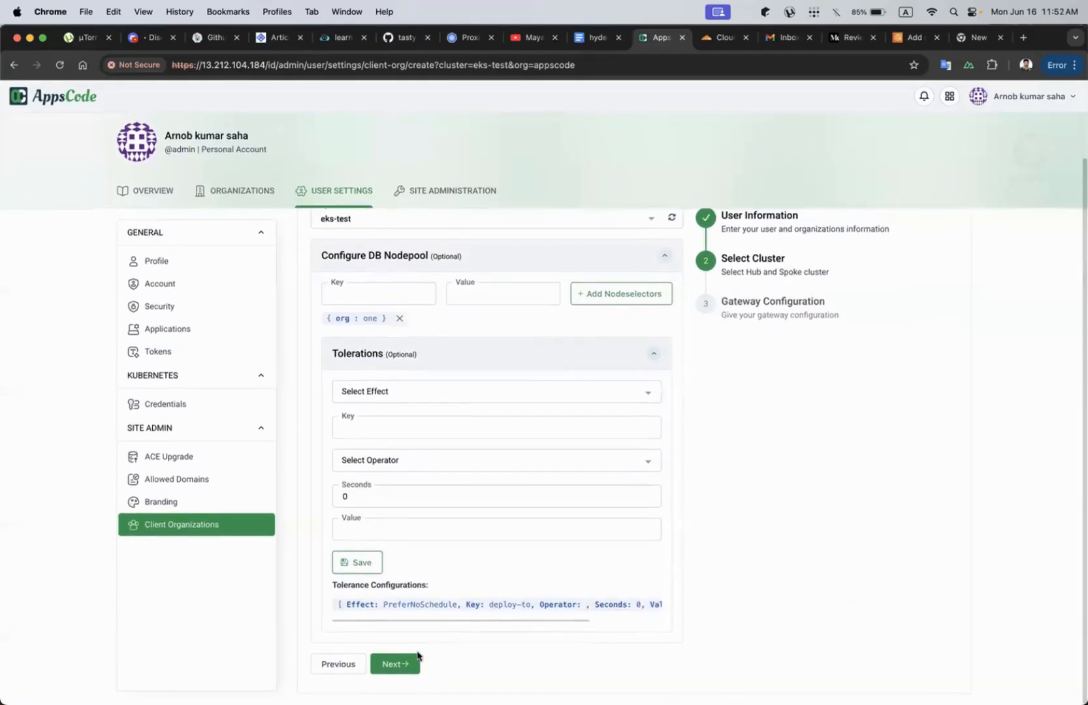
Proceed to the gateway configuration and choose a dedicated gateway with the type Use Custom Gateway.
click(397, 663)
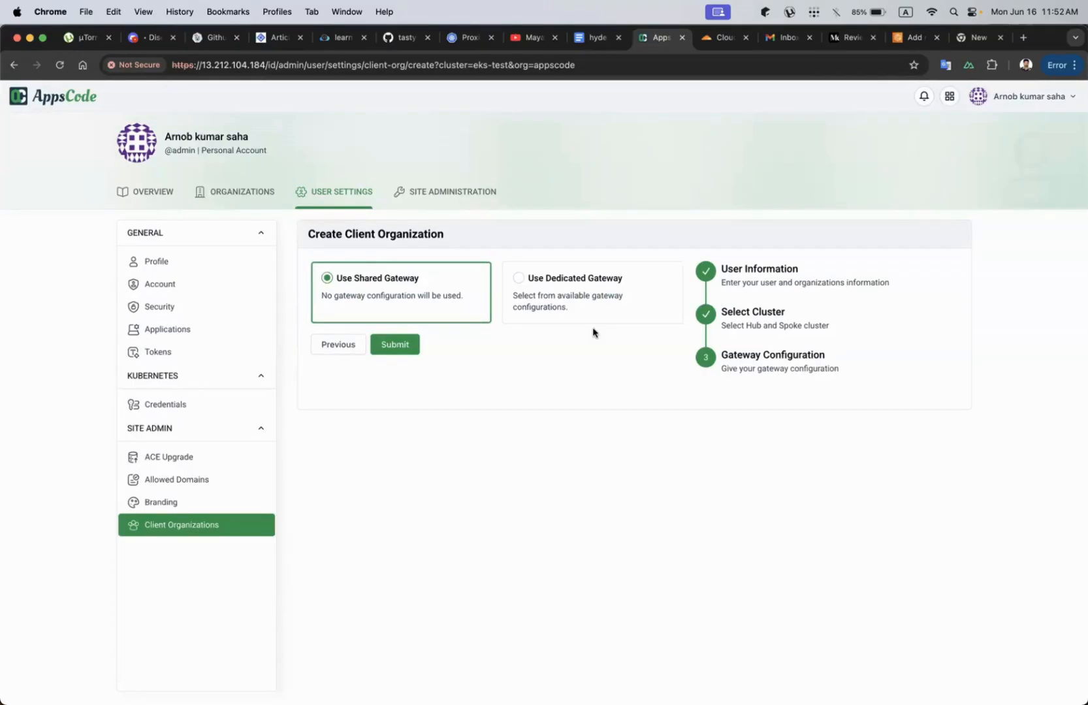
click(574, 294)
click(491, 353)
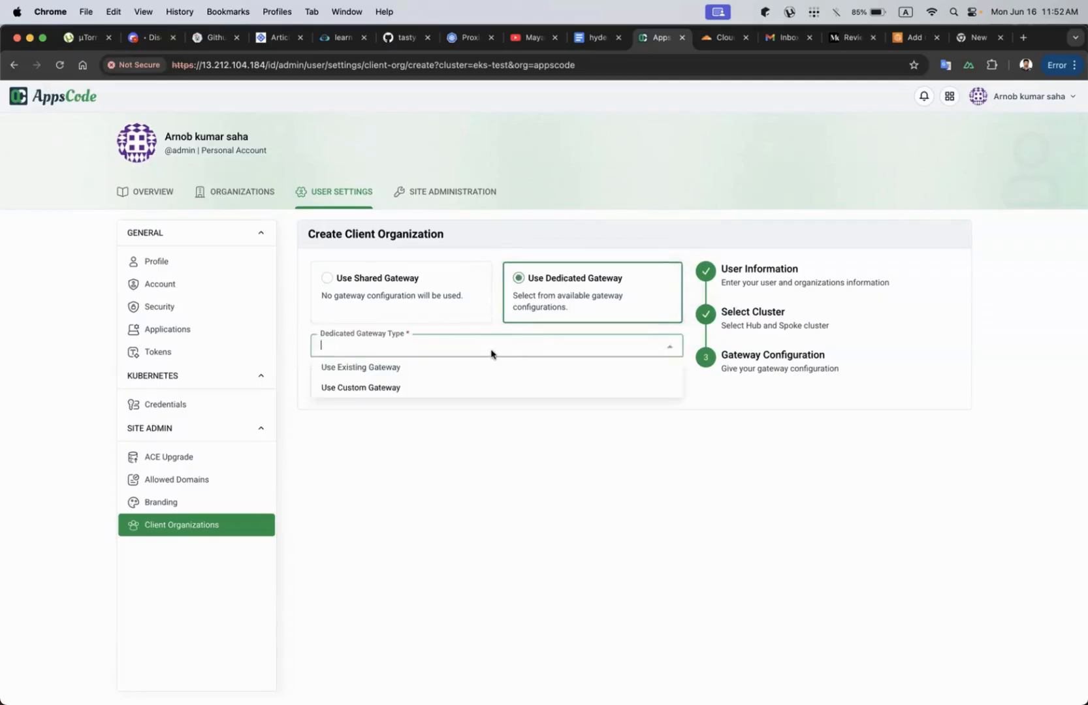
click(408, 367)
click(423, 356)
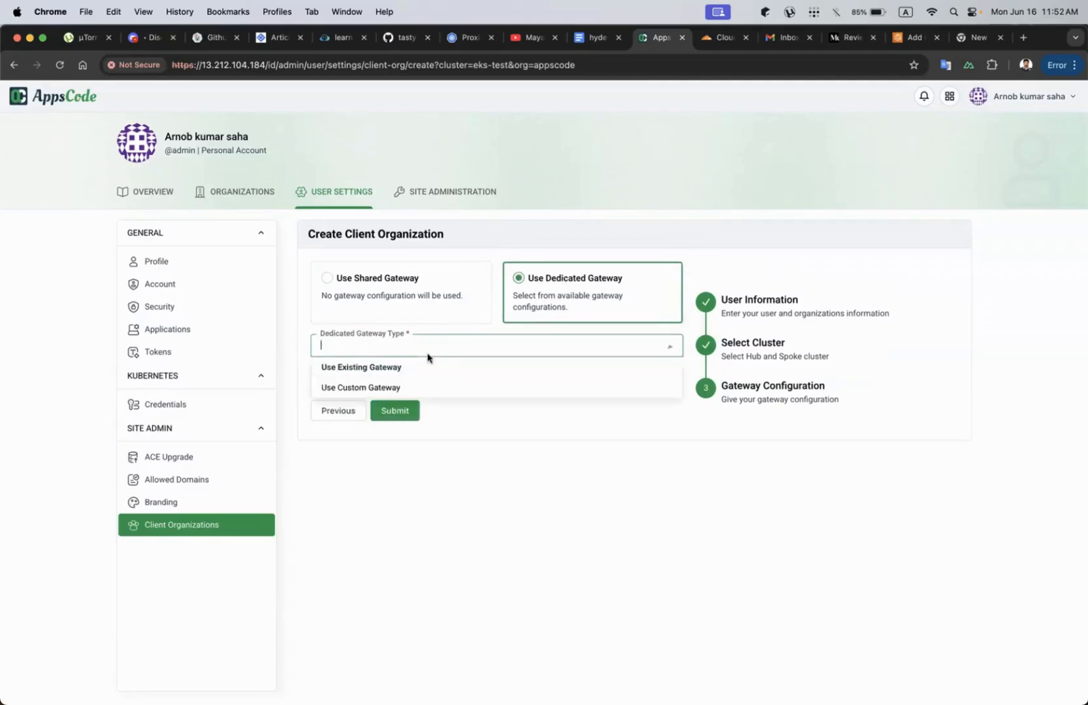
click(402, 389)
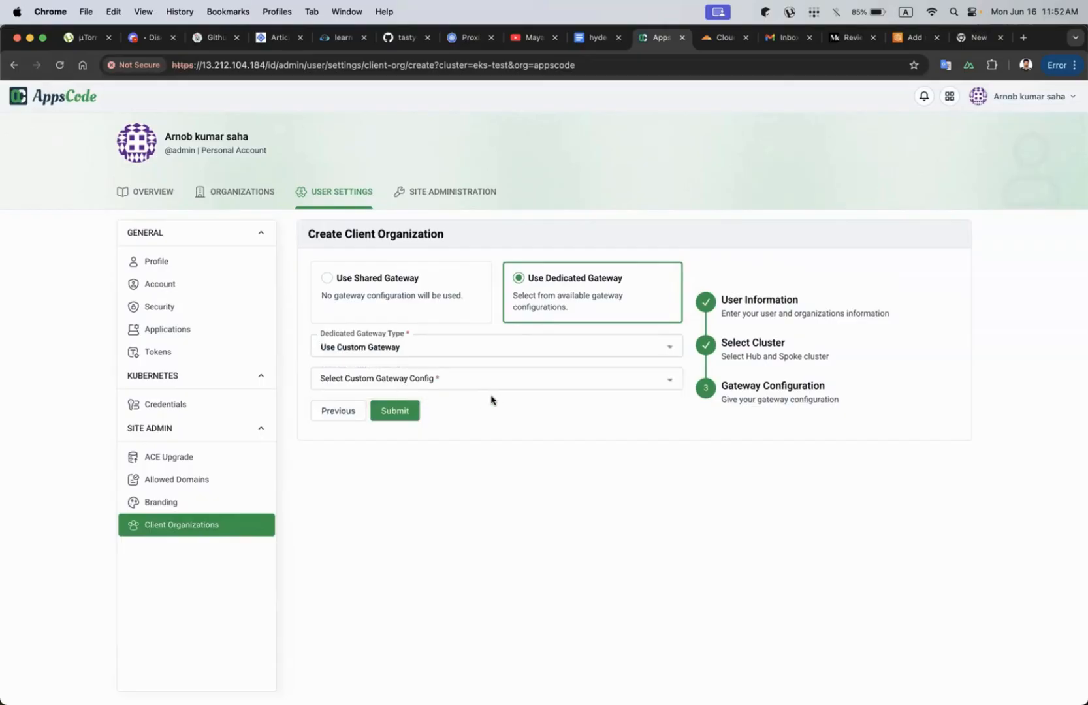
Set the custom gateway config to Preload From Existing One, using the ace preset from the ace-gw namespace.
click(476, 377)
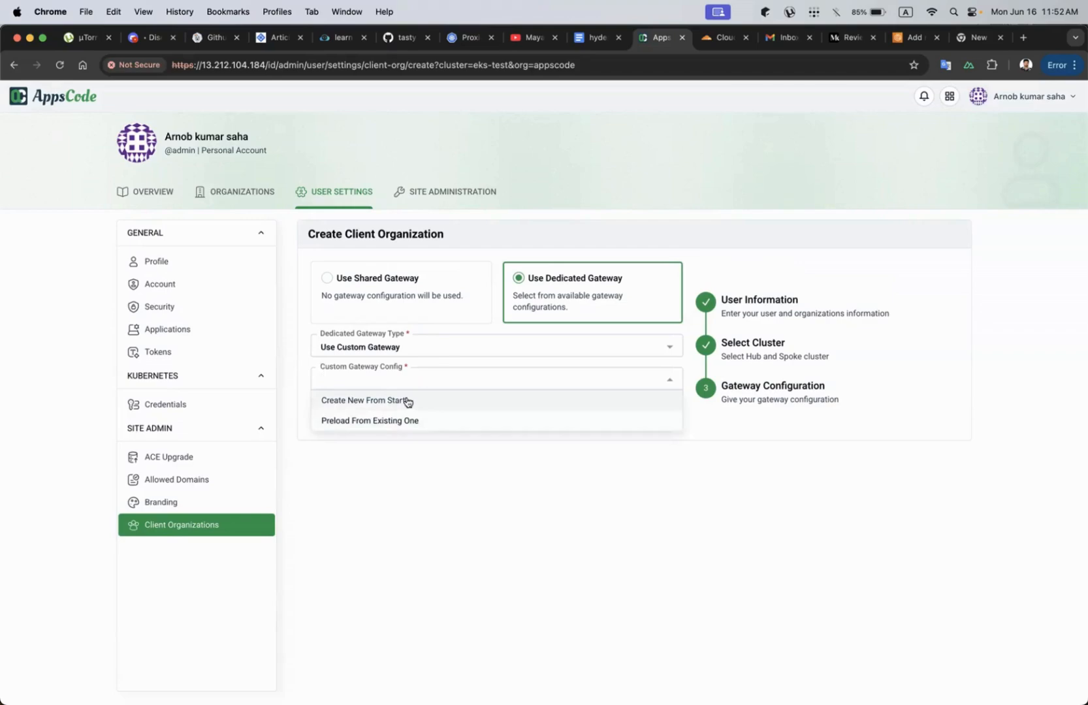
click(416, 421)
click(495, 410)
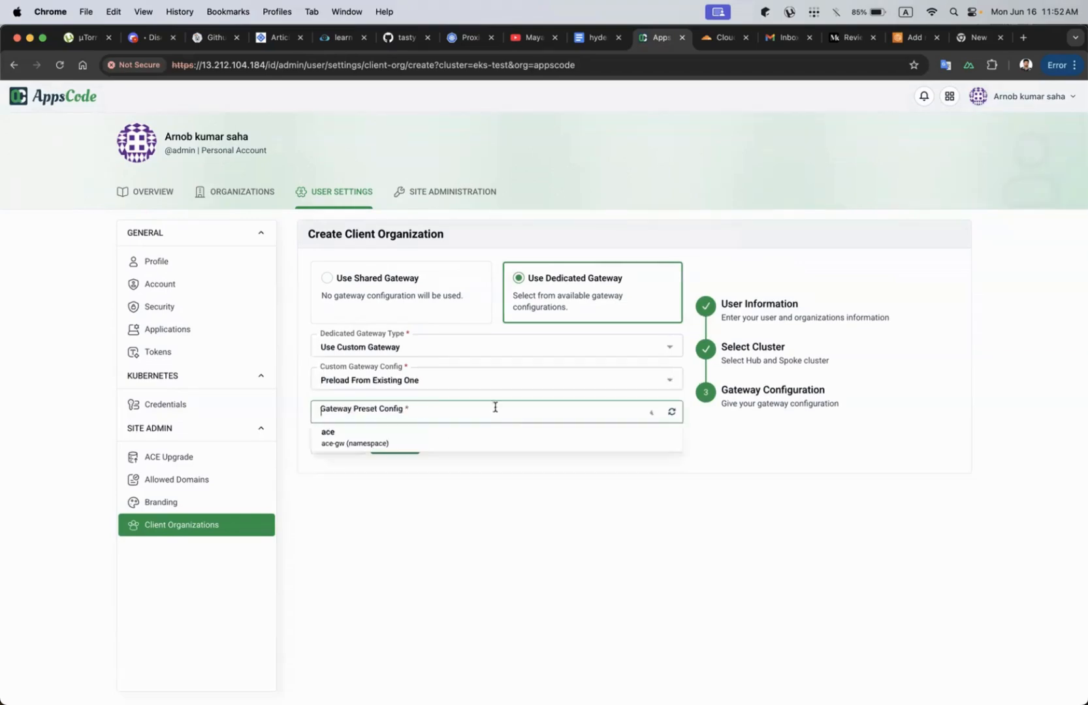
click(500, 444)
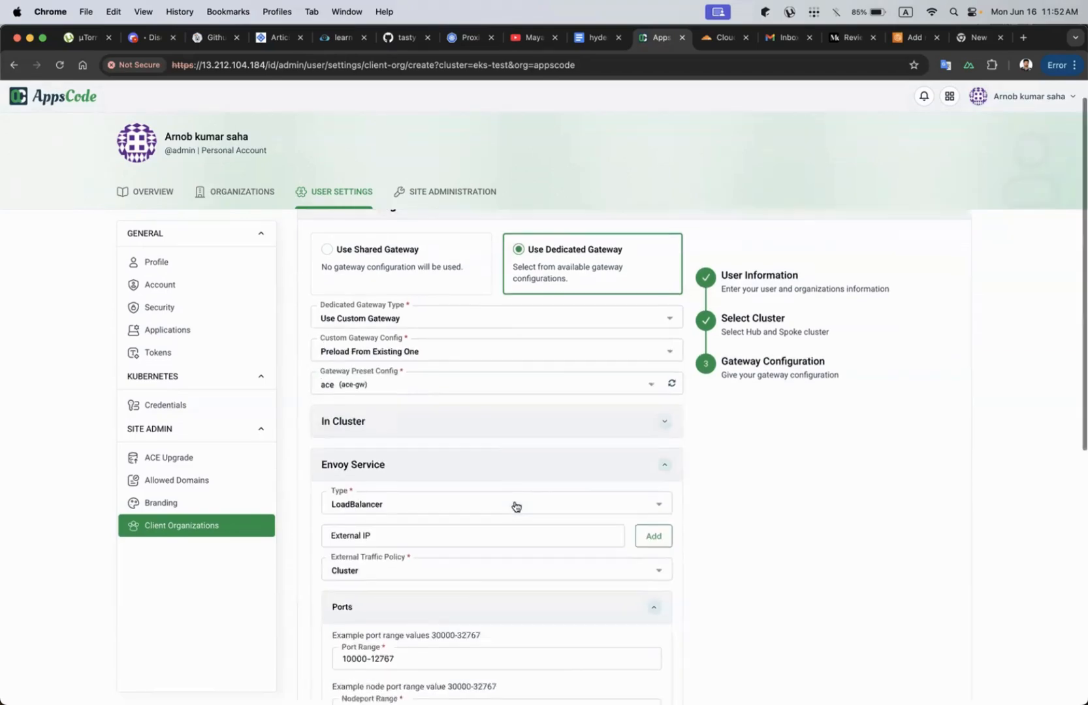
scroll(515, 505, down, 2)
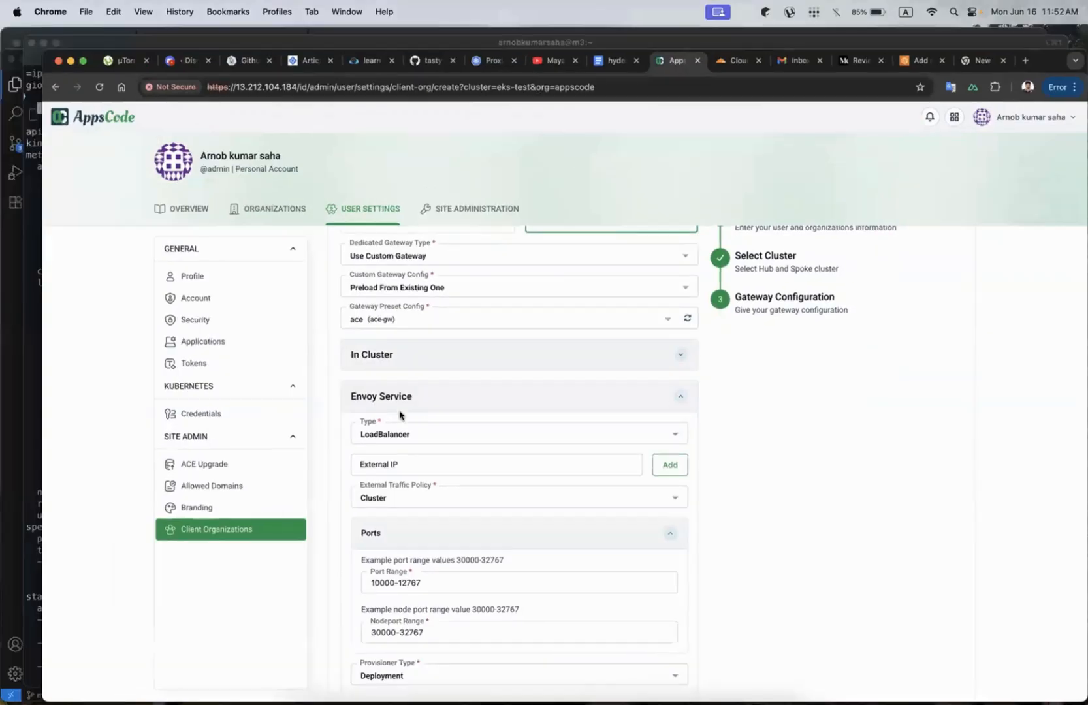
Switch to iTerm2 and list the gateway presets in all namespaces with k get gatewaypresets -A.
key(ctrl+Up)
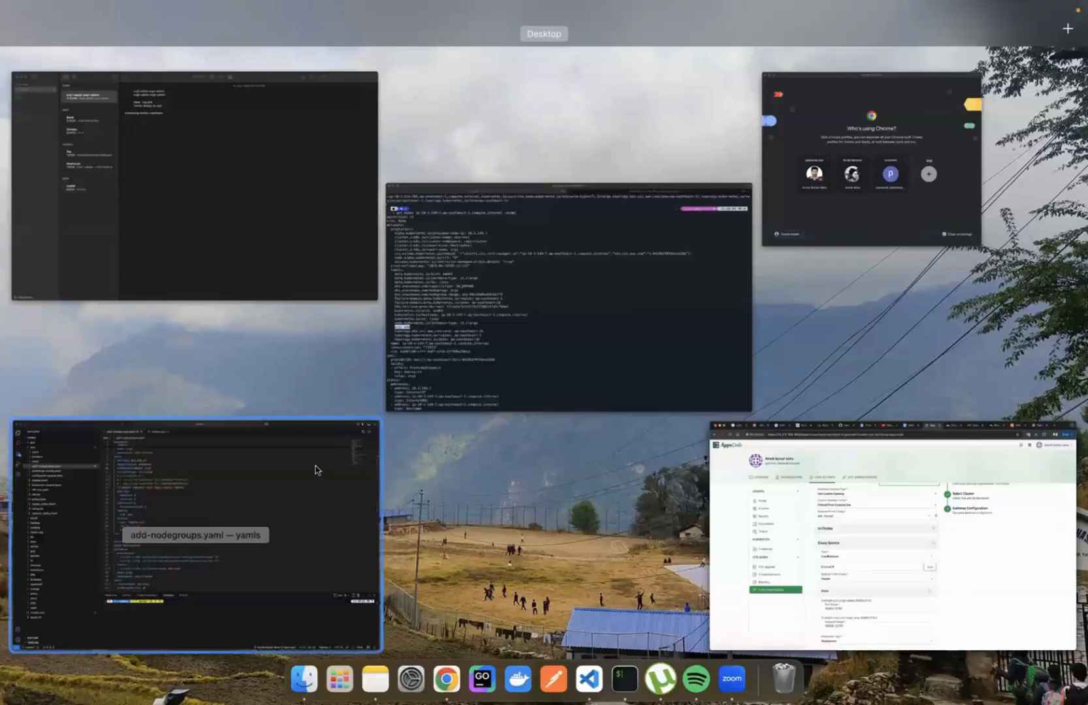
click(518, 332)
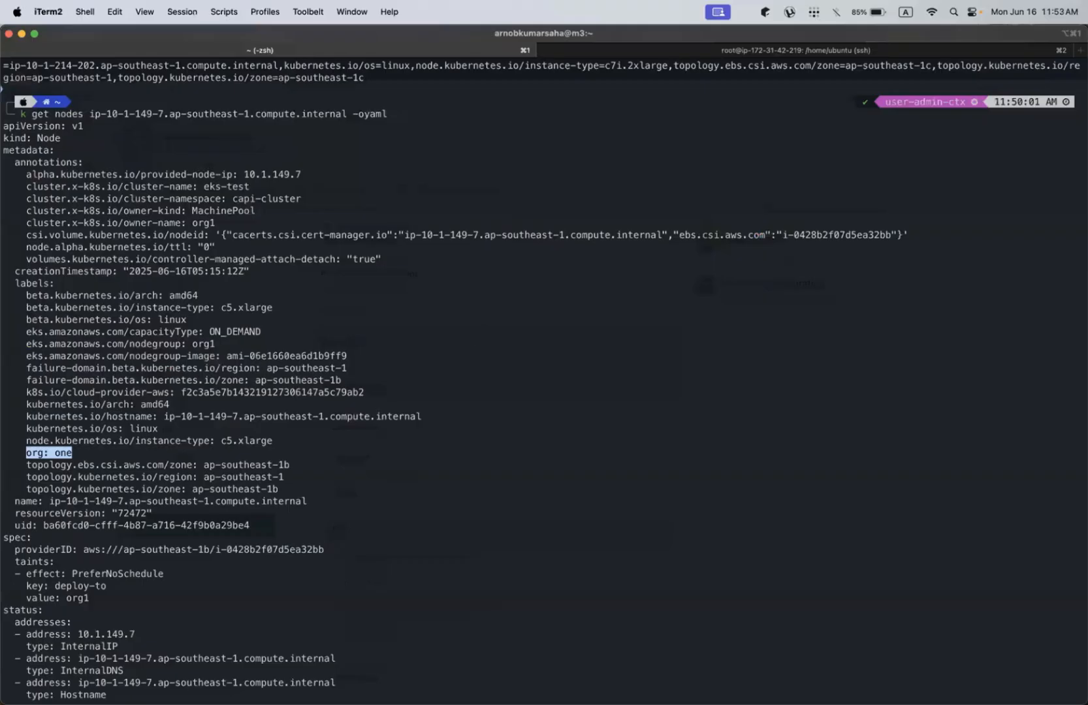
text(k get gatewaypresets -A -oya)
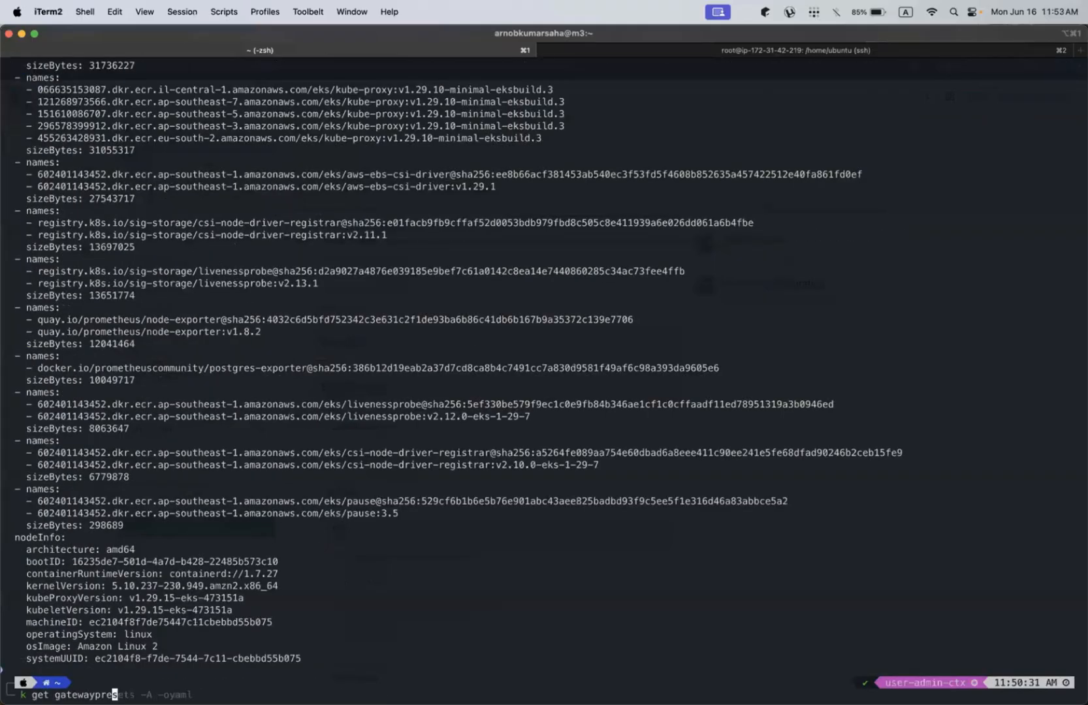
key(BackSpace)
key(BackSpace)
key(BackSpace)
key(BackSpace)
key(BackSpace)
key(Return)
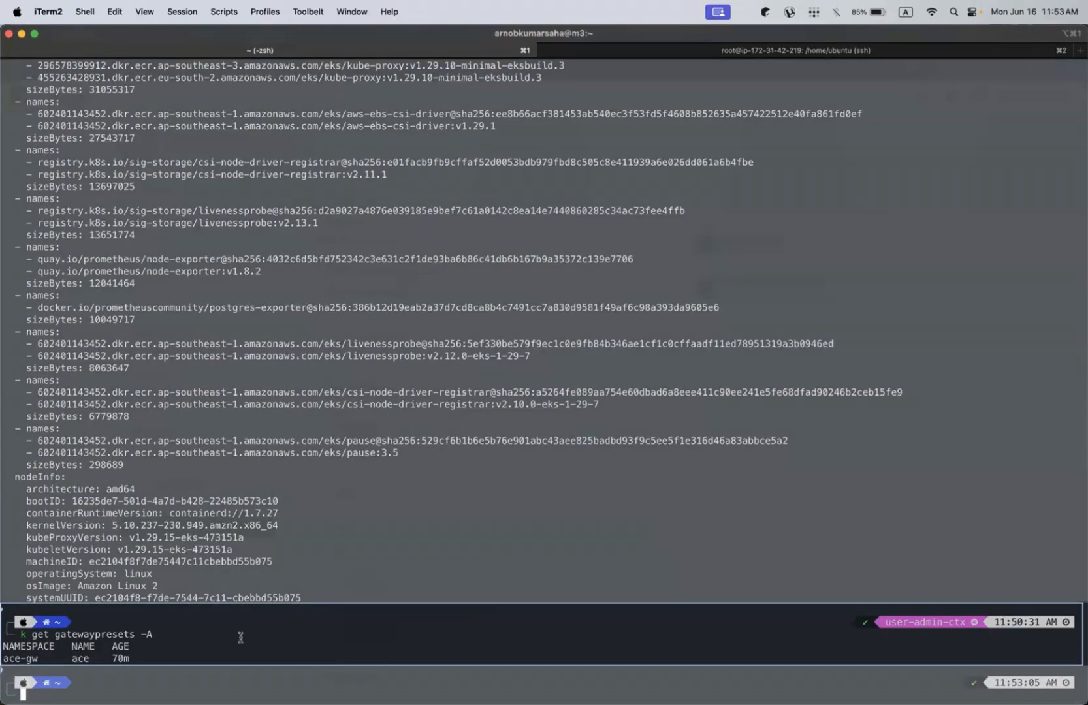
Return to the AppsCode form in Chrome, set the Infra host type to domain and review the Envoy Service settings.
key(ctrl+Up)
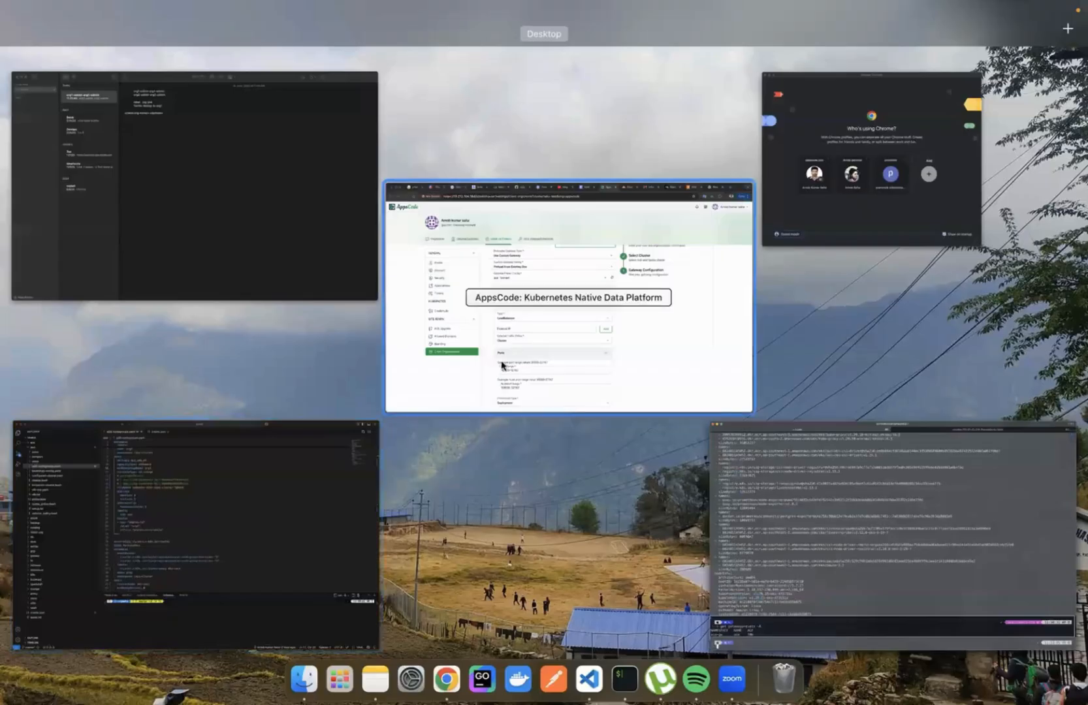
click(579, 321)
scroll(404, 365, down, 3)
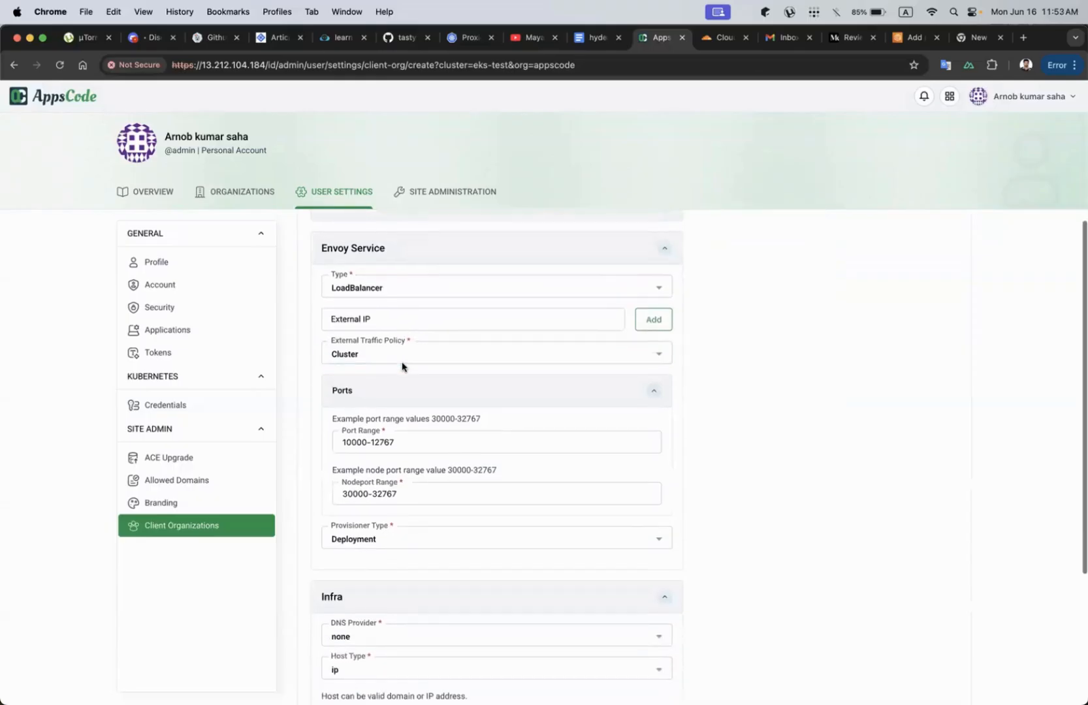
scroll(427, 401, down, 2)
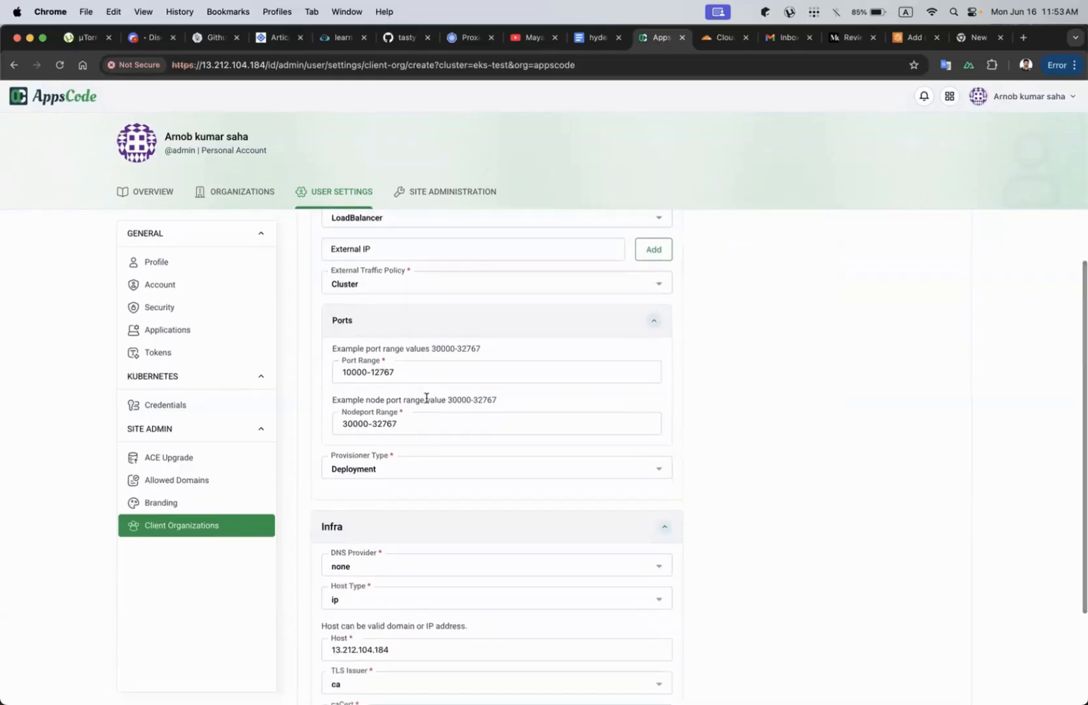
scroll(420, 439, down, 5)
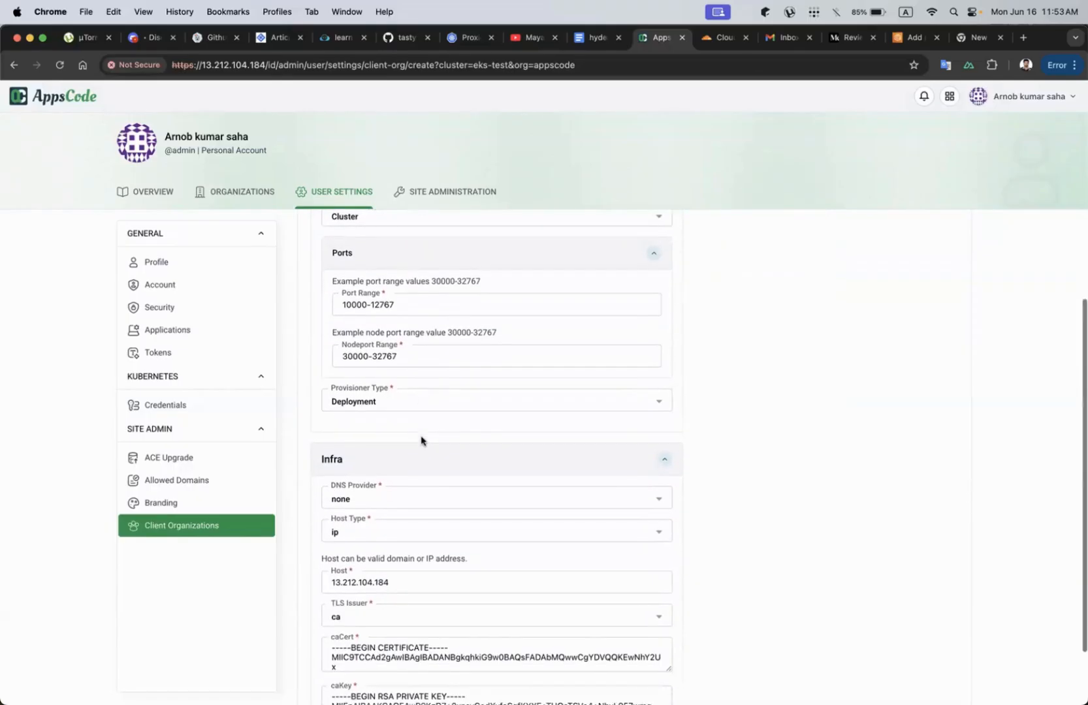
click(386, 458)
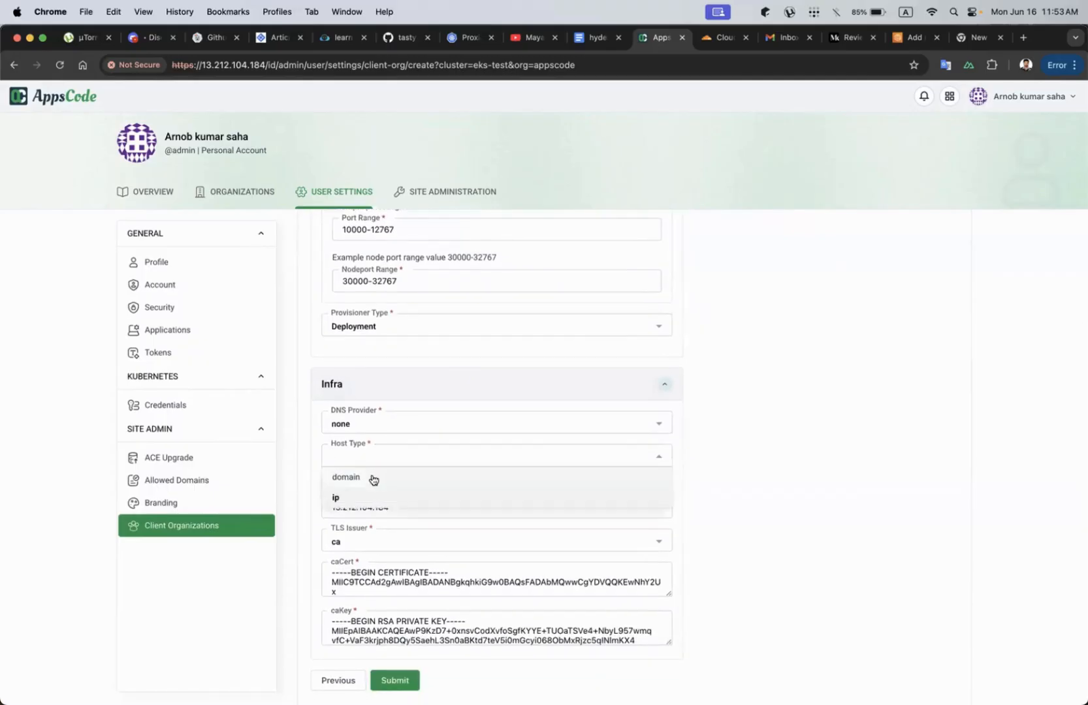
click(374, 477)
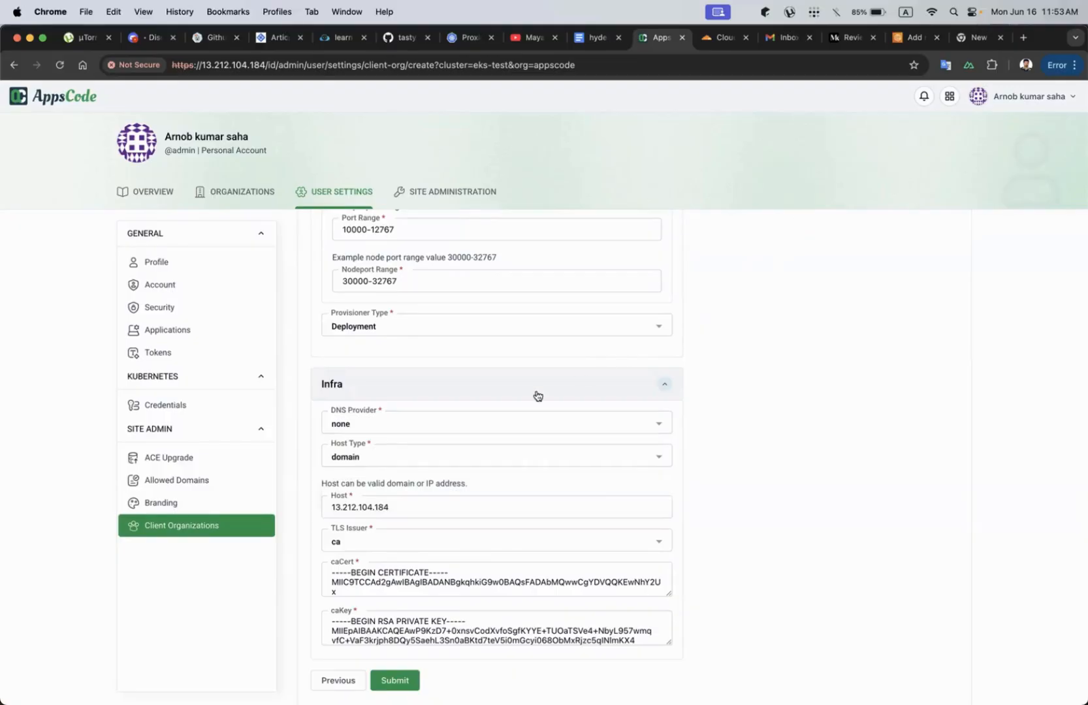
scroll(532, 395, up, 5)
scroll(522, 397, up, 2)
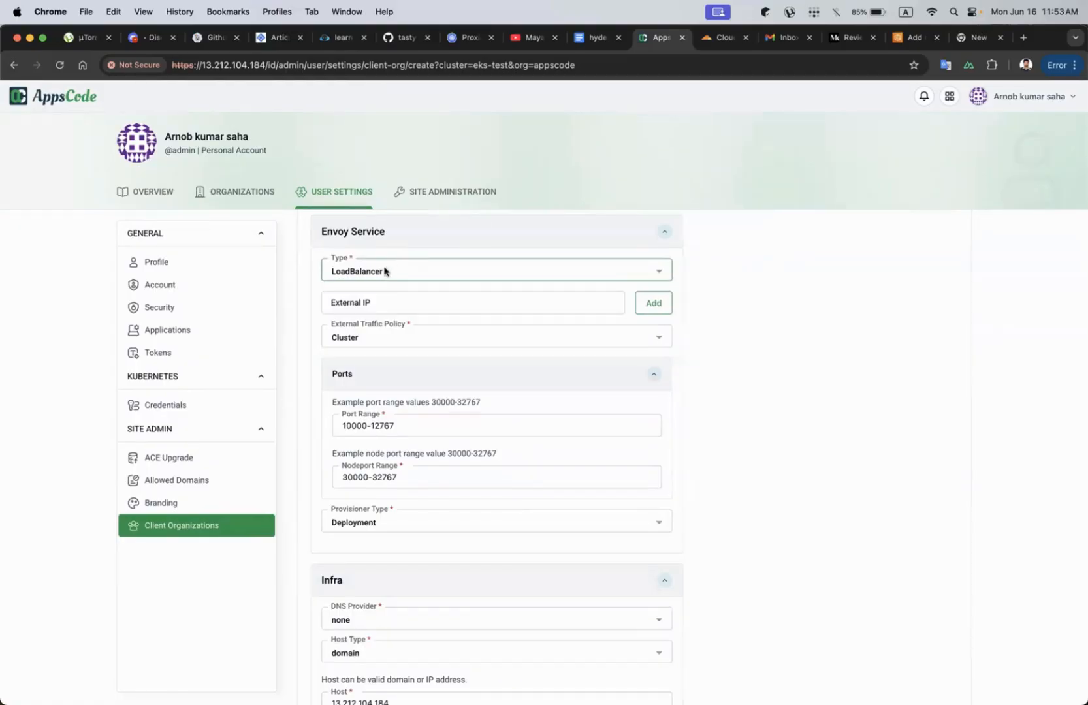
Switch to the AWS console, search for "load balancers" and open the EC2 Load balancers list.
click(723, 37)
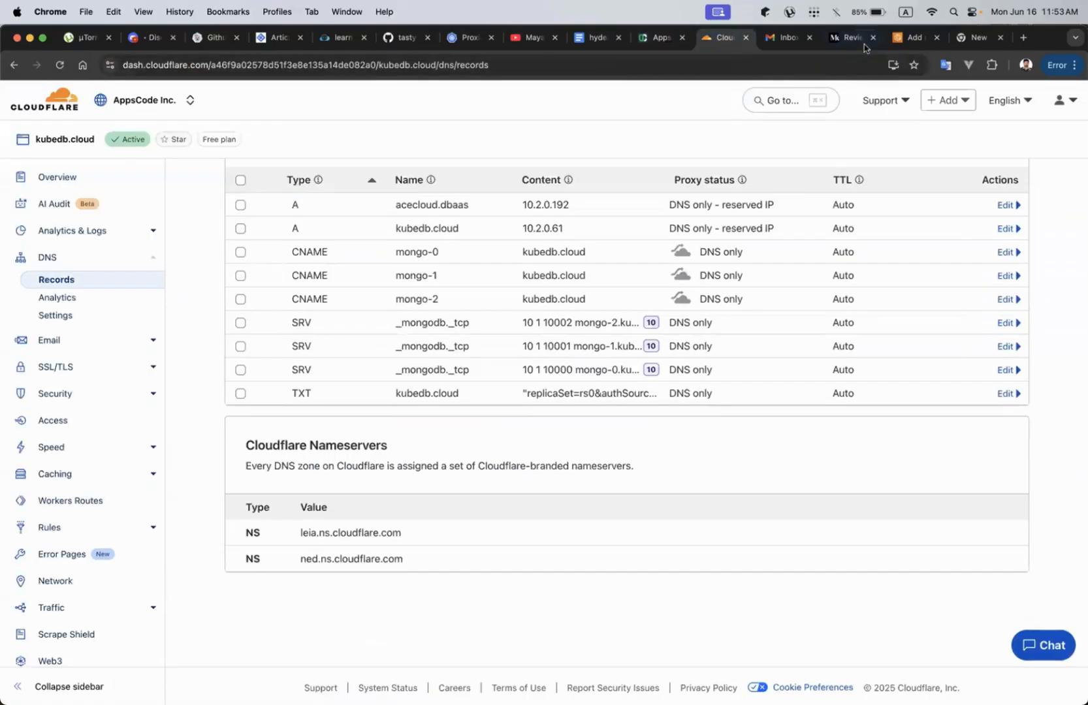
click(901, 37)
key(alt+s)
text(load balancers)
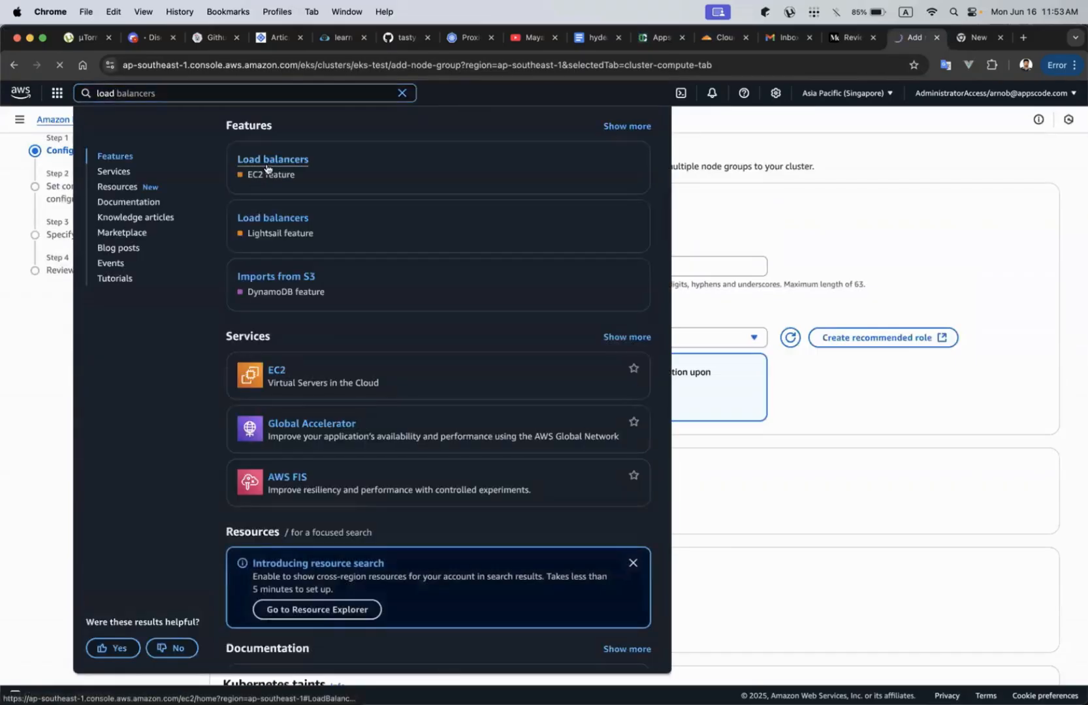
click(268, 162)
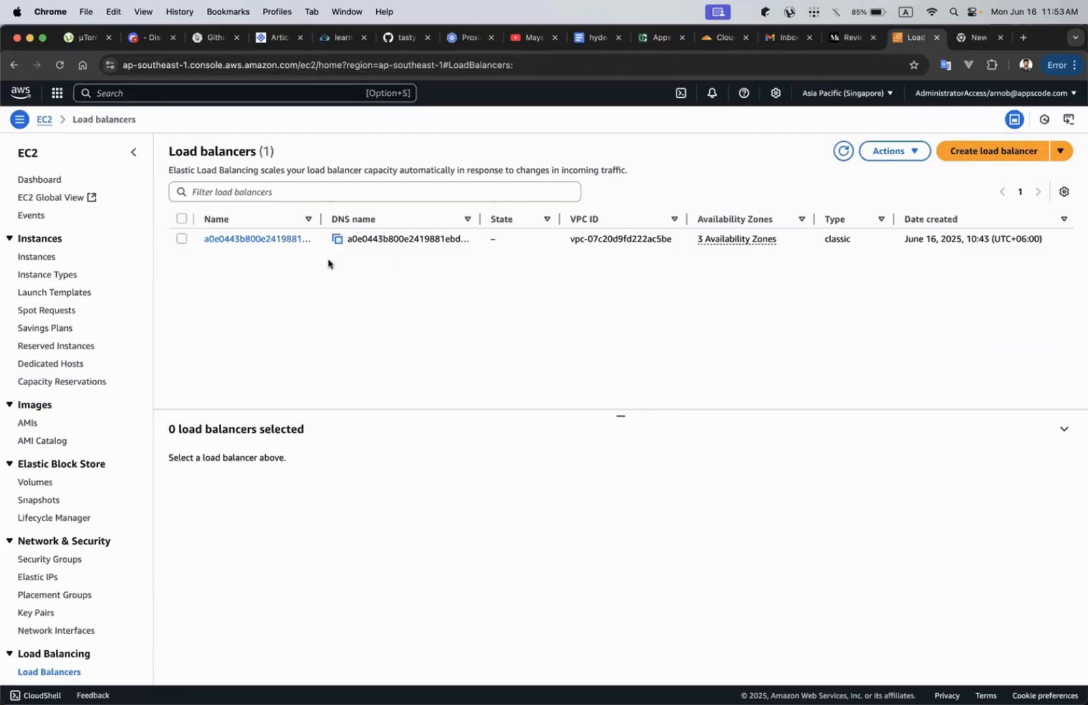
Widen the Name and DNS name columns and highlight the regional domain part of the load balancer's DNS name.
drag(320, 220, 421, 221)
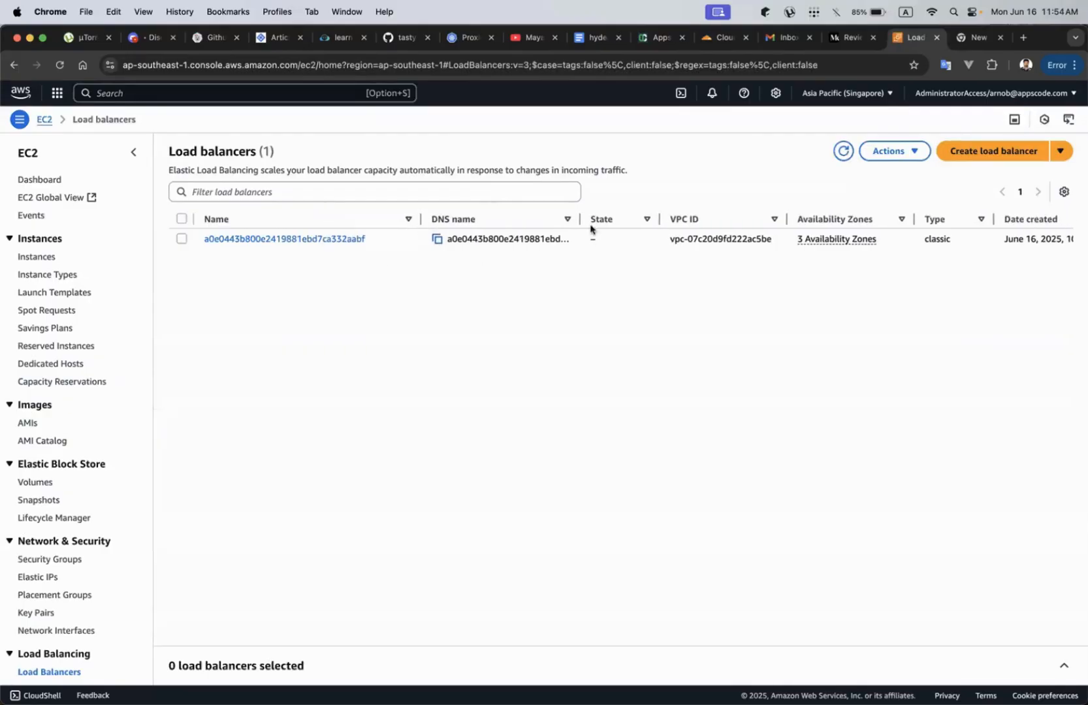
drag(583, 223, 827, 205)
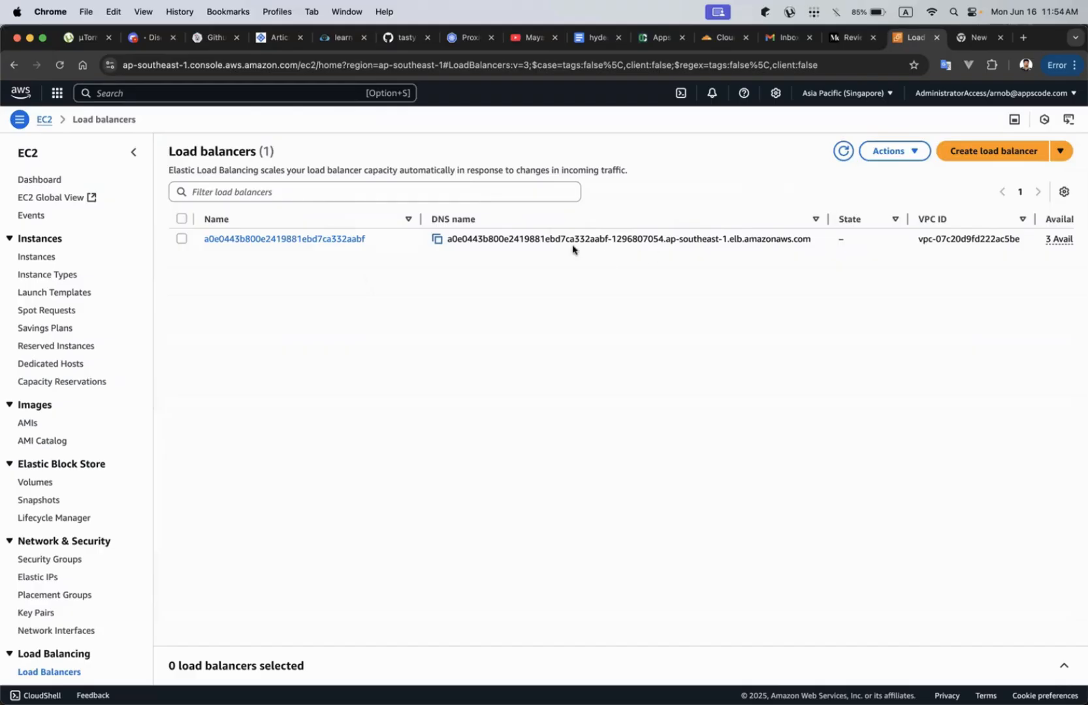
drag(665, 238, 812, 240)
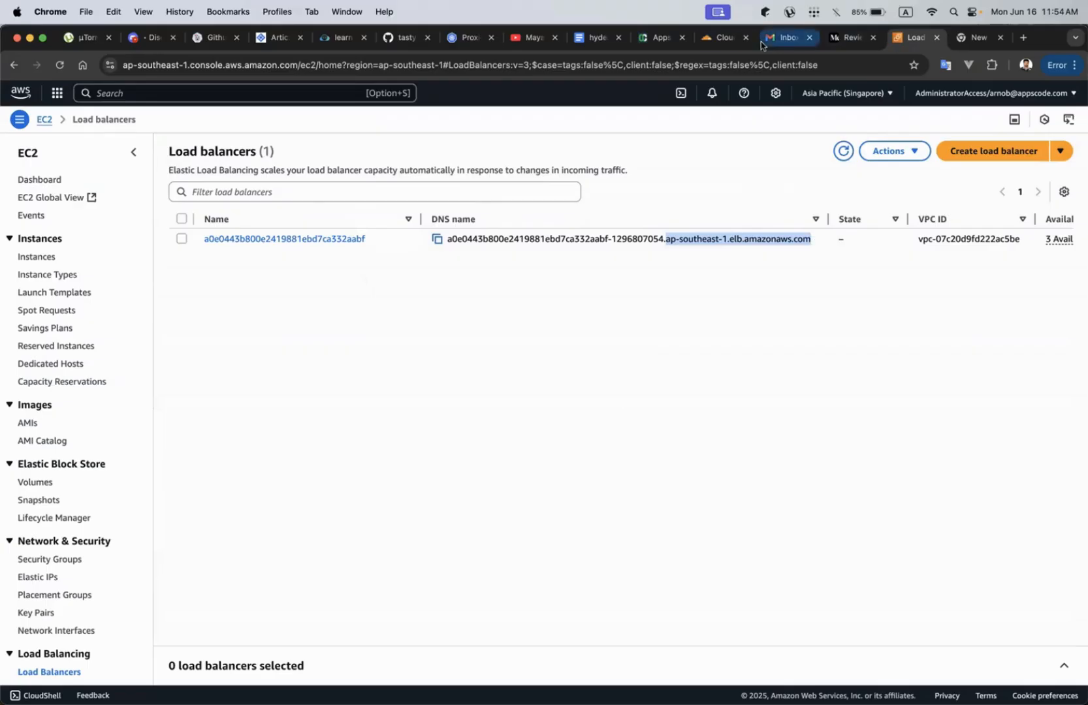
Return to the AppsCode form and compare its Envoy Service settings with the load balancer in the EC2 list.
click(656, 38)
scroll(405, 379, up, 1)
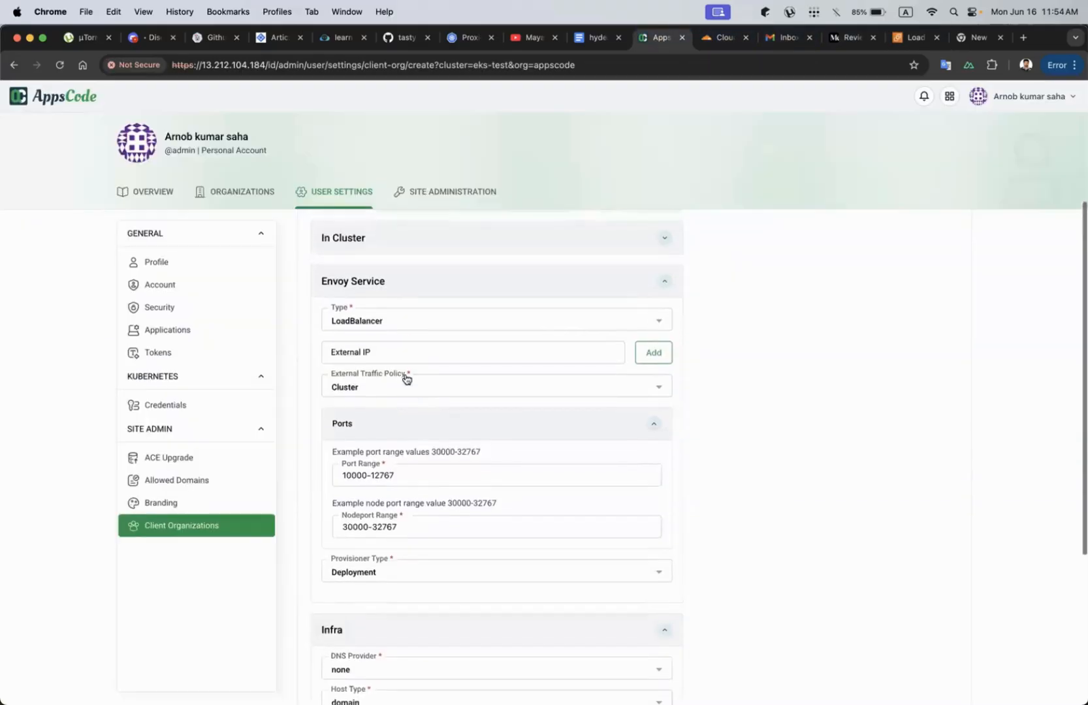
scroll(406, 381, down, 5)
scroll(564, 340, up, 5)
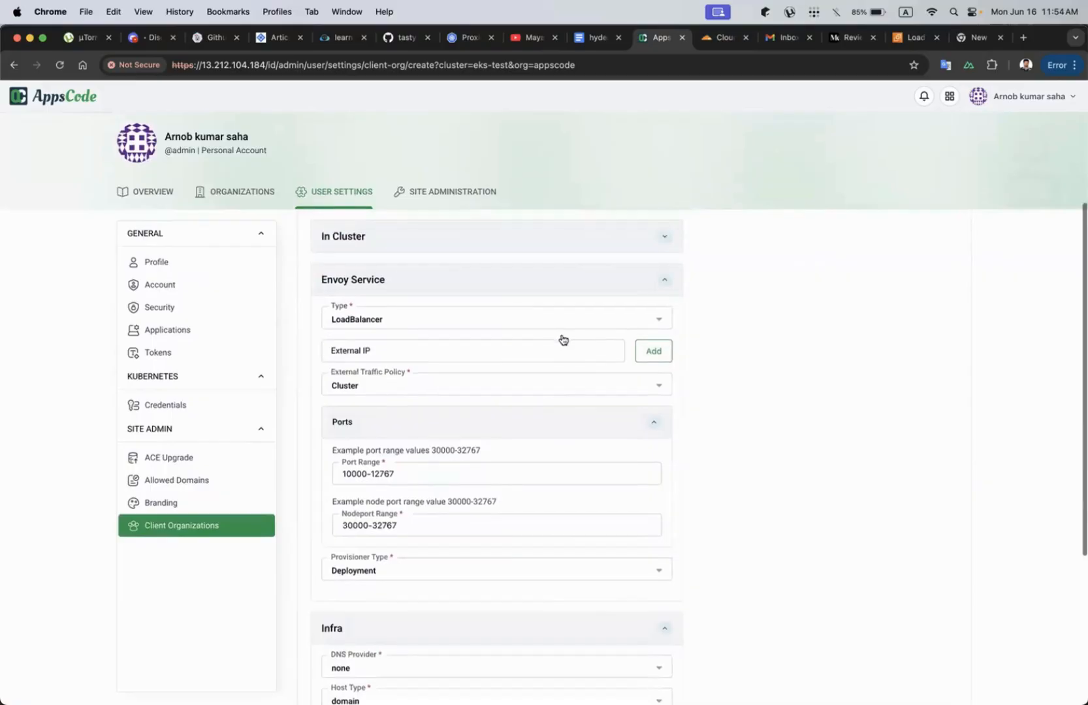
scroll(510, 371, down, 1)
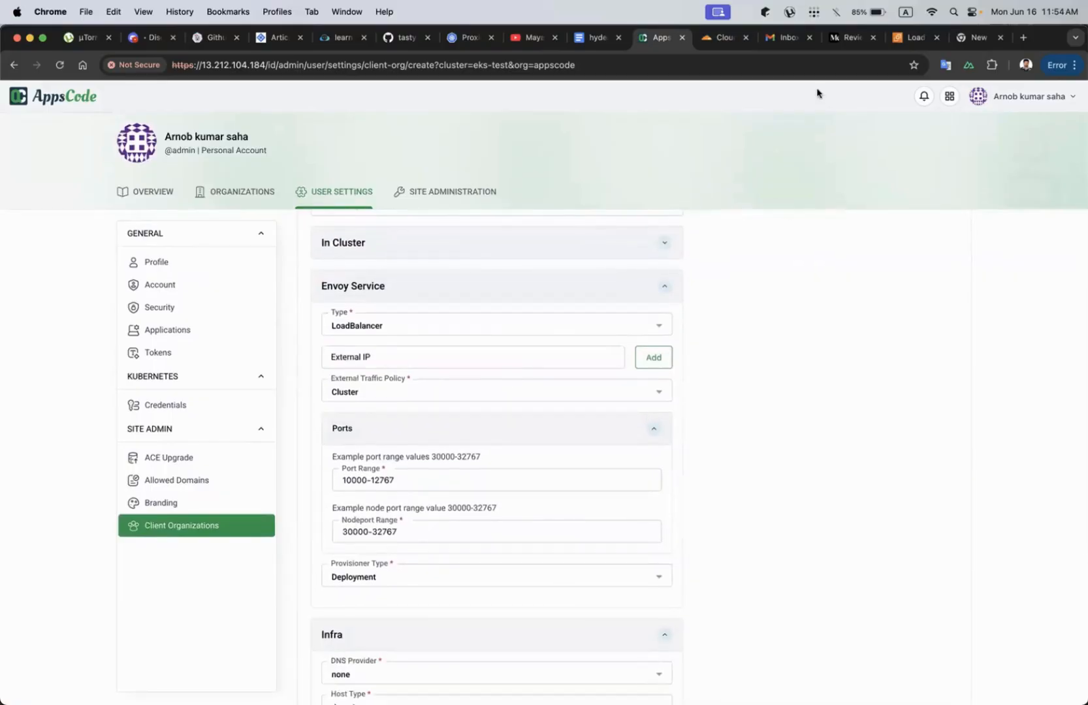
scroll(778, 189, down, 1)
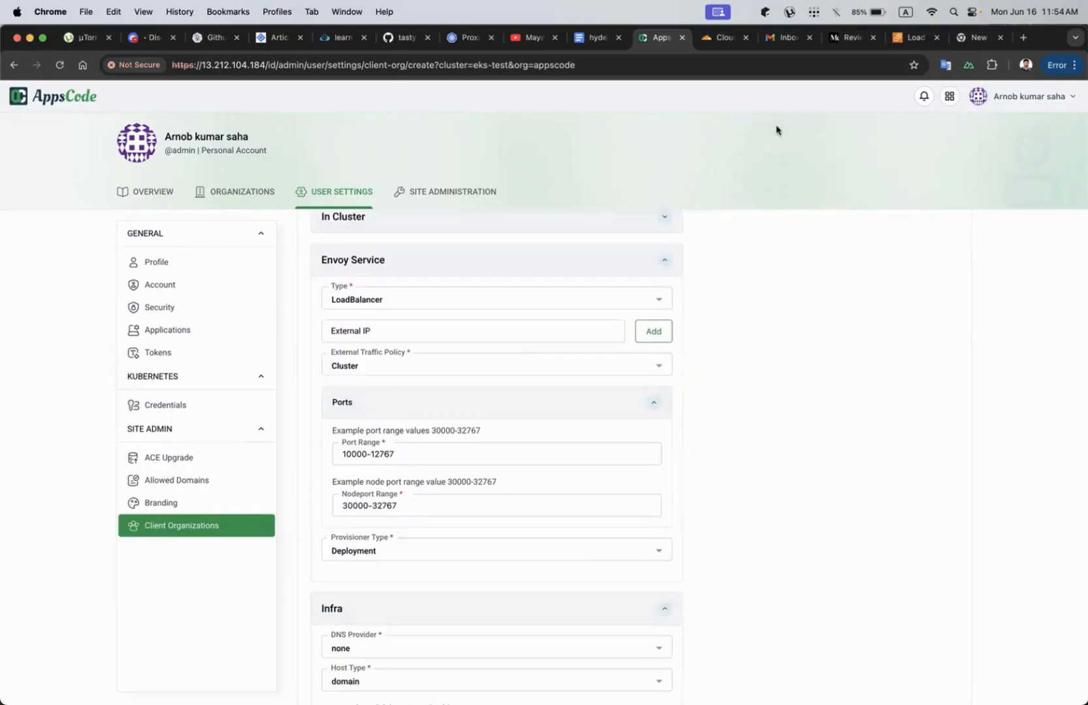
click(912, 39)
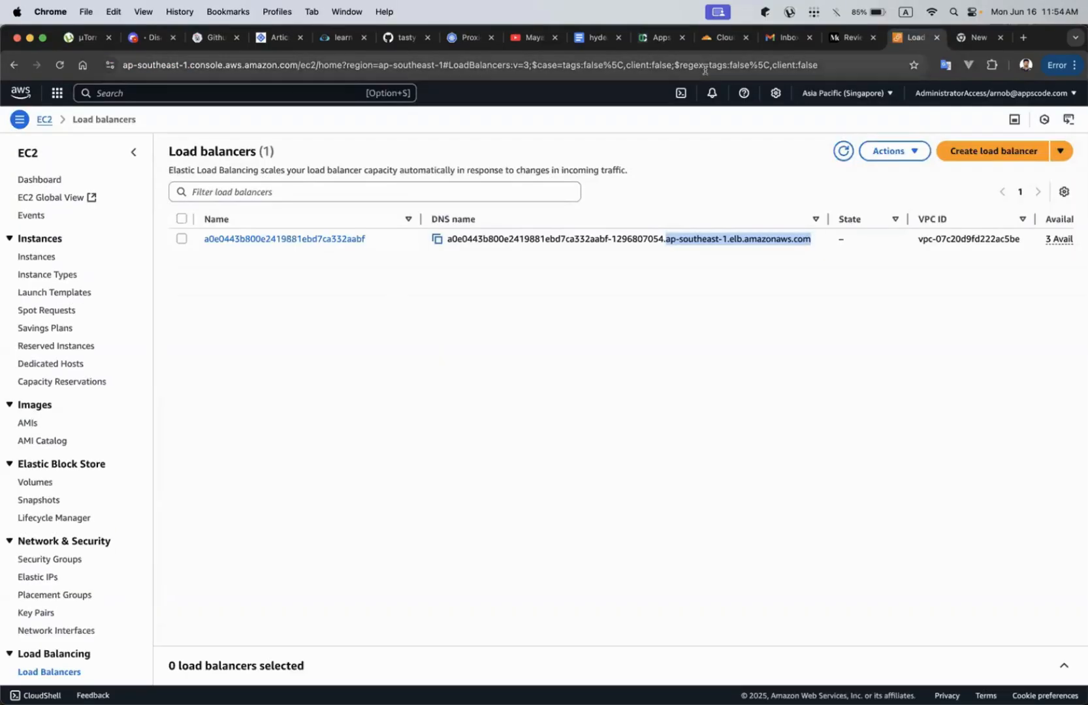
click(659, 39)
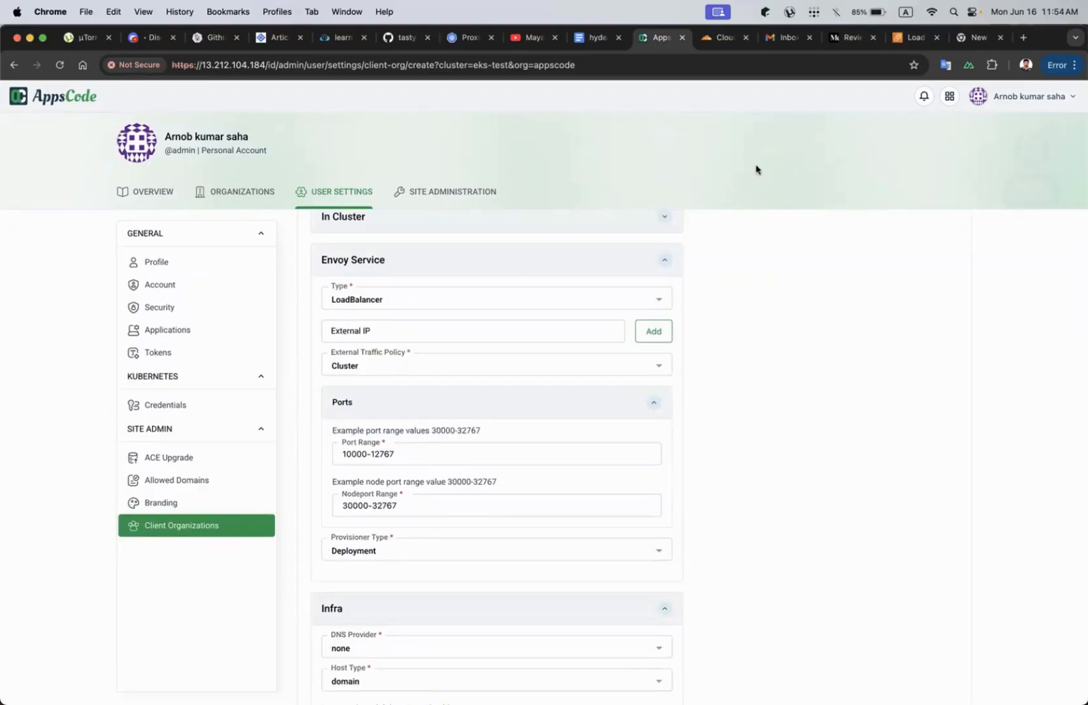
Review the form's port ranges, provisioner type and Infra settings down to the certificate fields.
scroll(746, 243, down, 3)
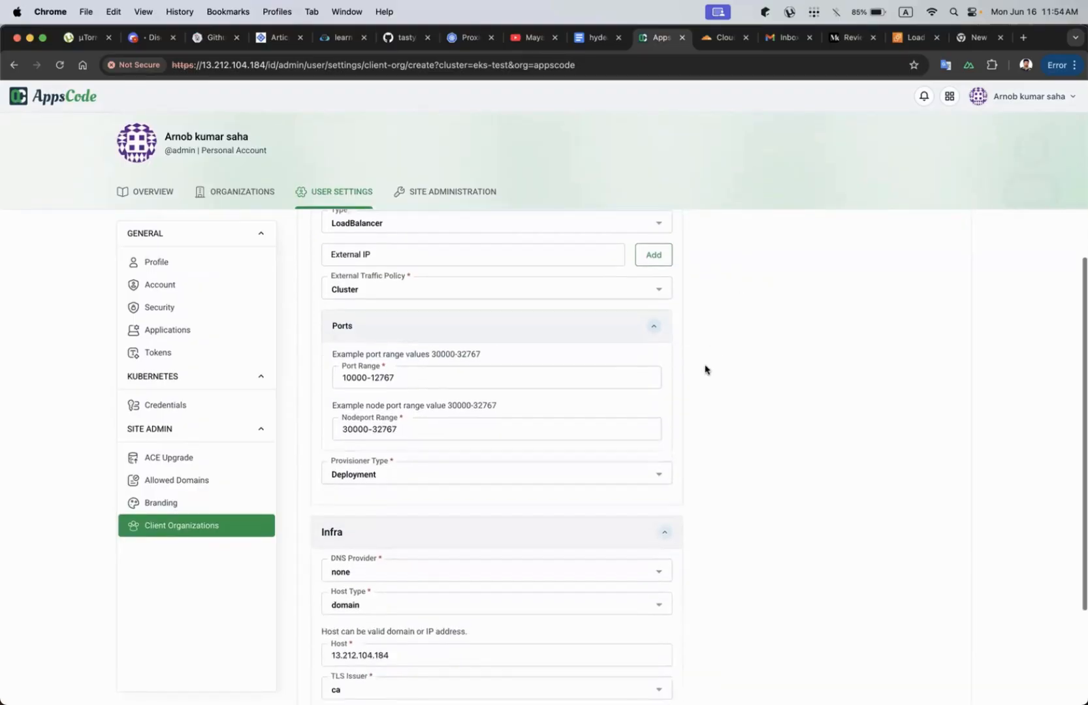
scroll(706, 369, down, 3)
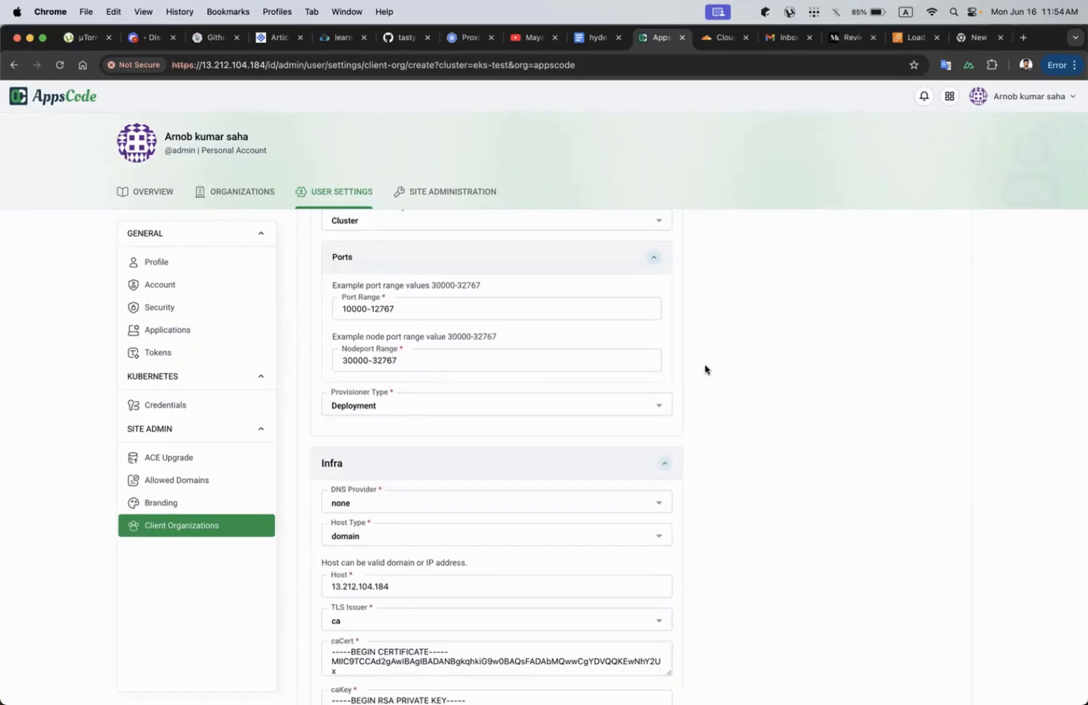
scroll(705, 370, down, 2)
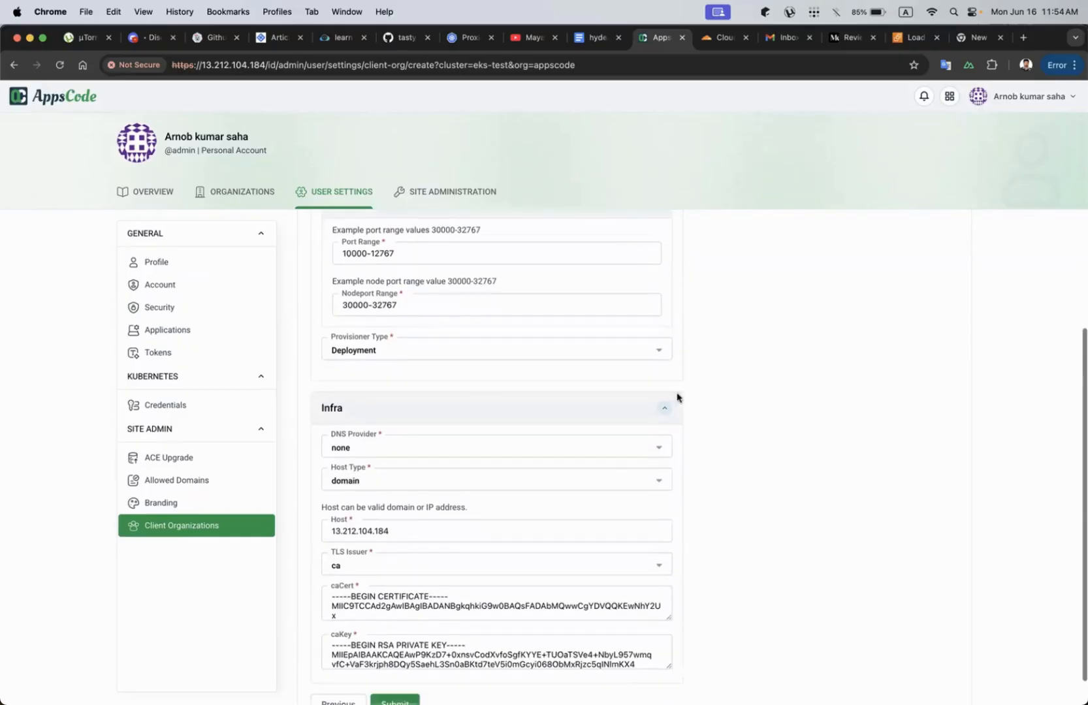
scroll(678, 397, down, 1)
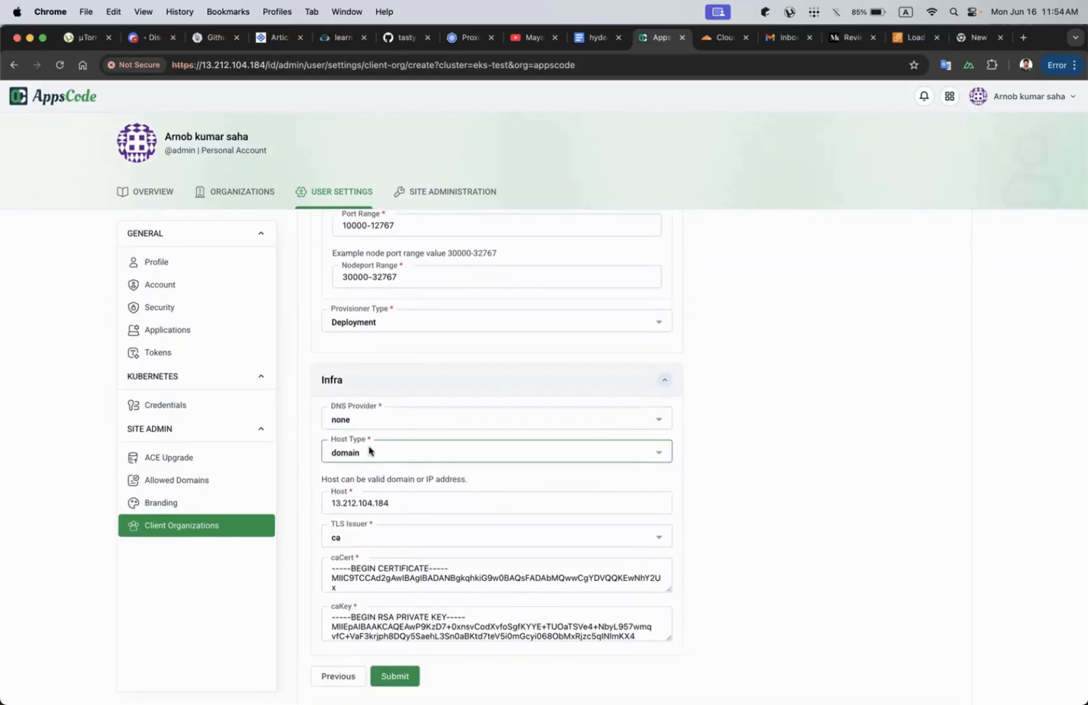
Compare the EC2 load balancer's DNS name with the Host value in the form's Infra section.
click(911, 37)
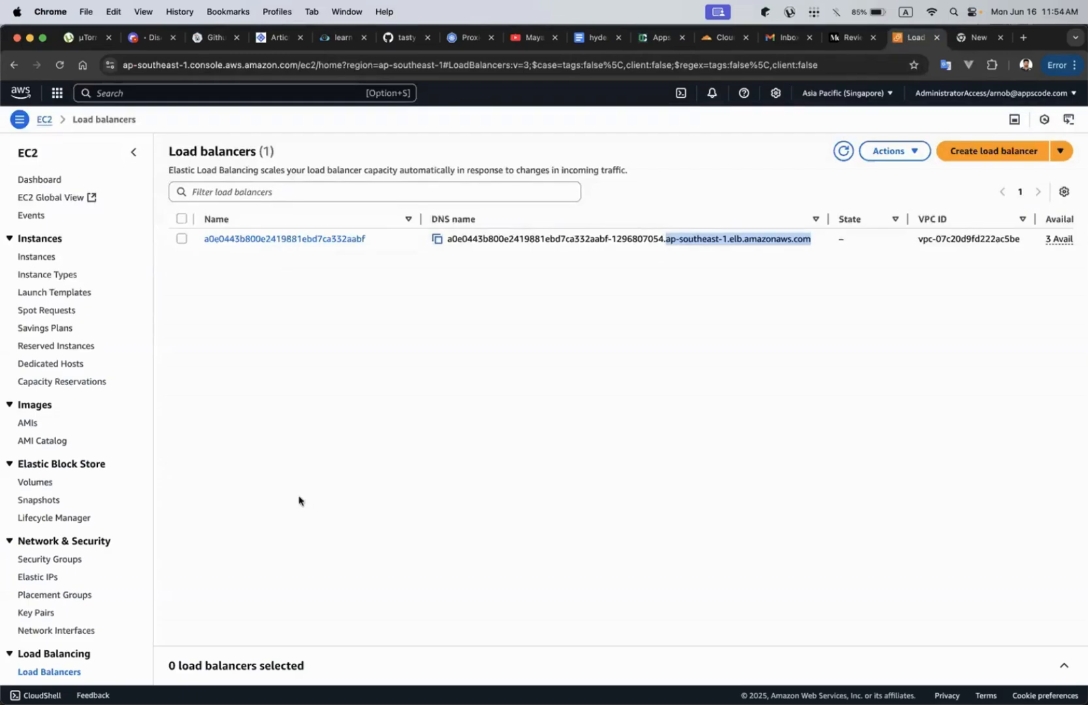
click(697, 244)
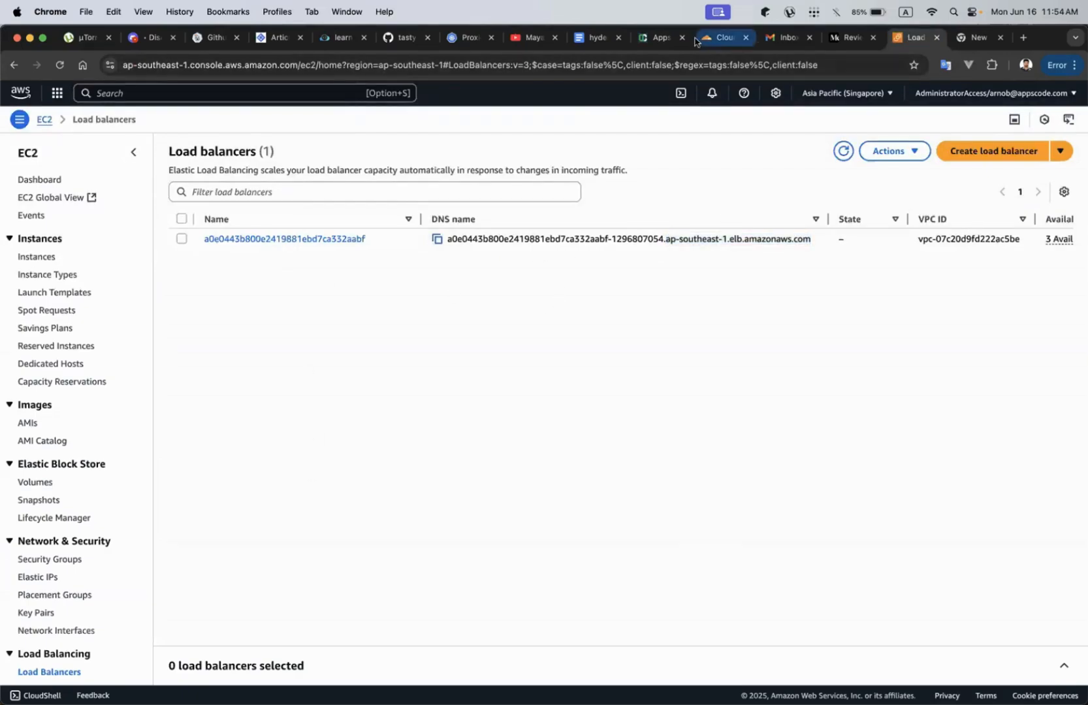
click(660, 38)
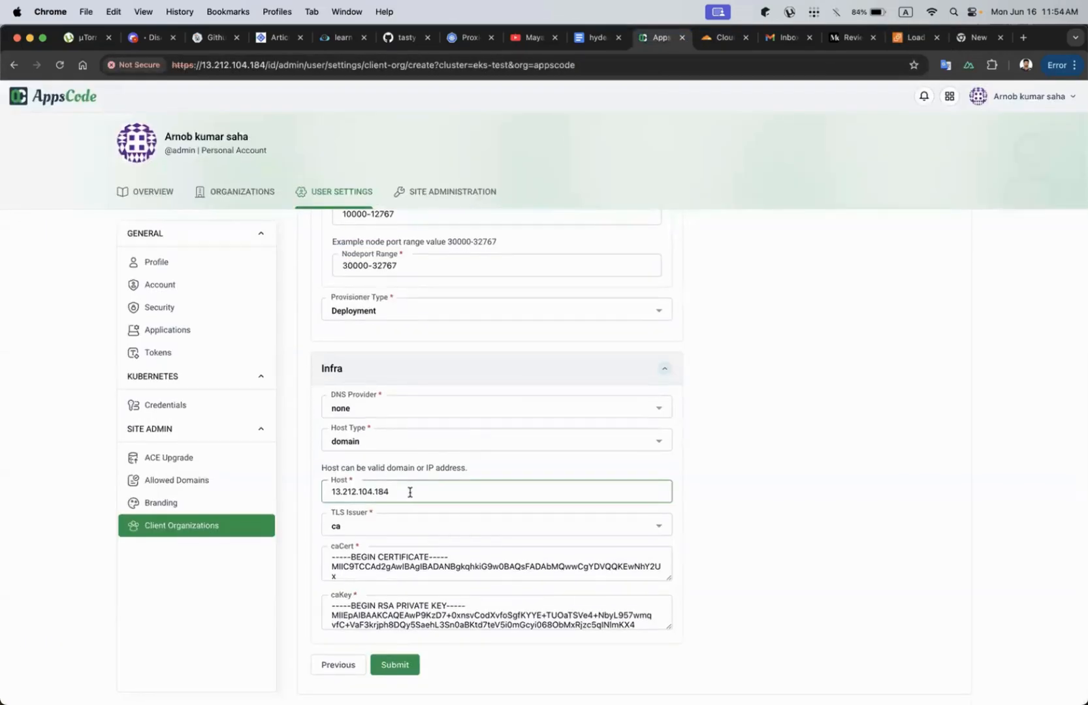
drag(410, 492, 314, 493)
click(913, 37)
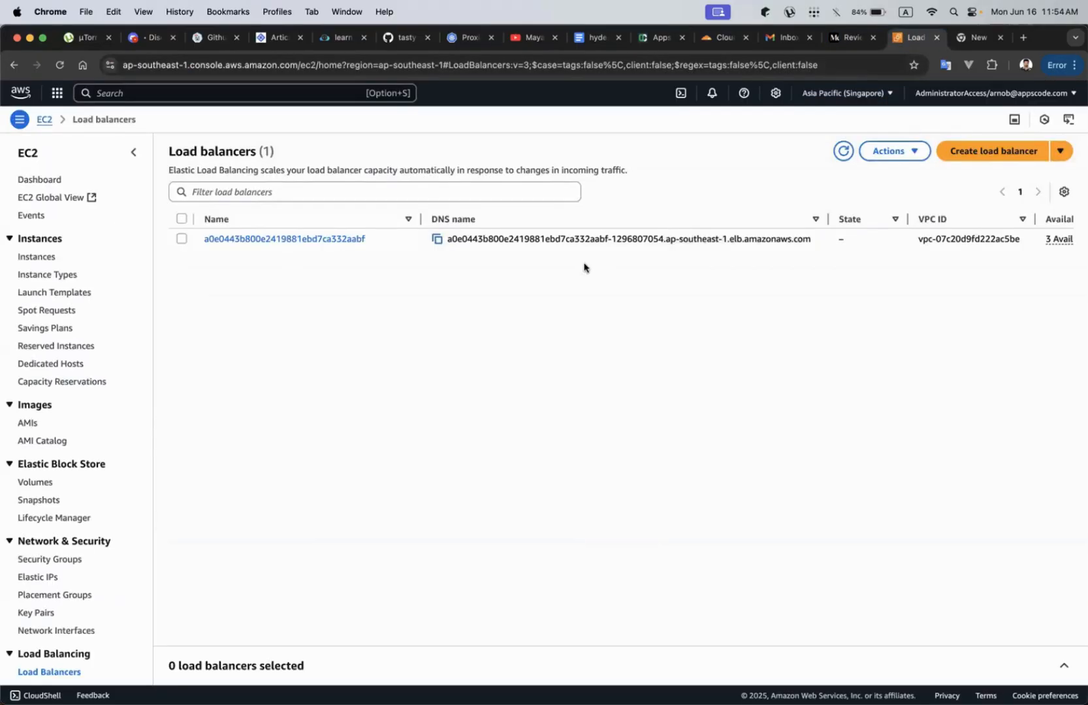
click(650, 40)
Switch to Cloudflare and examine the DNS records of the kubedb.cloud zone.
click(722, 40)
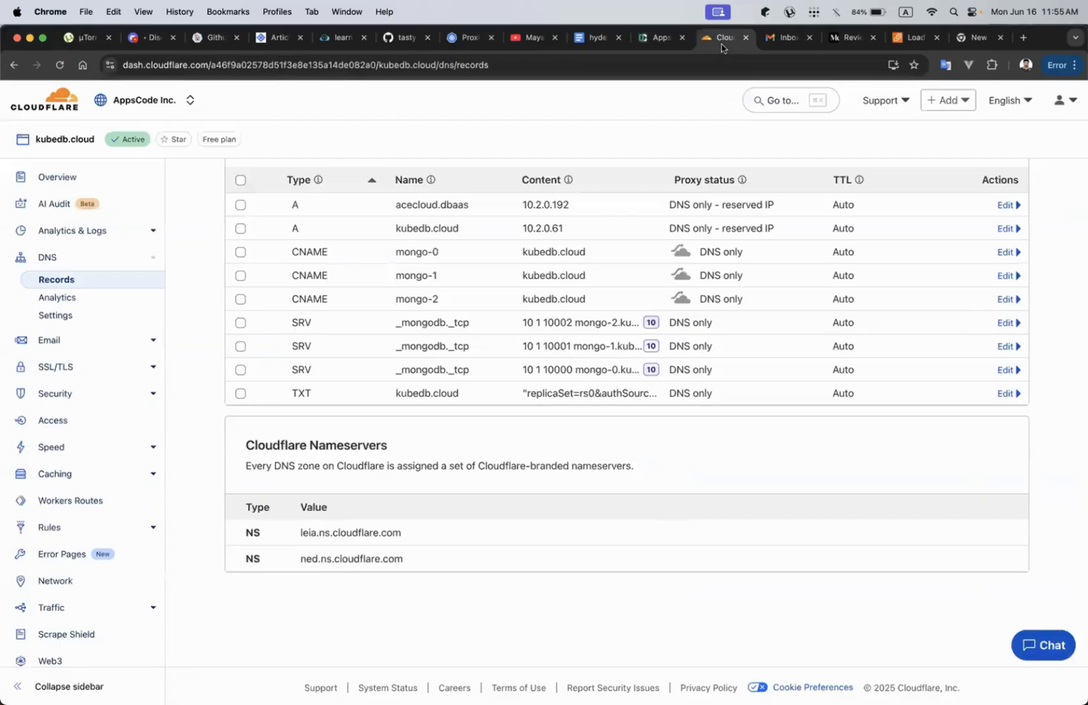
scroll(602, 152, up, 5)
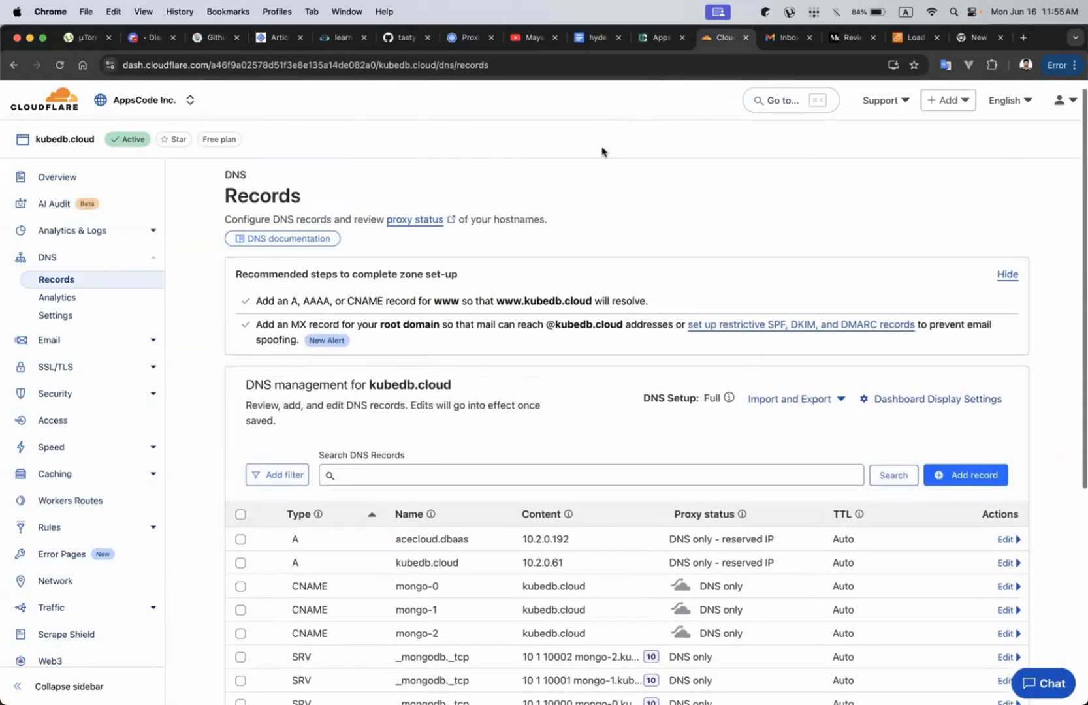
scroll(599, 149, up, 1)
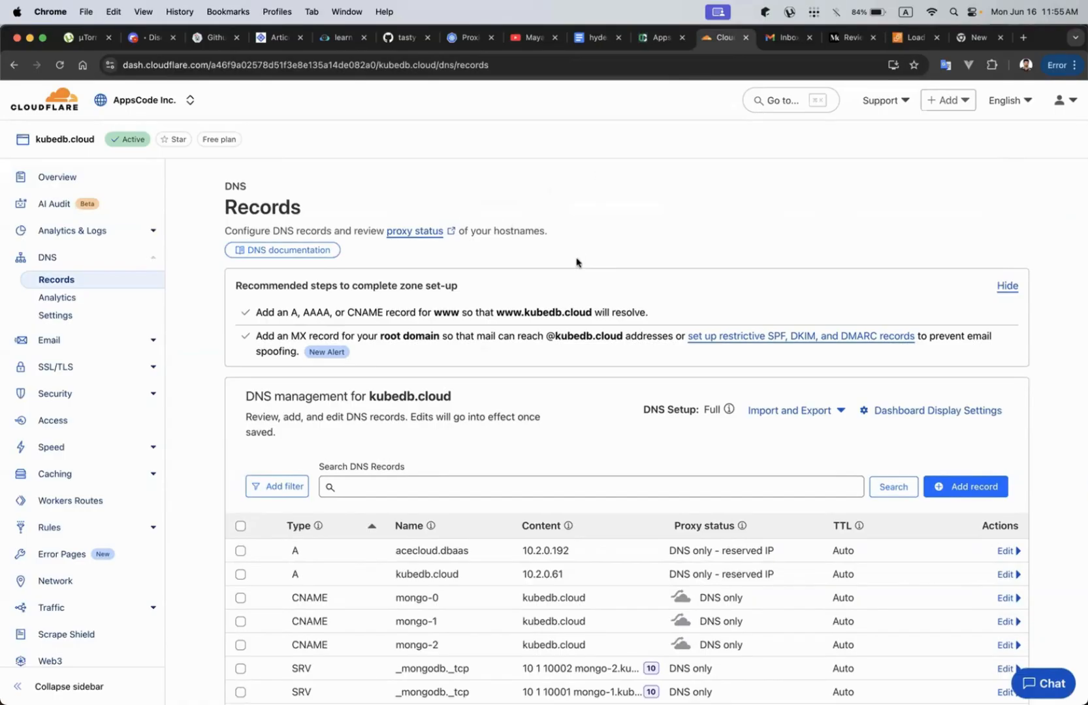
scroll(577, 260, down, 2)
scroll(577, 260, down, 3)
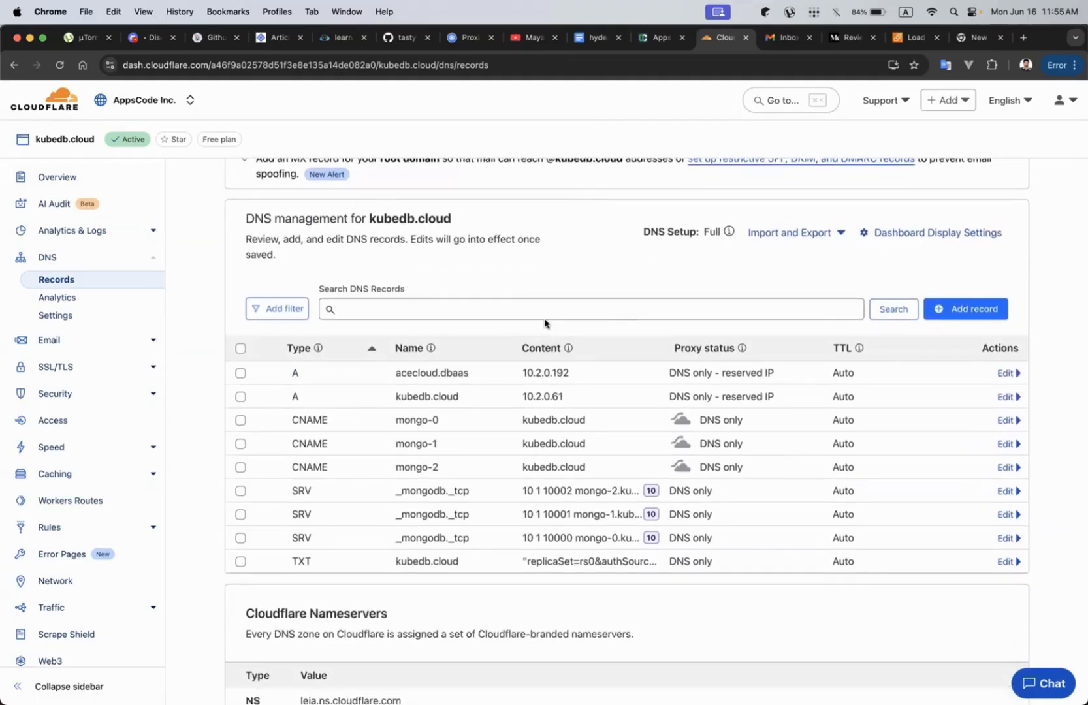
scroll(544, 323, up, 4)
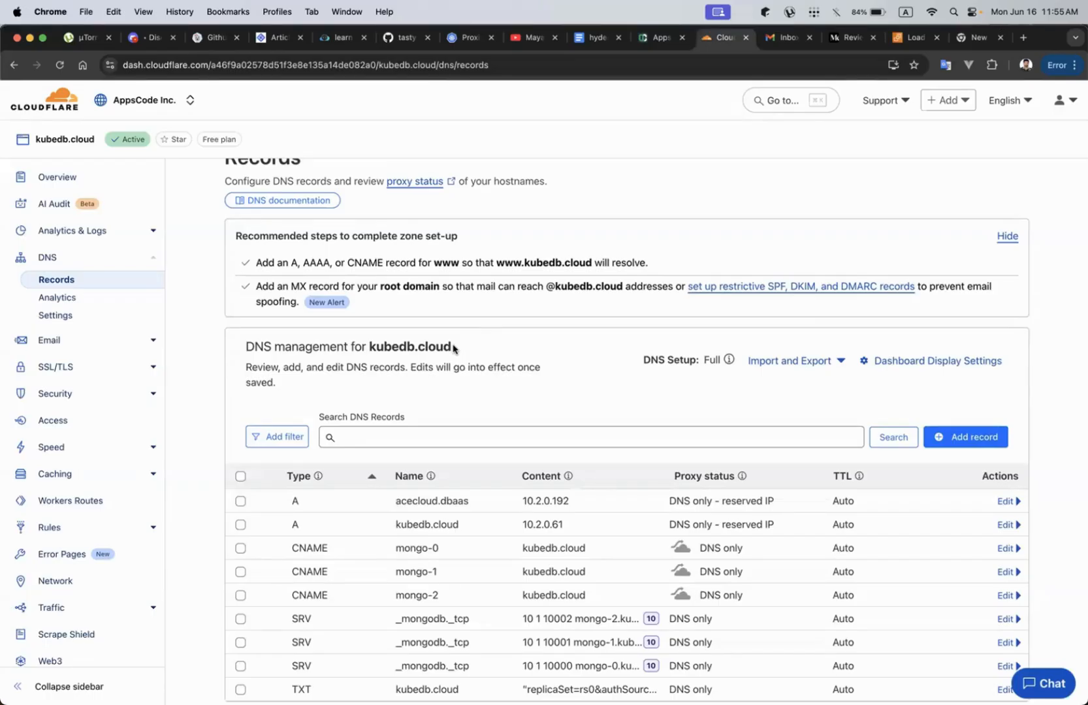
Return to the AppsCode form and replace the Infra host with org.kubedb.cloud.
key(ctrl+shift+Tab)
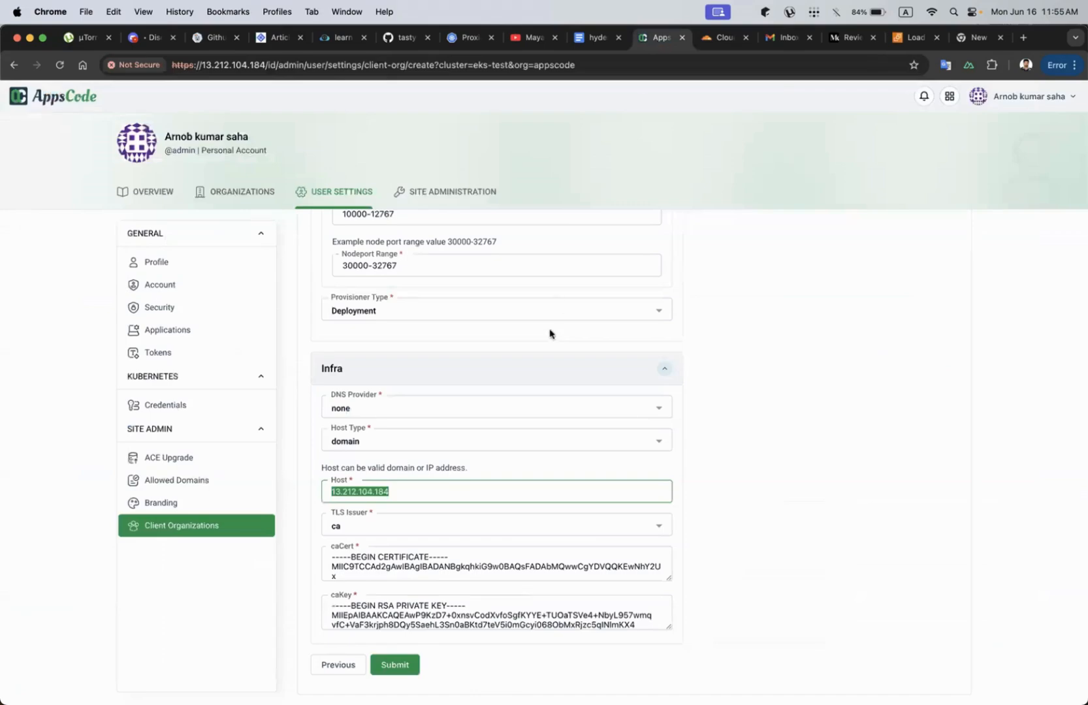
double_click(398, 493)
key(BackSpace)
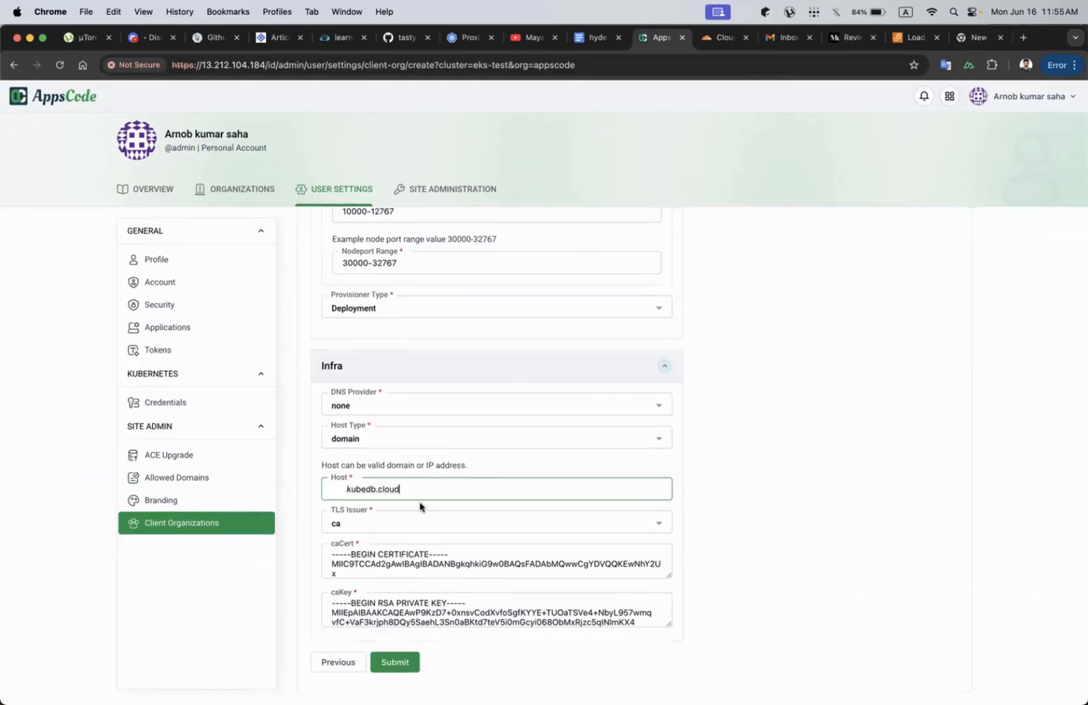
Check the Envoy Service and Infra settings once more and submit the client organization form.
scroll(503, 519, up, 5)
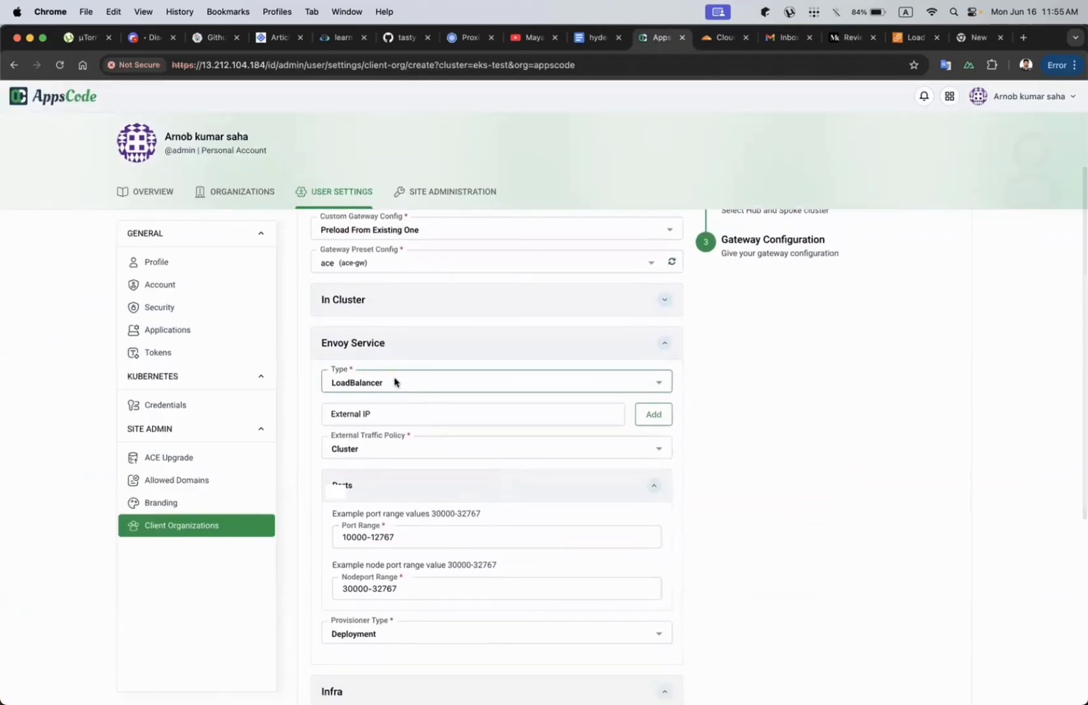
scroll(395, 444, down, 1)
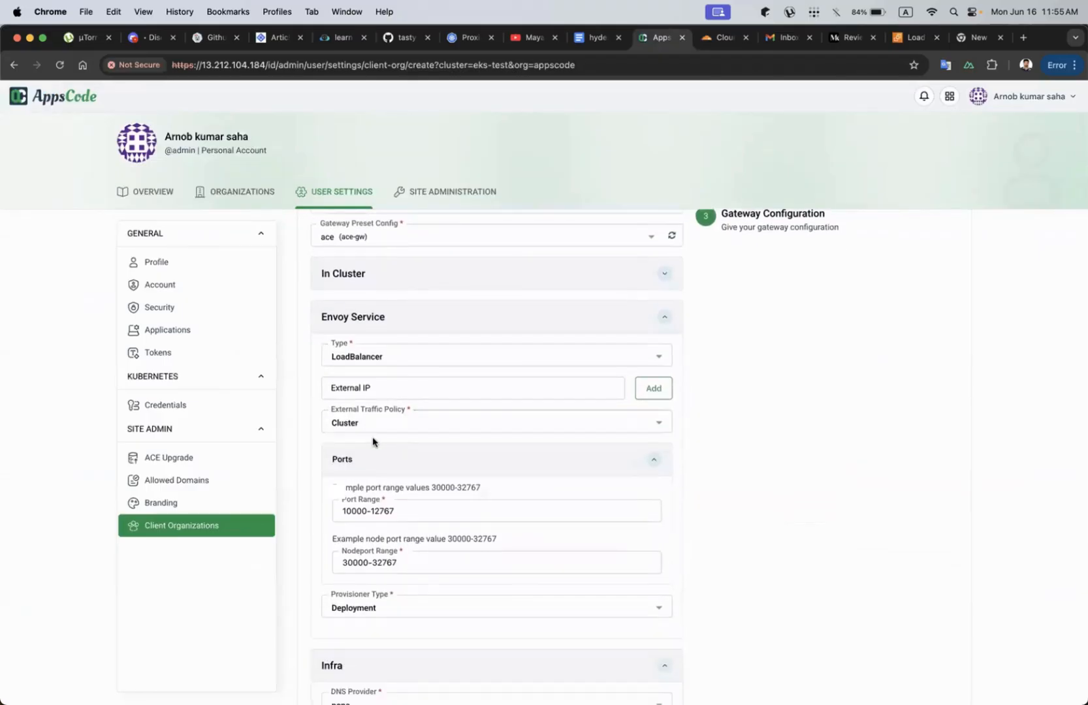
scroll(363, 443, down, 1)
scroll(362, 546, down, 2)
scroll(362, 534, down, 4)
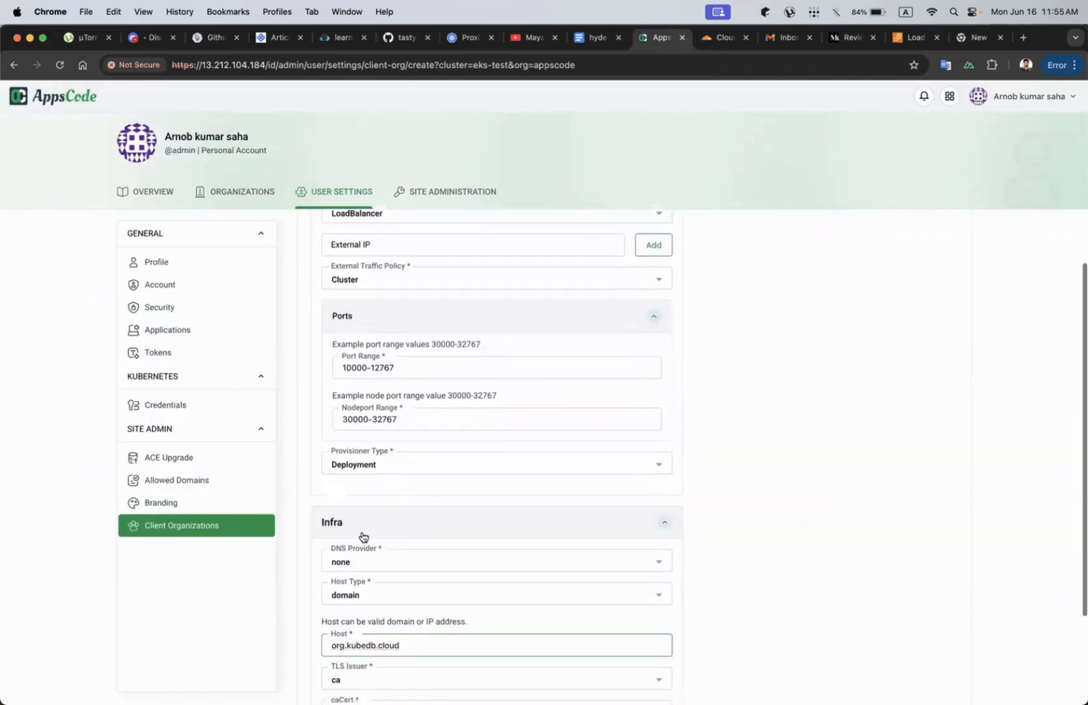
scroll(361, 536, down, 1)
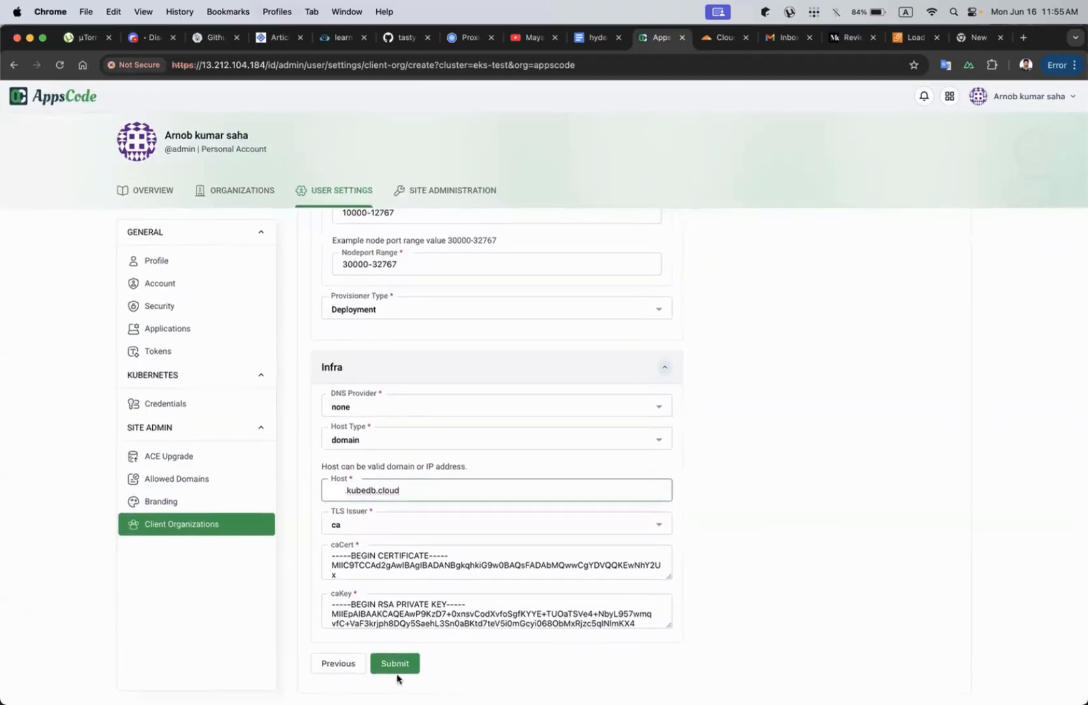
scroll(385, 556, down, 1)
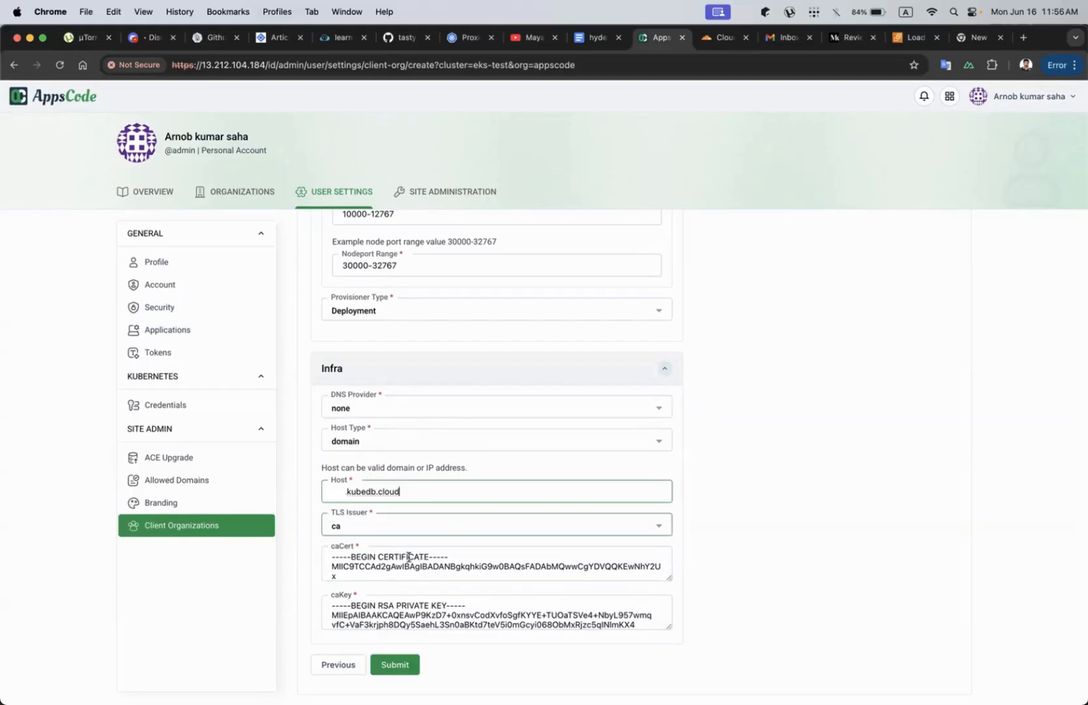
click(397, 665)
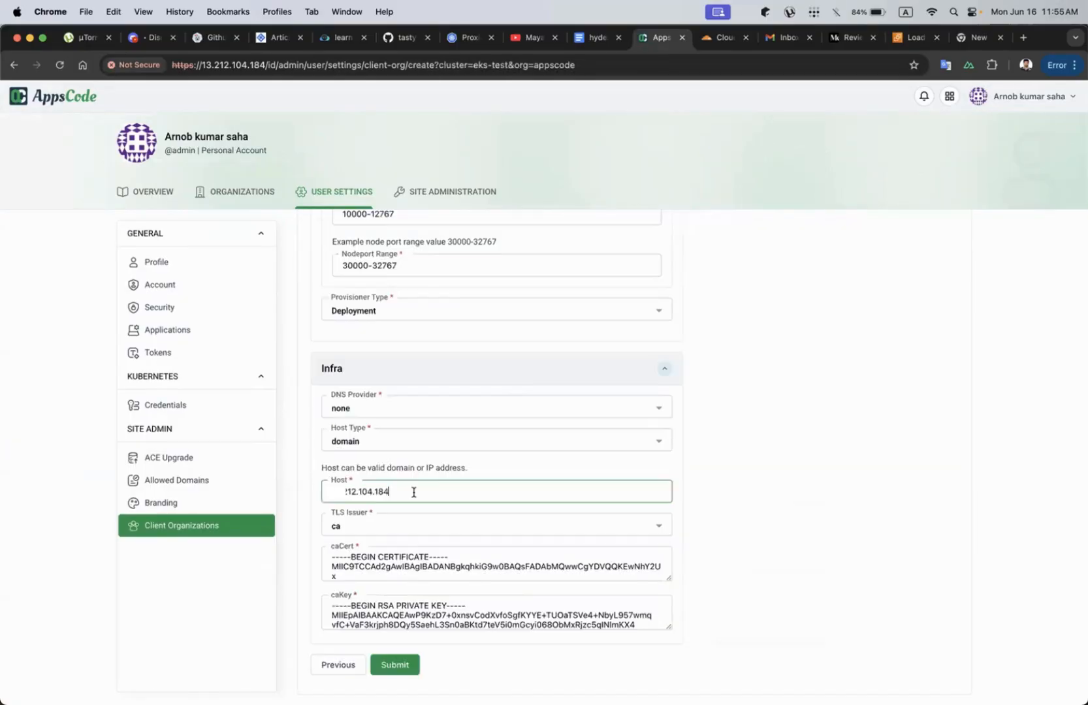
Clear the Host field in the Infra section, re-enter org.kubedb.cloud and confirm the form.
drag(413, 490, 321, 492)
key(BackSpace)
text(kubedb.cloud)
key(Return)
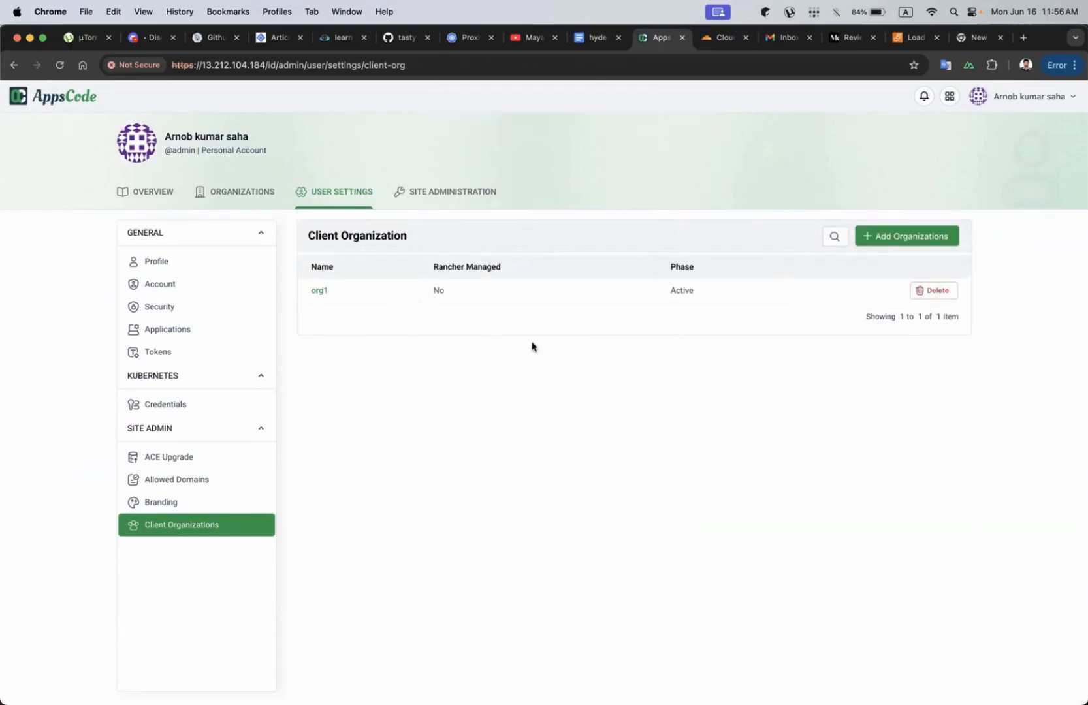
Switch to the terminal and list the cluster's namespaces with k get ns.
key(ctrl+Up)
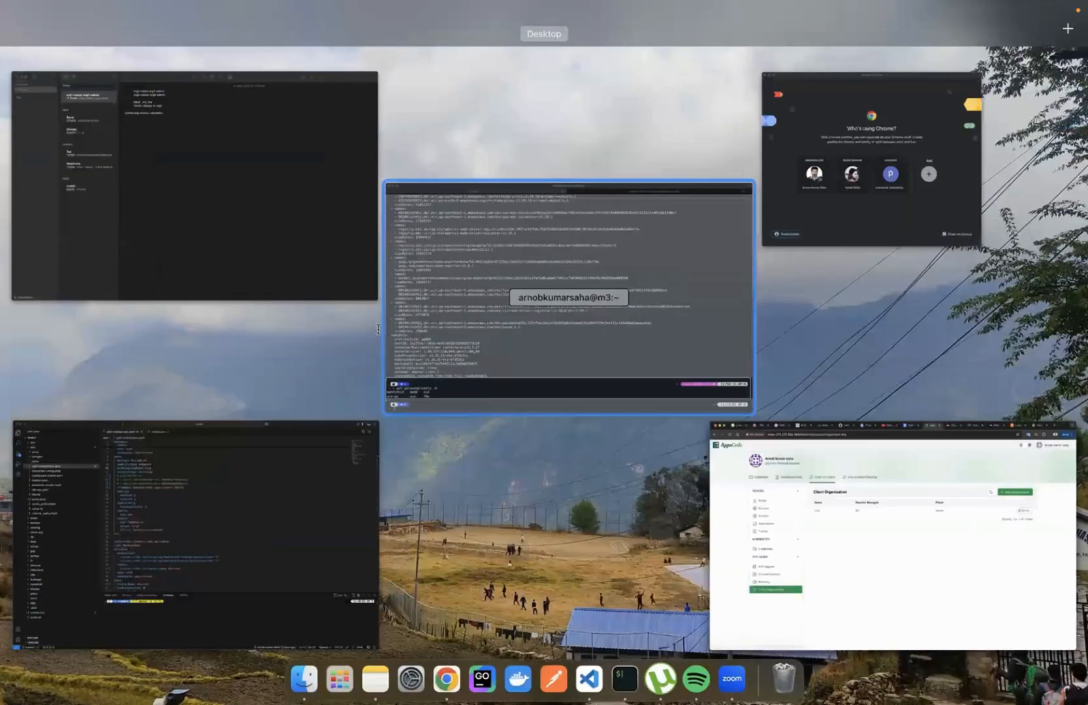
click(552, 230)
text(k get ns)
key(Return)
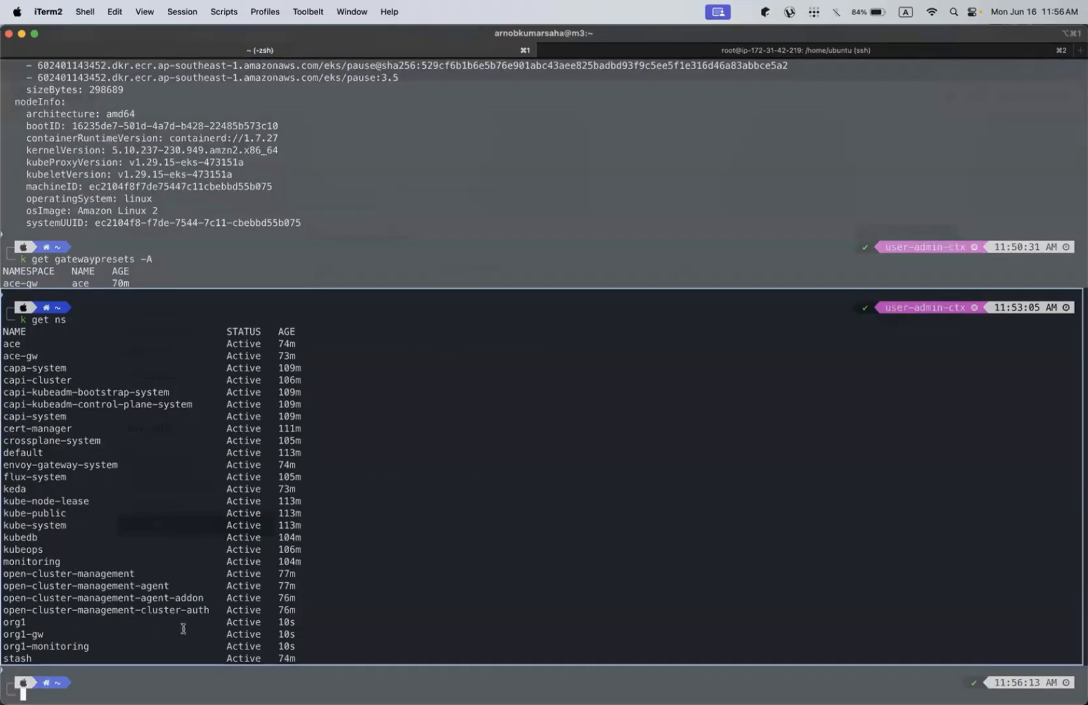
Examine the org1, org1-gw and org1-monitoring entries in the namespace list.
drag(4, 621, 301, 647)
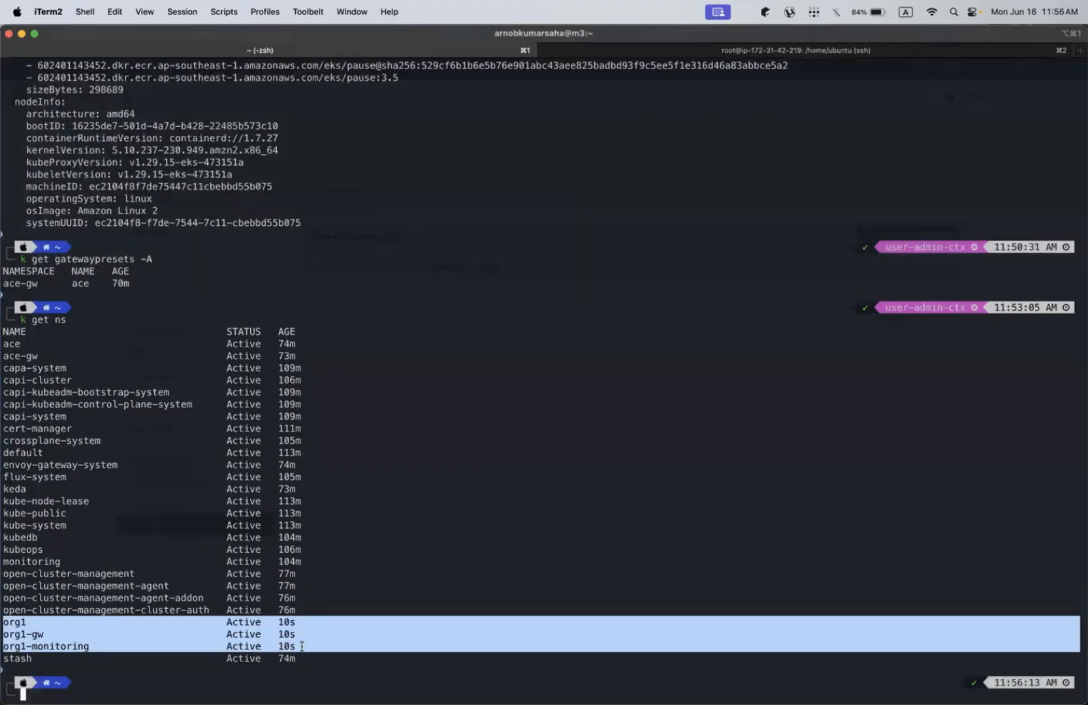
click(52, 618)
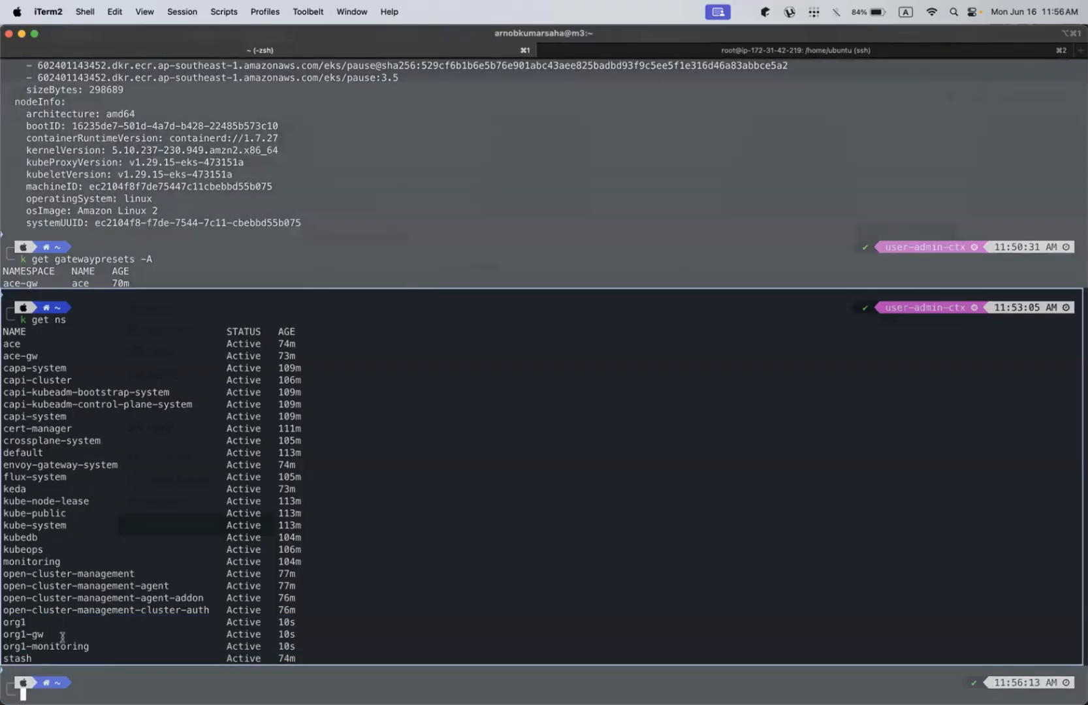
click(63, 638)
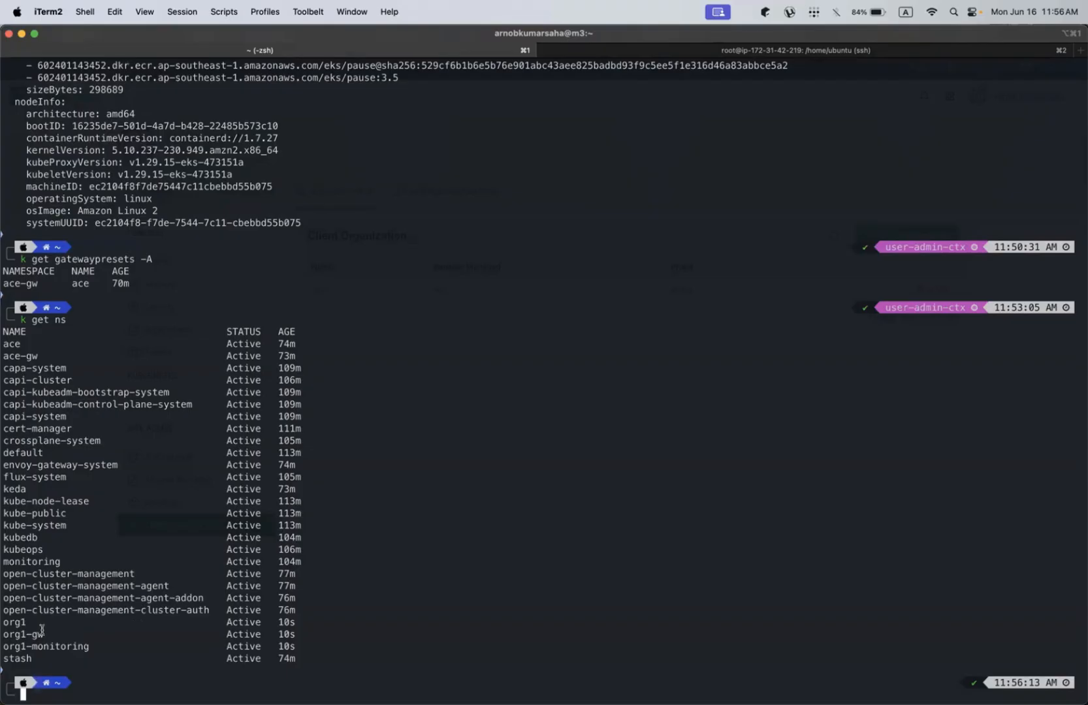
double_click(24, 622)
double_click(39, 634)
double_click(68, 649)
click(31, 635)
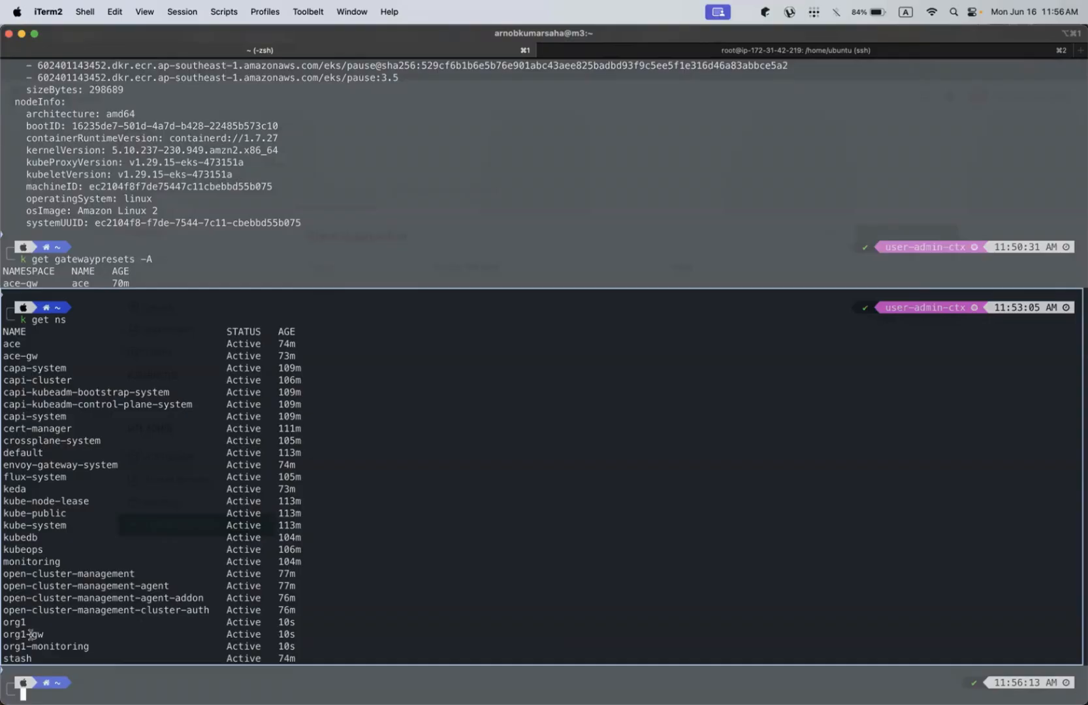
click(440, 399)
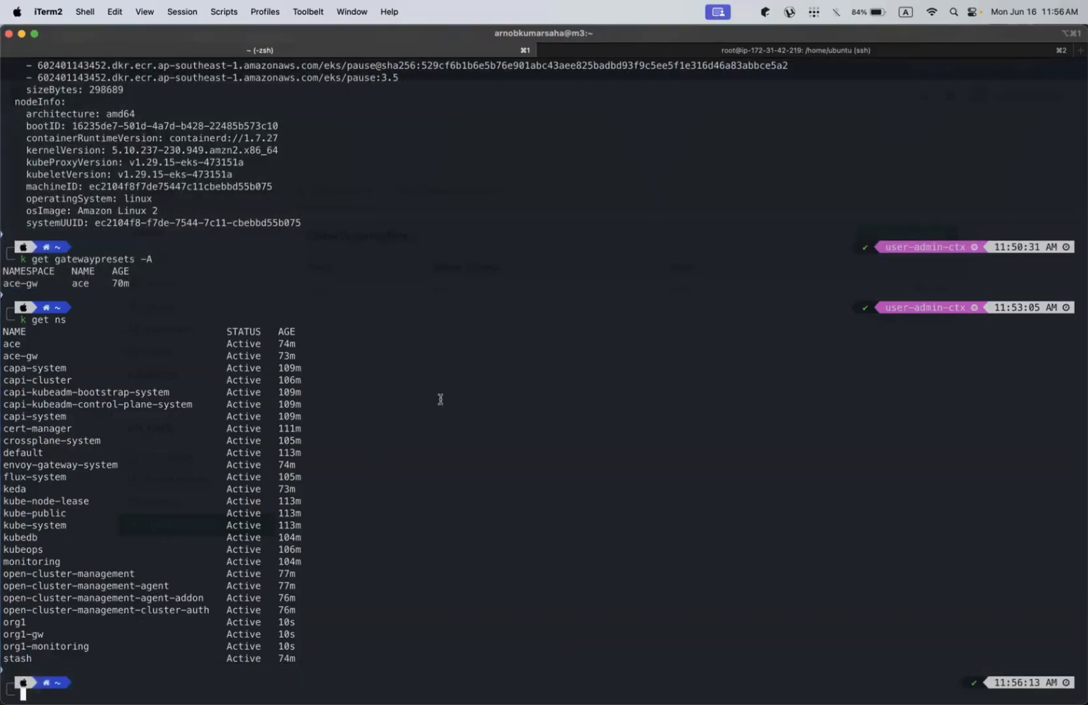
List the pods in the org1 and org1-gw namespaces and examine the envoy pods in org1-gw.
text(k get )
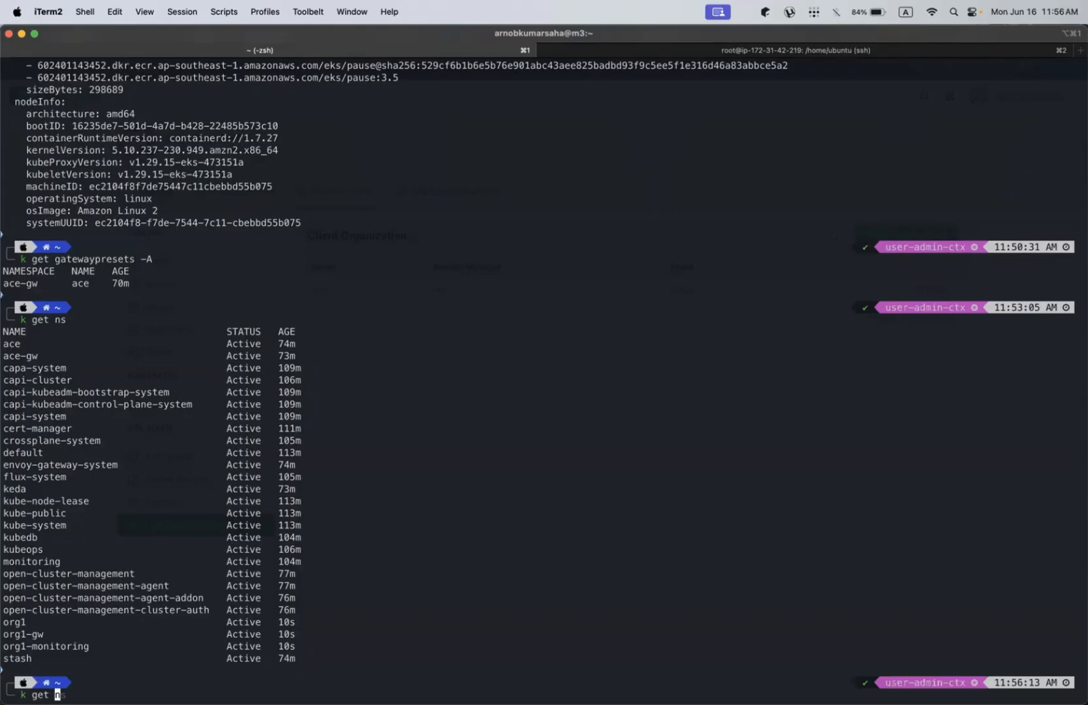
text(pods -n org1)
key(Return)
key(Up)
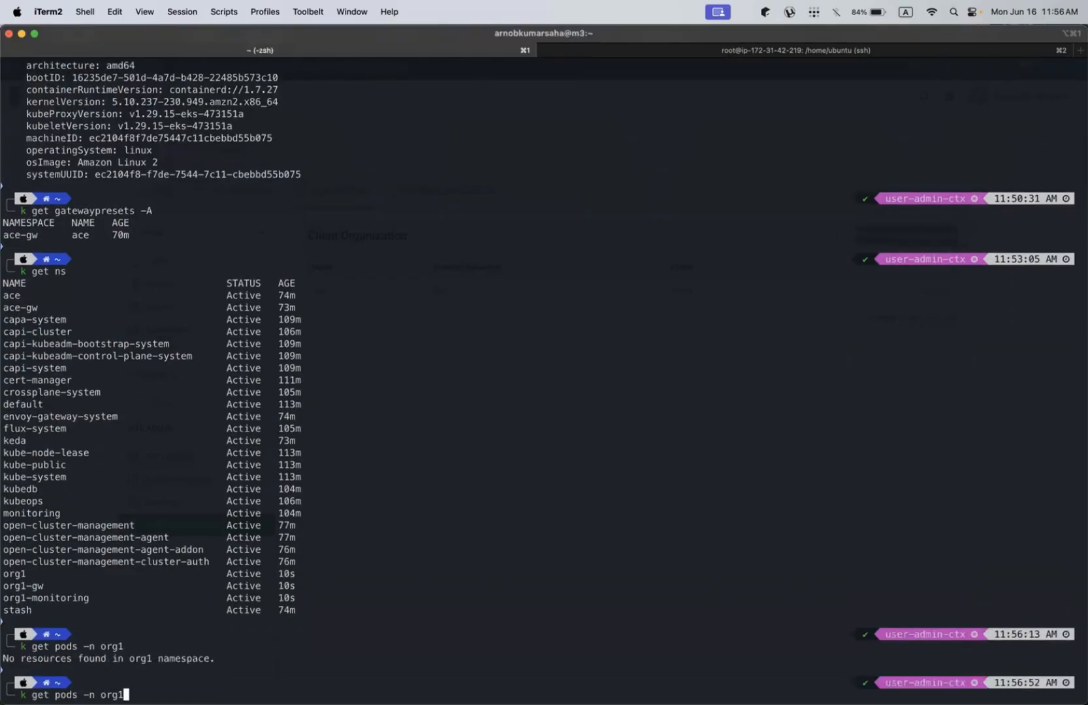
text(-gw)
key(Return)
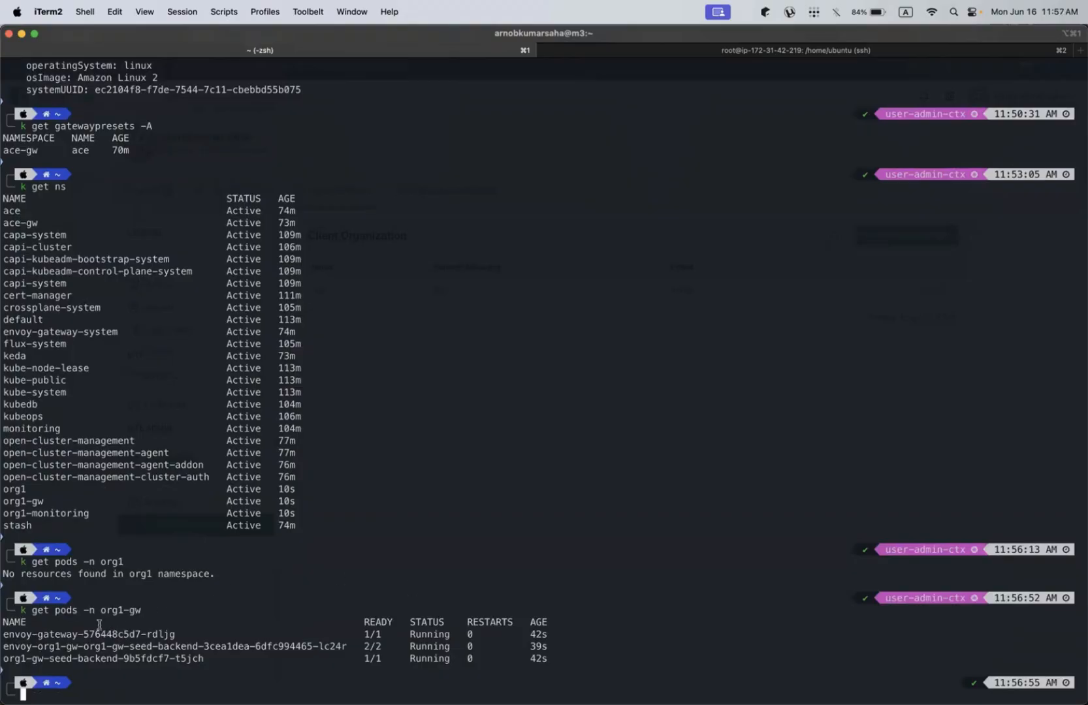
click(40, 634)
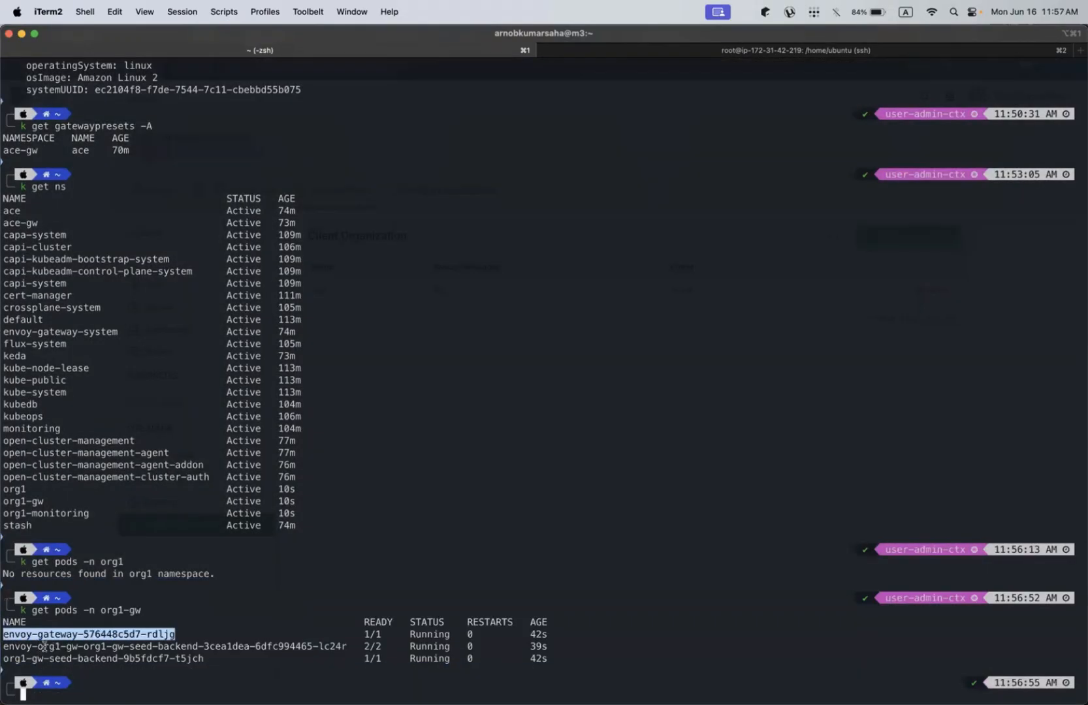
double_click(44, 647)
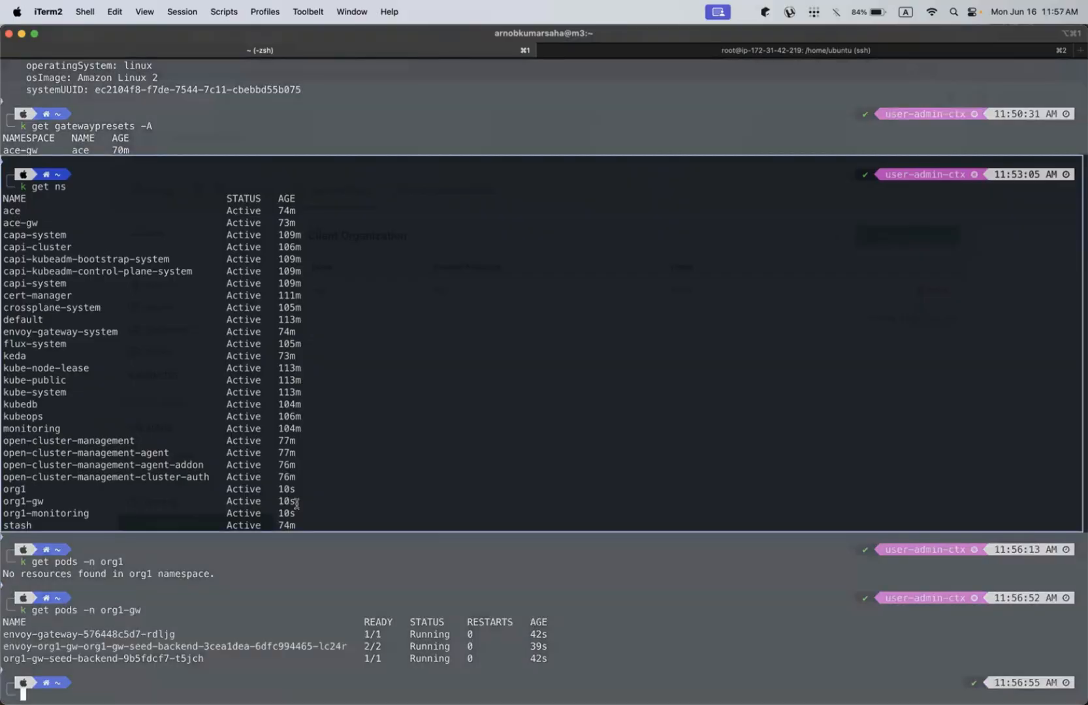
text(k gets)
key(BackSpace)
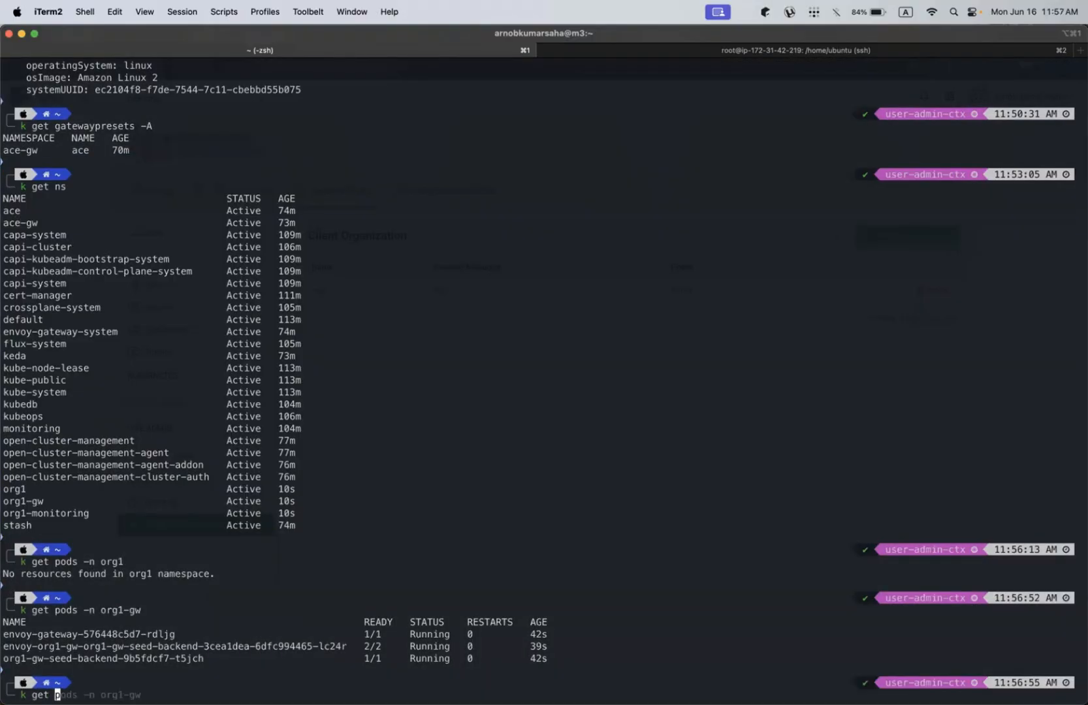
text(po -n)
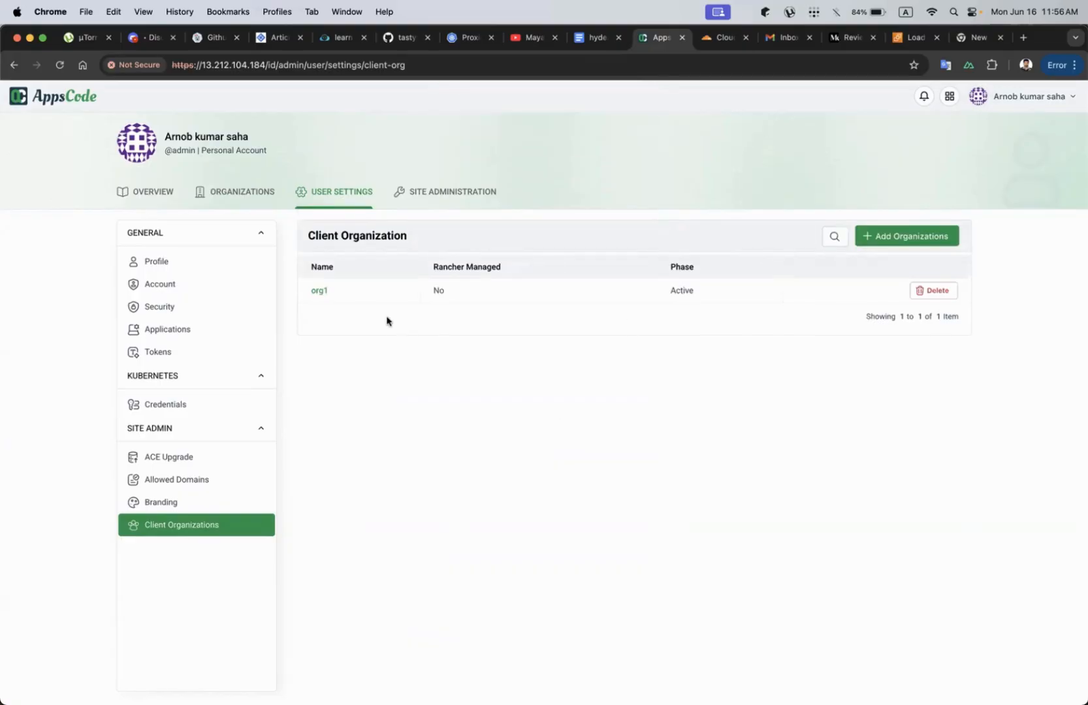
Return from the browser to the terminal and run k get ns to list the namespaces again.
key(ctrl+Up)
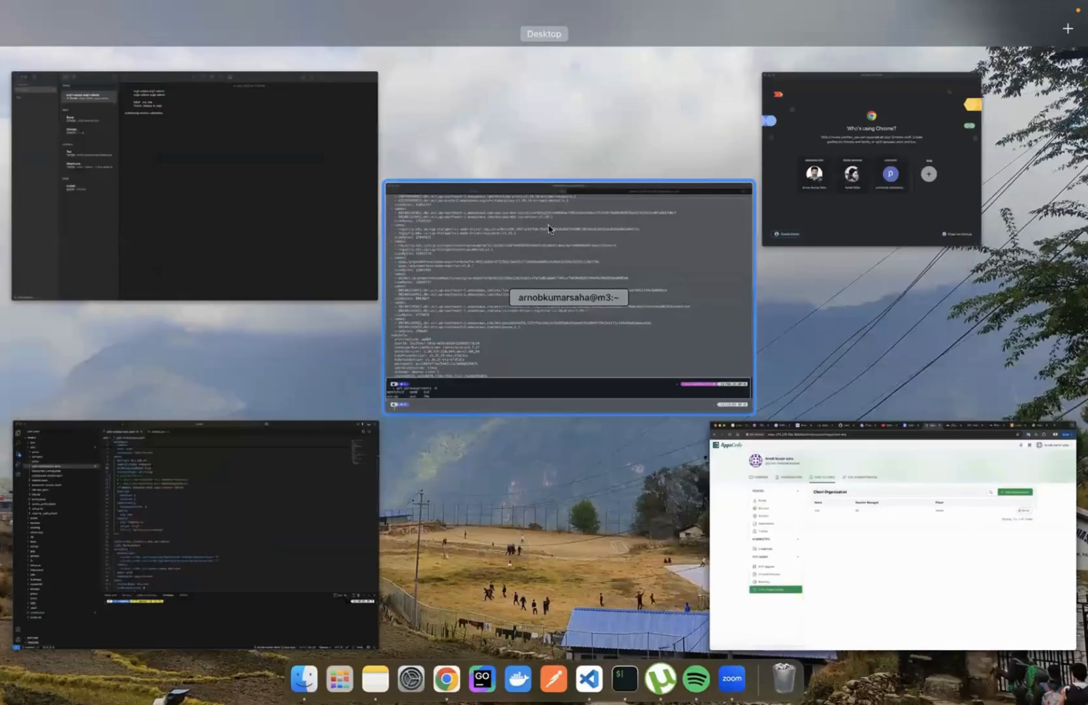
click(549, 228)
text(k get )
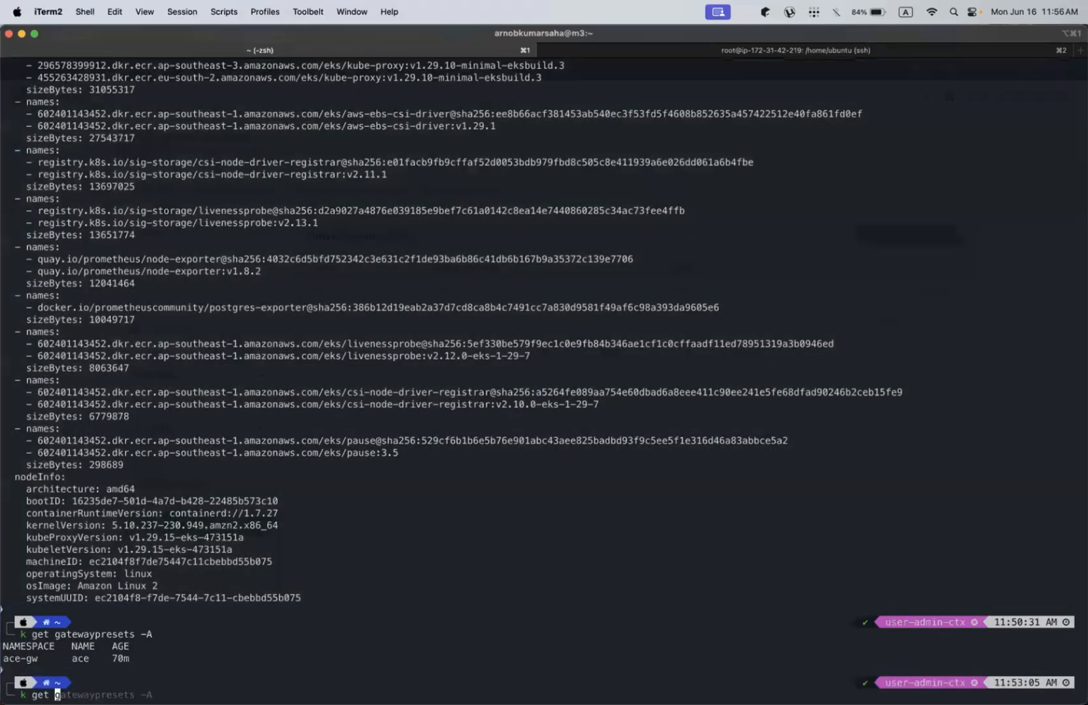
text(ns)
key(Return)
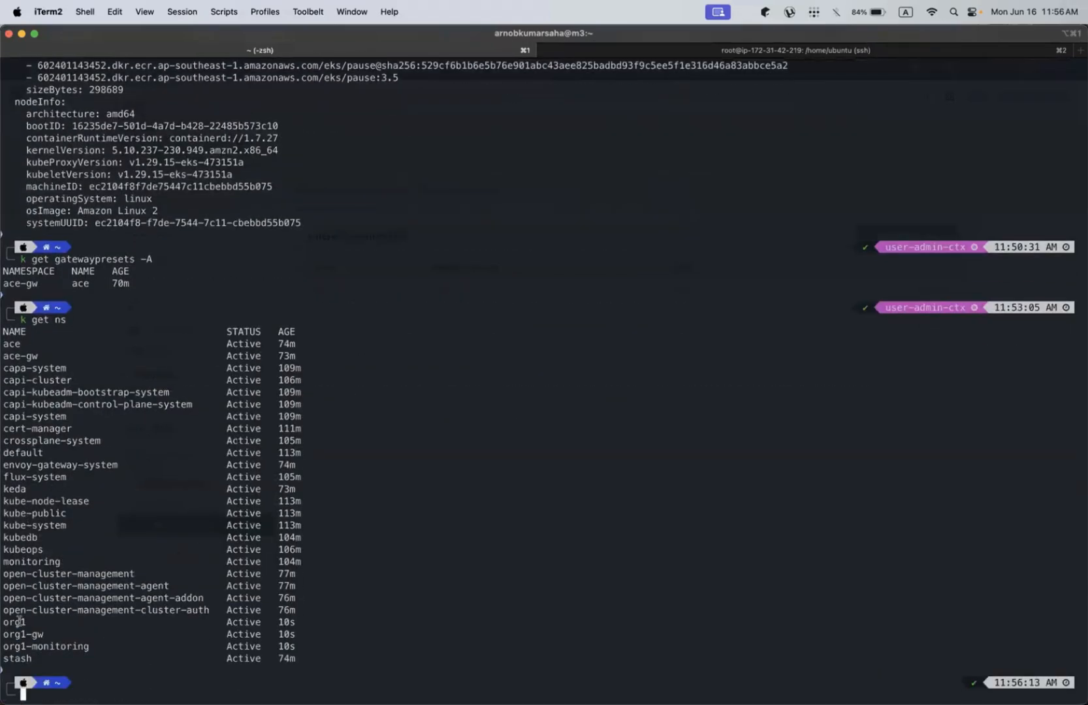
List the services in the org1-gw namespace and select the LoadBalancer service's external address.
text(org1-gw)
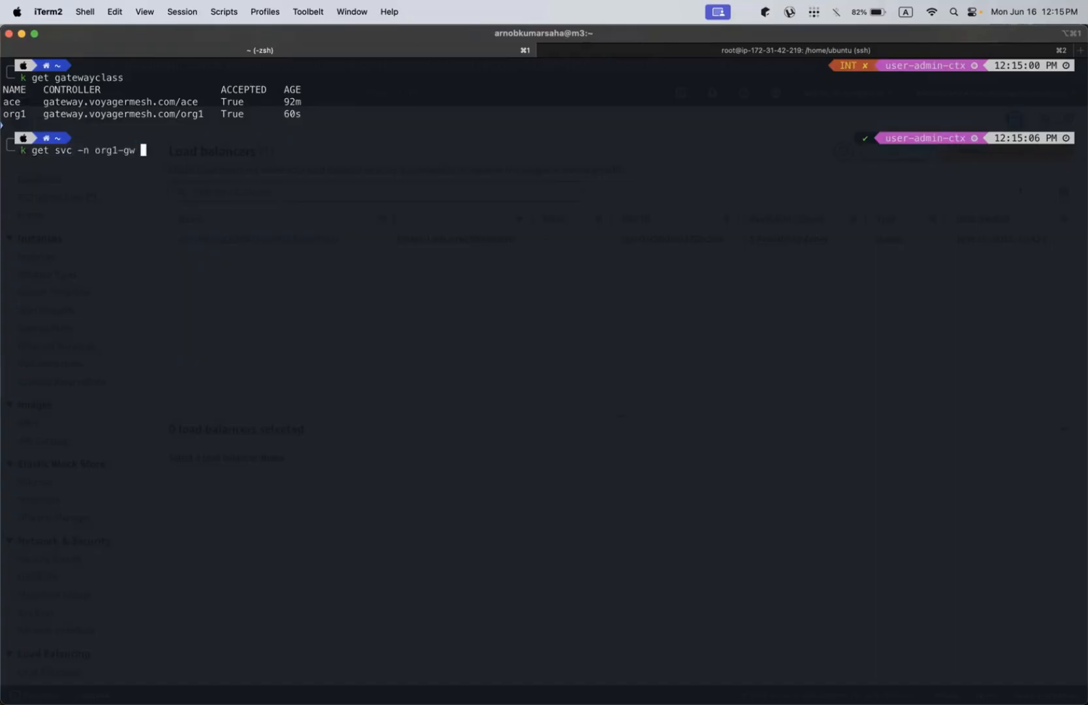
key(Return)
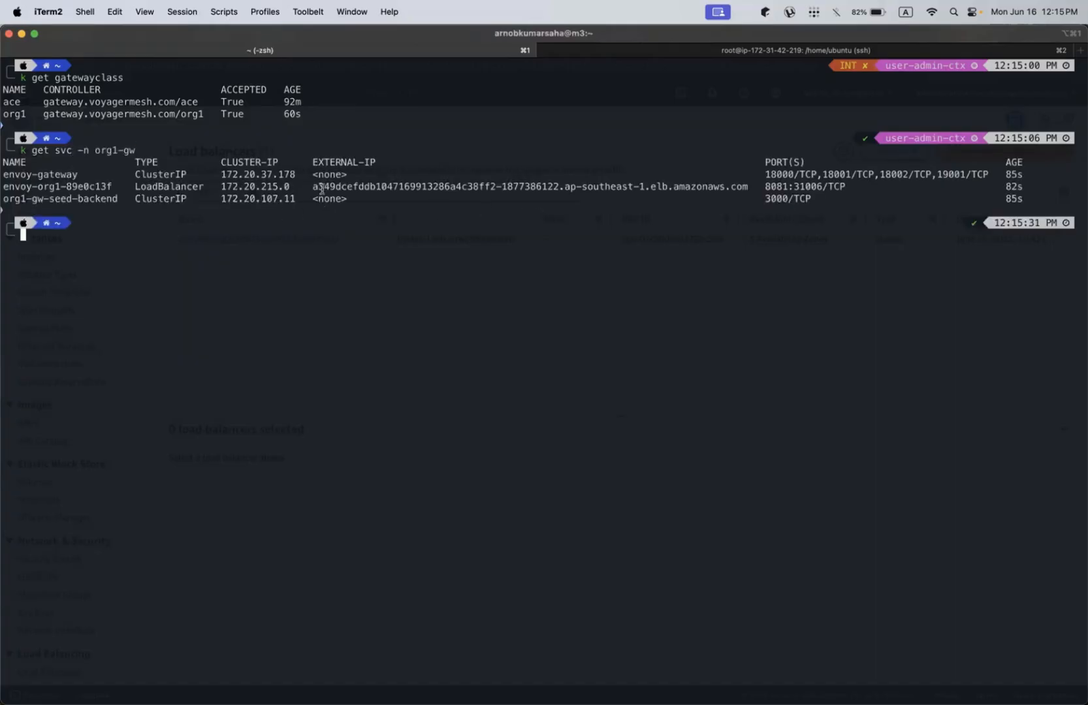
click(95, 151)
click(717, 207)
double_click(464, 187)
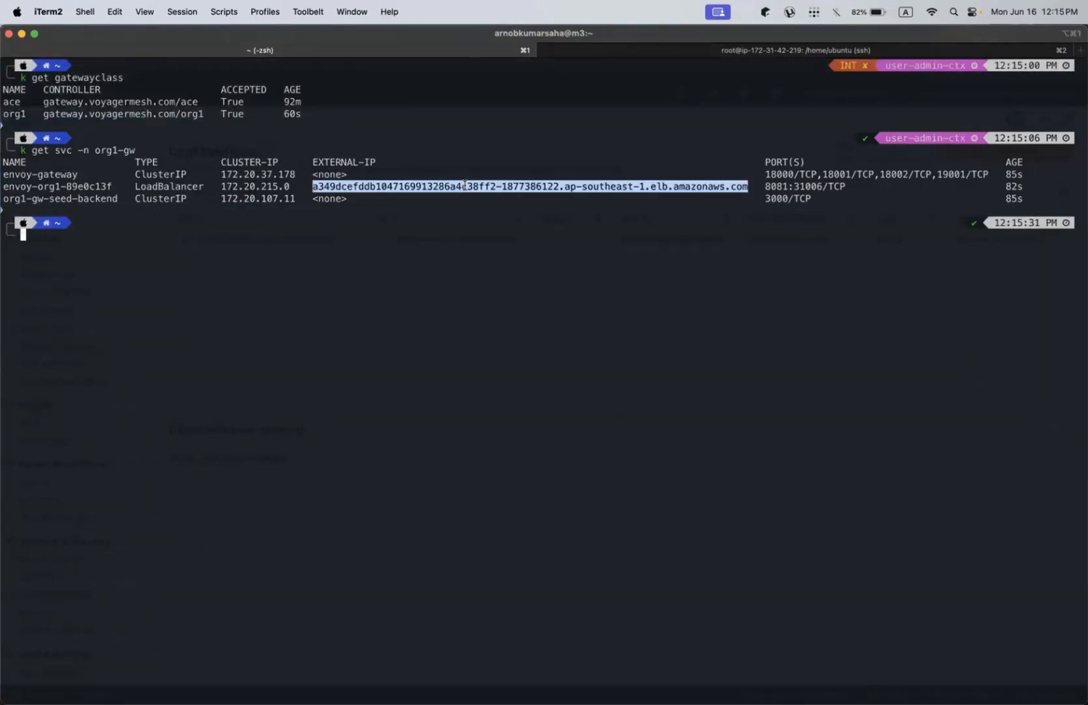
Switch to the AWS EC2 Load balancers page, refresh the list and widen the DNS name column to read the full addresses.
key(ctrl+Up)
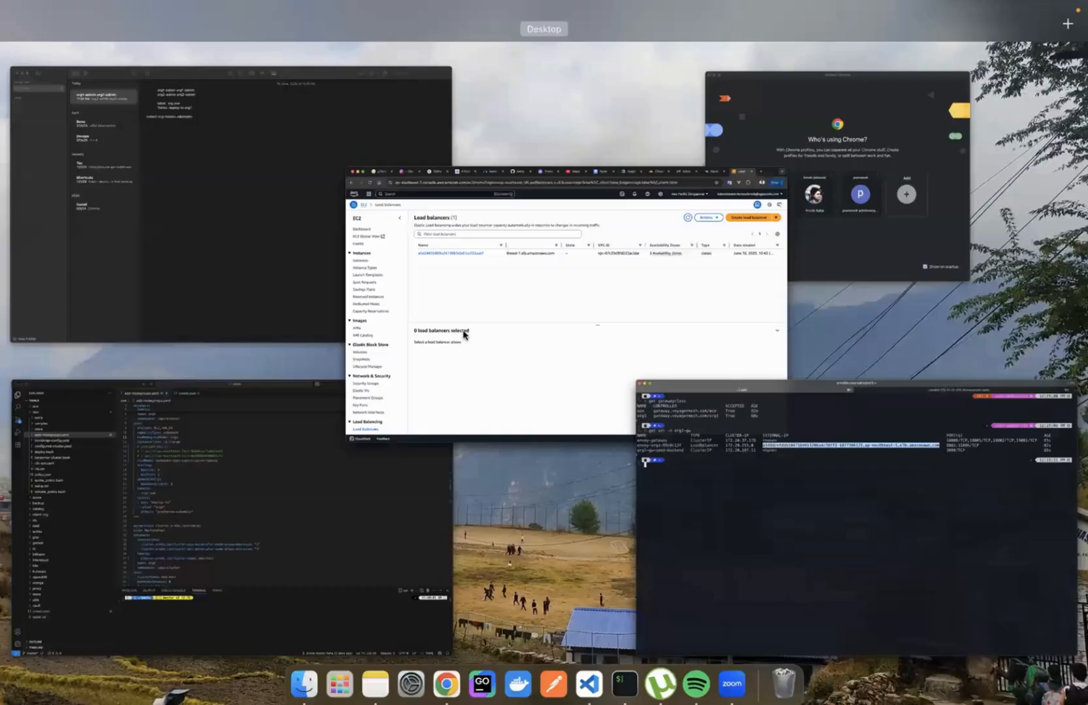
click(621, 193)
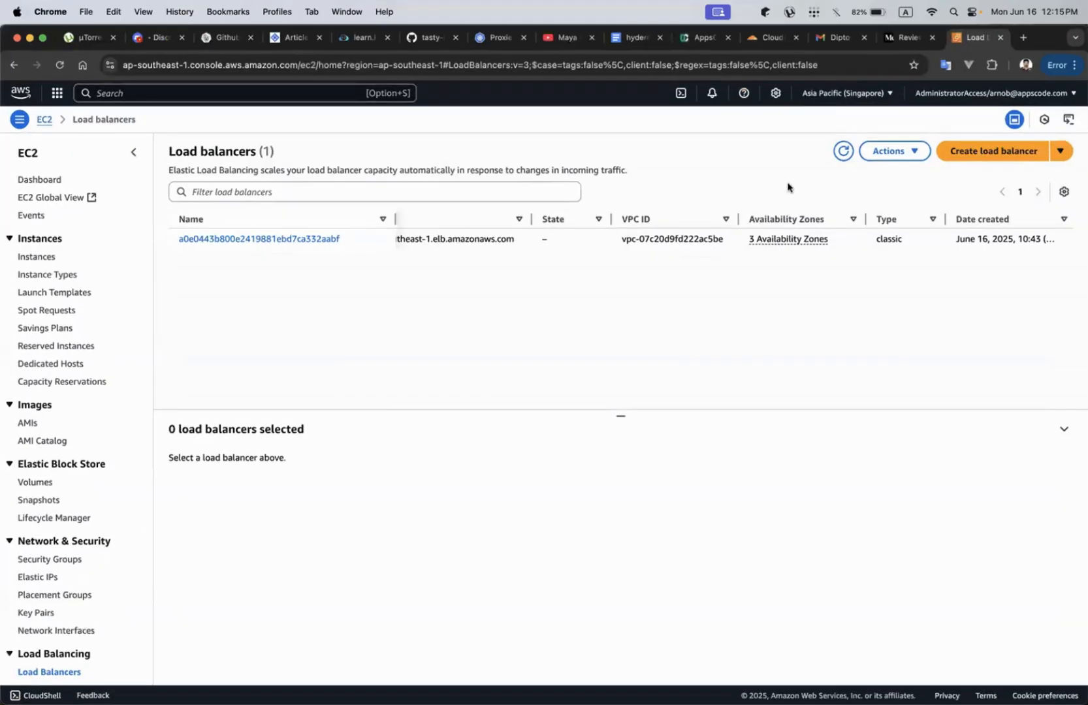
click(842, 151)
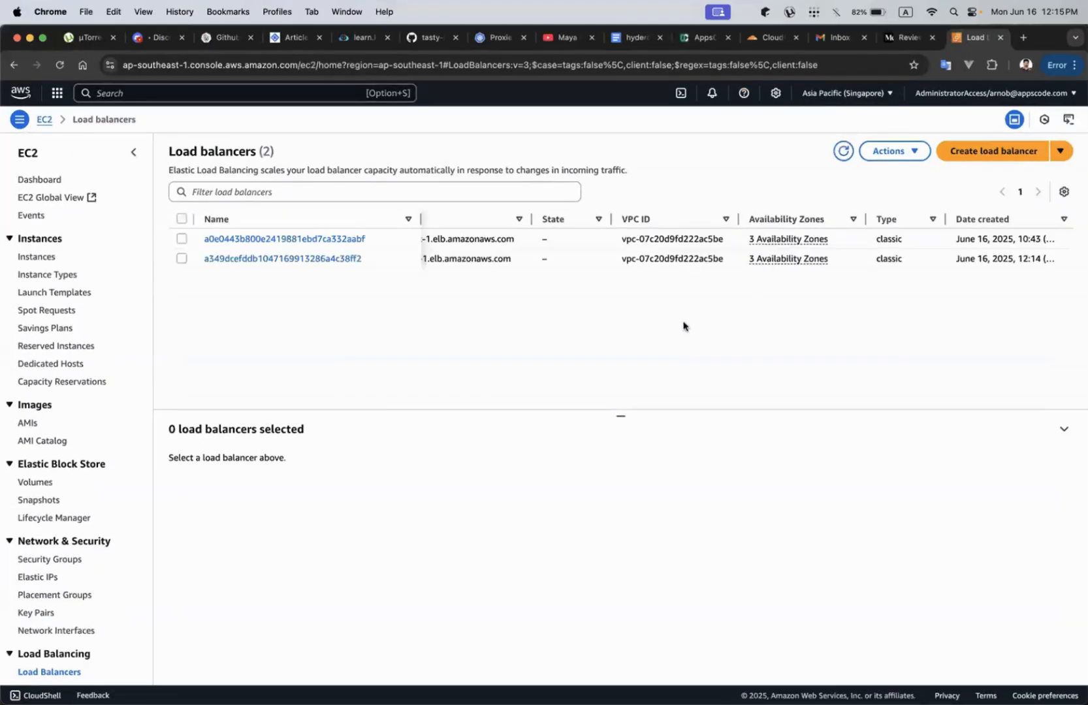
drag(532, 219, 770, 219)
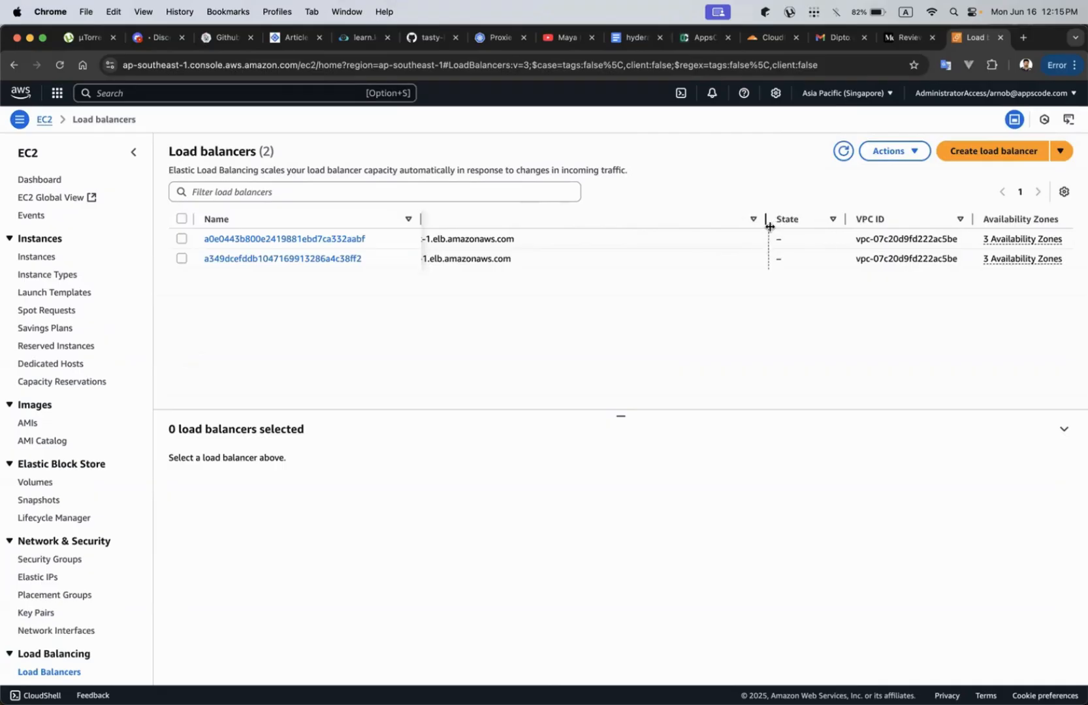
scroll(578, 255, right, 2)
scroll(577, 255, left, 5)
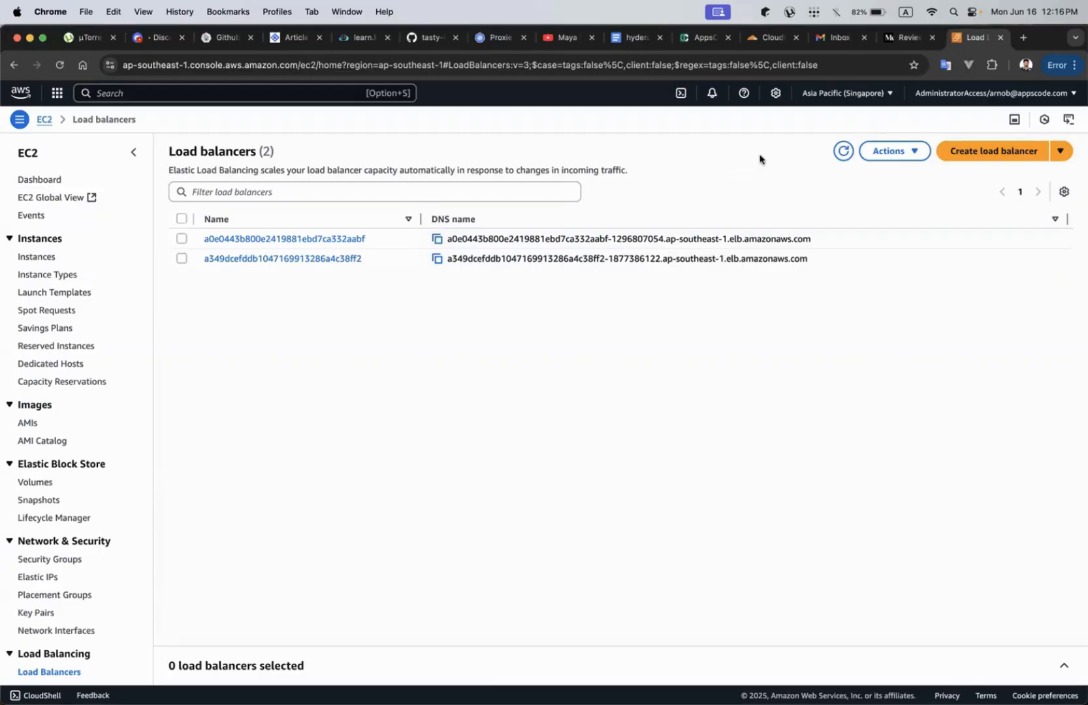
Return to the terminal and output the envoy-org1-89e0c13f service in the org1-gw namespace as YAML.
key(ctrl+Up)
click(583, 242)
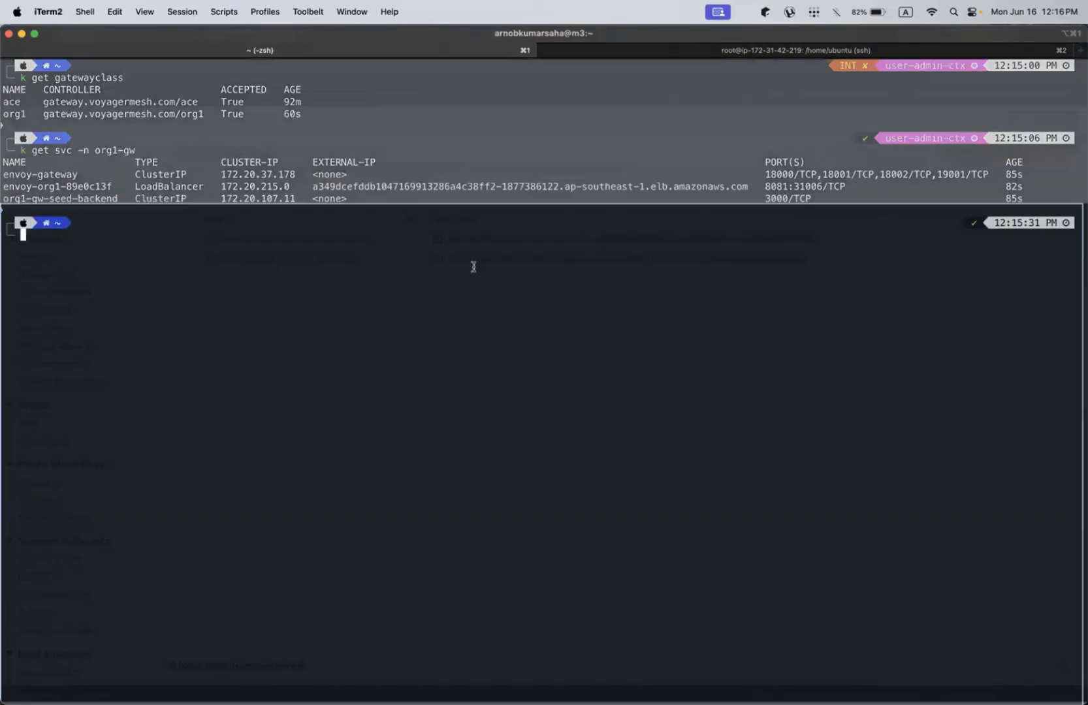
key(Up)
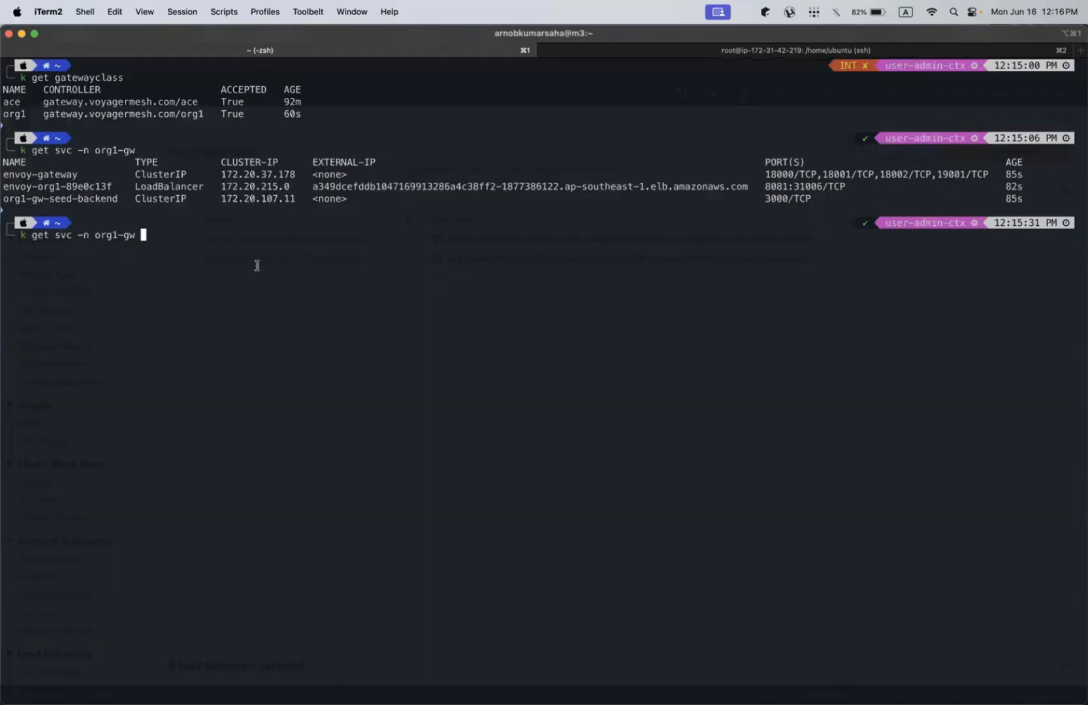
click(63, 186)
right_click(61, 187)
key(super+c)
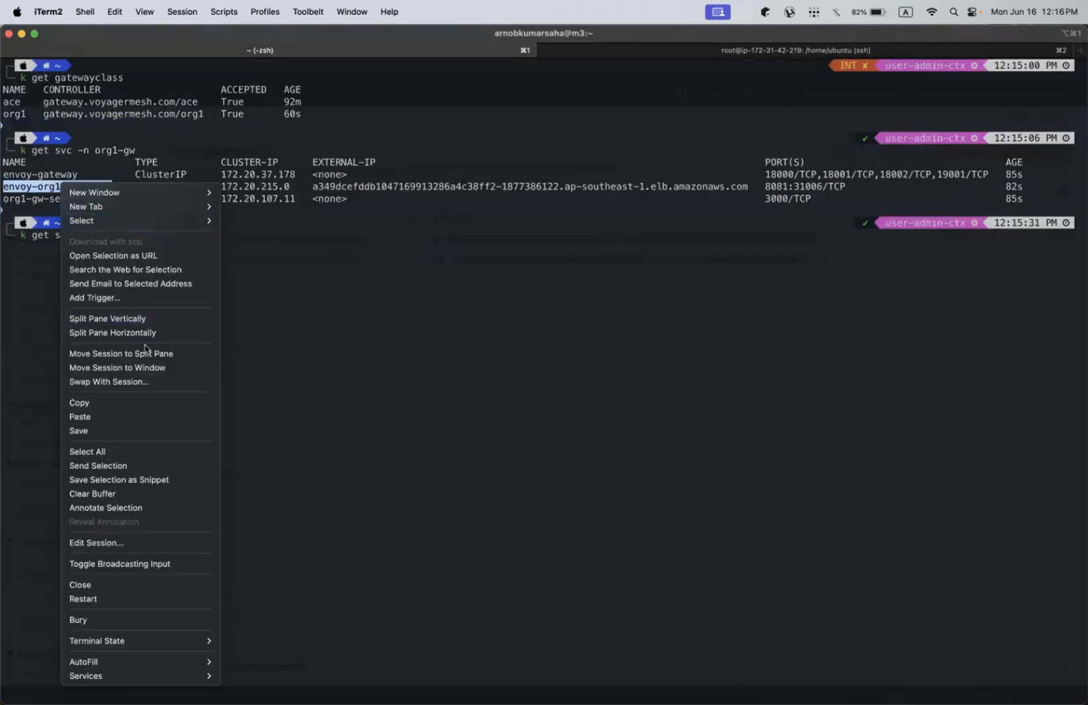
click(140, 403)
key(super+v)
key(Right)
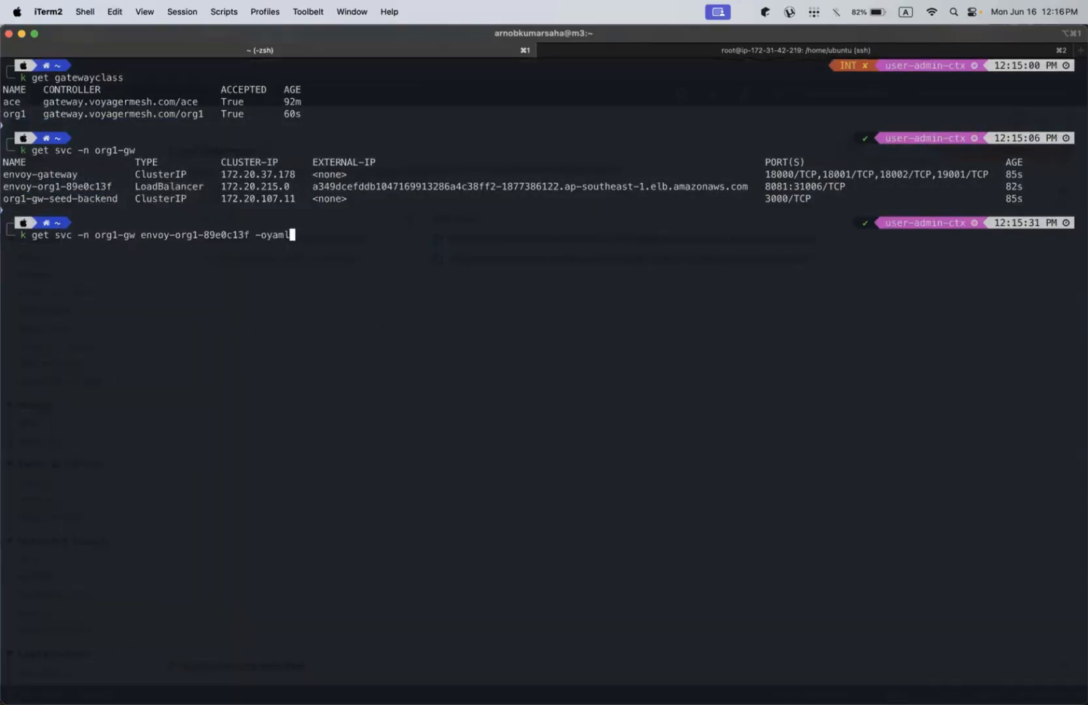
key(Return)
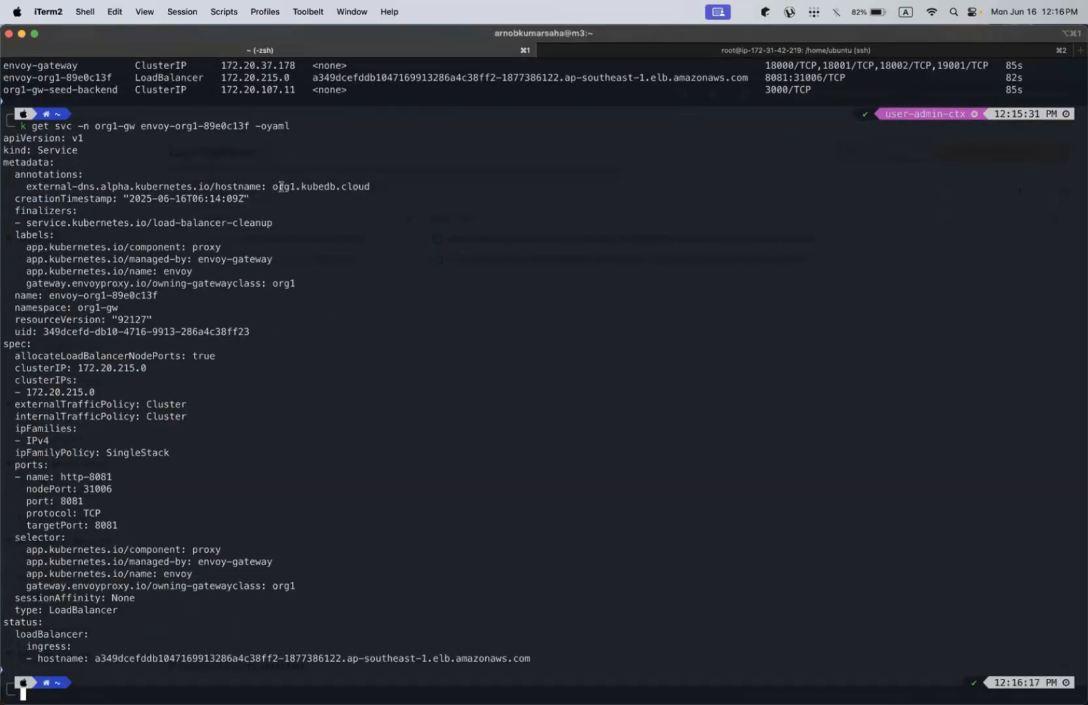
Examine the service's external-dns hostname annotation and compare it with the load balancer's external address.
drag(274, 186, 293, 185)
click(309, 201)
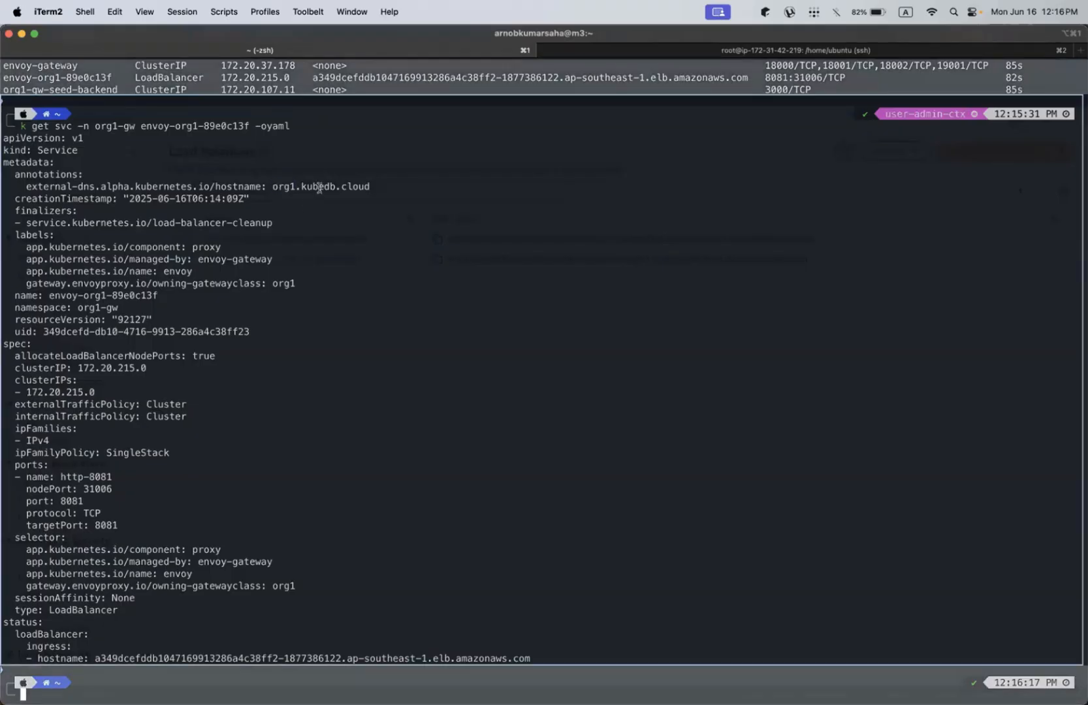
double_click(319, 187)
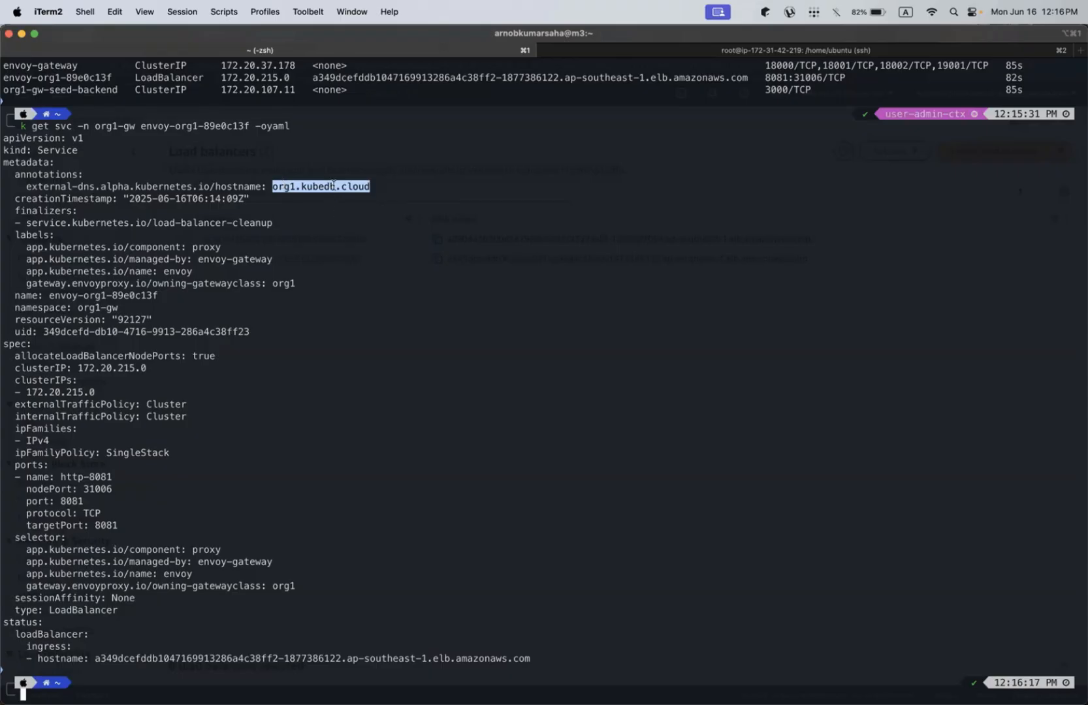
scroll(449, 163, up, 4)
click(491, 171)
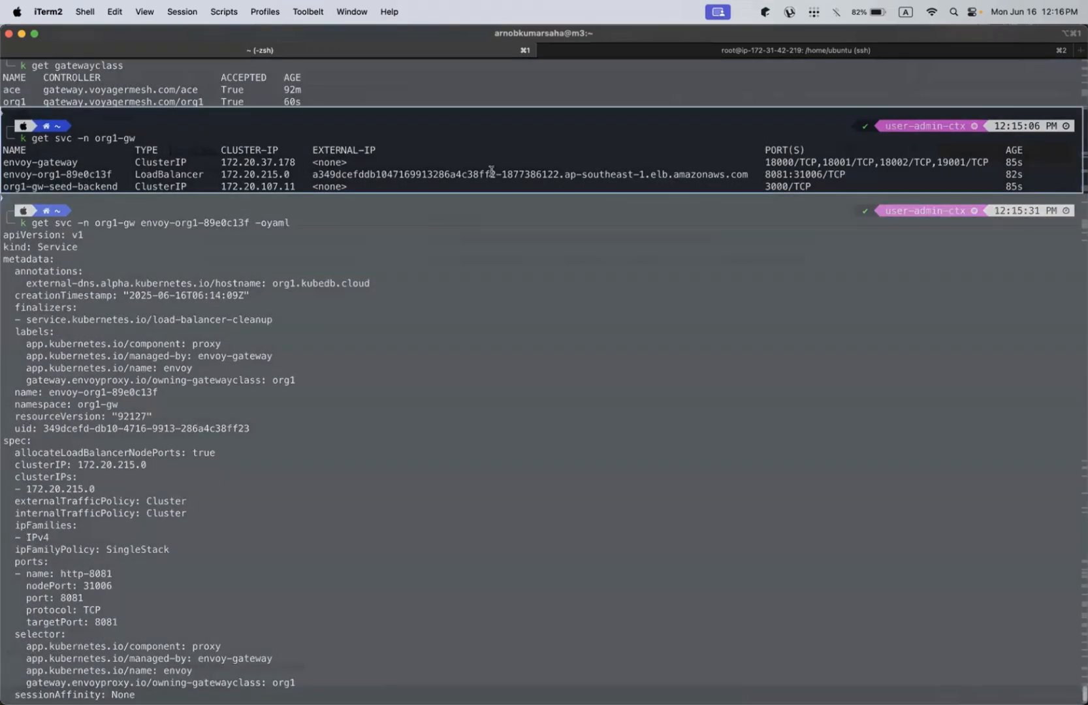
double_click(491, 174)
click(337, 285)
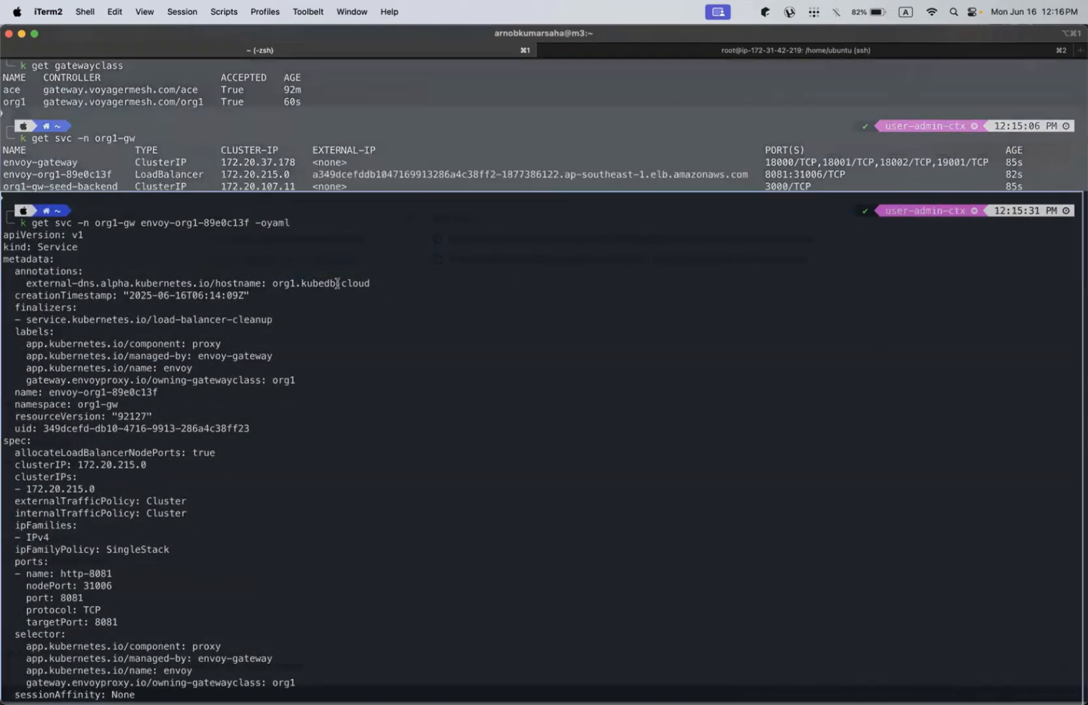
click(451, 311)
scroll(447, 431, down, 4)
key(ctrl+Up)
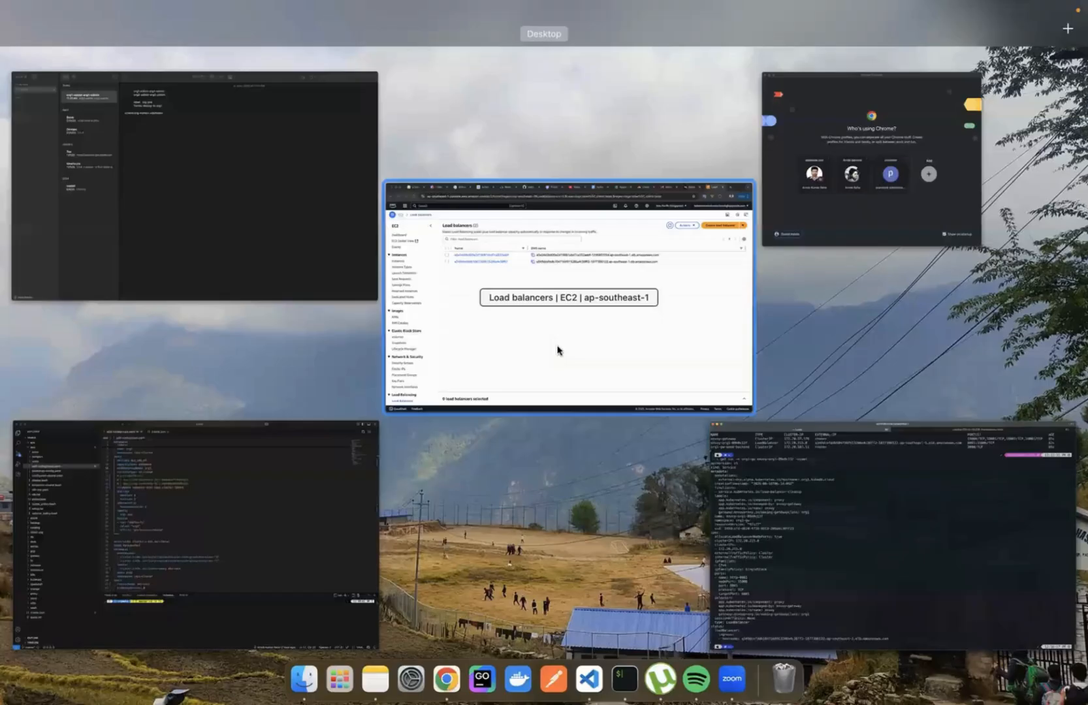
Switch to the Cloudflare DNS records of kubedb.cloud and start a new CNAME record named org1.
click(699, 193)
click(767, 37)
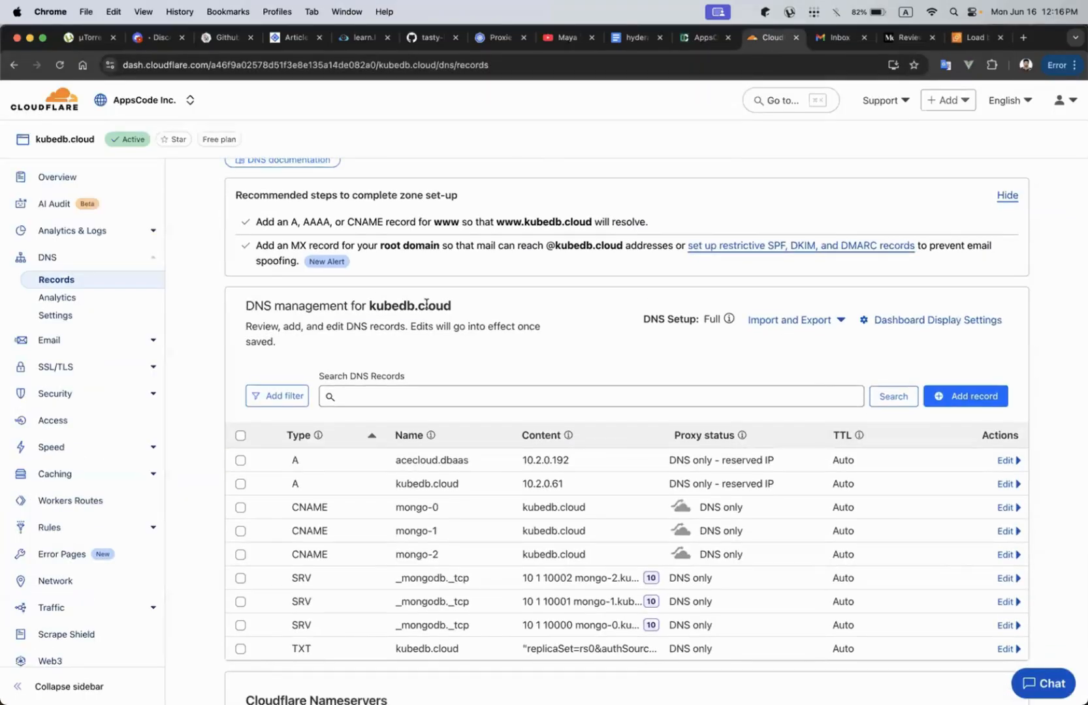
click(965, 396)
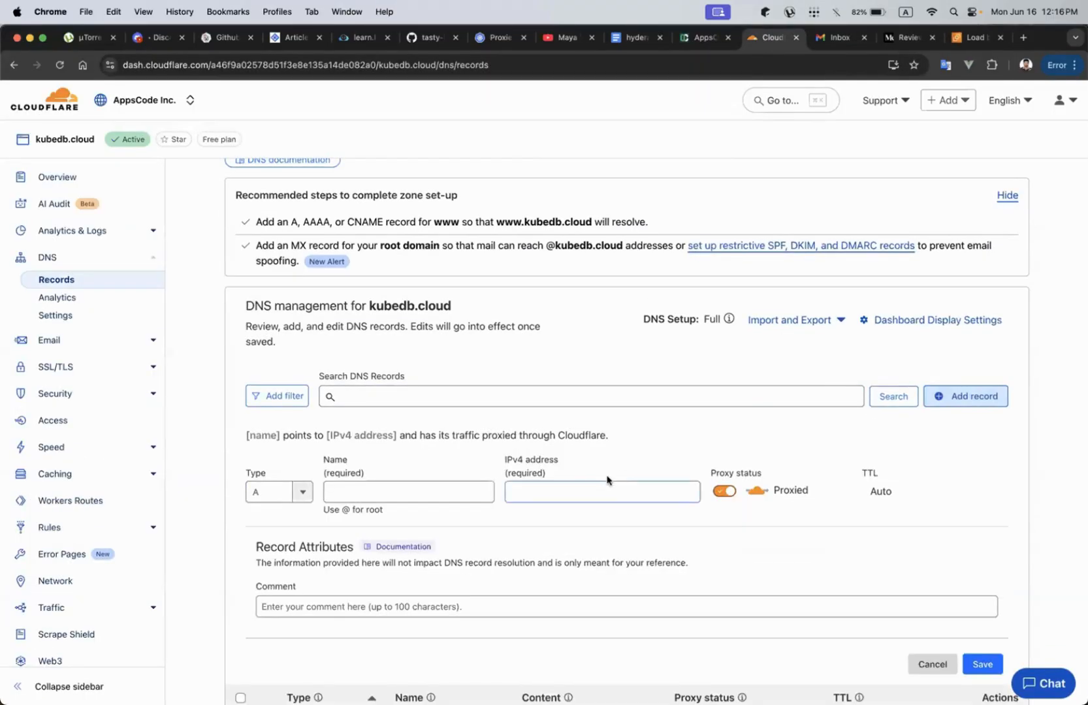
scroll(610, 482, down, 2)
click(272, 358)
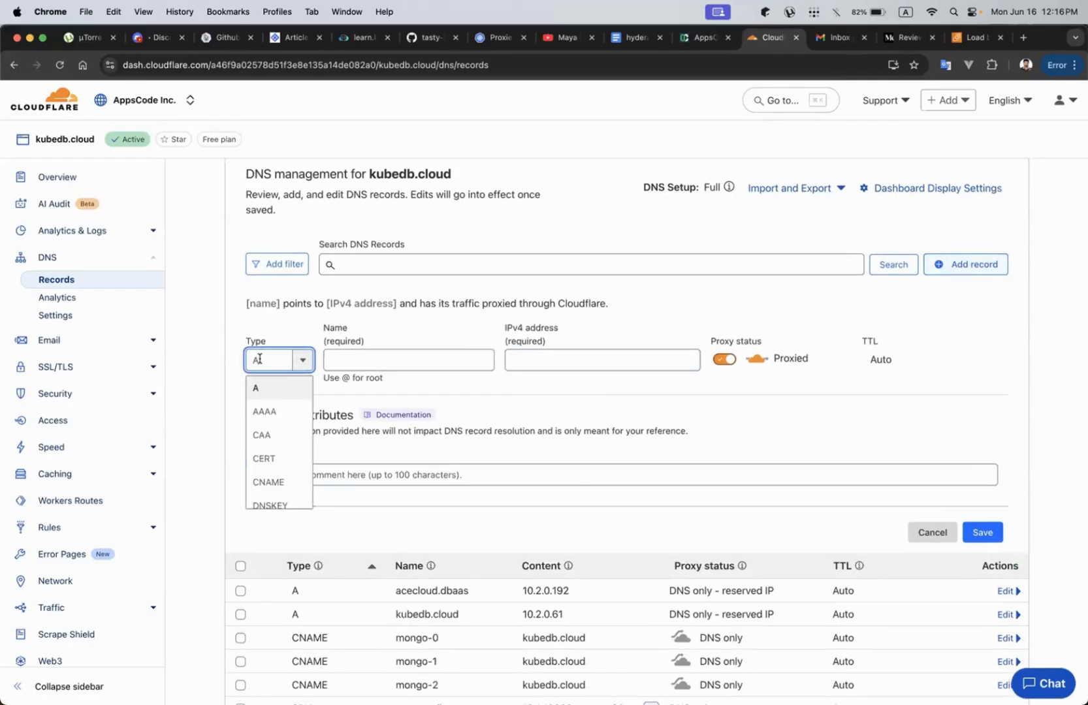
text(CN)
click(268, 390)
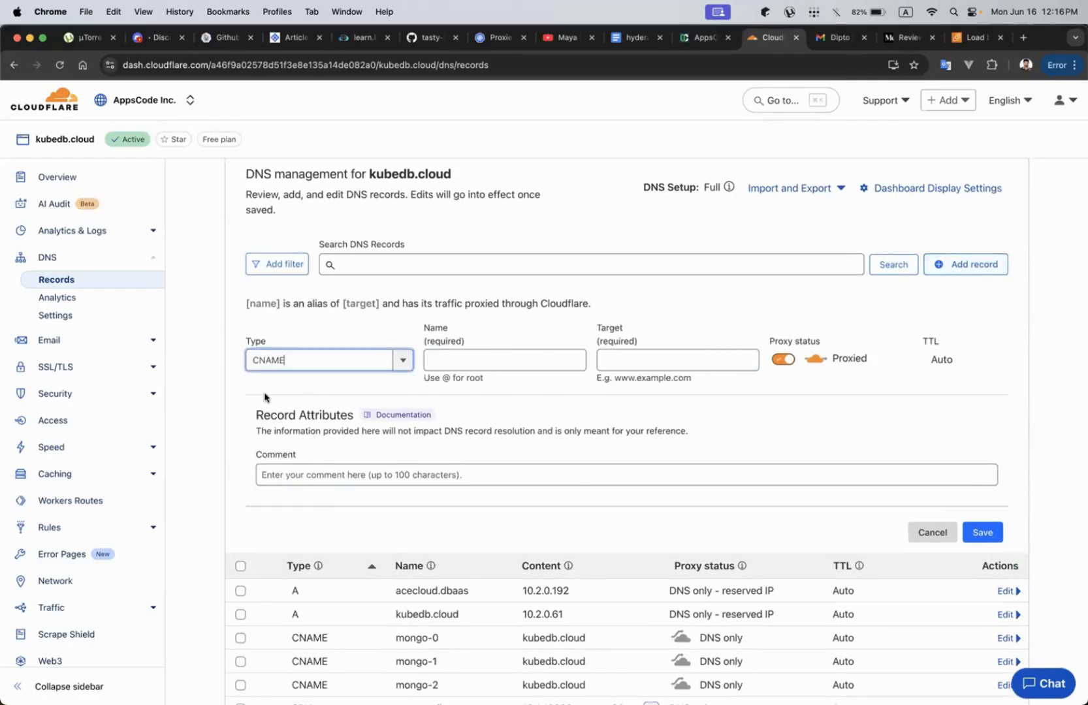
click(515, 357)
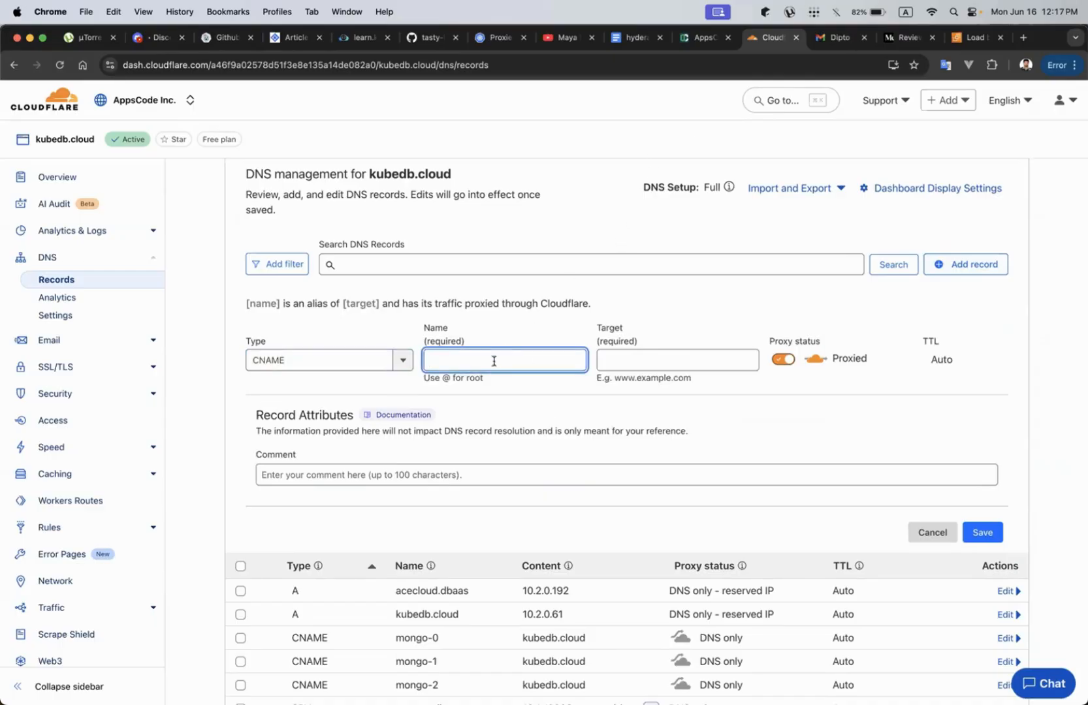
text(org1)
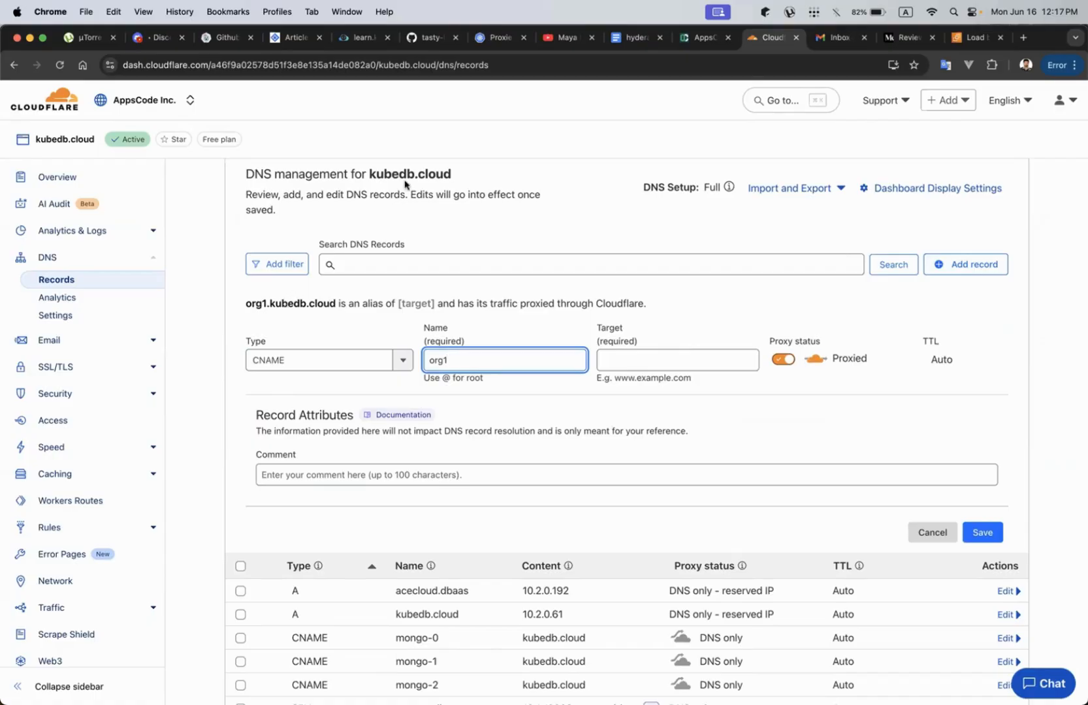
Check the creation dates on the AWS Load balancers page and copy the DNS name of the most recently created load balancer.
click(637, 352)
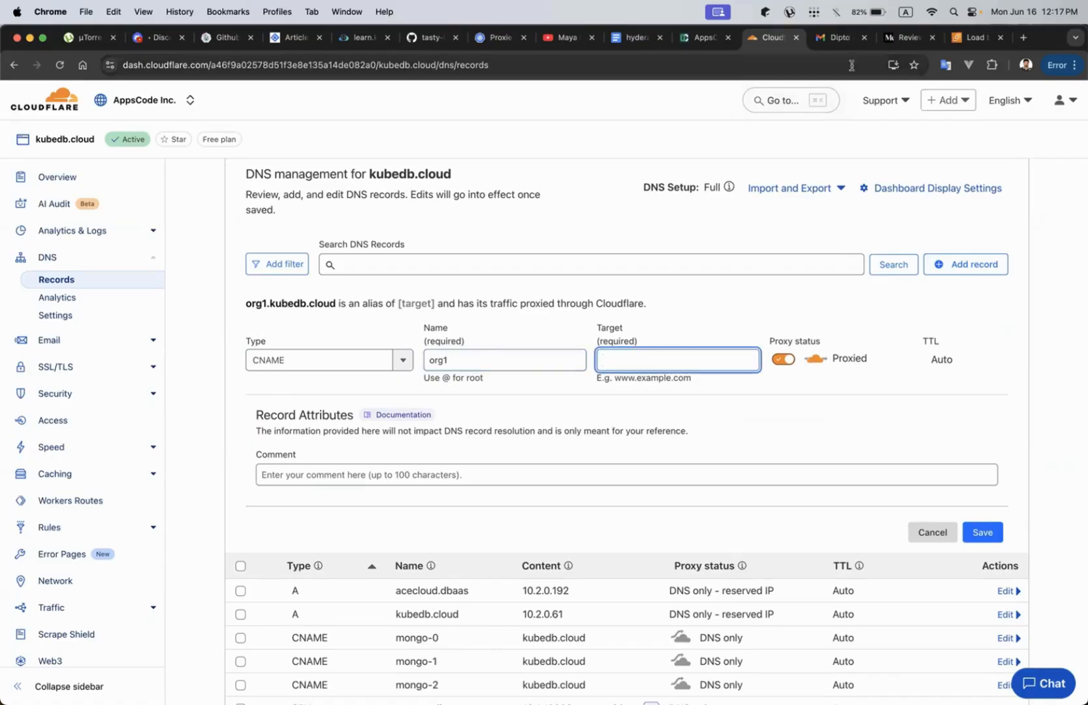
click(968, 43)
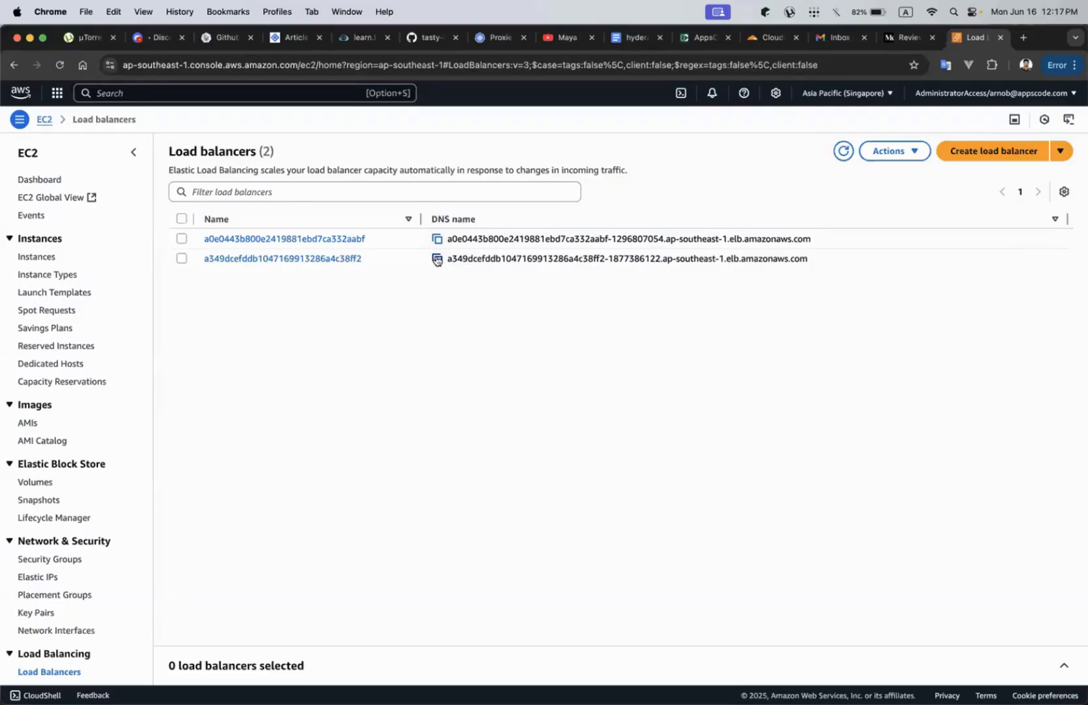
scroll(744, 255, right, 5)
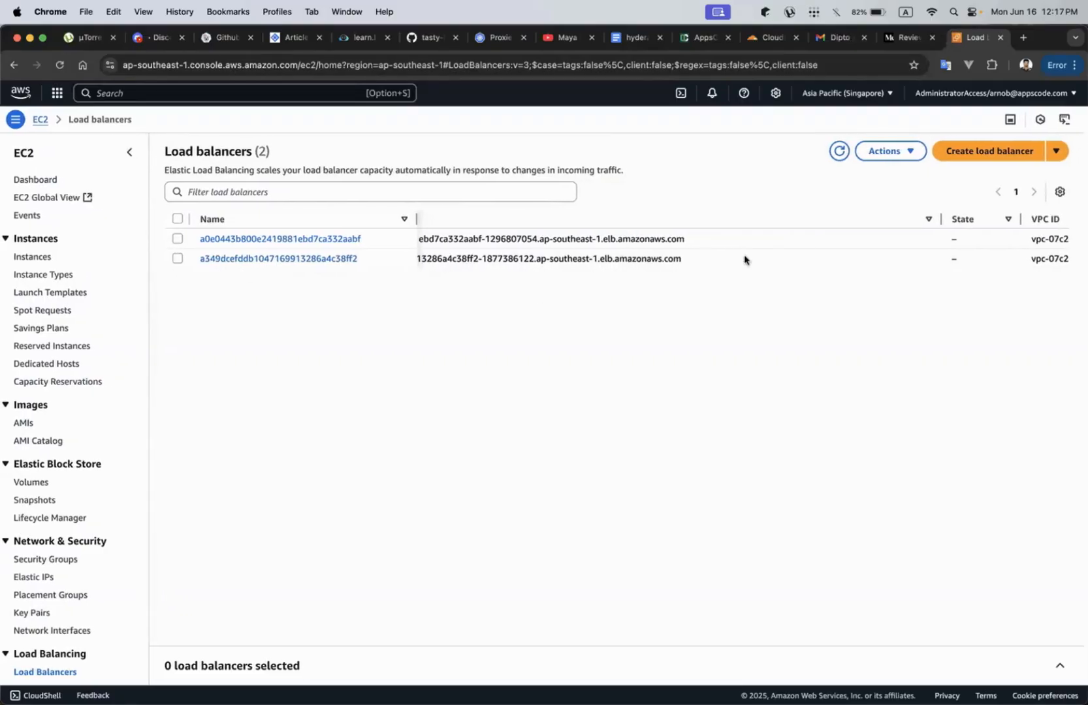
scroll(716, 261, right, 10)
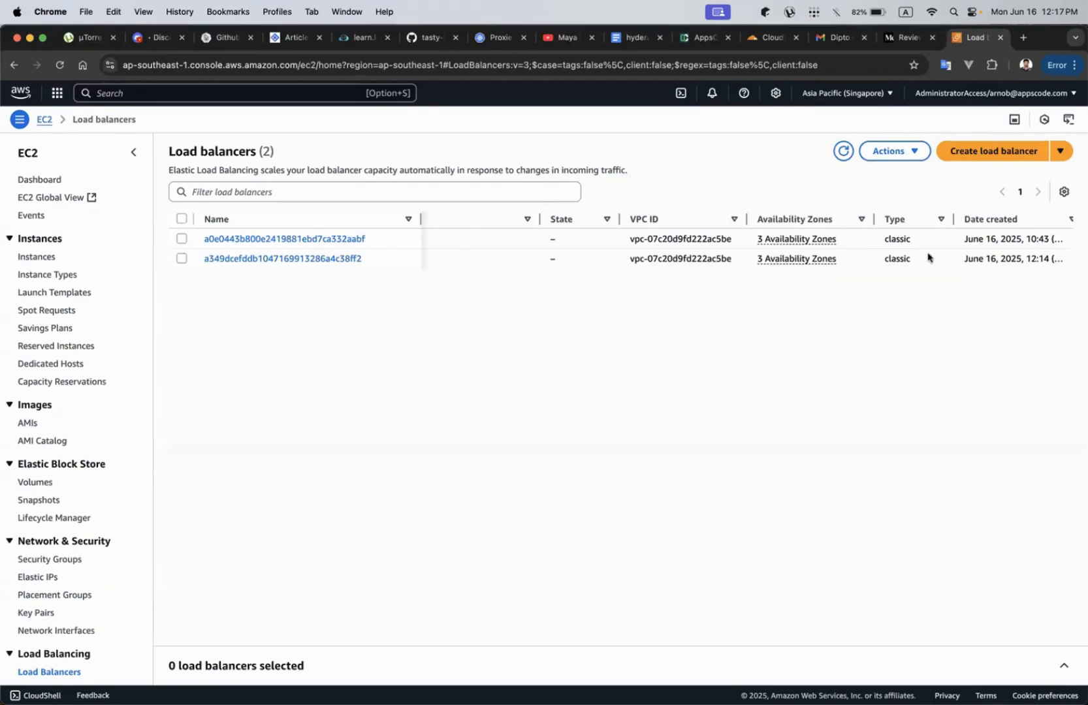
scroll(498, 245, left, 5)
scroll(481, 242, left, 5)
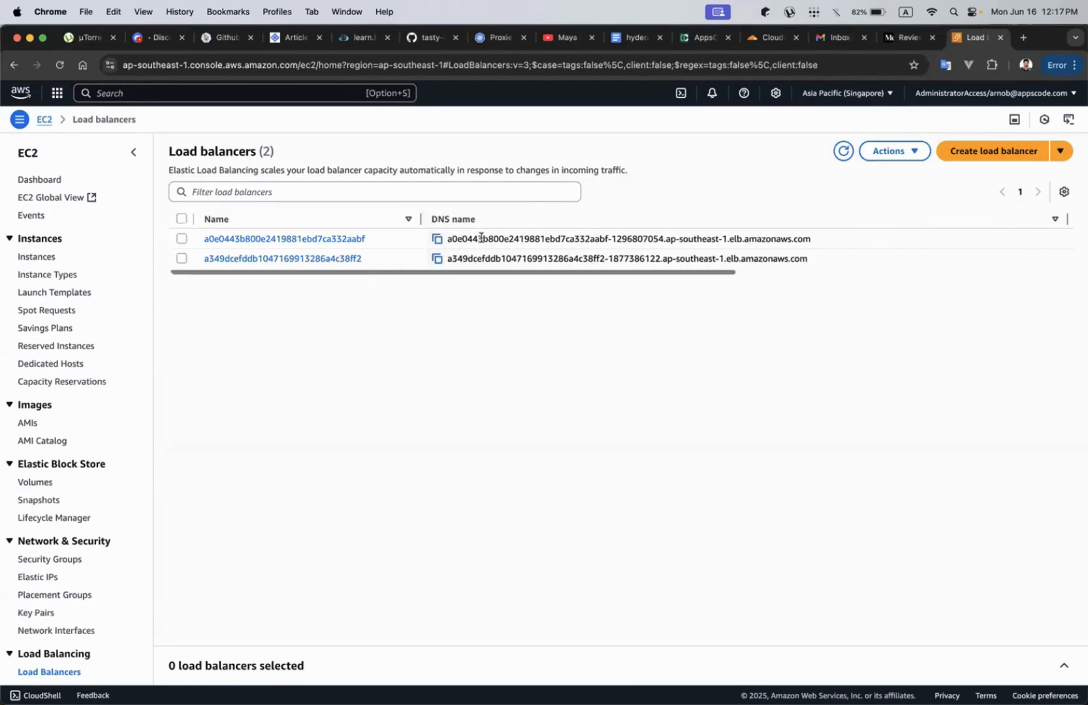
click(436, 259)
Return to Cloudflare, paste the load balancer's DNS name as the org1 record's target, turn off proxying and save the record.
key(ctrl+Up)
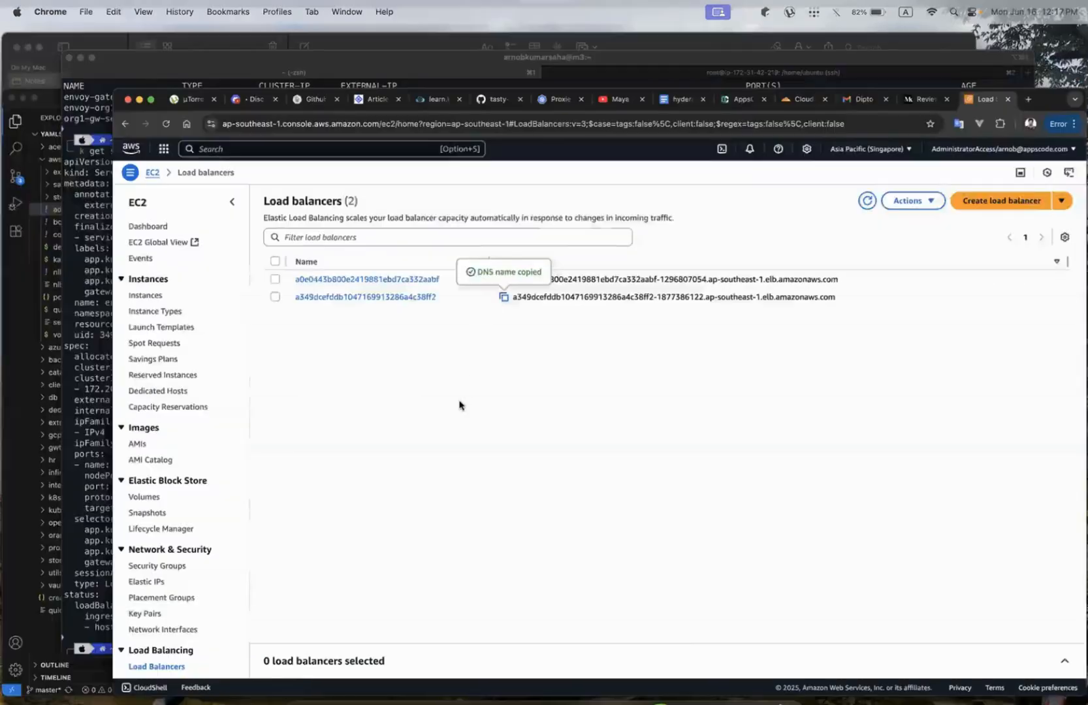
click(567, 322)
key(ctrl+Up)
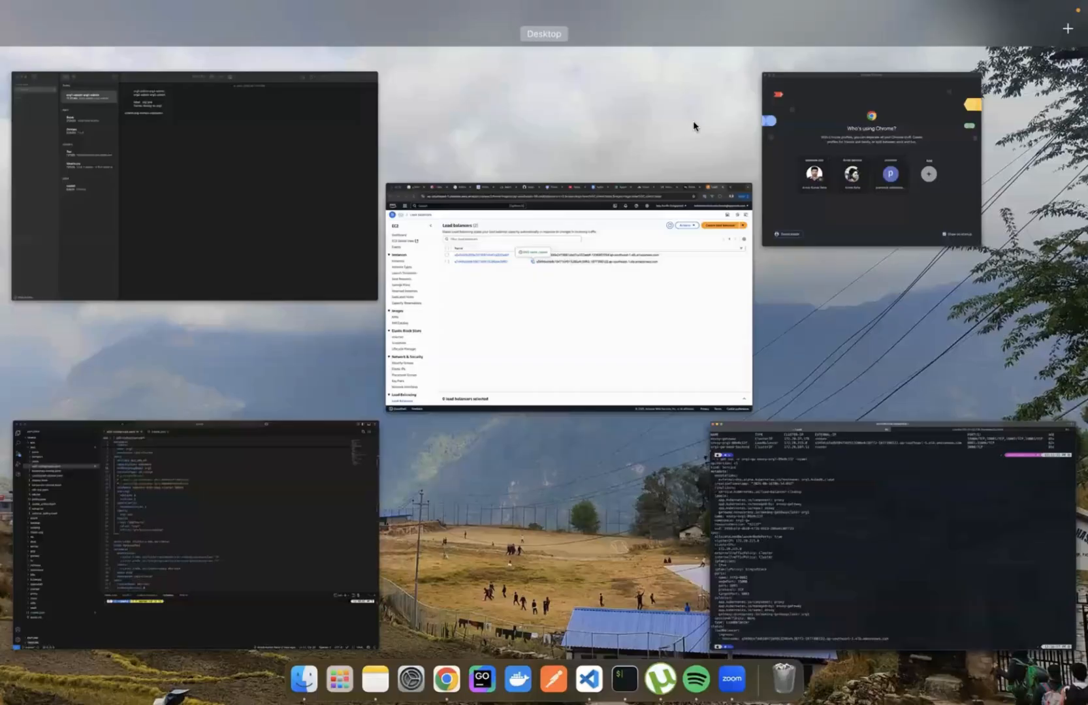
click(566, 230)
click(771, 38)
click(658, 352)
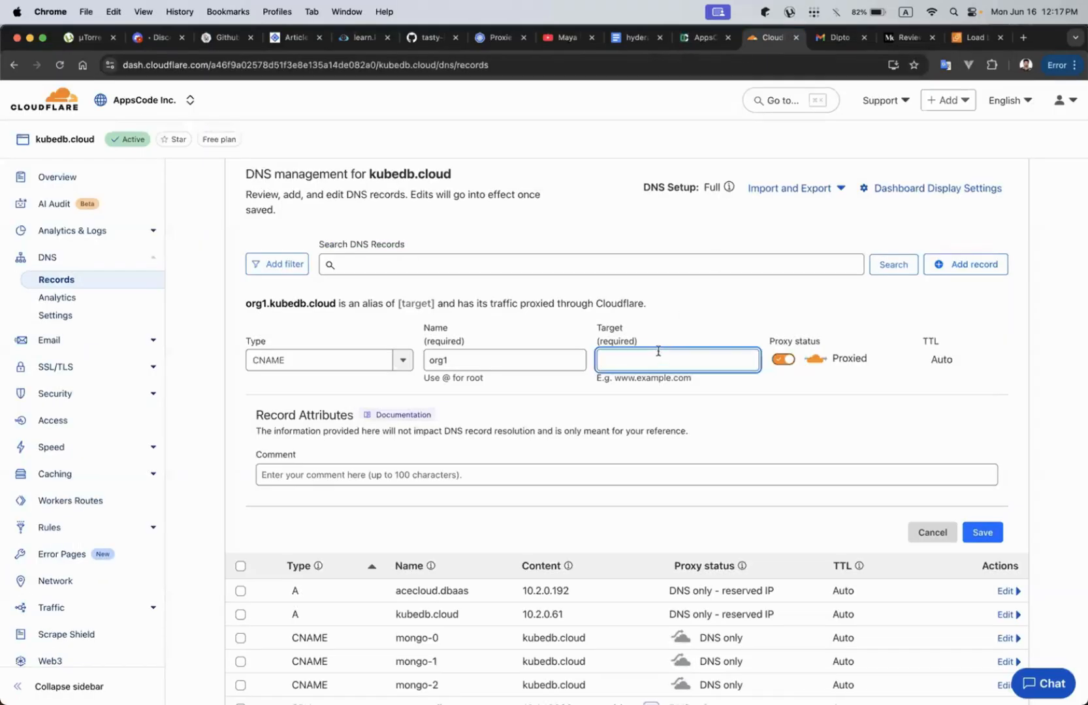
key(super+v)
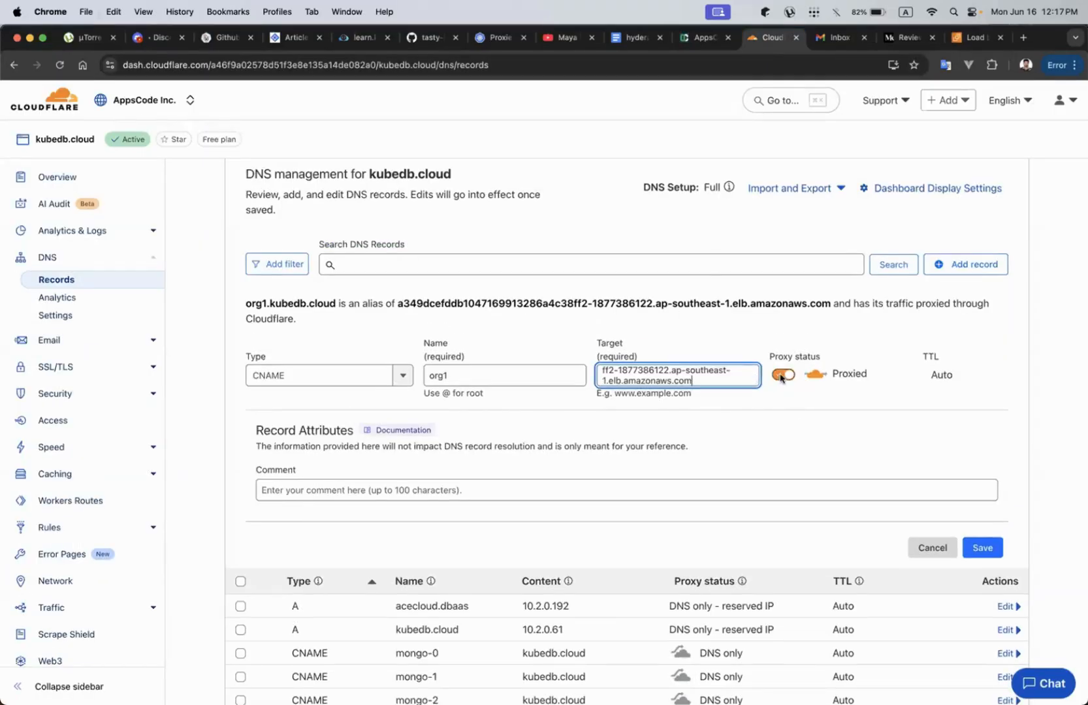
click(782, 361)
click(984, 533)
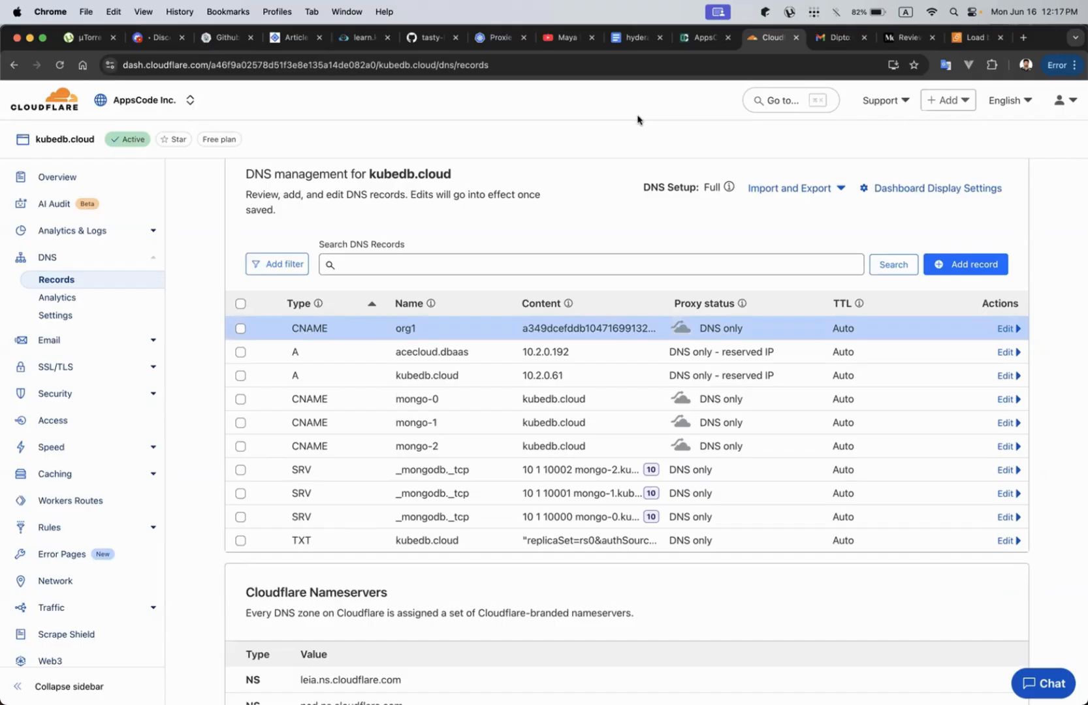
Open a new incognito window and copy the base address of the AppsCode site from its existing tab.
click(1062, 65)
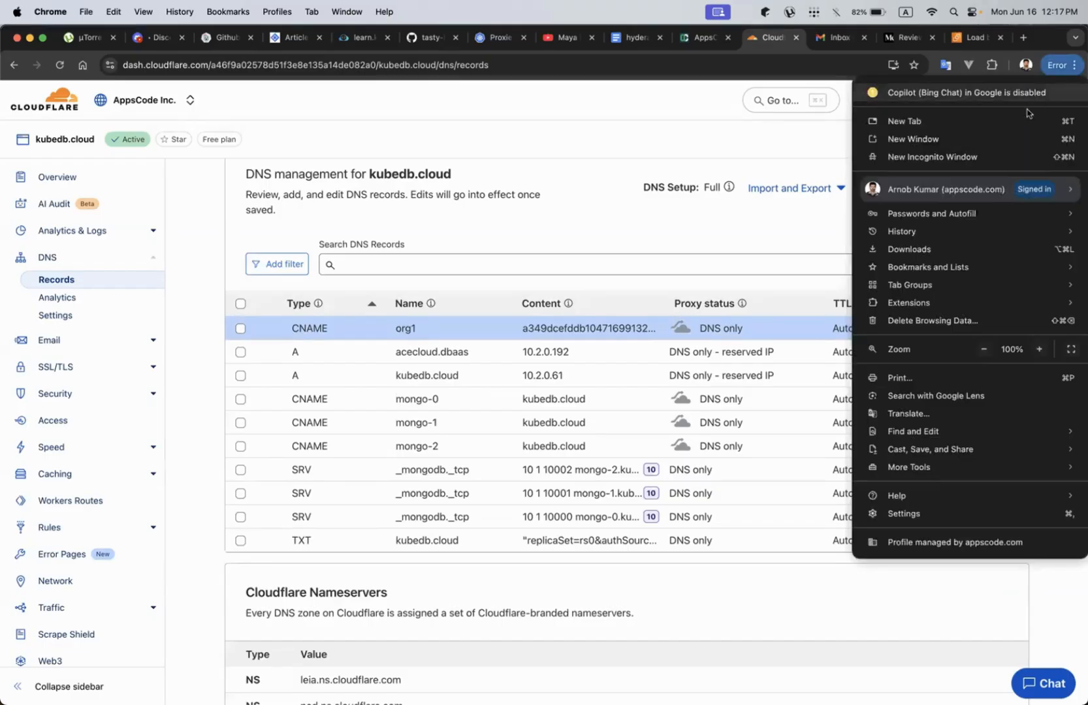
click(963, 158)
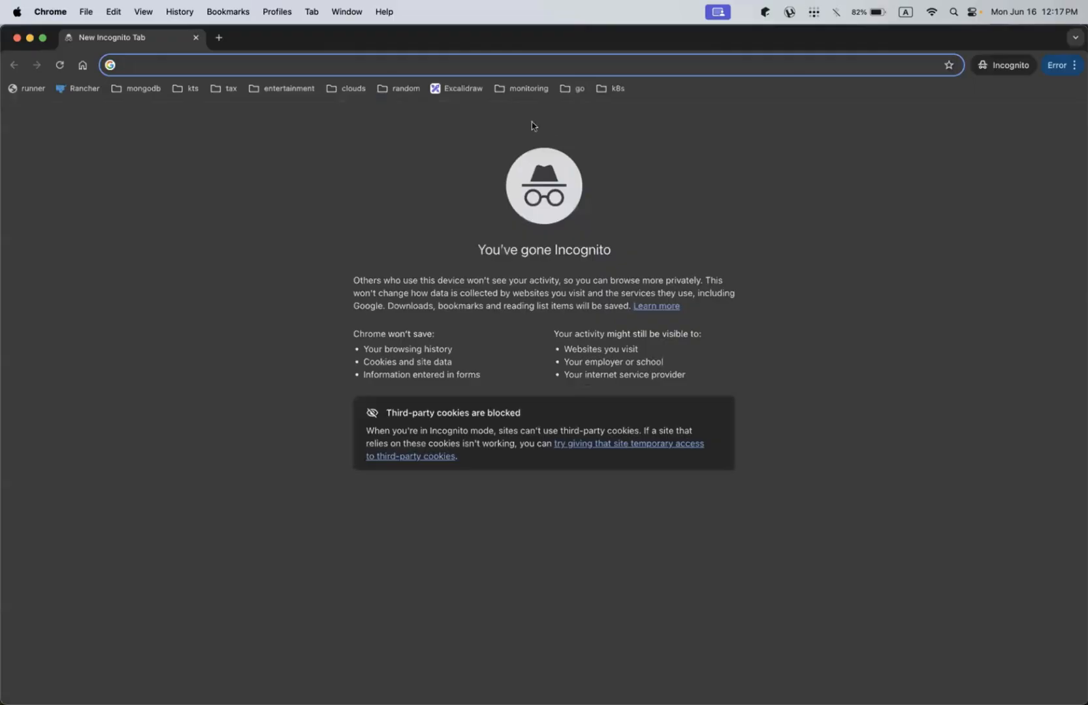
drag(908, 43, 905, 420)
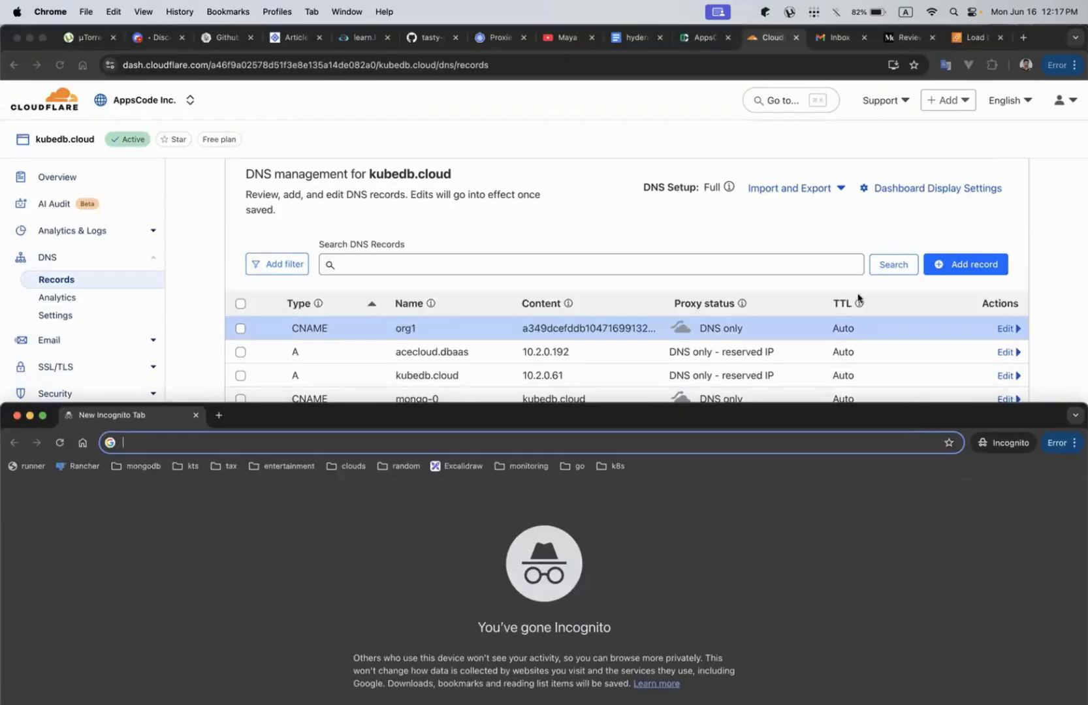
click(702, 38)
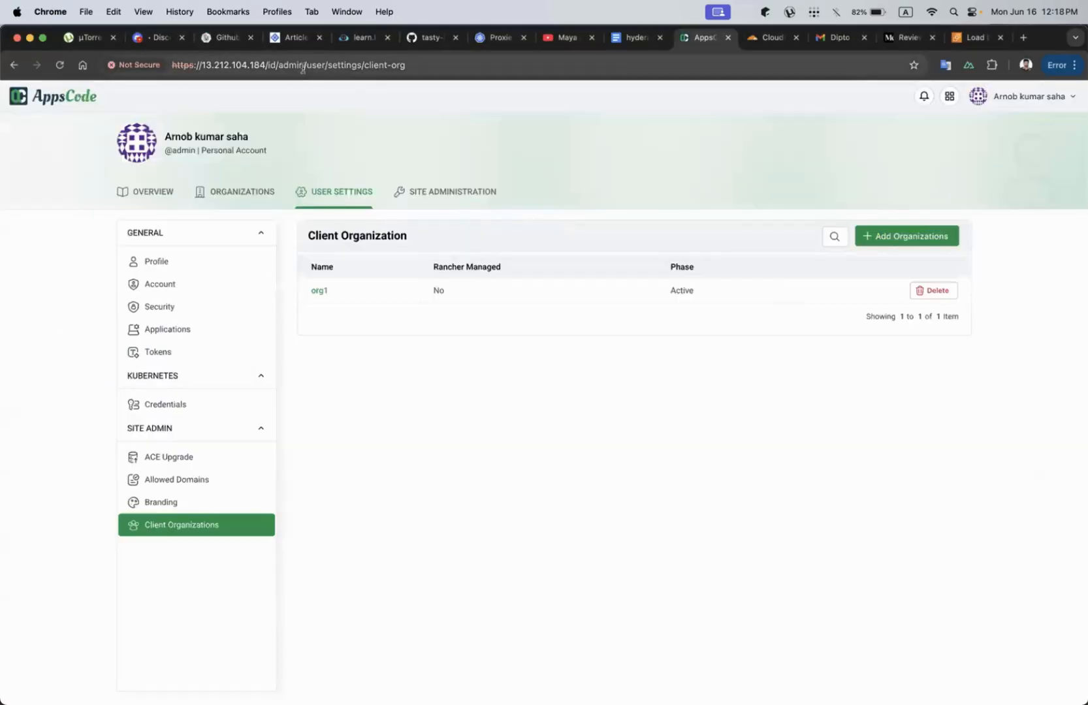
click(264, 62)
key(ctrl+Up)
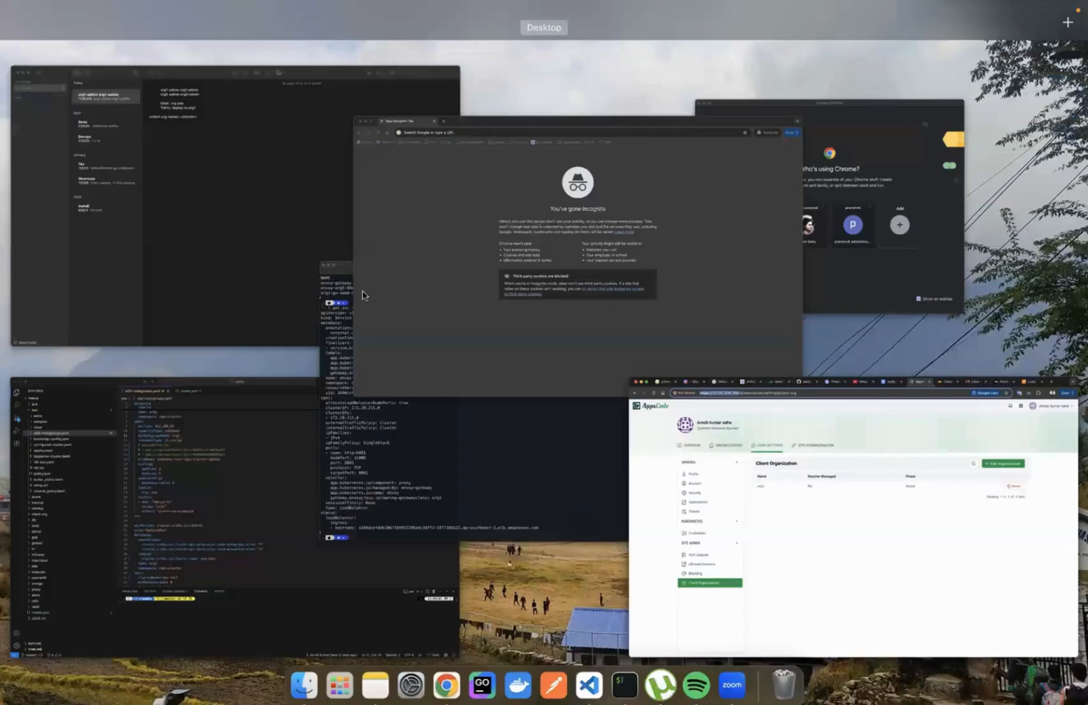
click(485, 124)
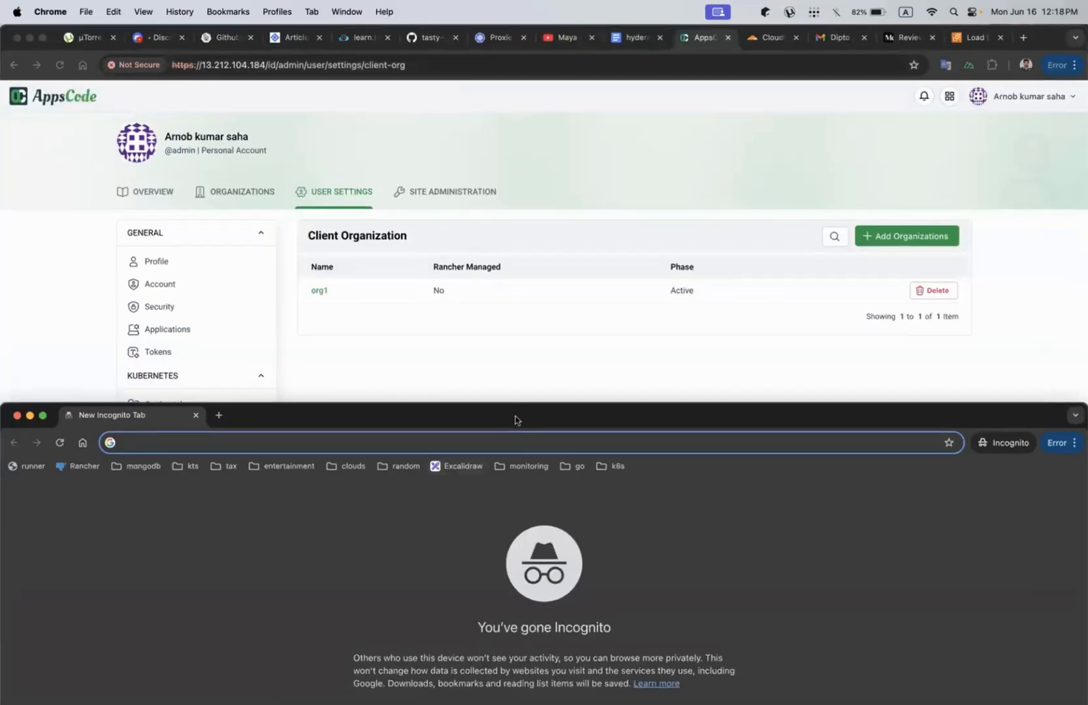
drag(513, 418, 506, 102)
text(https://13.212.104.184/)
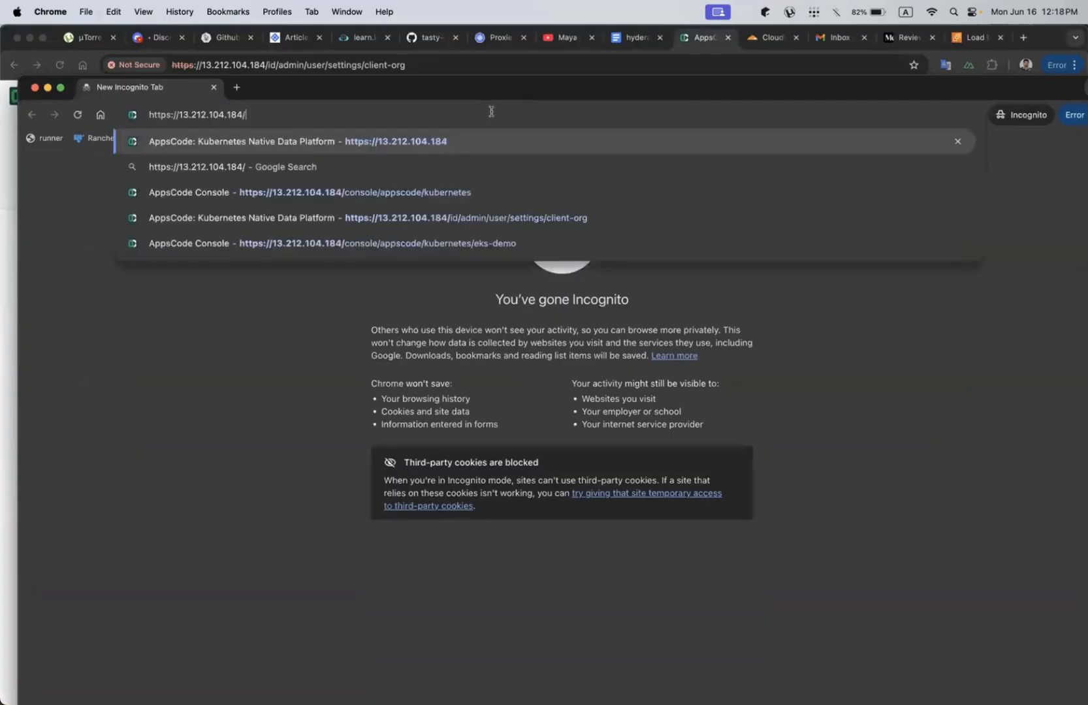
key(Return)
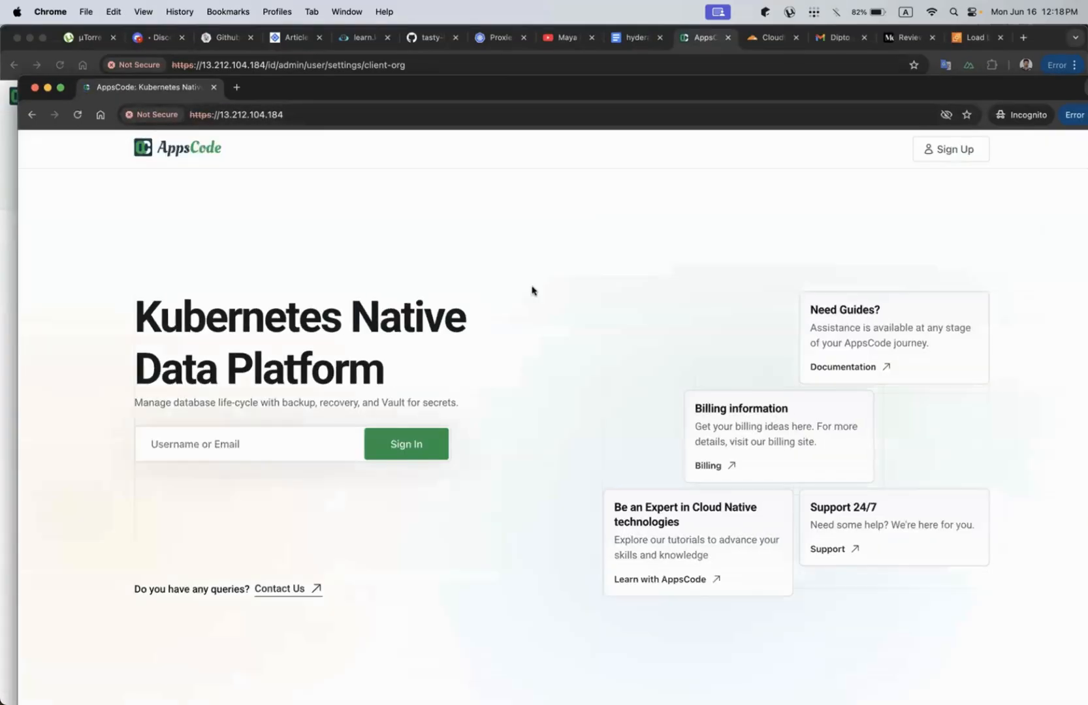
Sign in to AppsCode as org1-admin, entering the account password.
click(325, 439)
text(o)
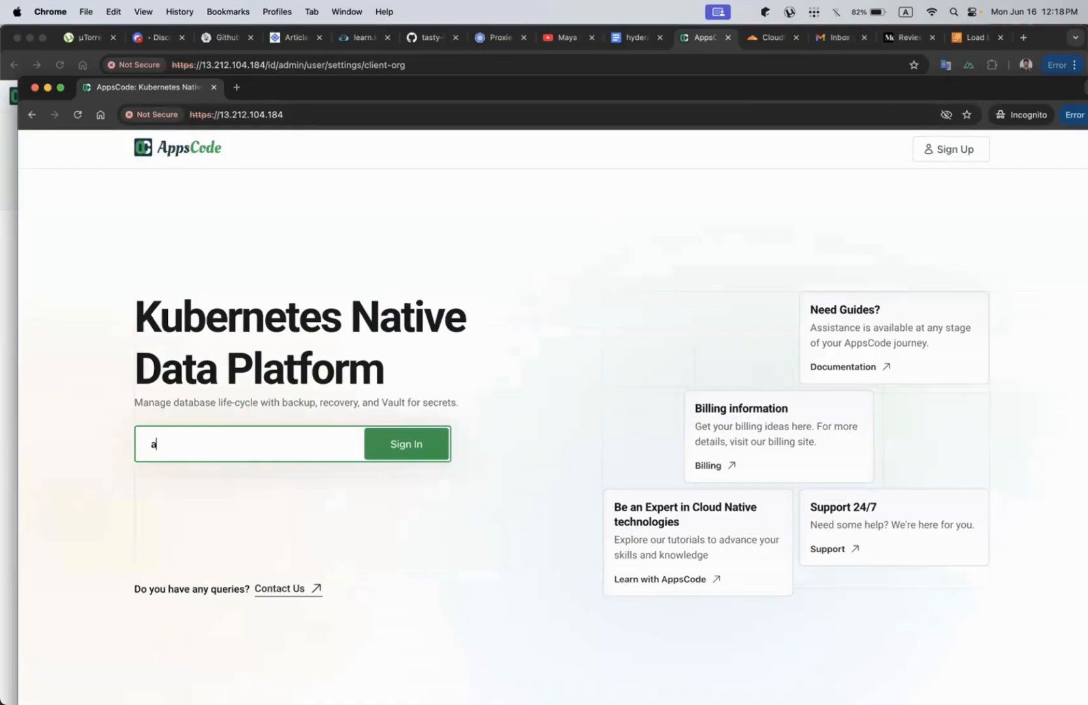
key(BackSpace)
text(org1-admin)
key(super+a)
click(402, 444)
click(659, 419)
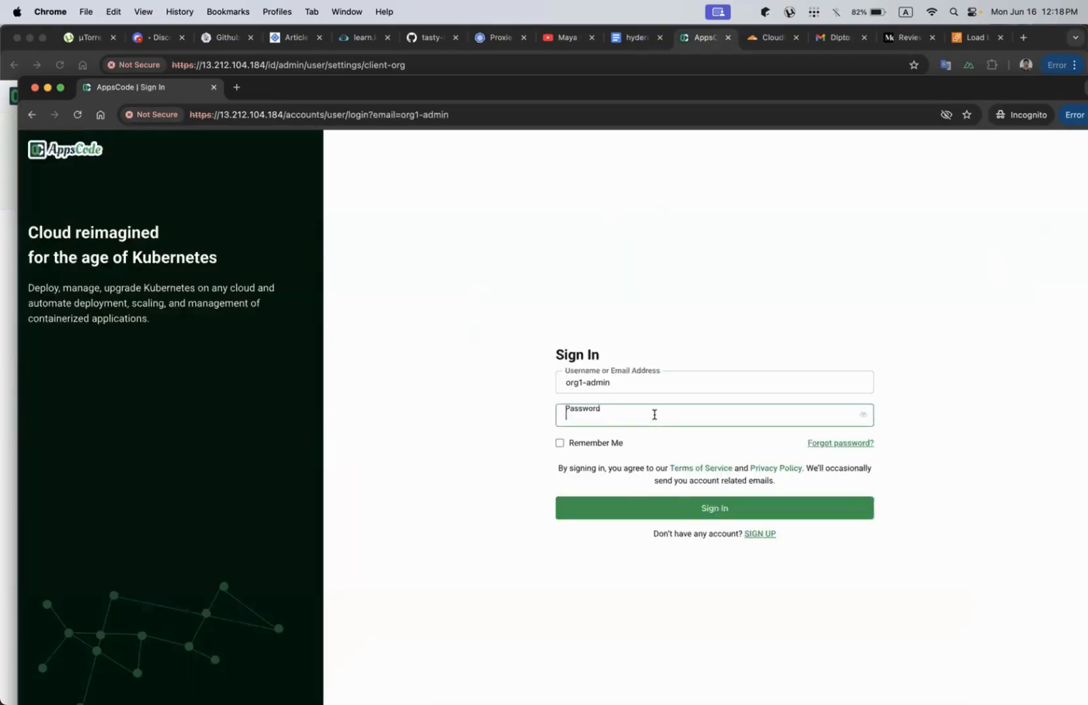
key(super+v)
click(730, 516)
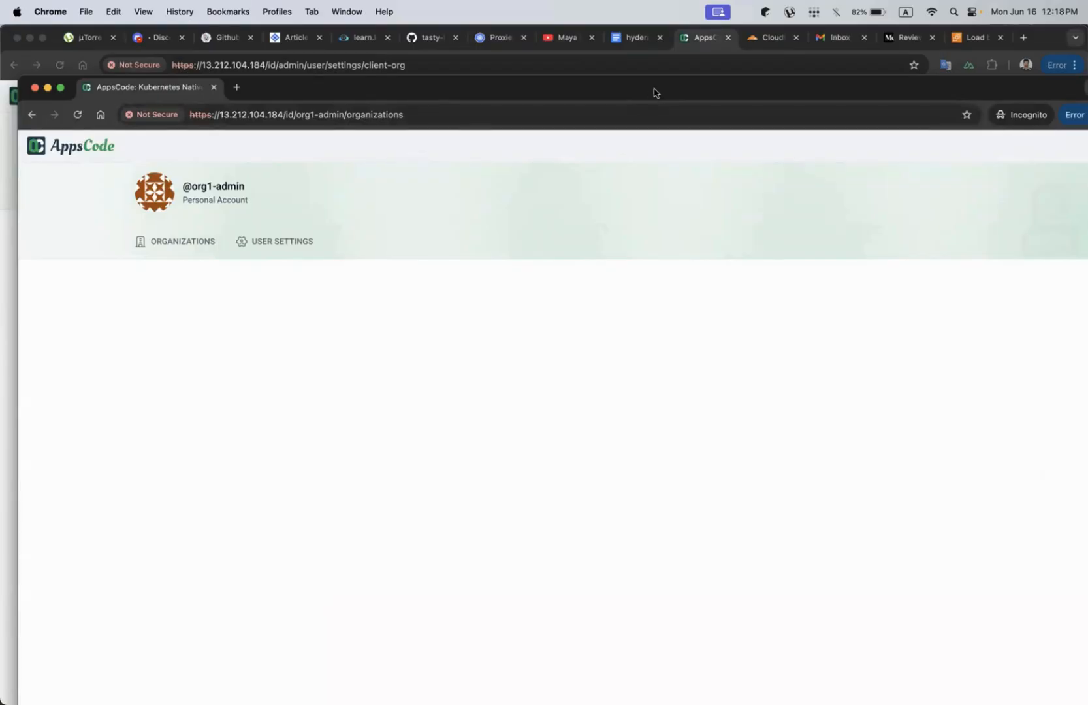
Move the incognito window up, visit the user settings, and reload AppsCode from its root address.
drag(655, 92, 635, 21)
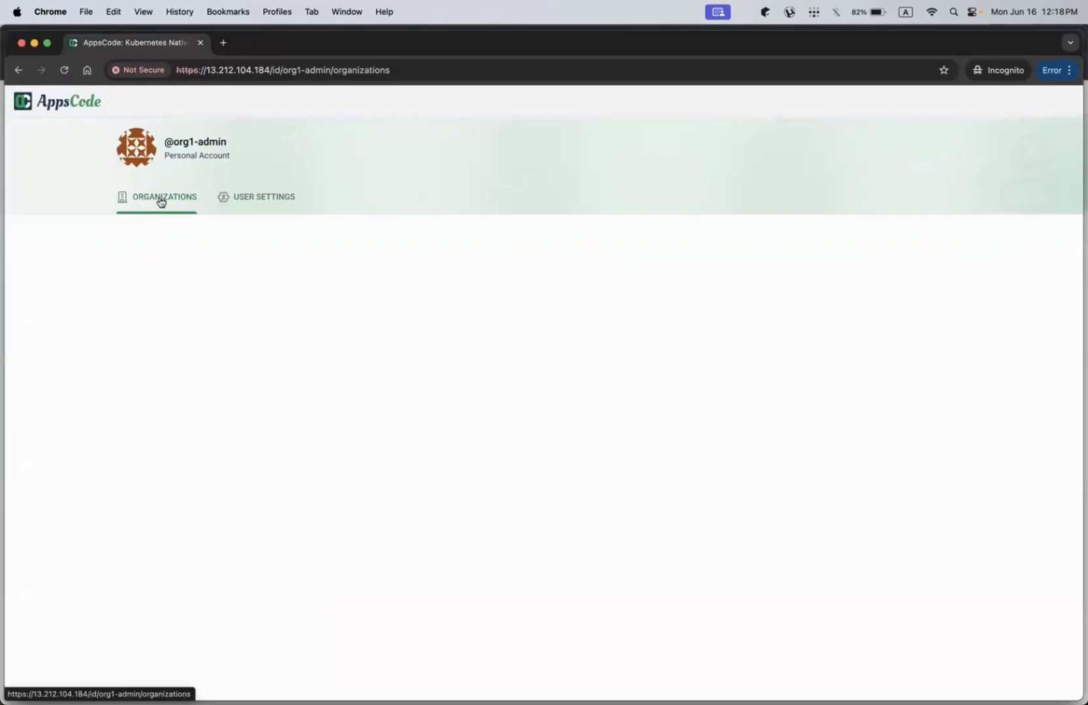
click(257, 207)
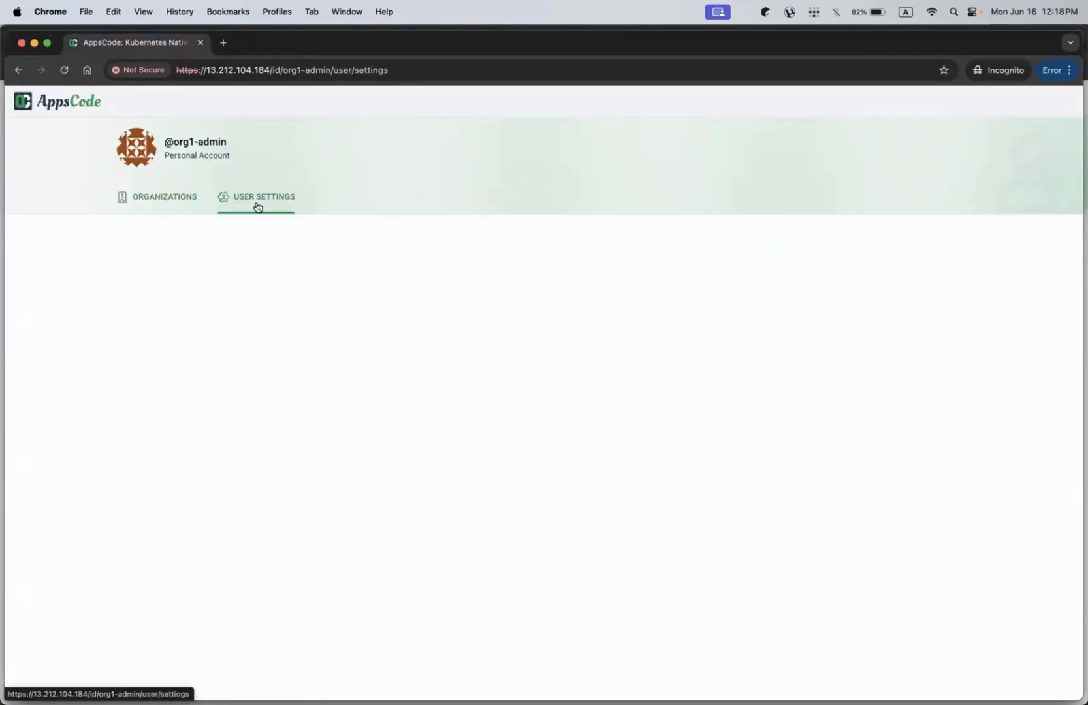
drag(272, 70, 489, 66)
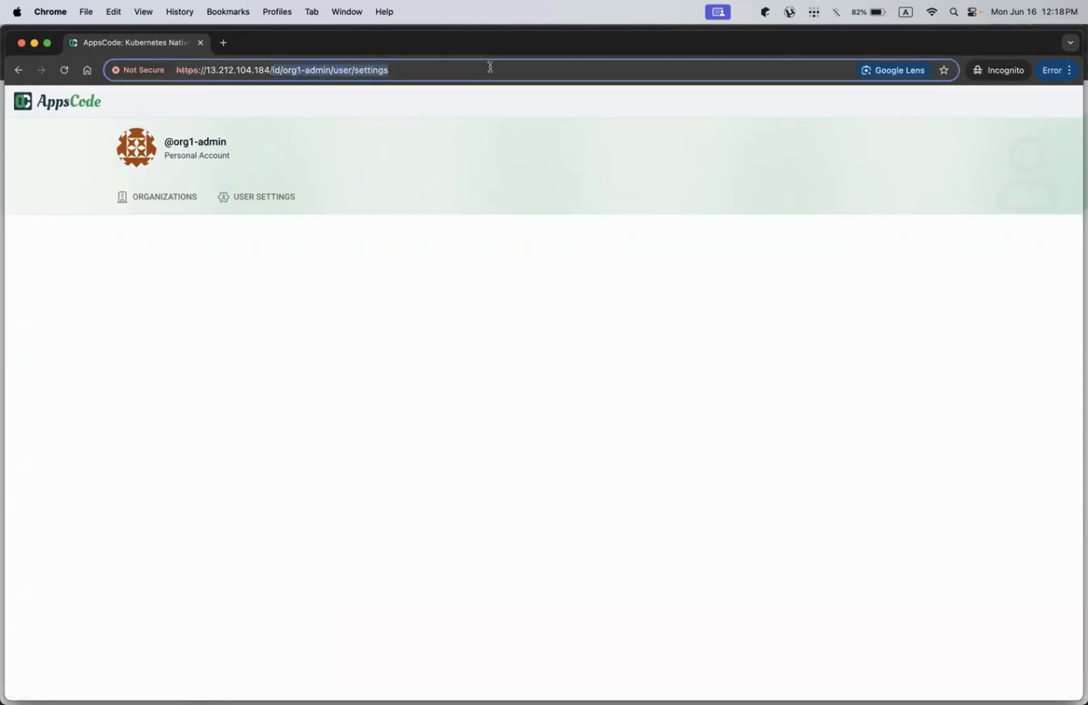
key(BackSpace)
key(Return)
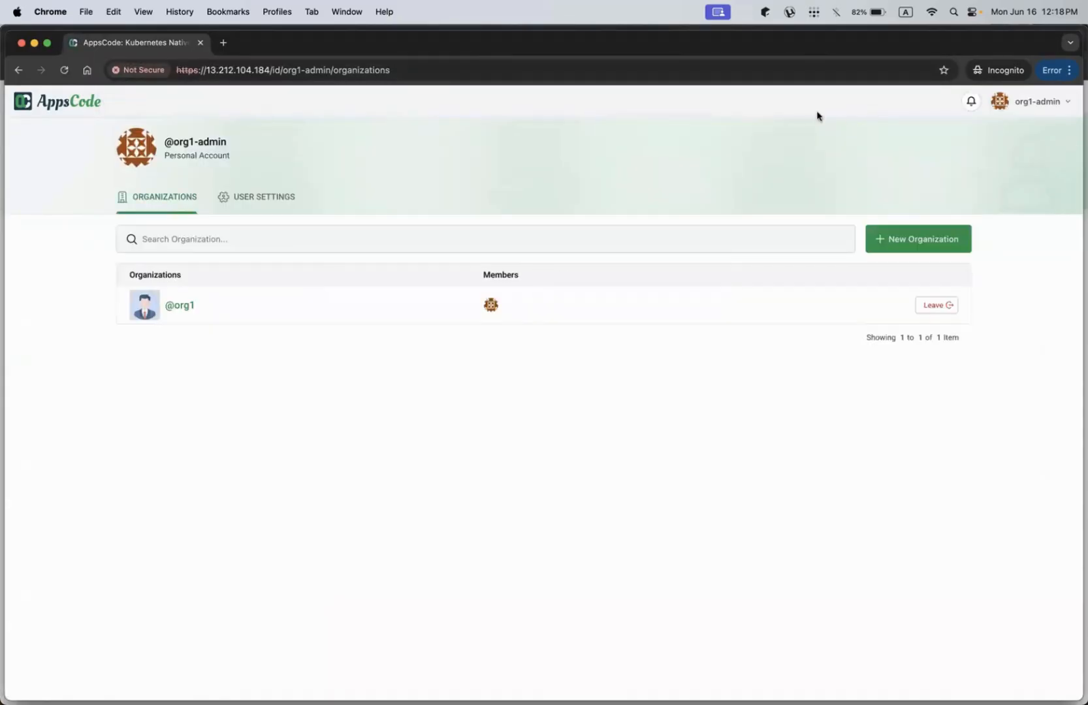
Open the org1-admin account menu and expand the list of accounts available for switching.
click(1036, 105)
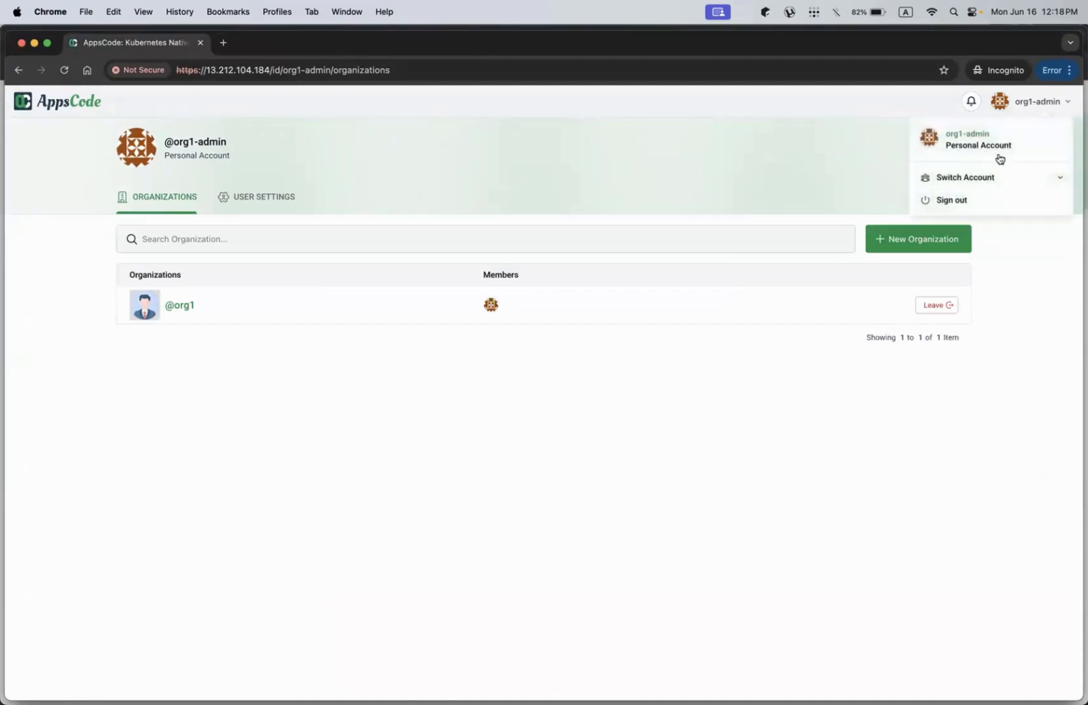
click(988, 177)
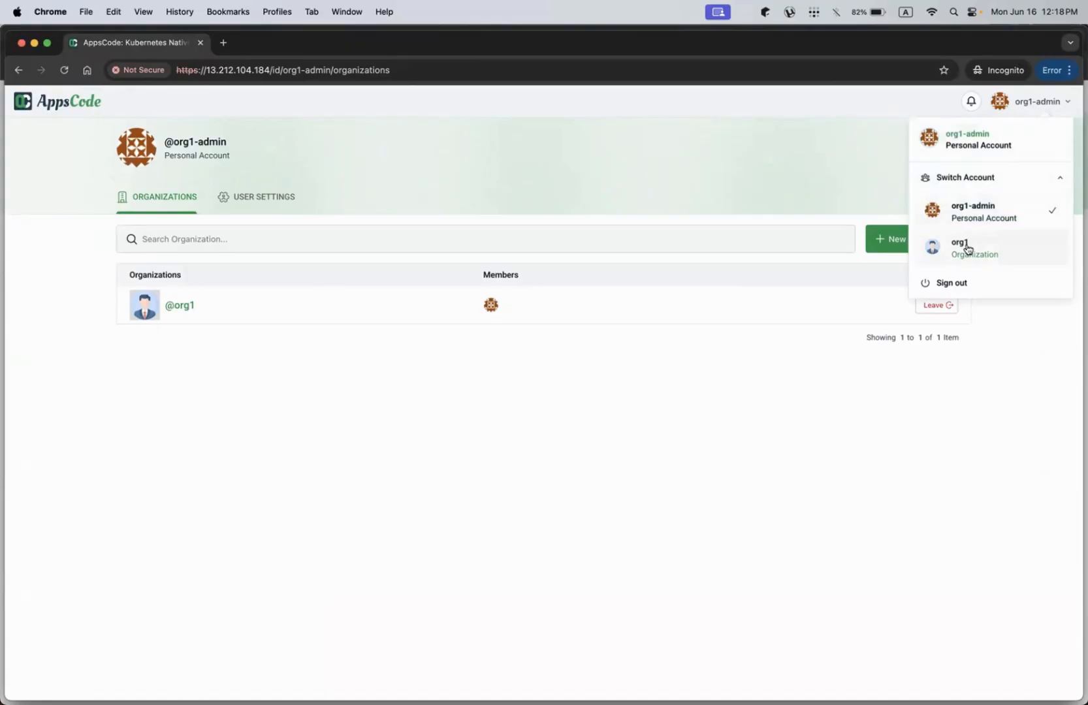
Switch to the org1 organization account, open KubeDB for it, and close the previous browser tab.
click(968, 249)
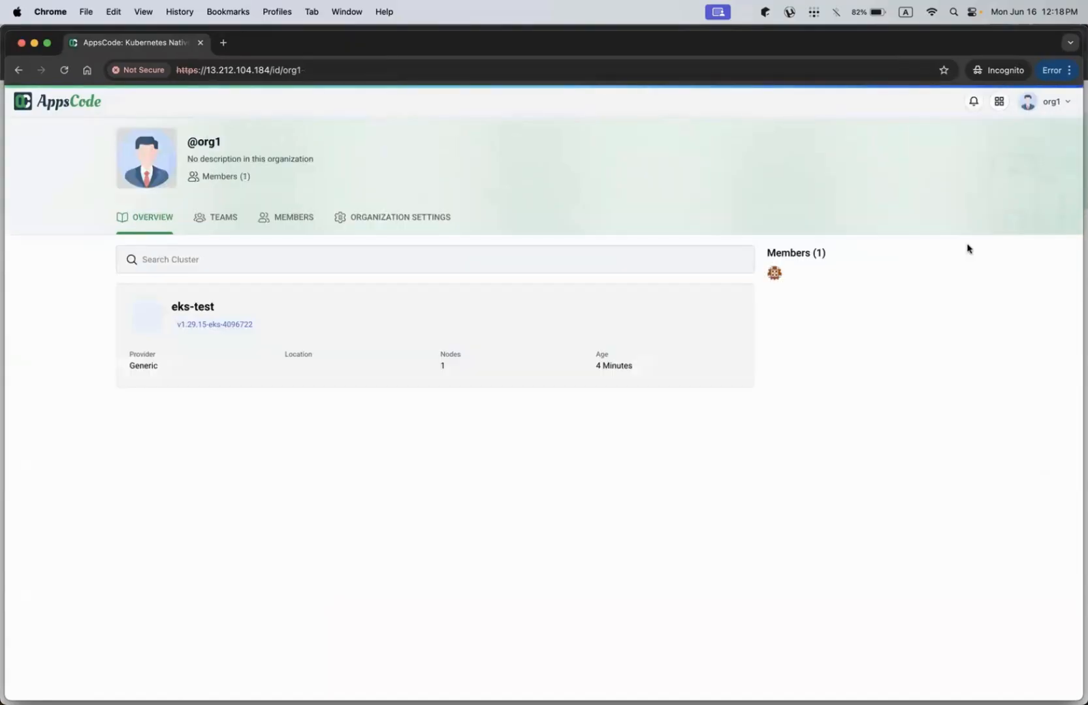
click(1002, 109)
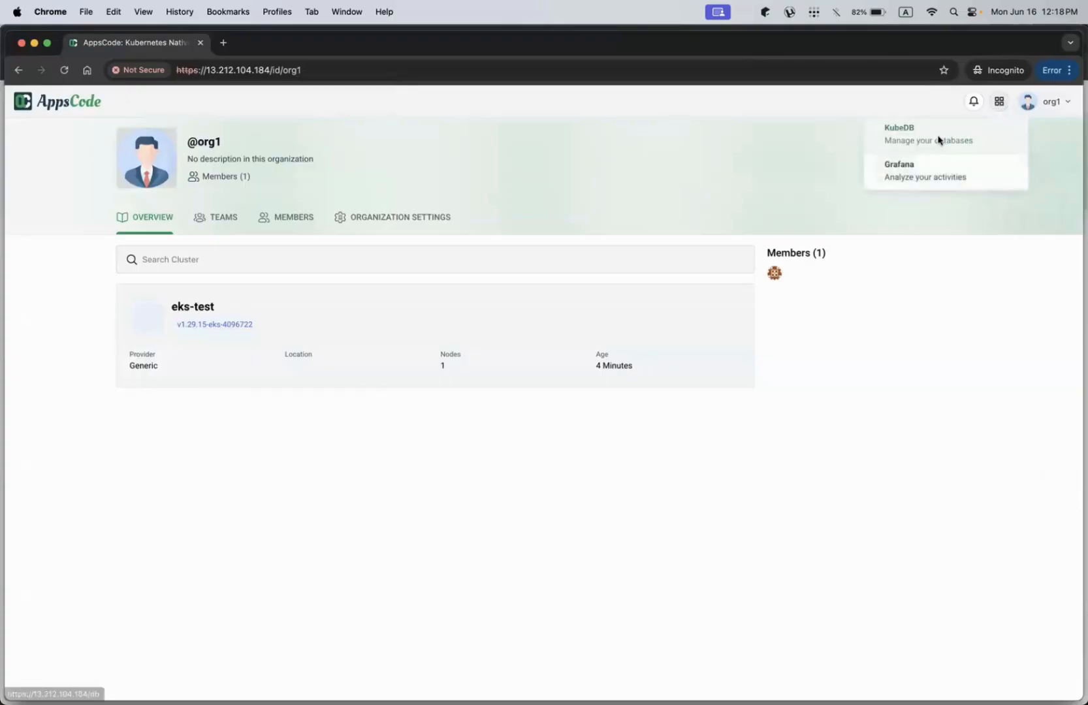
click(941, 141)
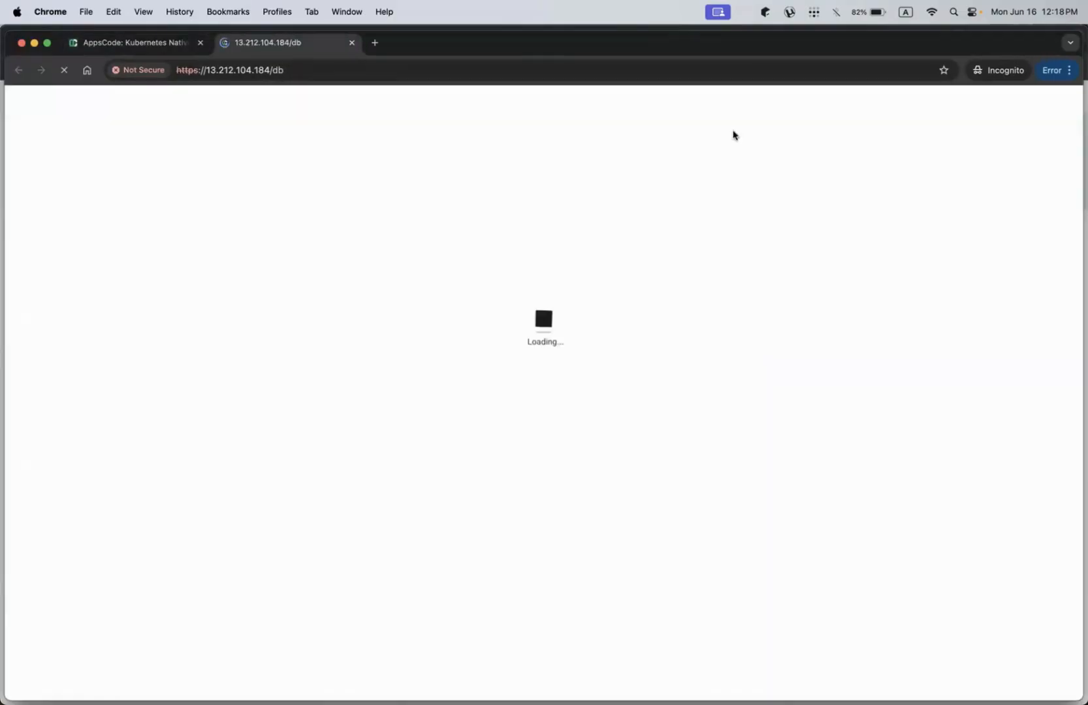
click(200, 43)
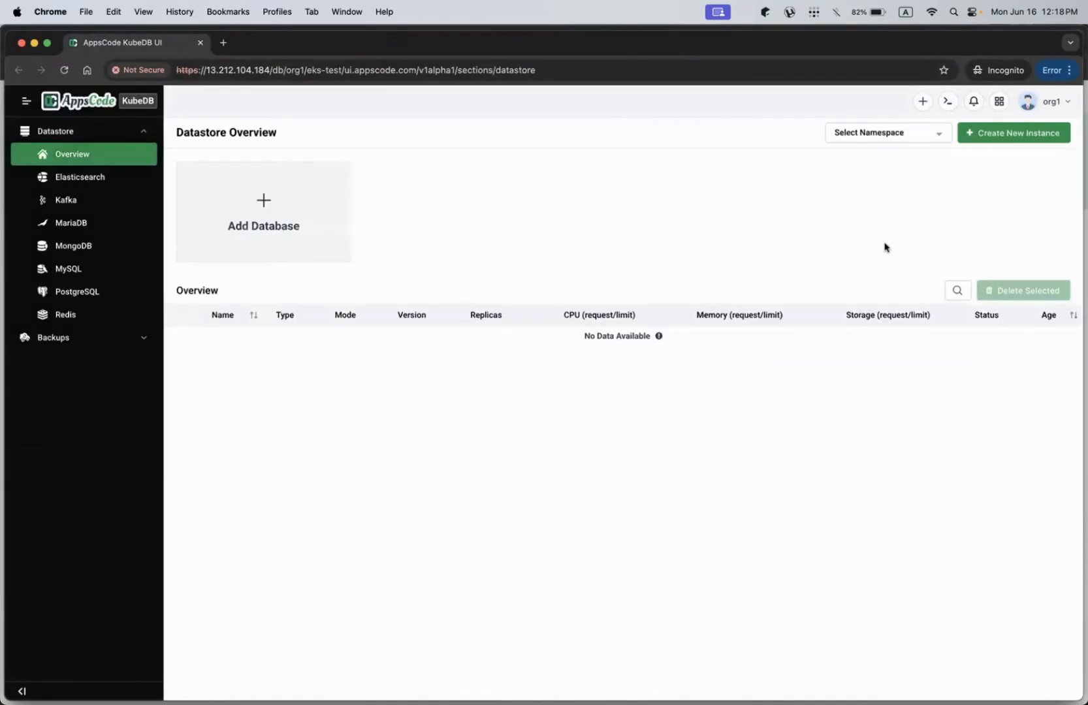
Start creating a new PostgreSQL instance and show the namespaces available for it.
click(1005, 134)
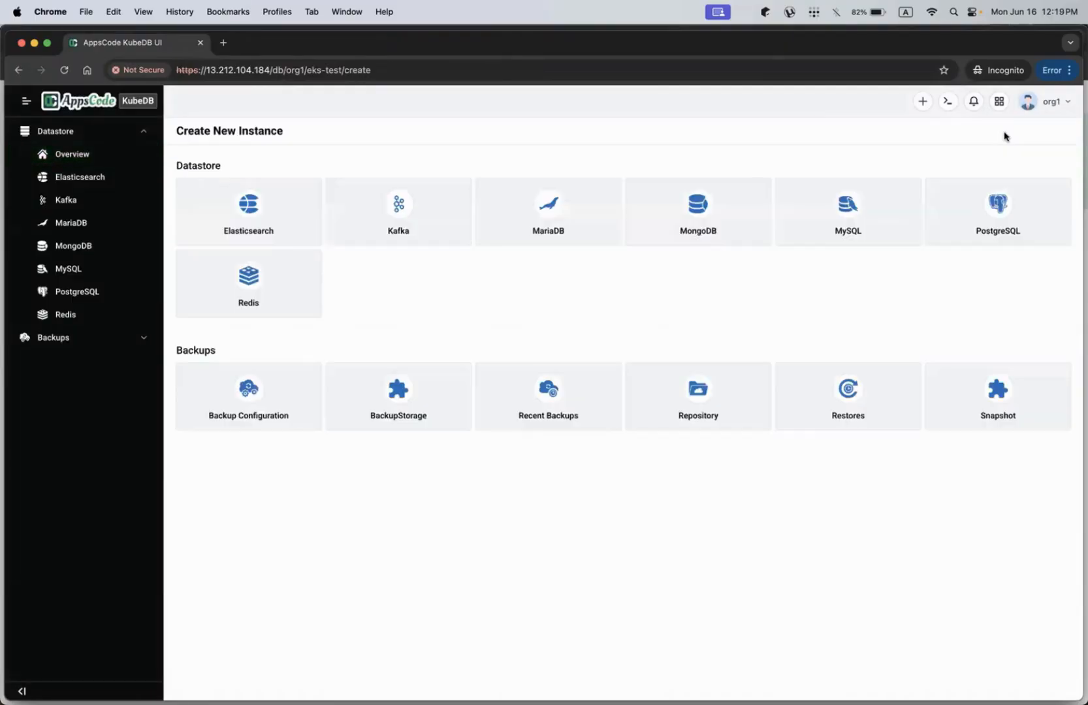
click(998, 230)
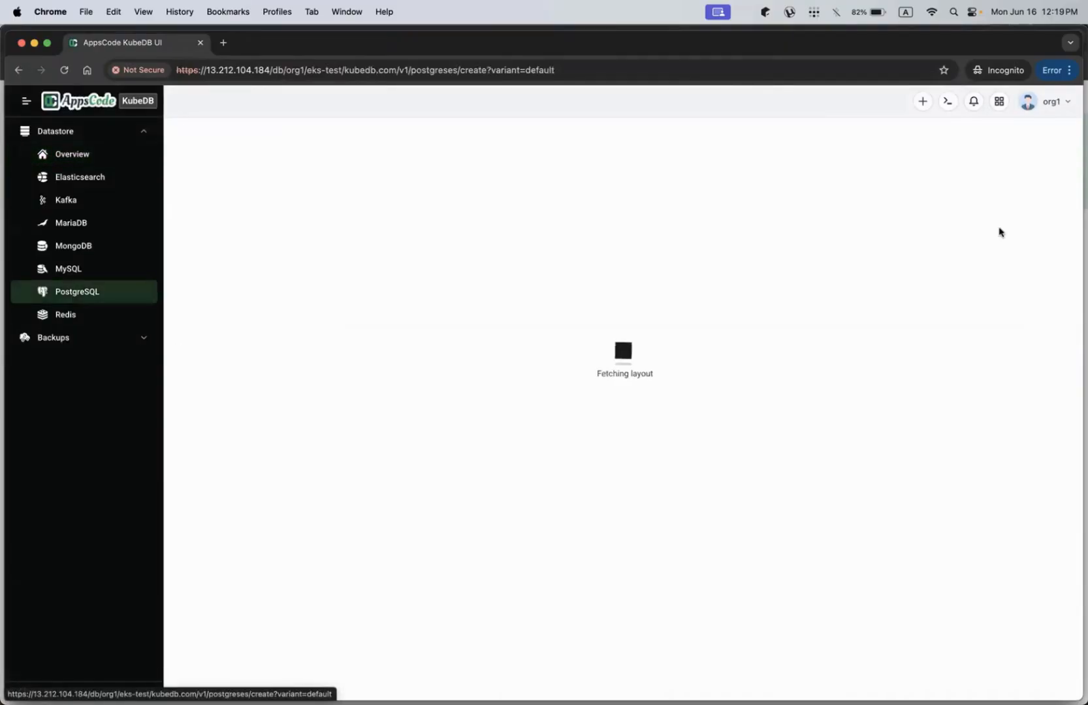
click(465, 178)
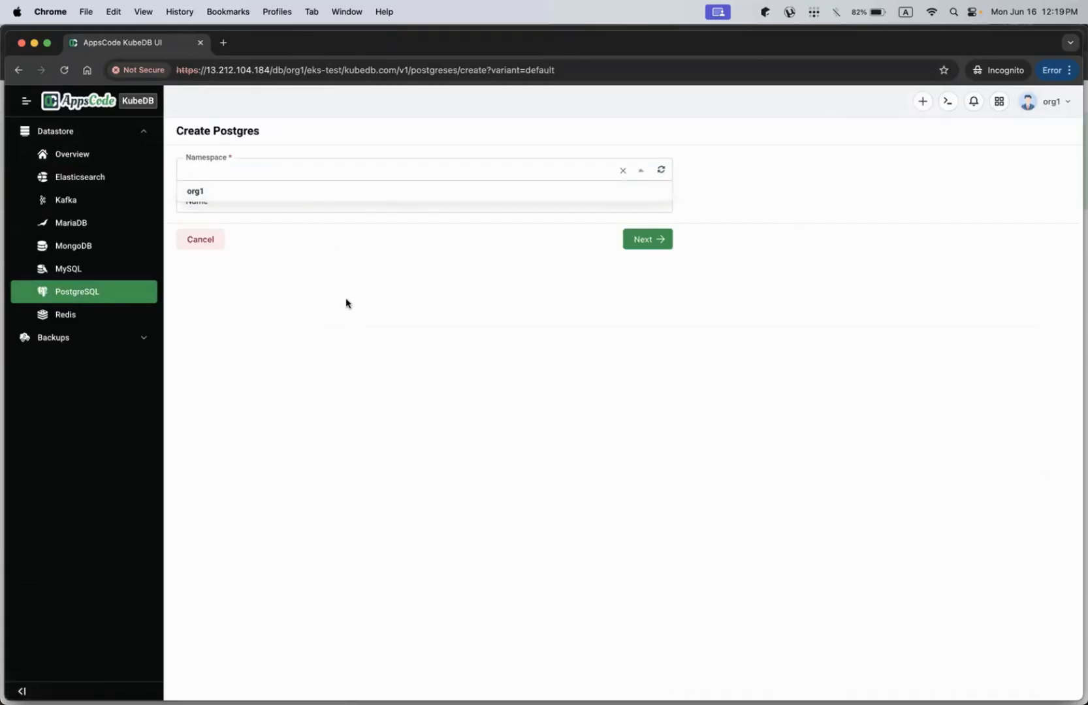
Switch to iTerm2, list the cluster namespaces with "k get ns", and highlight the org1, org1-gw and org1-monitoring entries.
key(ctrl+Up)
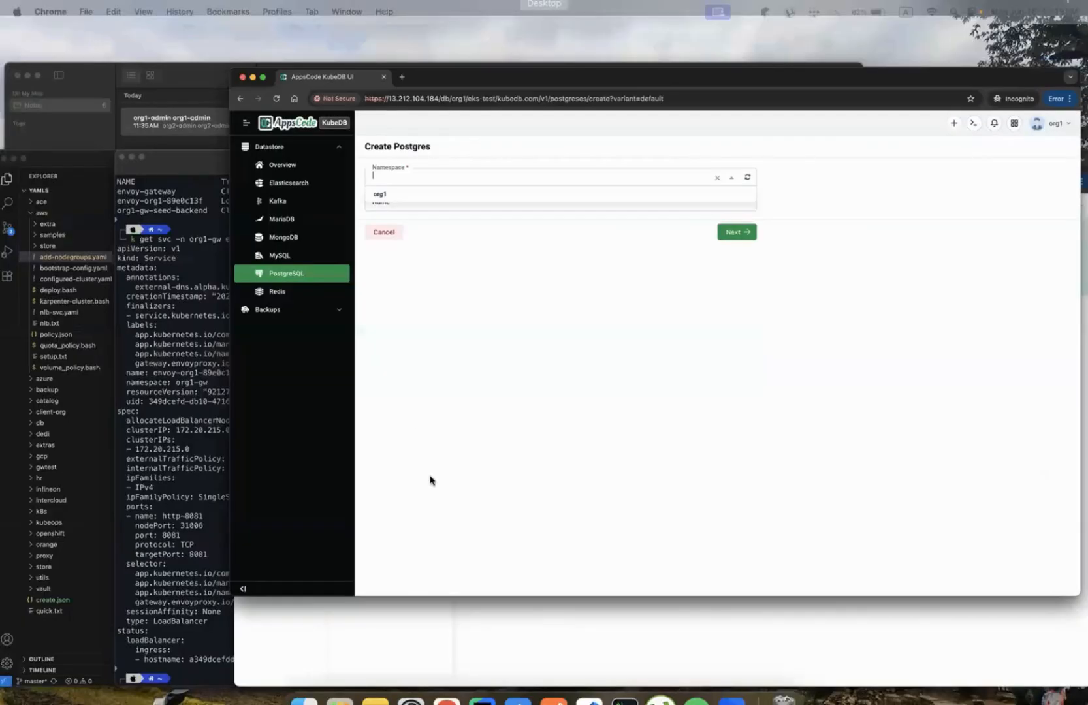
click(500, 451)
text(k get ns)
key(Return)
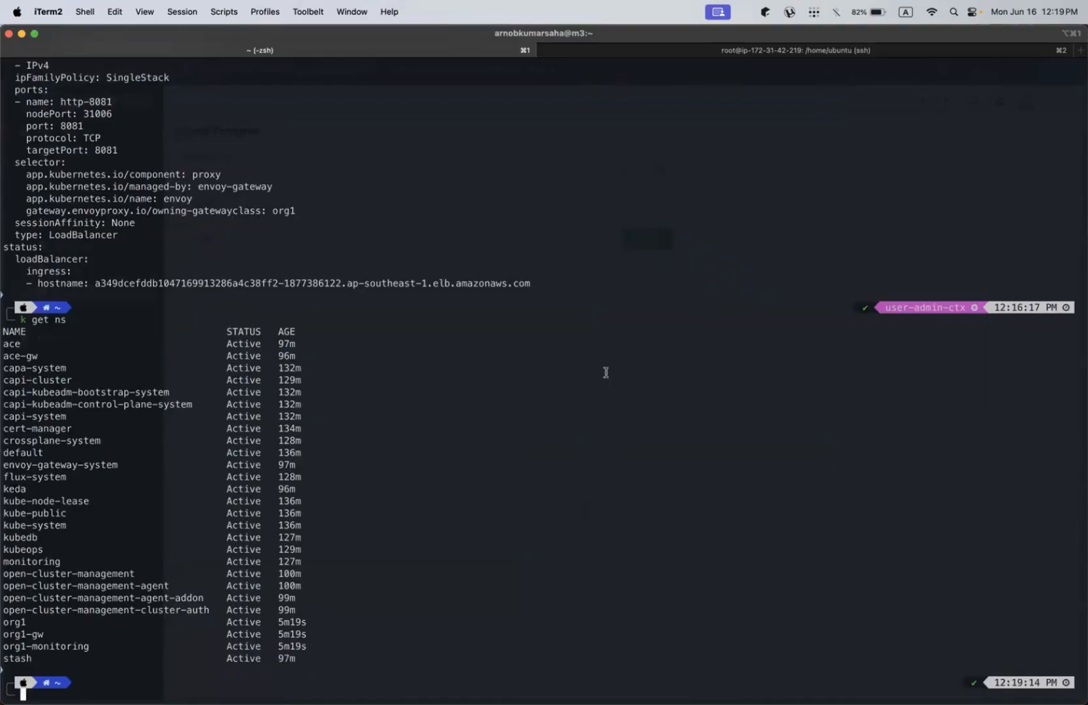
click(21, 622)
triple_click(21, 622)
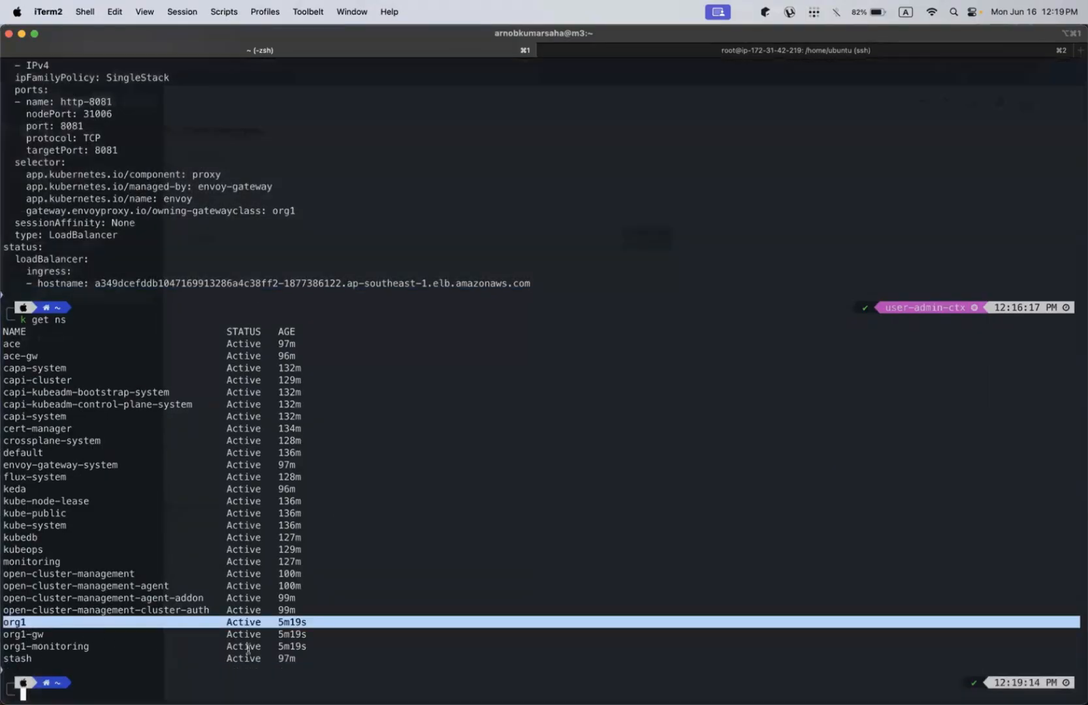
drag(301, 645, 2, 636)
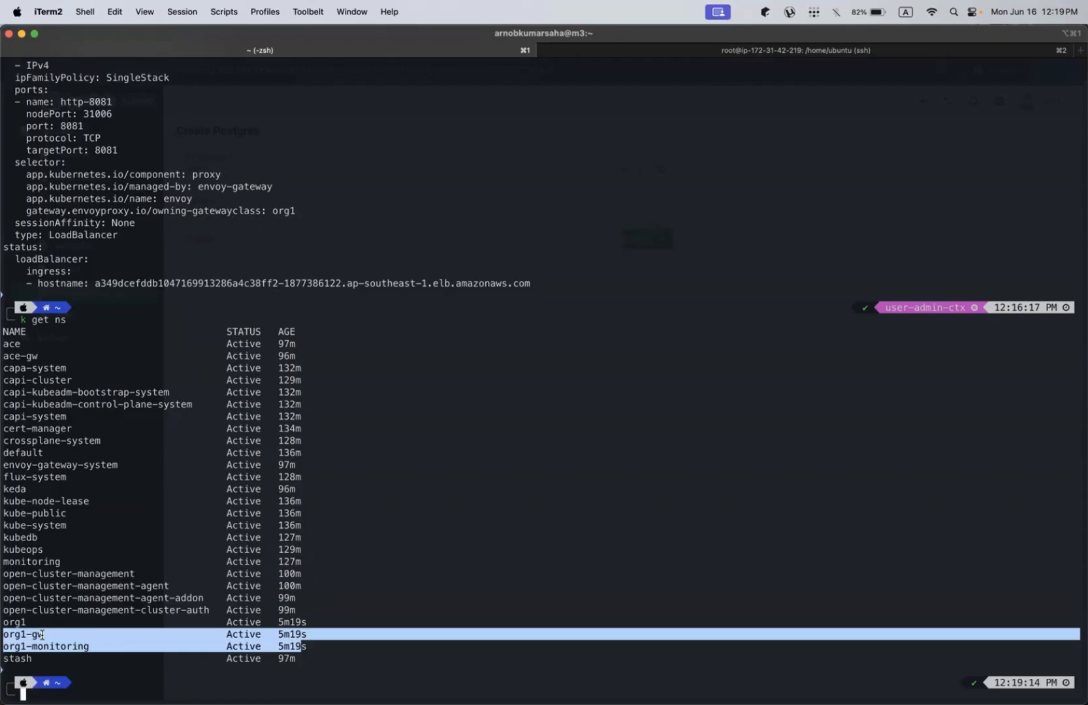
Return to the Create Postgres form in Chrome, name the database pg1 in namespace org1, and continue to its configuration.
key(ctrl+Up)
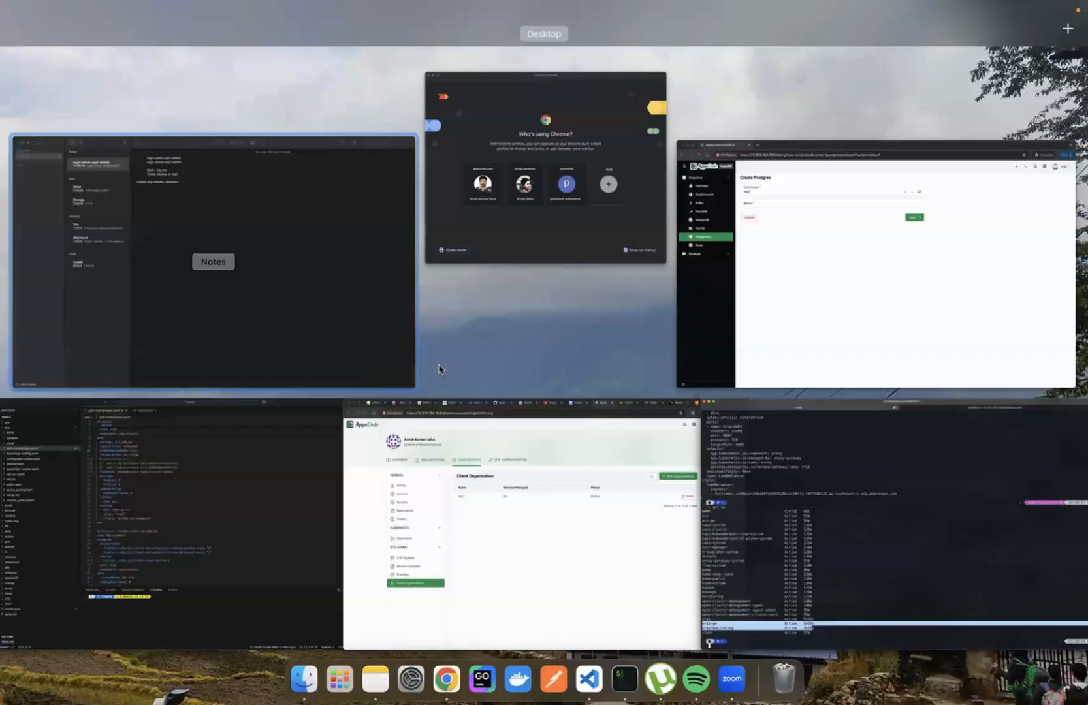
click(810, 260)
click(302, 207)
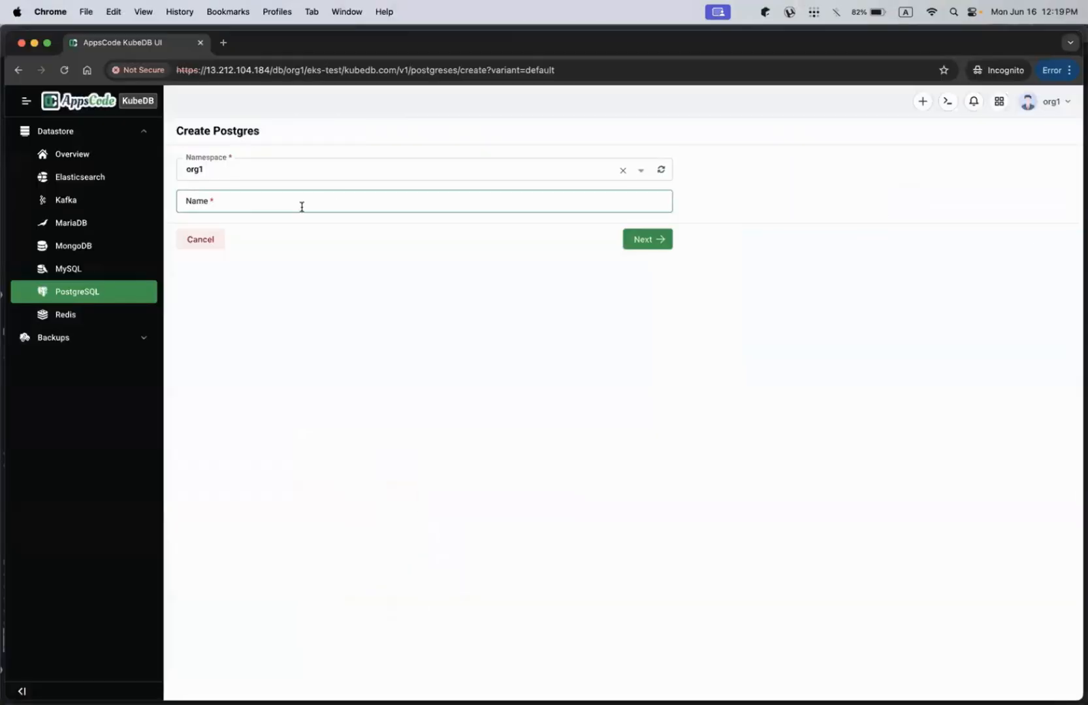
text(pgc)
key(BackSpace)
text(1)
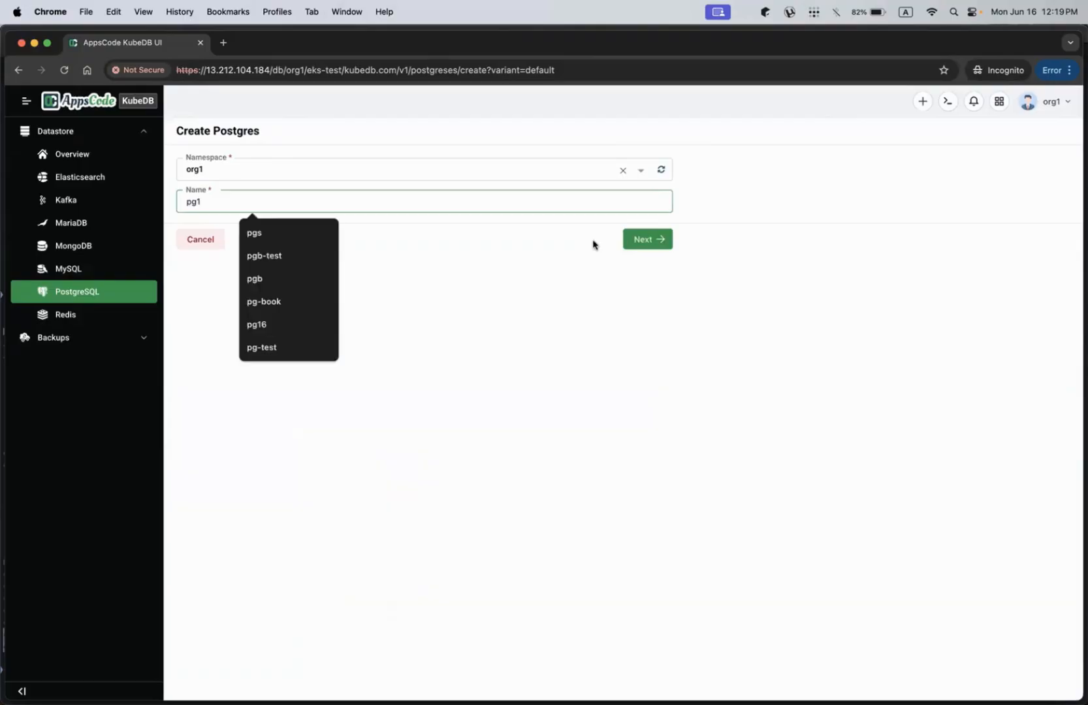
click(663, 260)
click(654, 241)
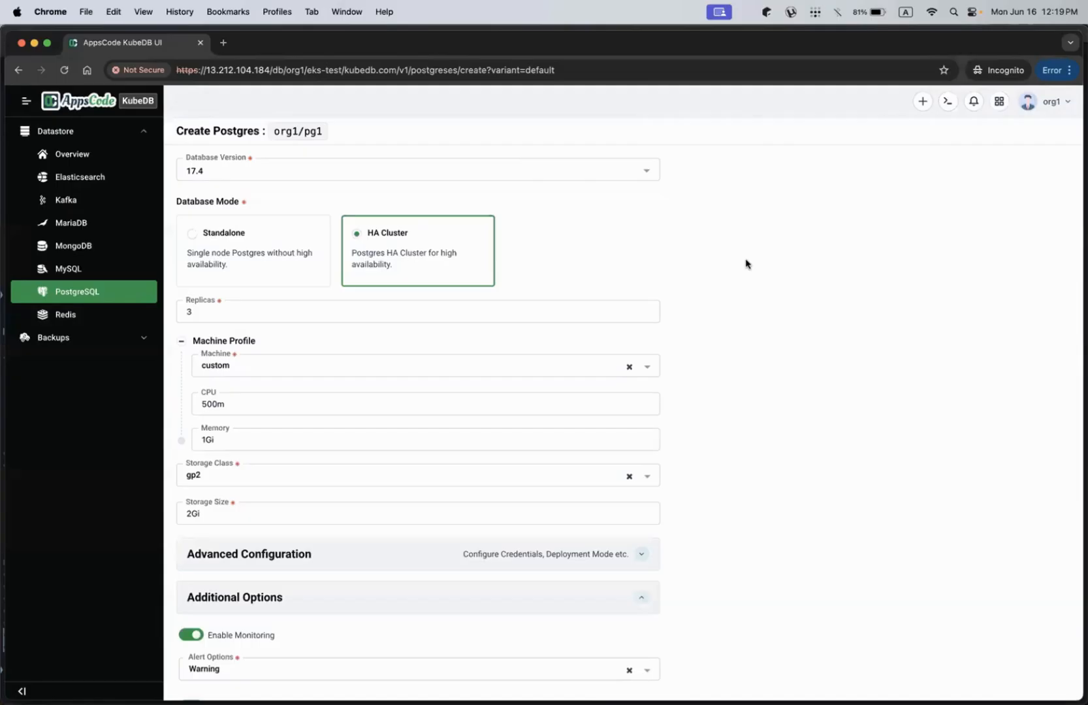
Enable TLS and gateway exposure for the pg1 database and deploy it.
scroll(360, 379, down, 3)
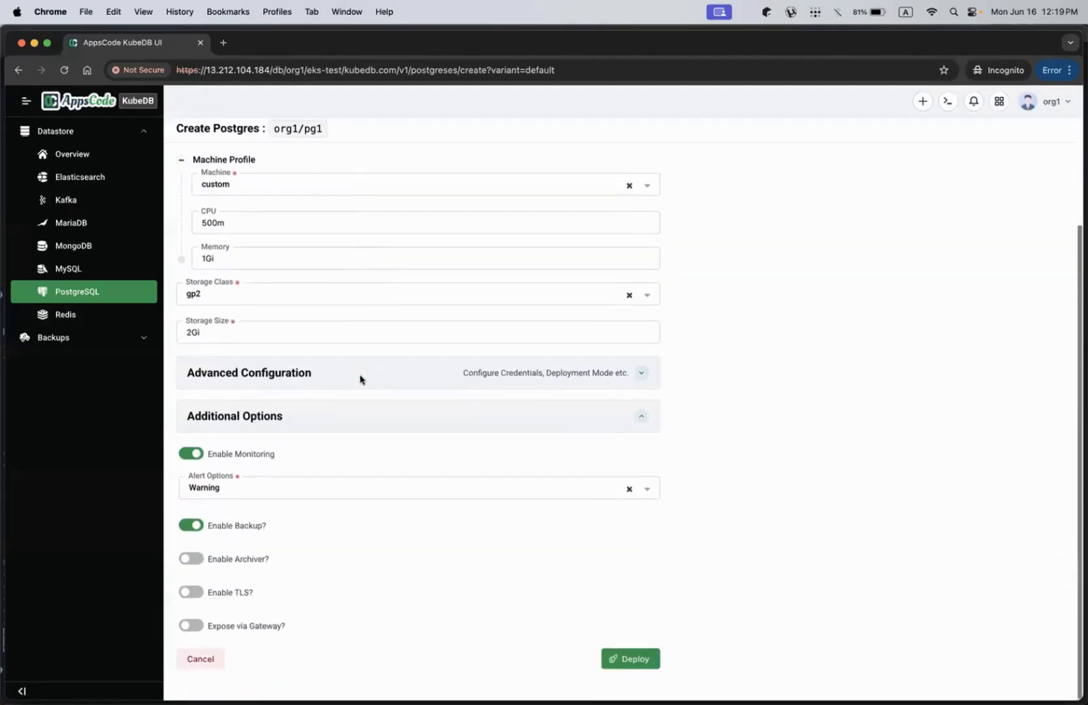
click(211, 595)
scroll(247, 614, down, 1)
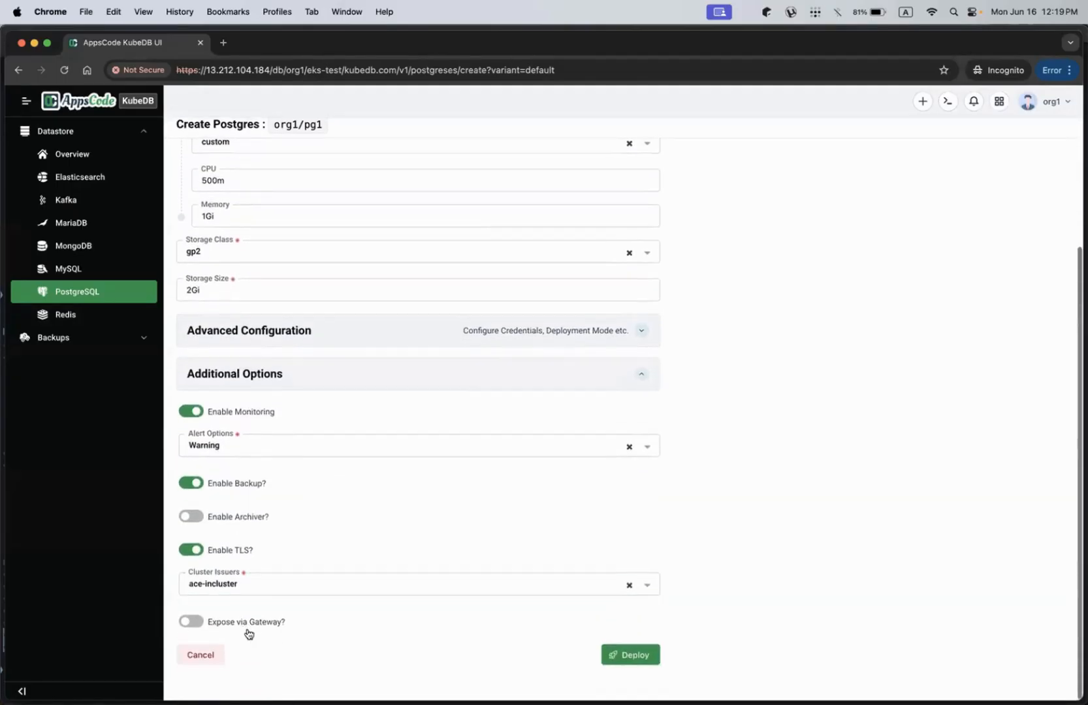
click(233, 628)
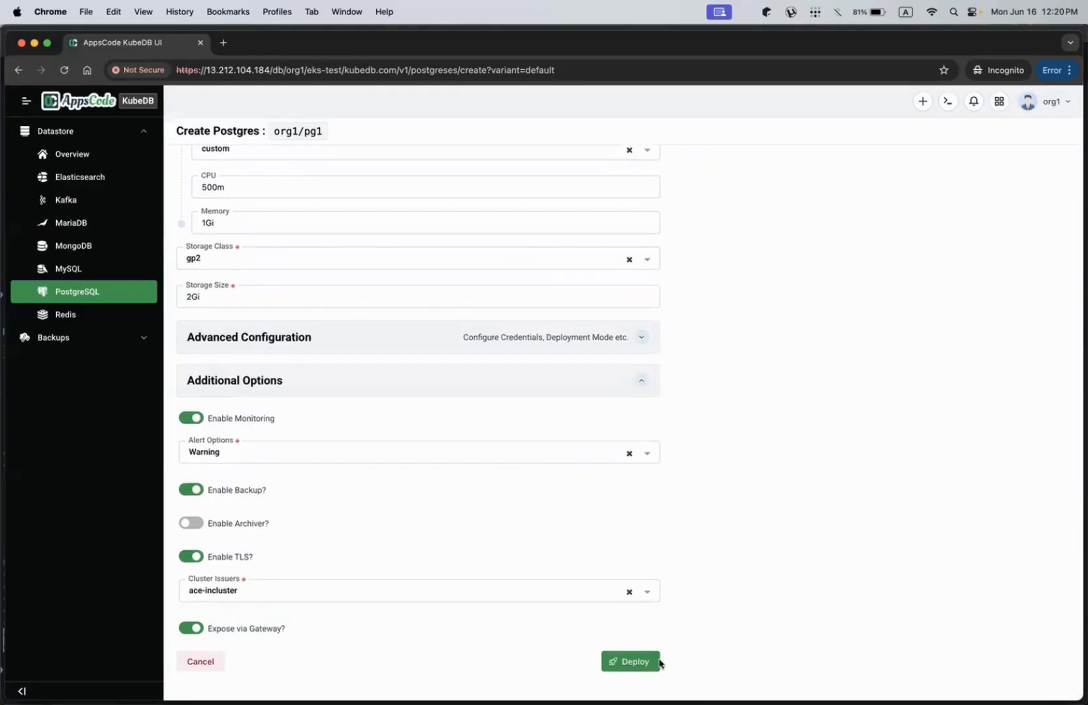
click(630, 661)
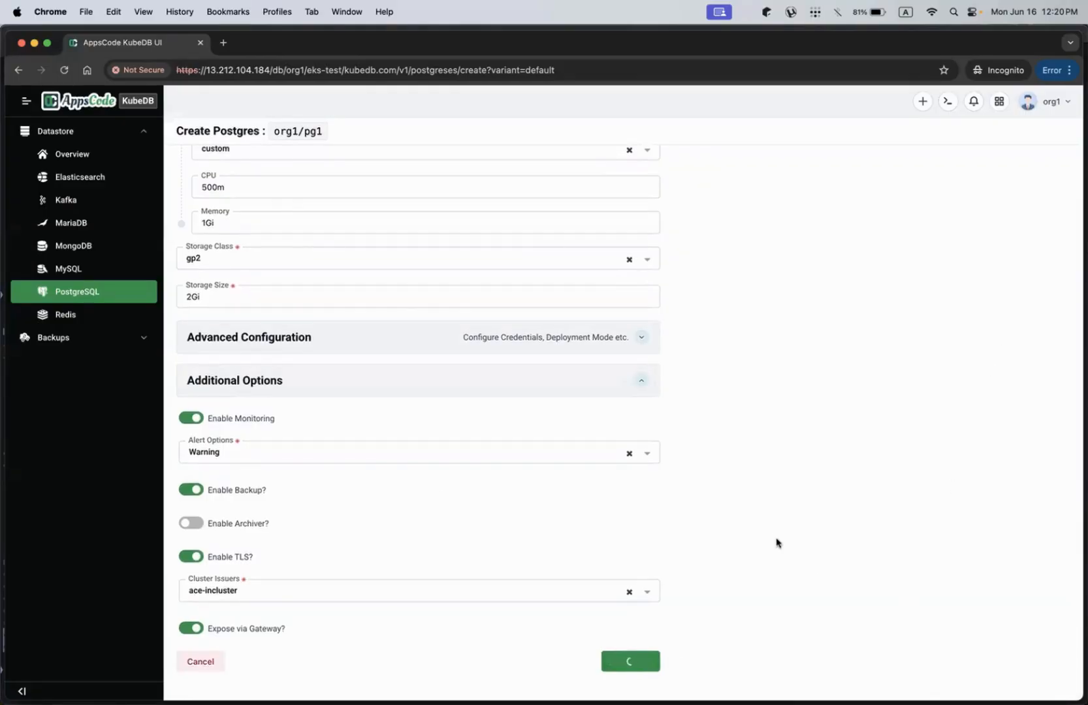
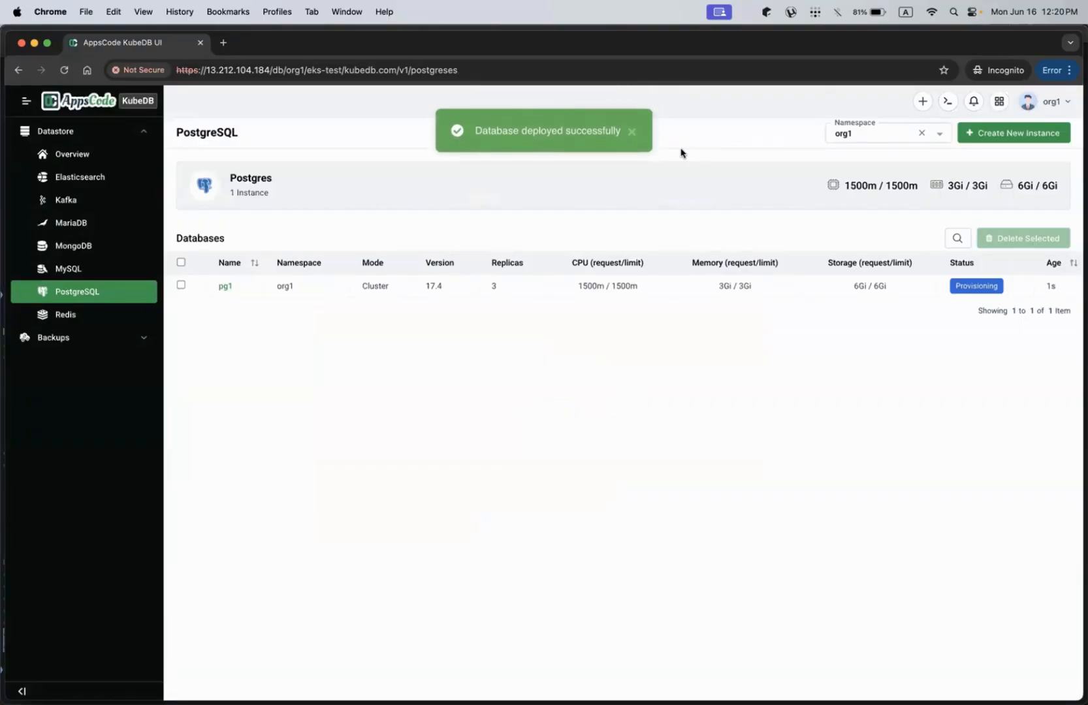
Switch to VS Code and set up a find and replace from org1 to org2 in add-nodegroups.yaml.
key(ctrl+Up)
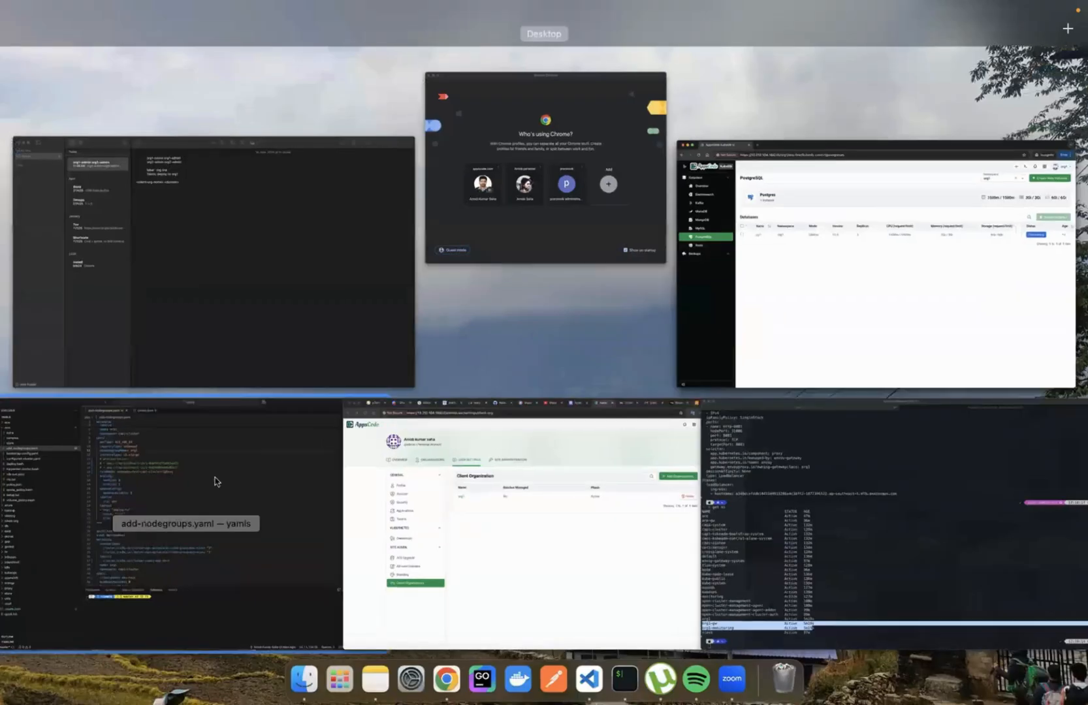
click(240, 463)
scroll(521, 128, up, 2)
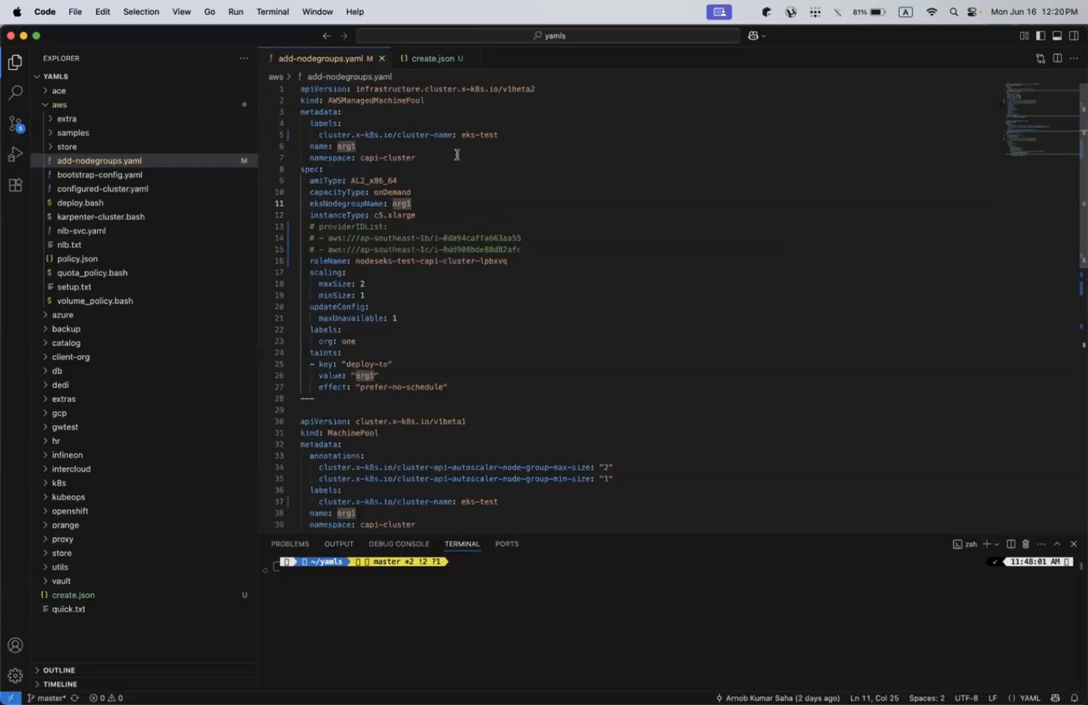
click(439, 145)
click(570, 155)
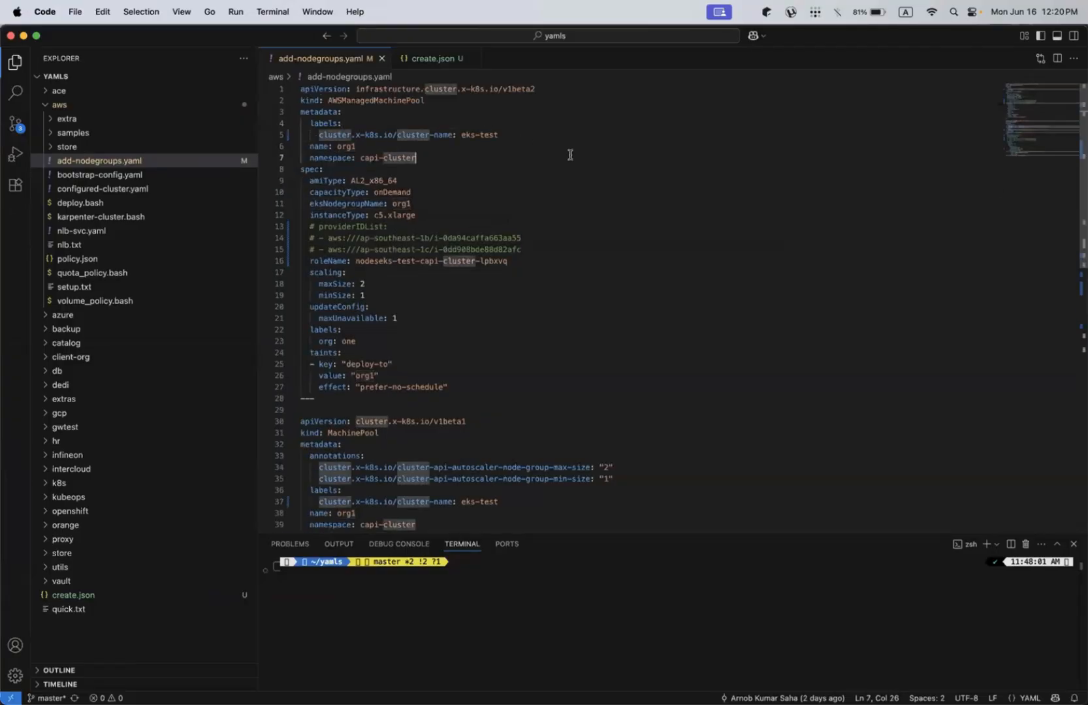
key(super+f)
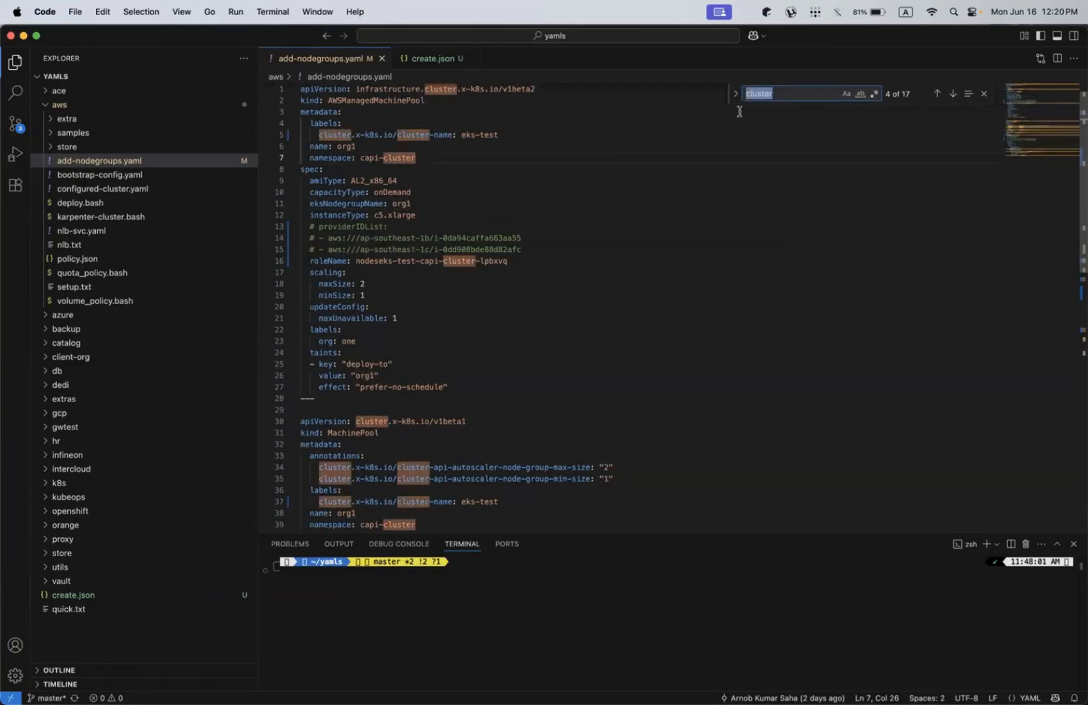
text(org1)
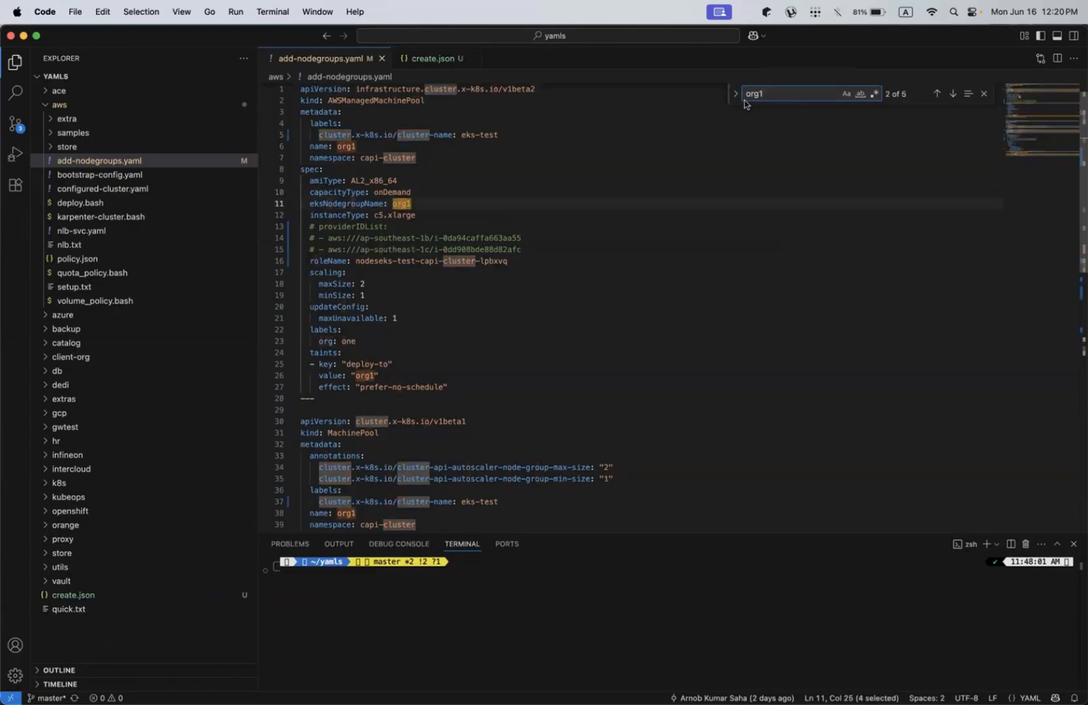
click(737, 94)
click(761, 110)
text(org2)
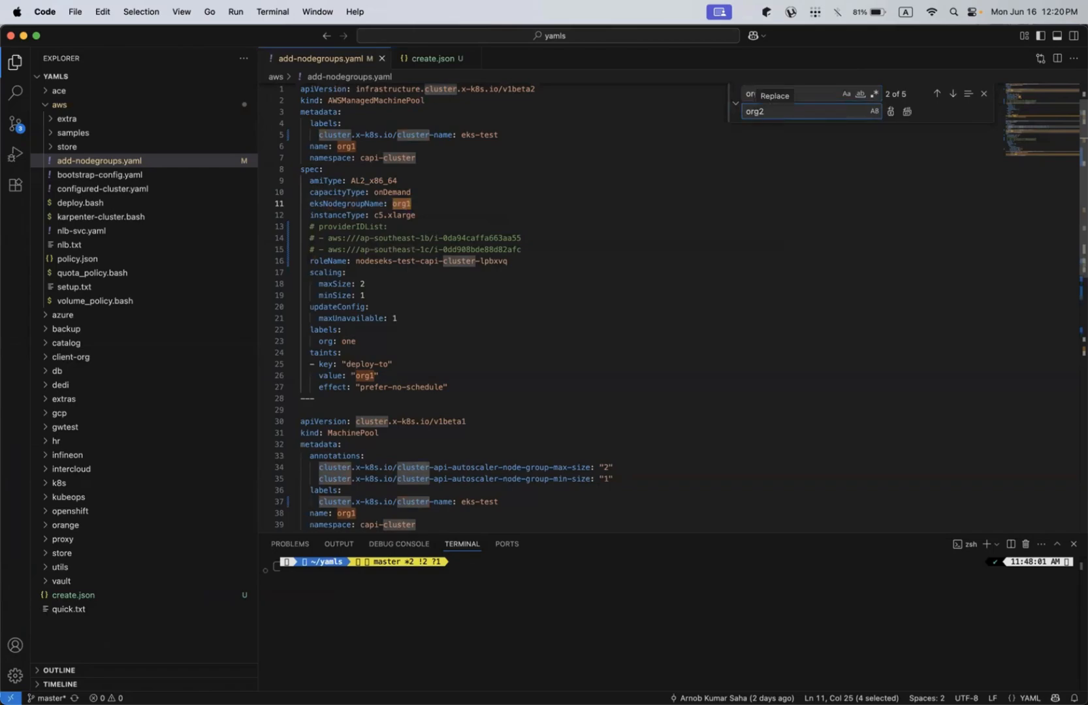
Replace every occurrence of org1 with org2 in add-nodegroups.yaml, one match at a time from the first.
click(937, 94)
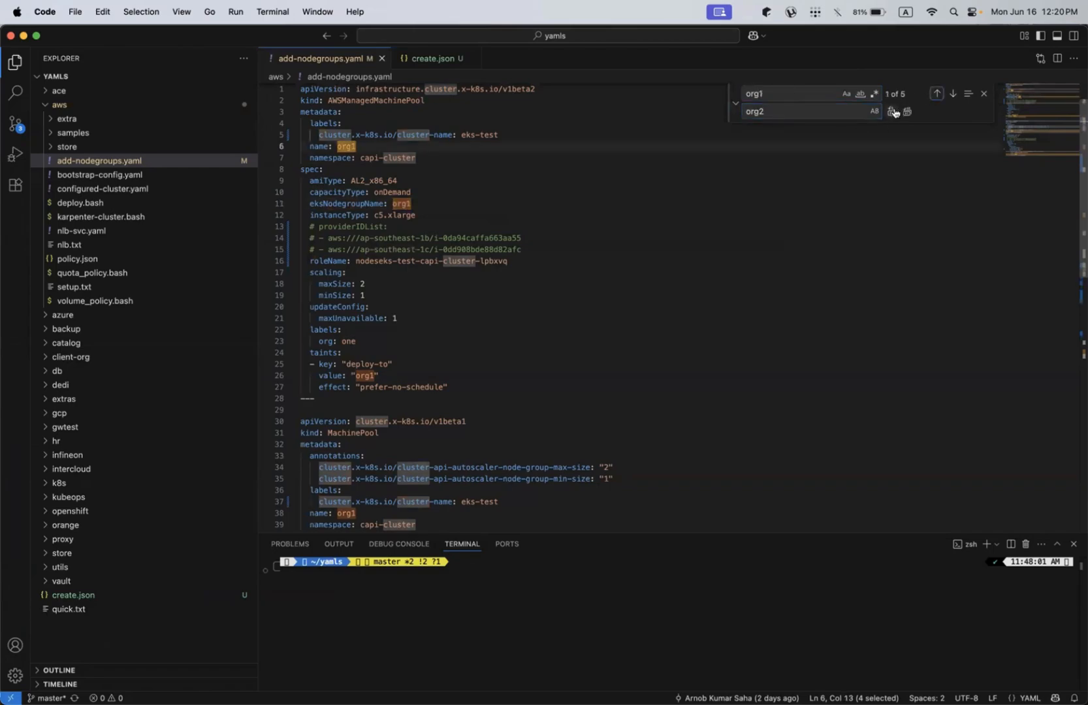
click(894, 113)
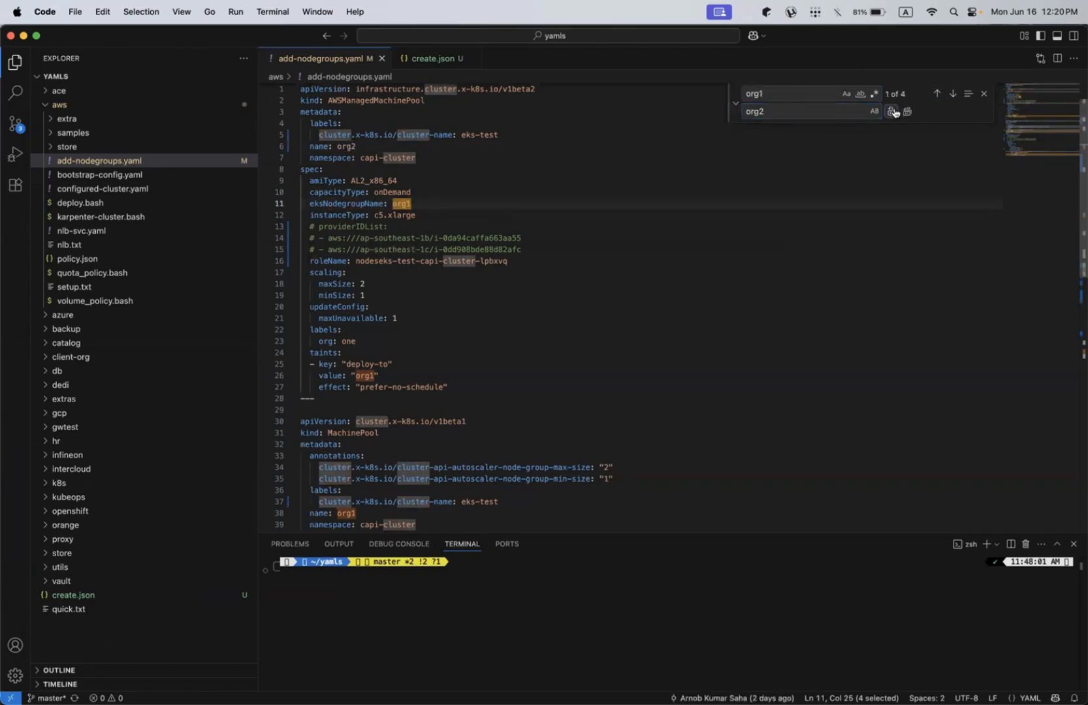
click(894, 112)
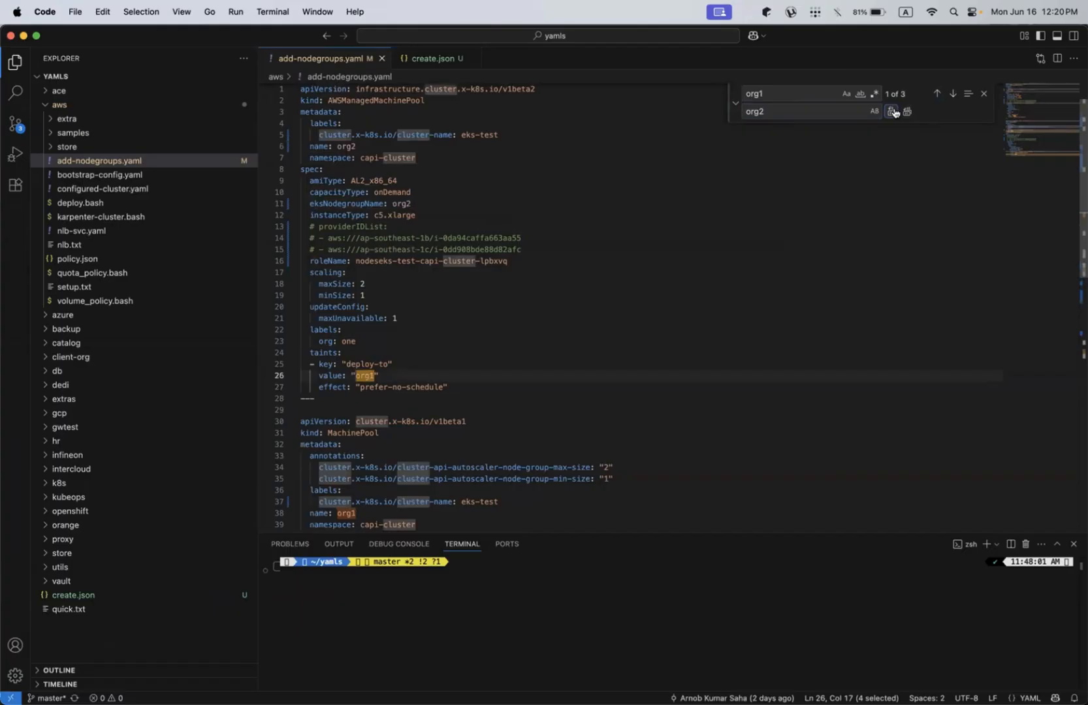
click(894, 113)
click(893, 113)
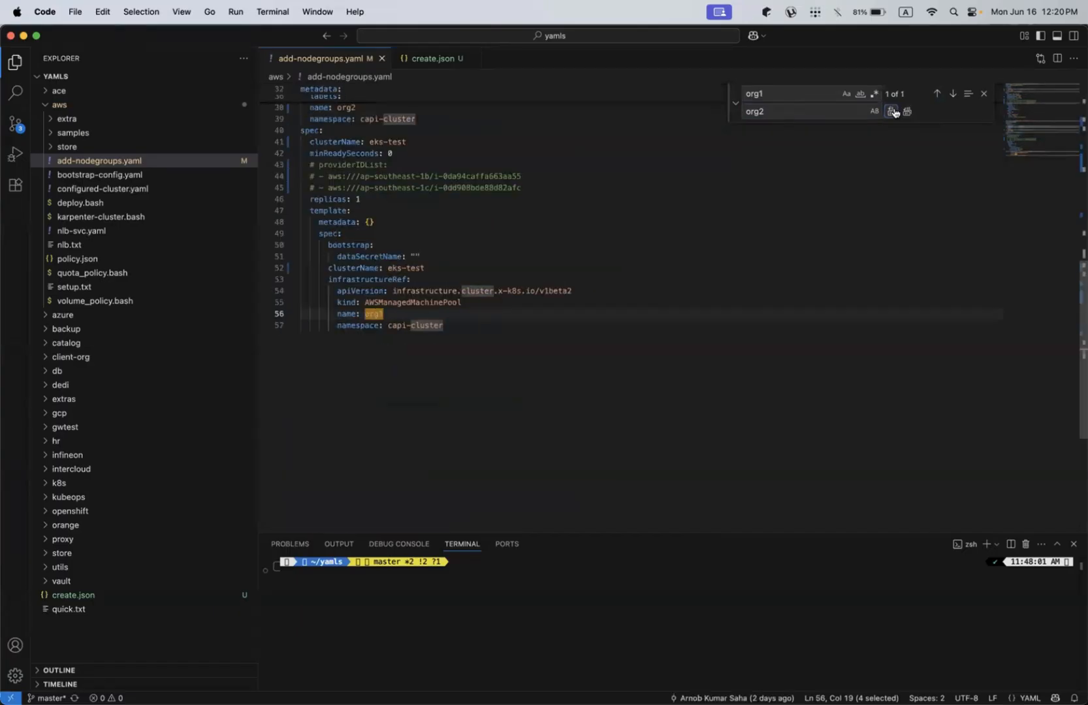
click(893, 112)
click(883, 173)
Switch to iTerm2 and apply the node group manifest with "k apply -f ~/yamls/aws/add-nodegroups.yaml".
key(ctrl+Up)
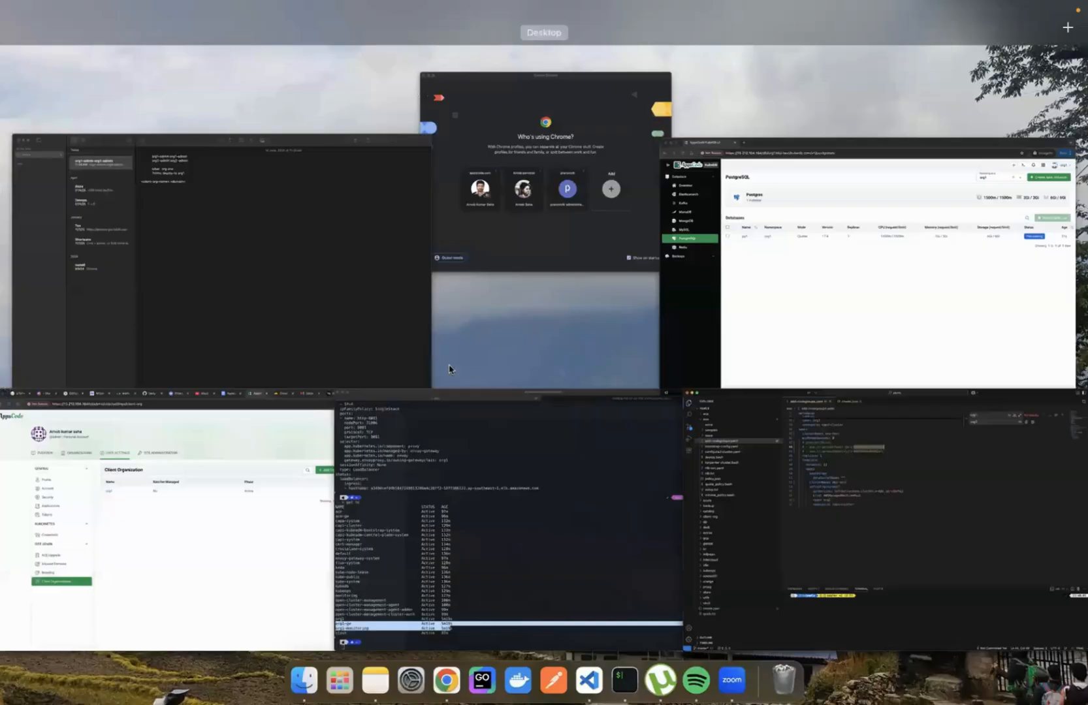
click(527, 456)
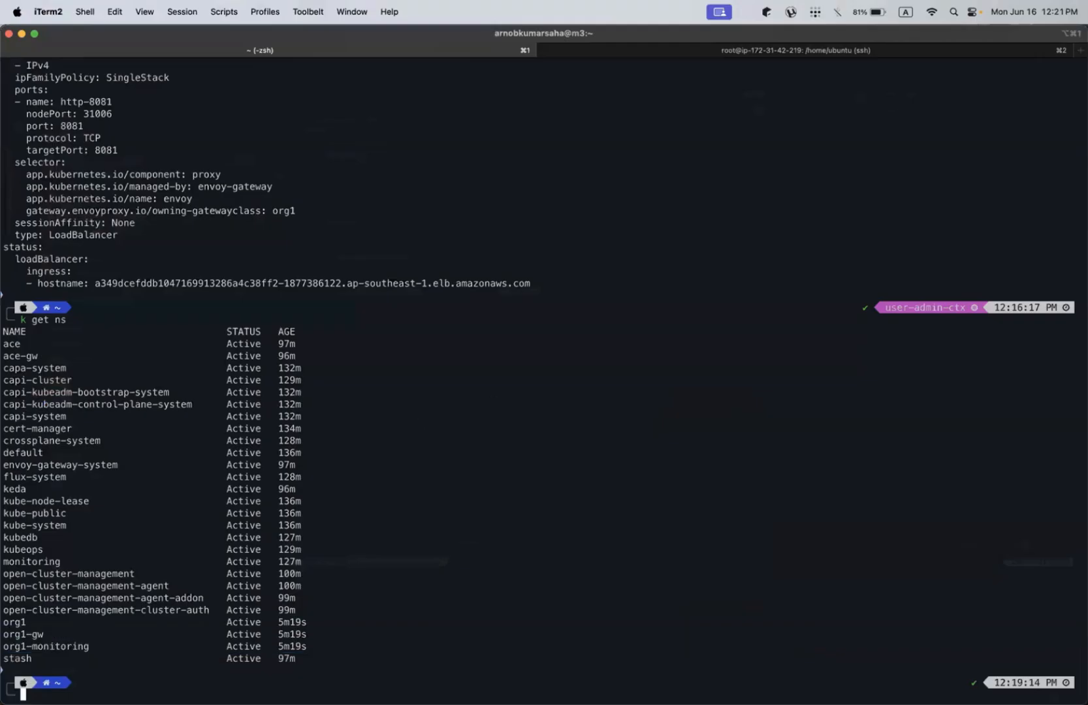
text(k appl)
key(Right)
key(Return)
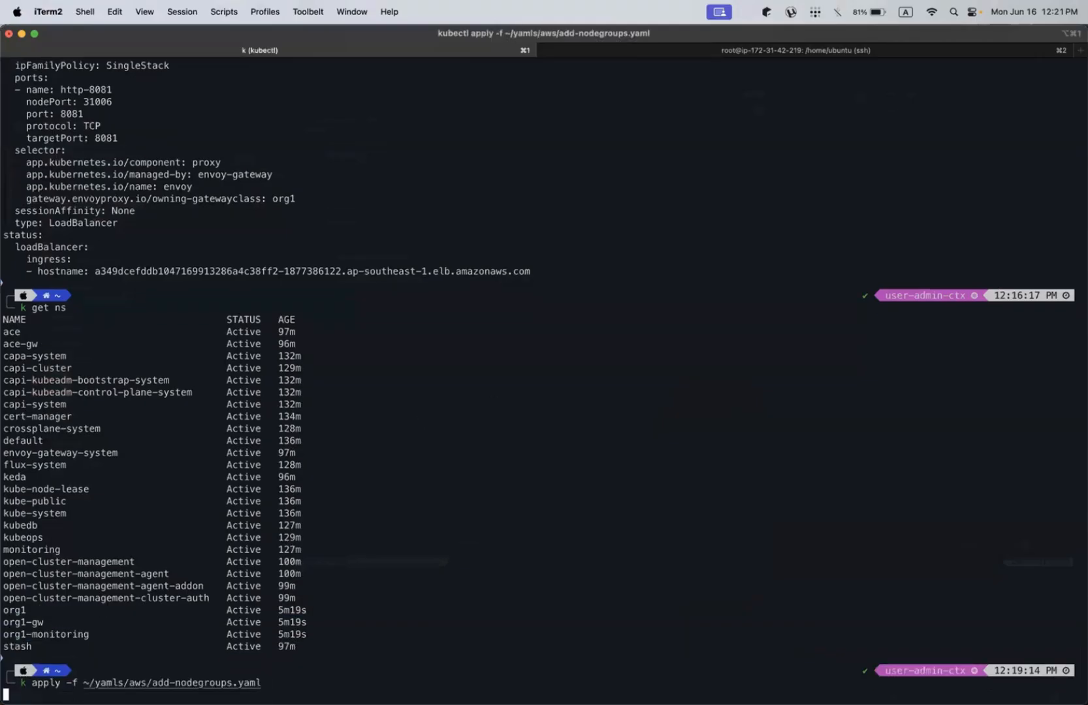
click(377, 396)
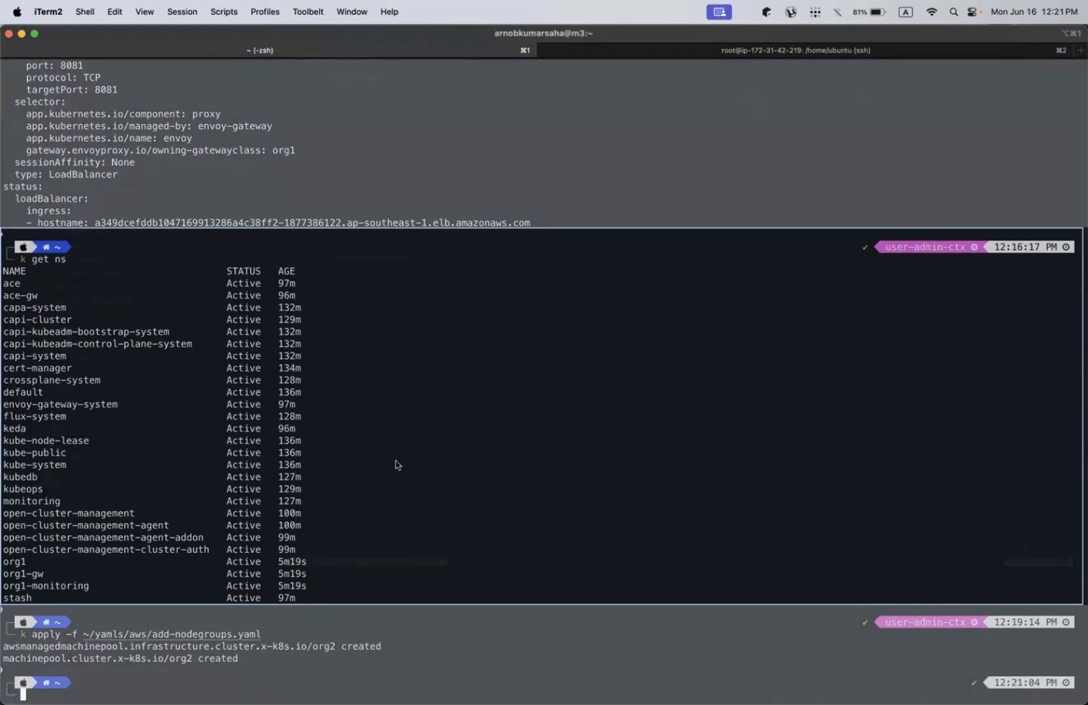
Switch to the AppsCode client organization settings in Chrome and start a new client organization named org2.
key(ctrl+Up)
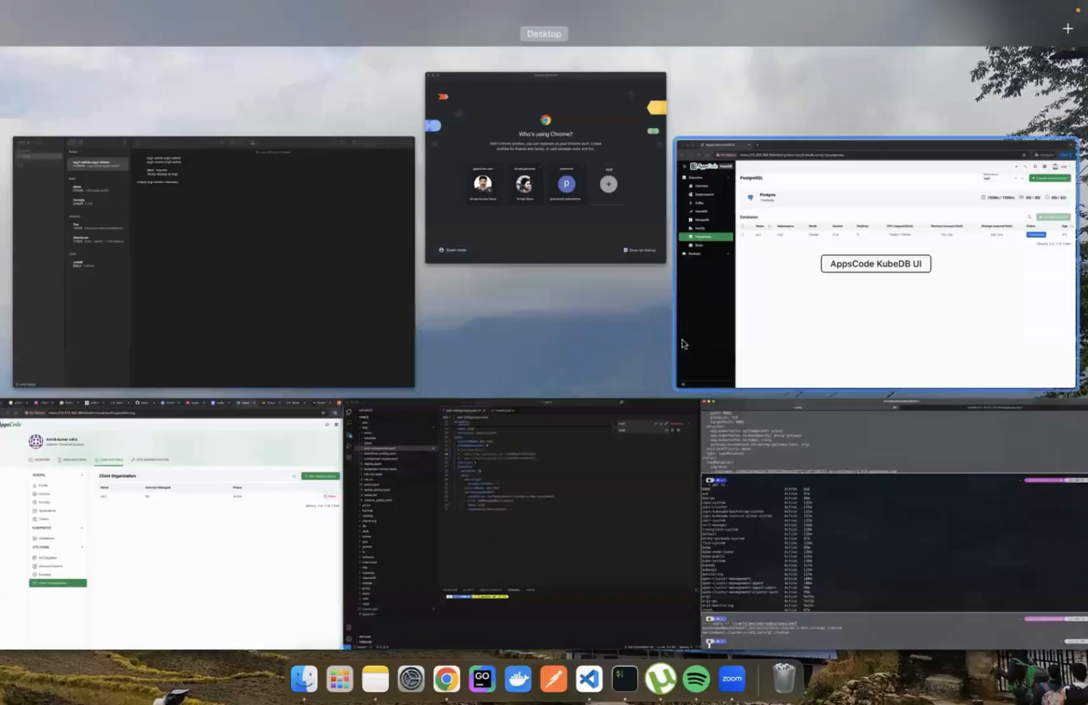
click(307, 491)
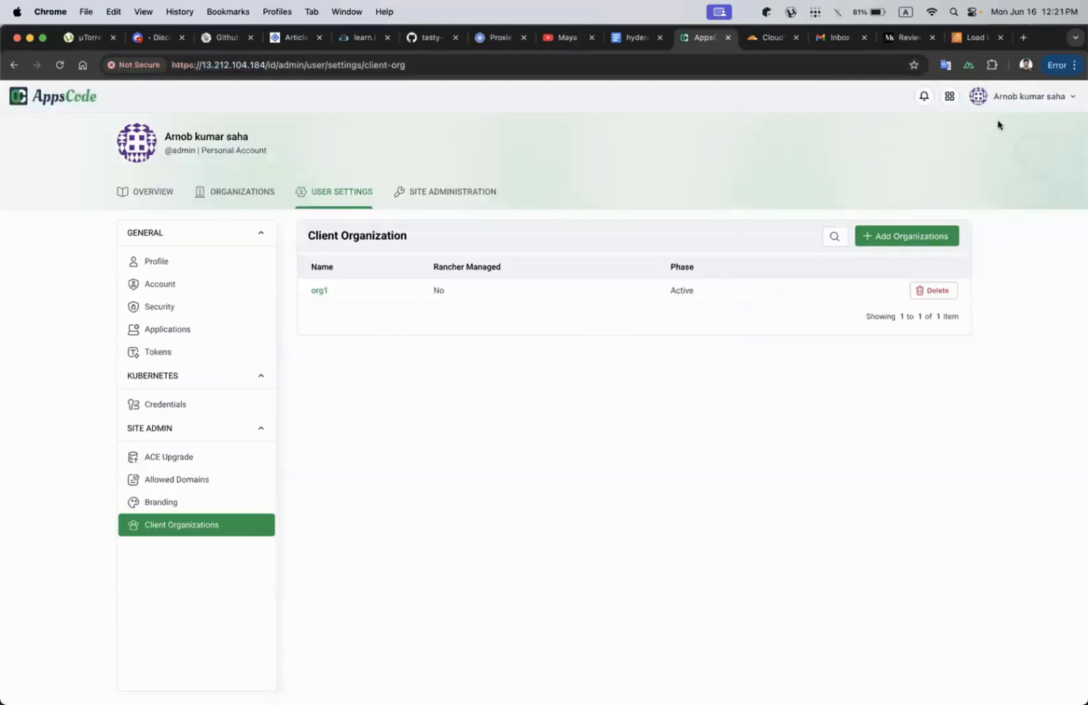
click(912, 236)
click(428, 316)
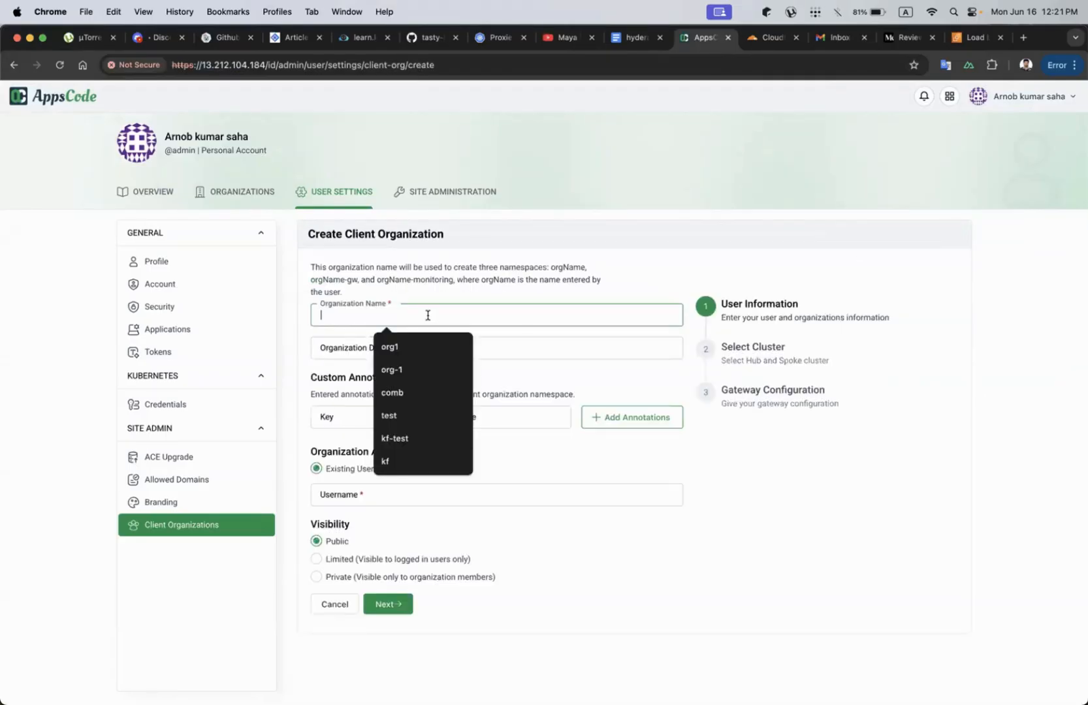
text(org1)
key(BackSpace)
text(2)
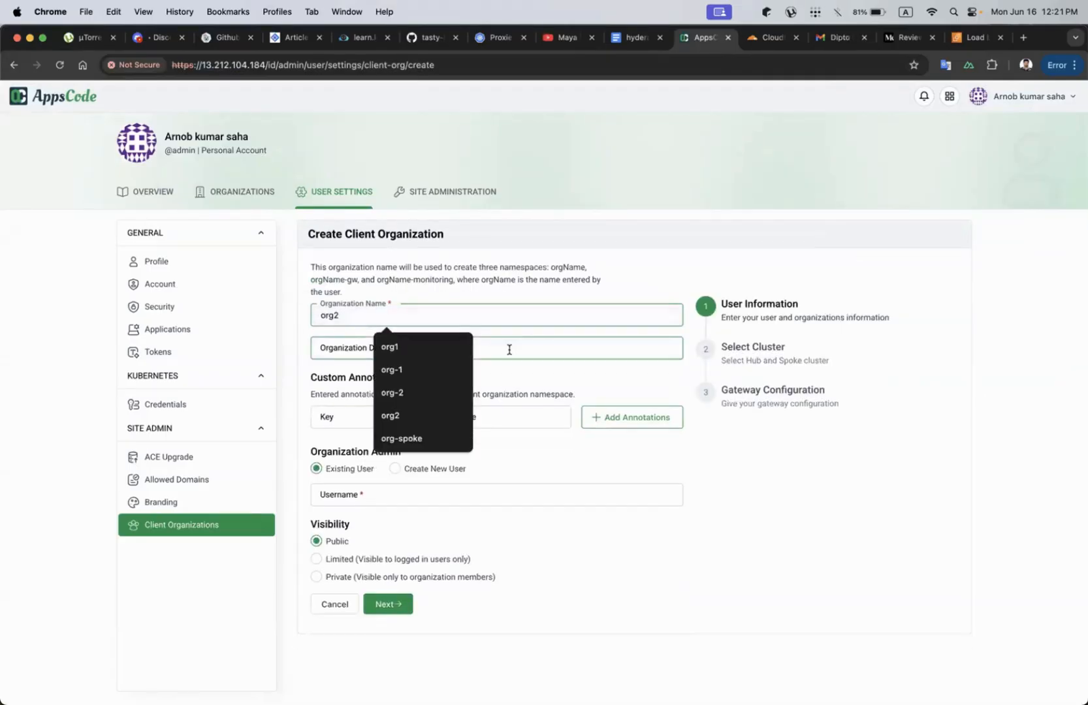
Assign the existing user org2-admin as the organization admin and continue to cluster selection.
click(409, 498)
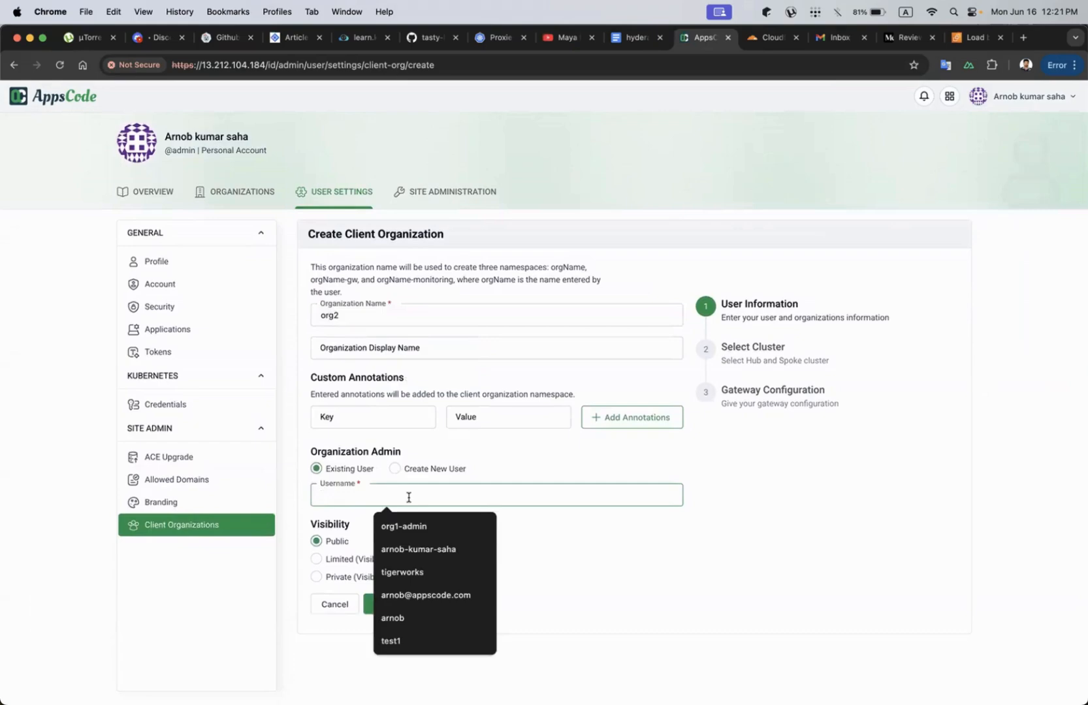
text(org)
click(398, 574)
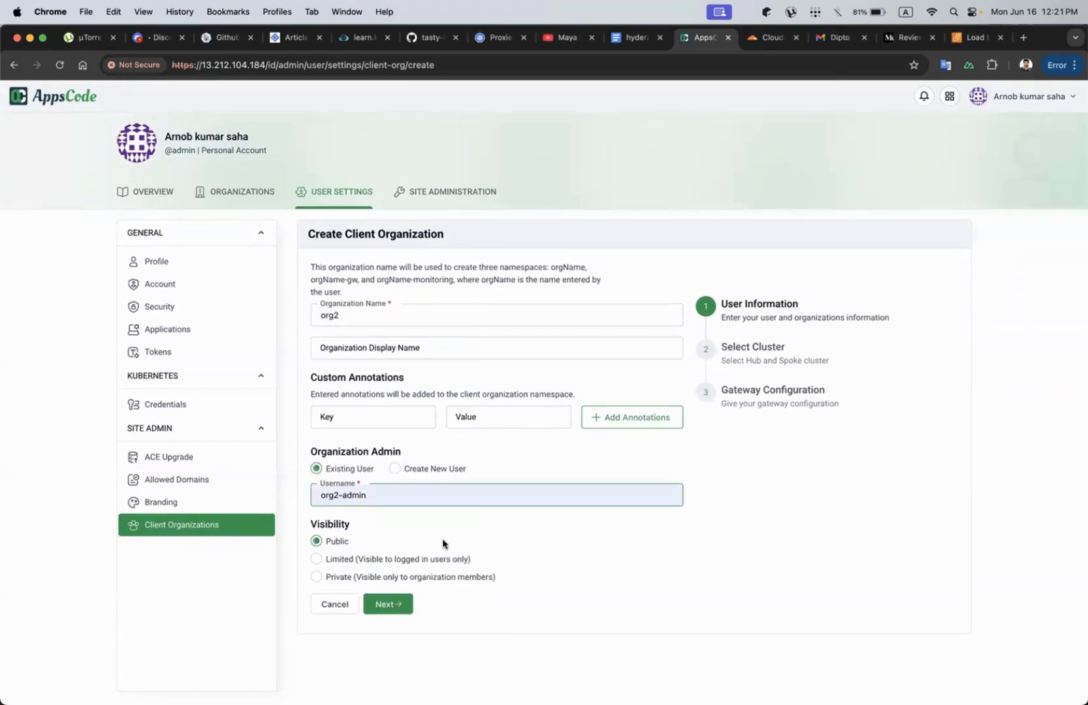
click(389, 604)
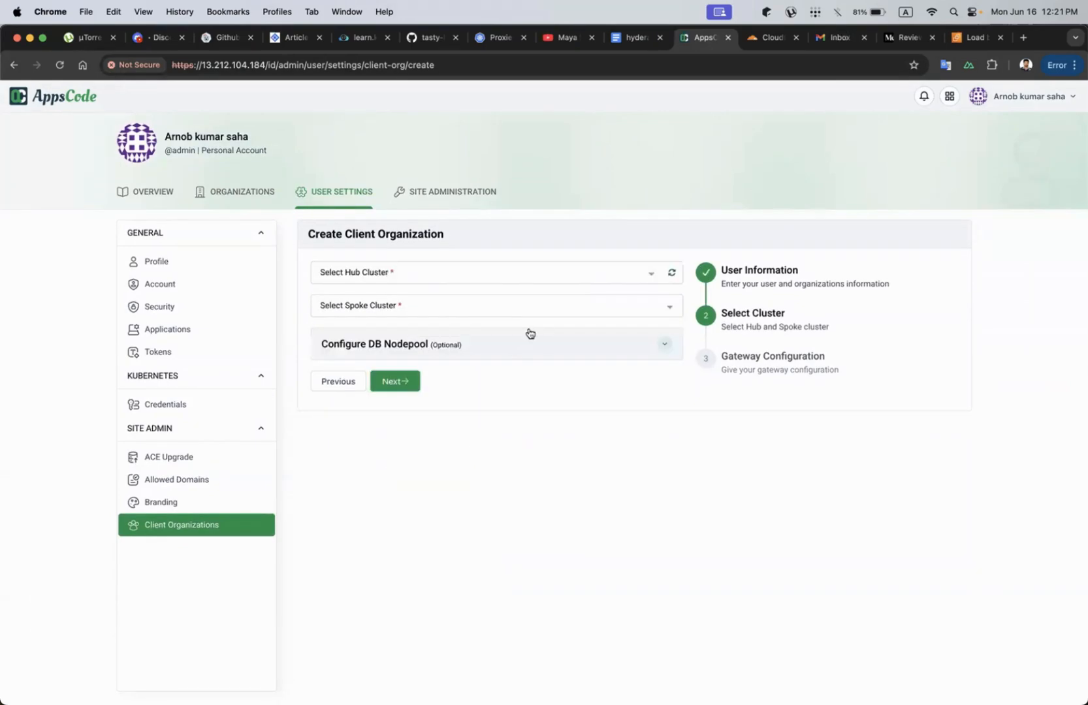
Select ace (appscode) as the hub cluster and eks-test as the spoke cluster.
click(473, 277)
click(454, 308)
click(444, 304)
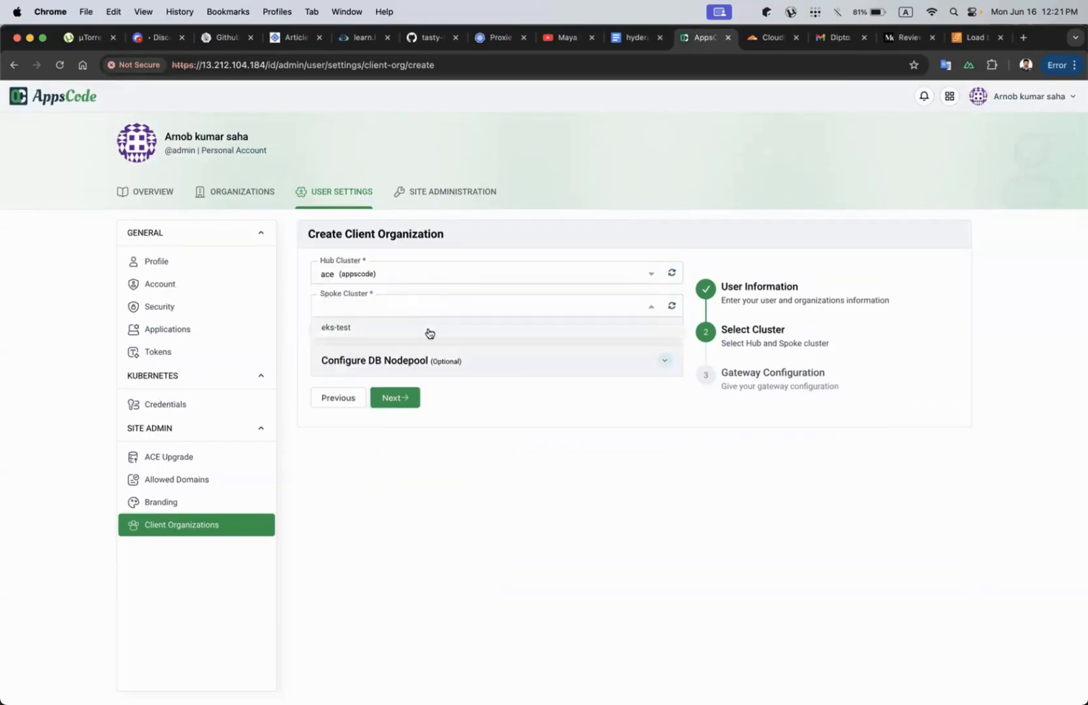
click(429, 333)
Fill in the DB nodepool's node selector with key org and value two.
click(447, 356)
click(405, 380)
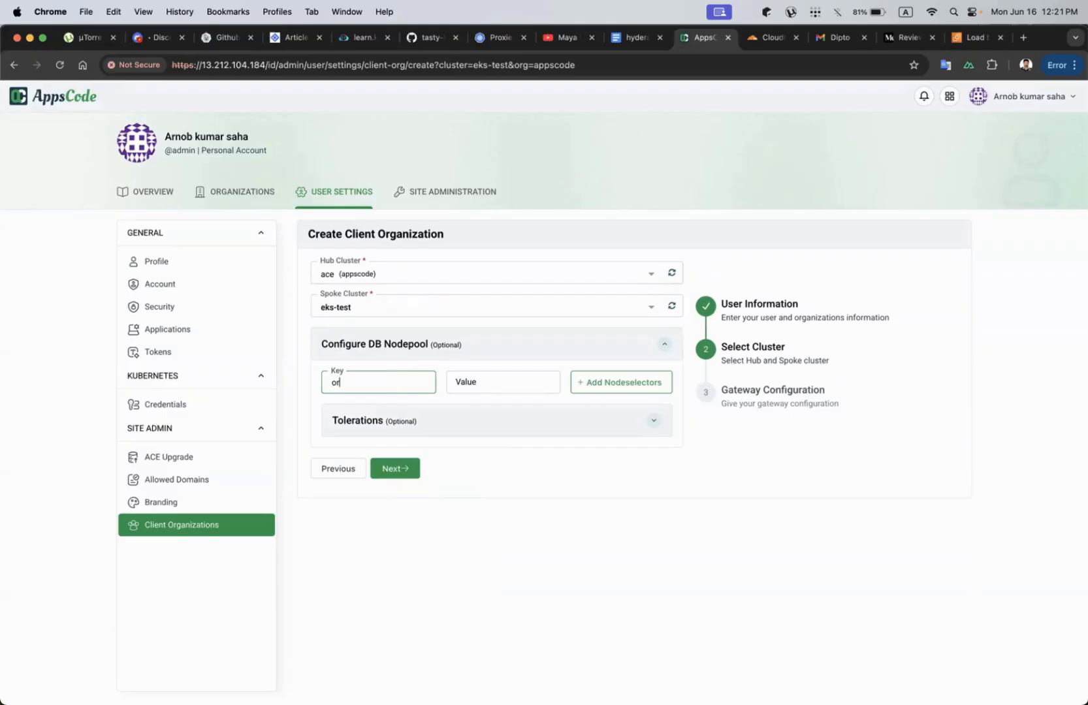
text(org)
click(505, 380)
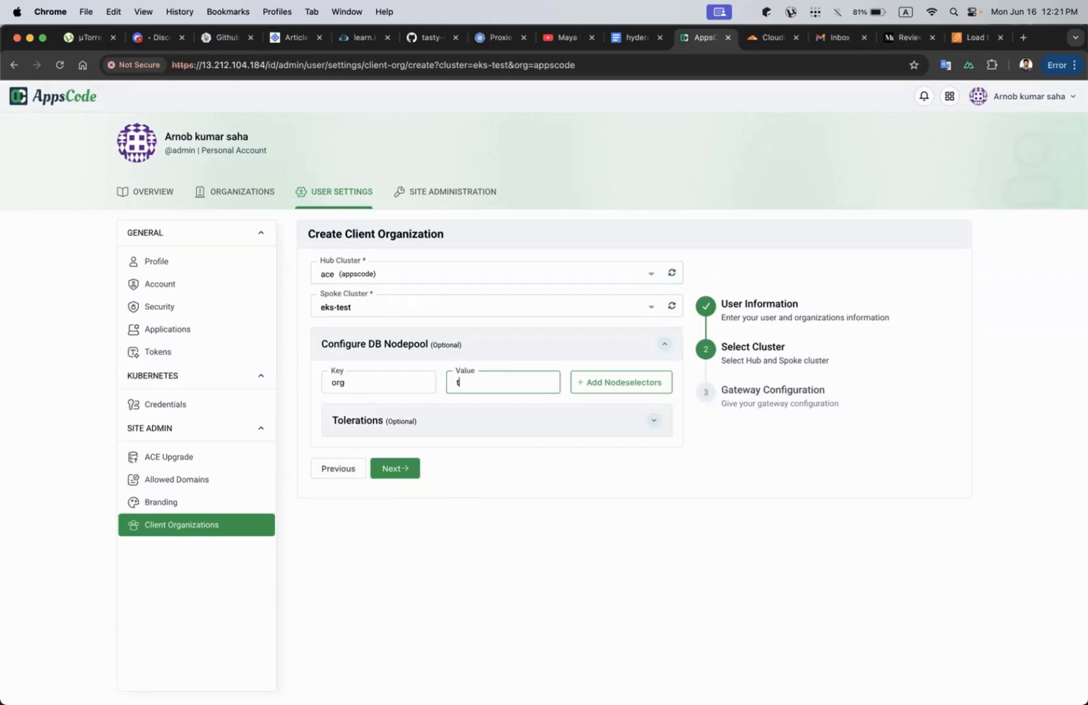
Switch to iTerm2 and delete the node group resources with "k delete -f ~/yamls/aws/add-nodegroups.yaml".
key(ctrl+Up)
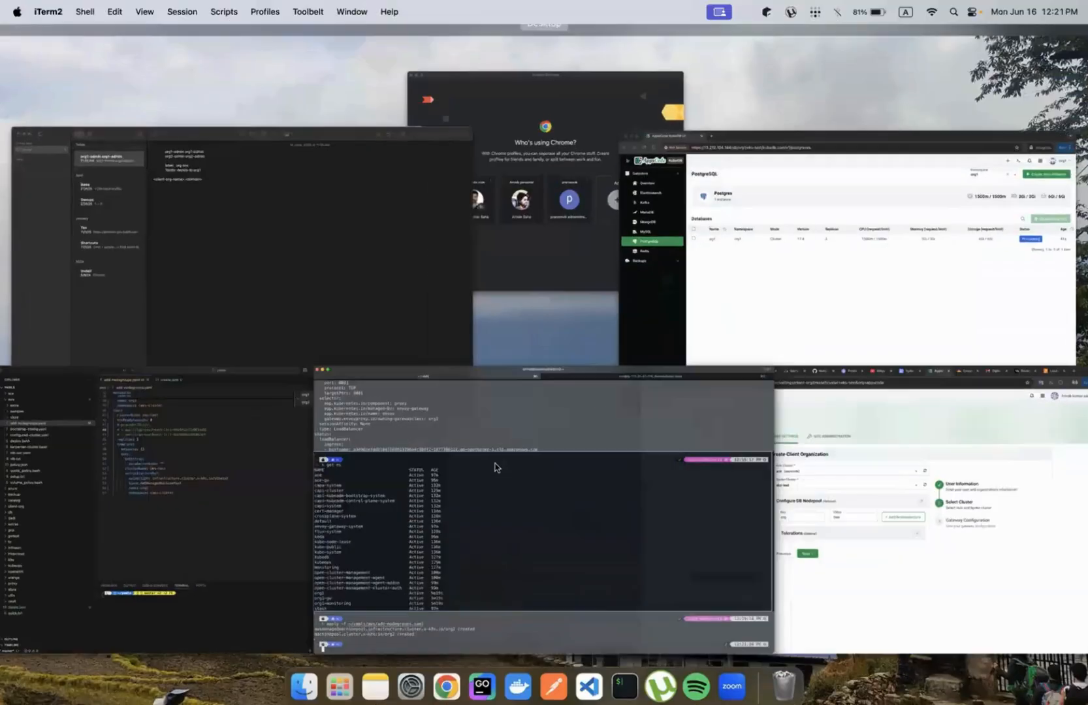
click(494, 468)
text(k d)
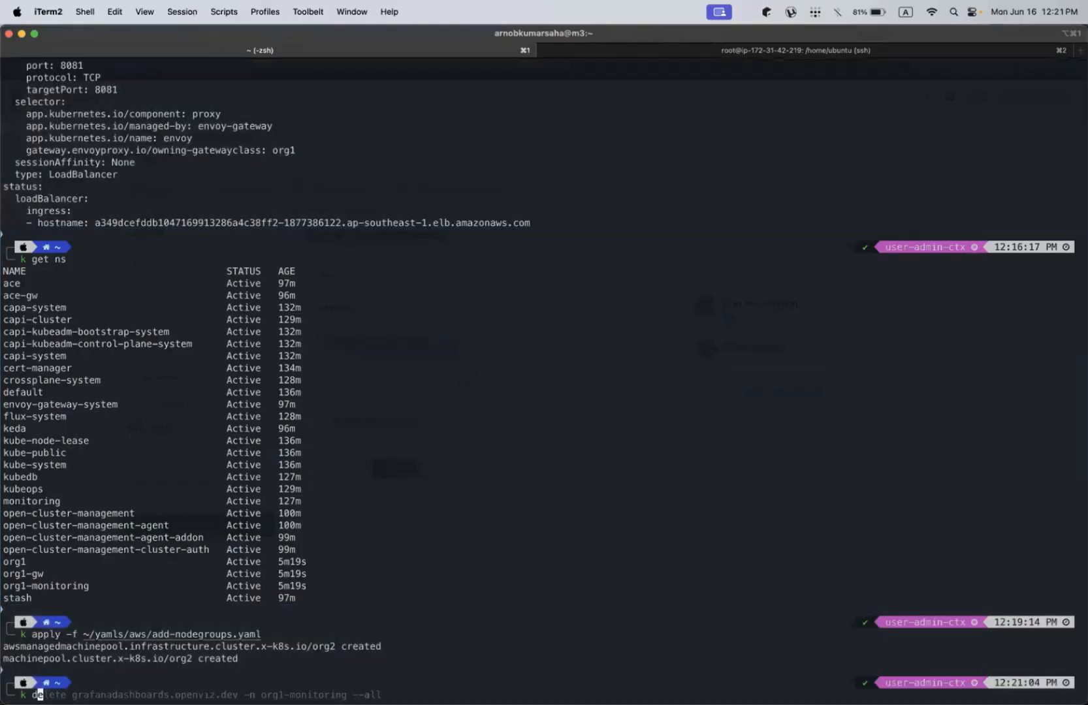
text(elete -f)
key(Right)
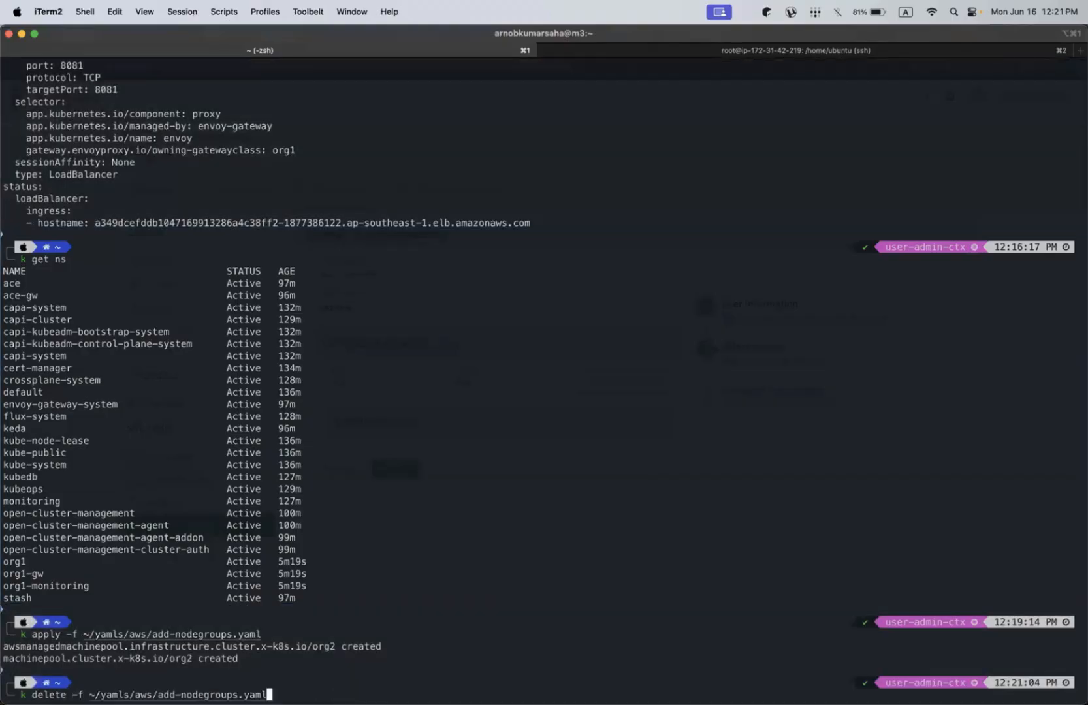
key(Return)
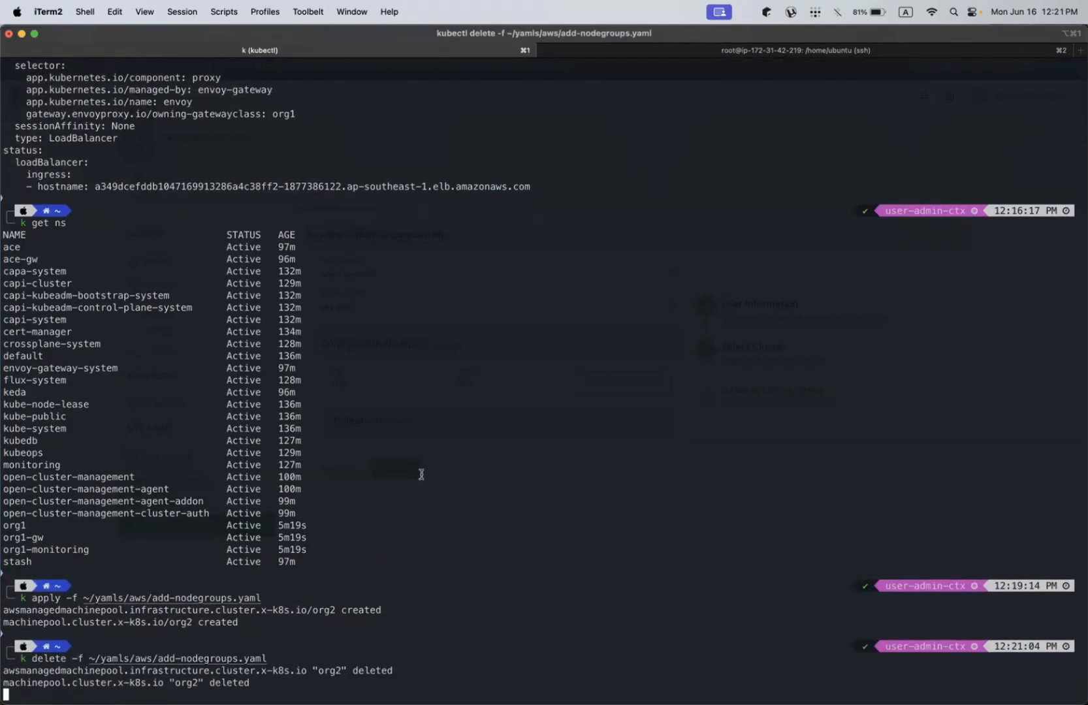
Switch to VS Code and set the org label in add-nodegroups.yaml to two.
key(ctrl+Up)
click(239, 516)
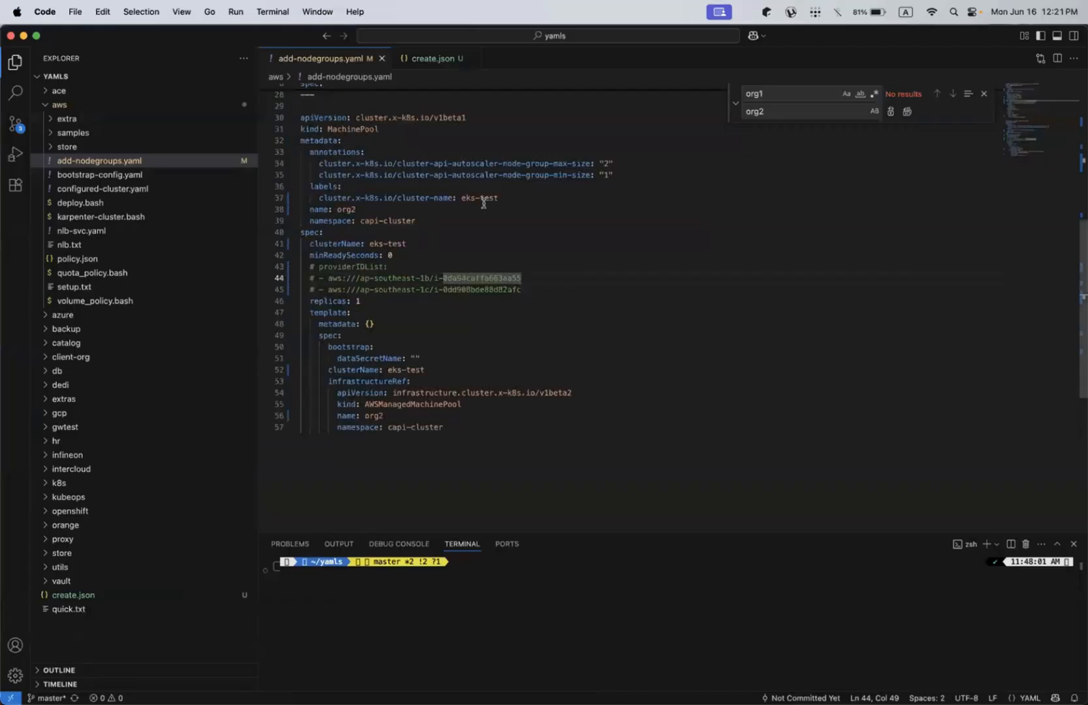
scroll(484, 204, up, 5)
double_click(350, 182)
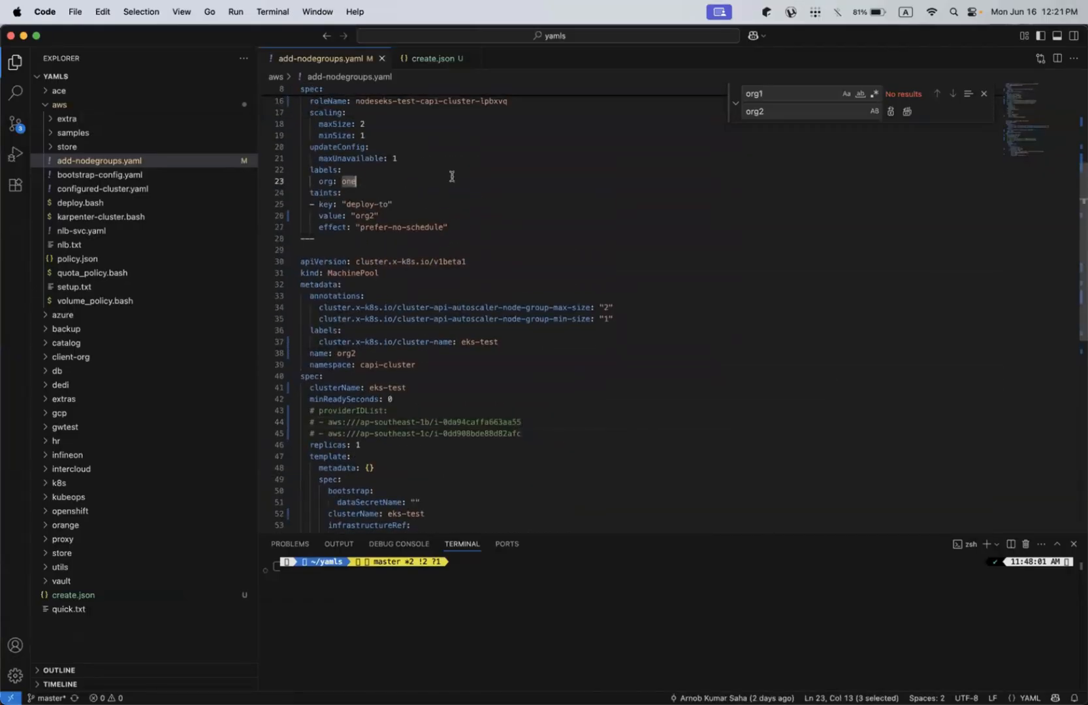
text(two)
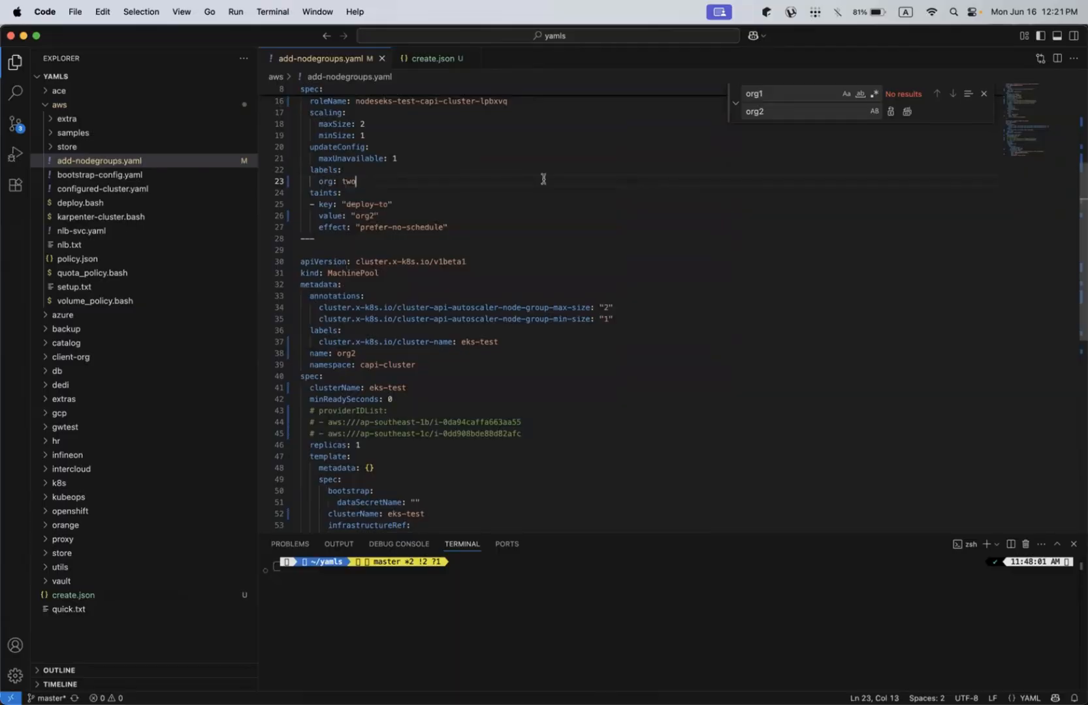
Switch to iTerm2 and interrupt the running delete command.
key(ctrl+Up)
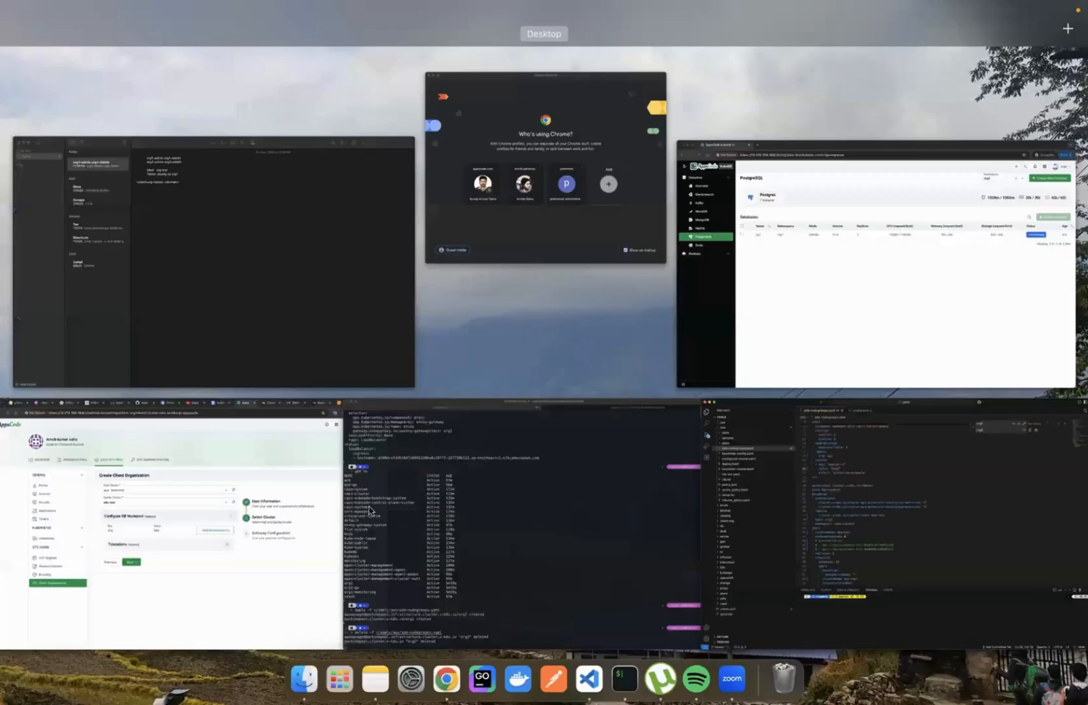
click(409, 480)
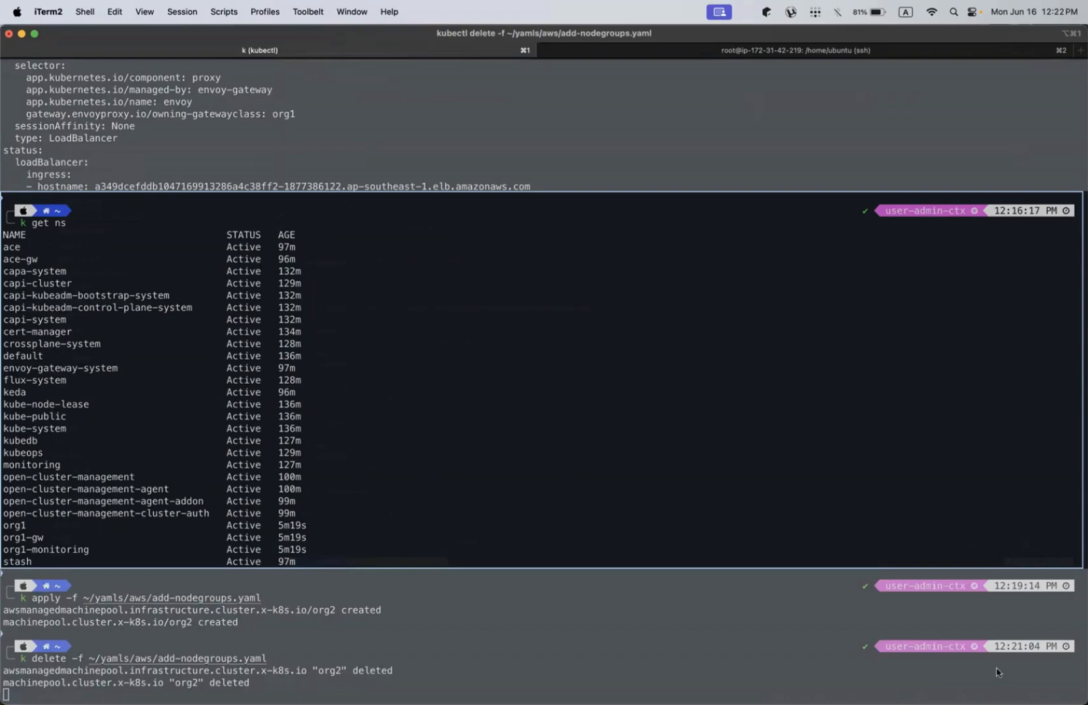
click(457, 398)
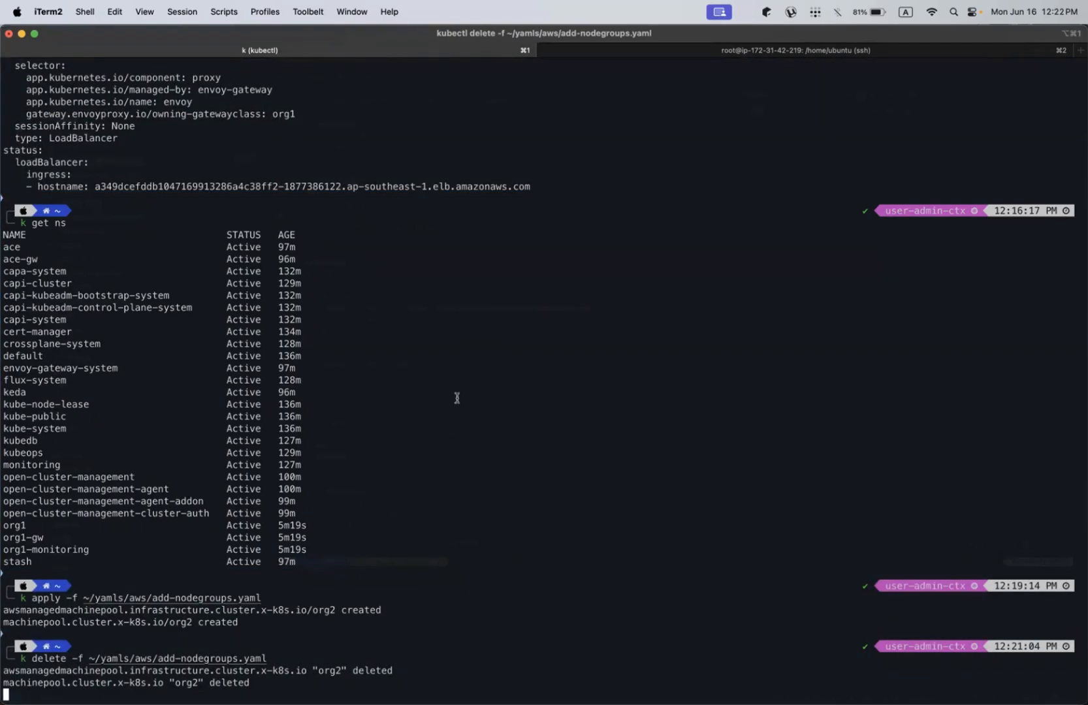
key(ctrl+c)
List the machine pools in the capi-cluster namespace with "k get machinepools.cluster.x-k8s.io -n capi-cluster".
text(k )
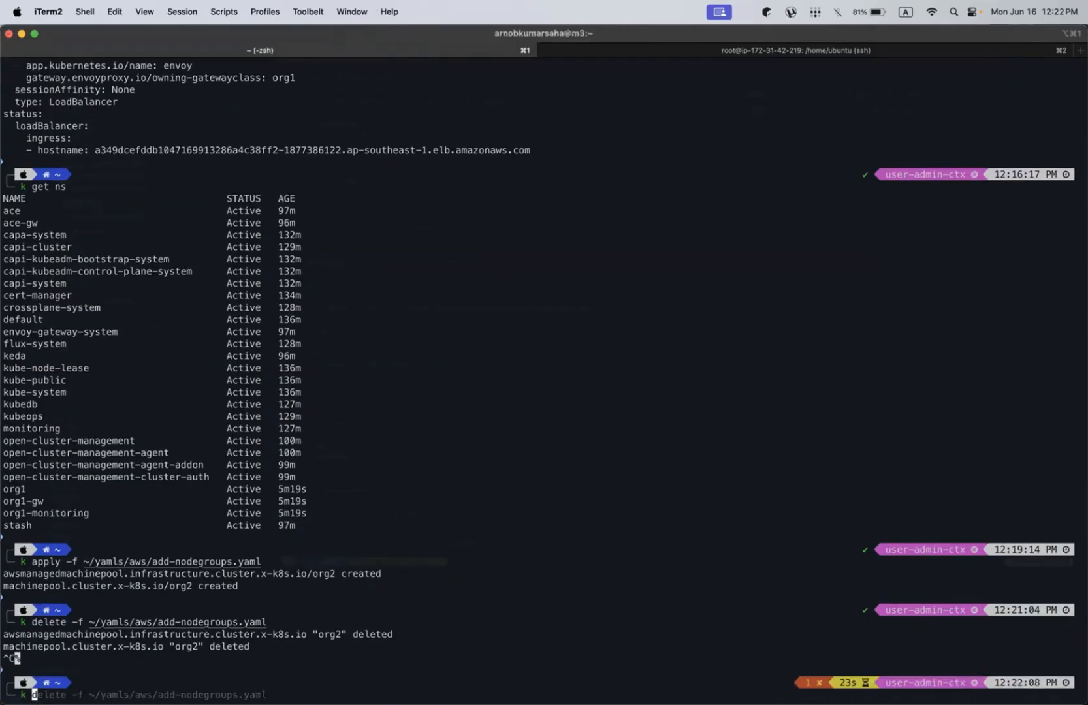
text(get machinepools.cluster.x-k8s.io -n capi-cluster org1 -oyaml)
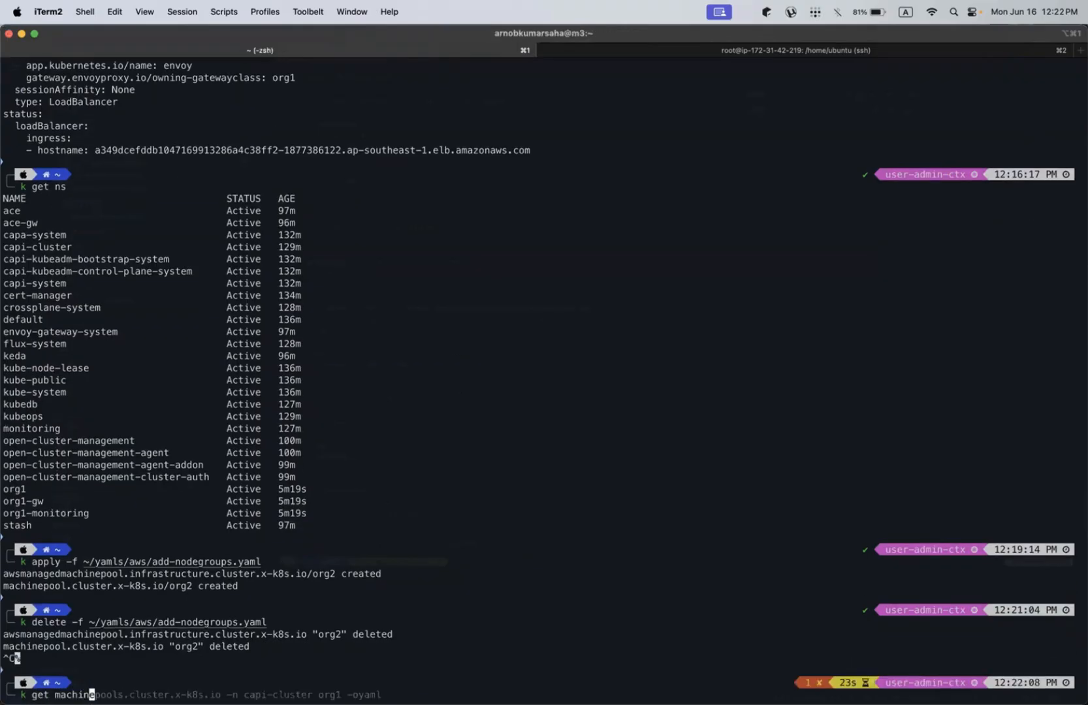
key(BackSpace)
key(BackSpace)
key(BackSpace)
key(BackSpace)
key(BackSpace)
key(BackSpace)
key(BackSpace)
key(BackSpace)
key(BackSpace)
key(BackSpace)
key(BackSpace)
key(BackSpace)
key(Return)
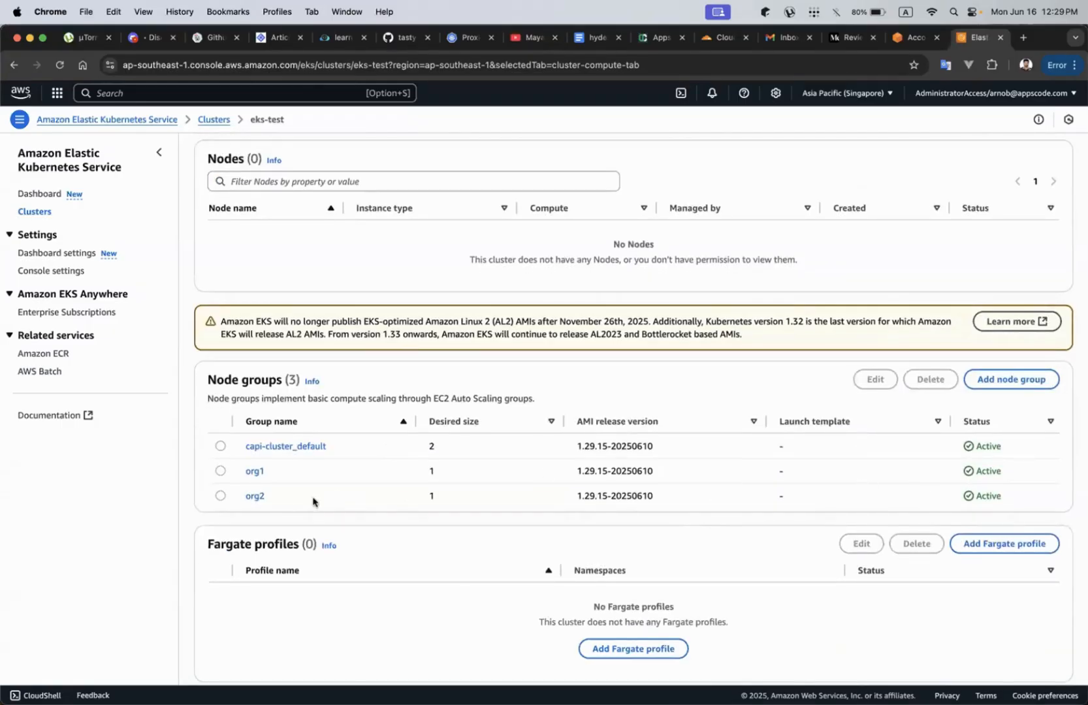
Switch to iTerm2, run "k get nodes --show-labels" and check the org labels on the org1 and org2 nodes.
key(ctrl+Up)
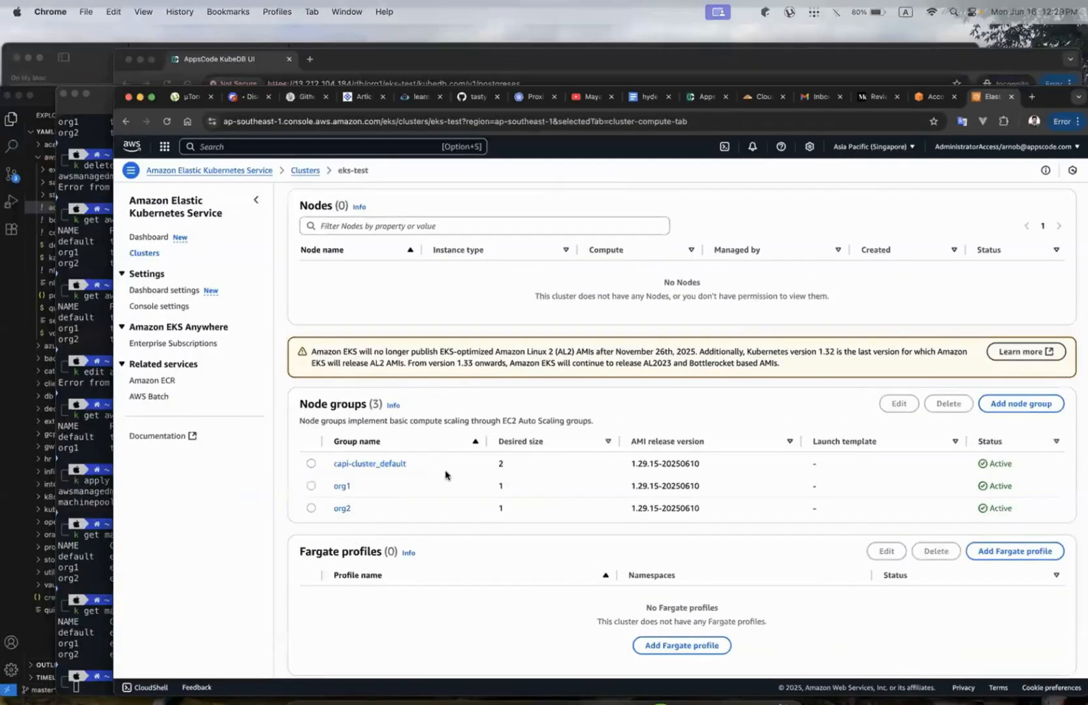
click(452, 489)
text(k get n)
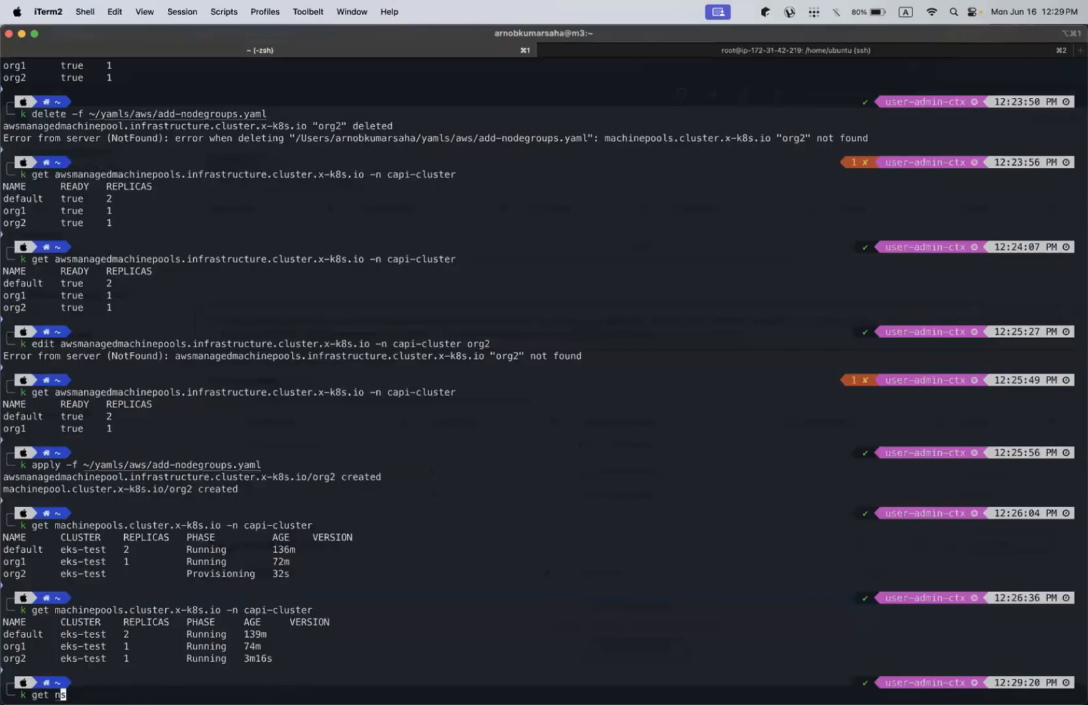
text(odes --show-labels)
key(Return)
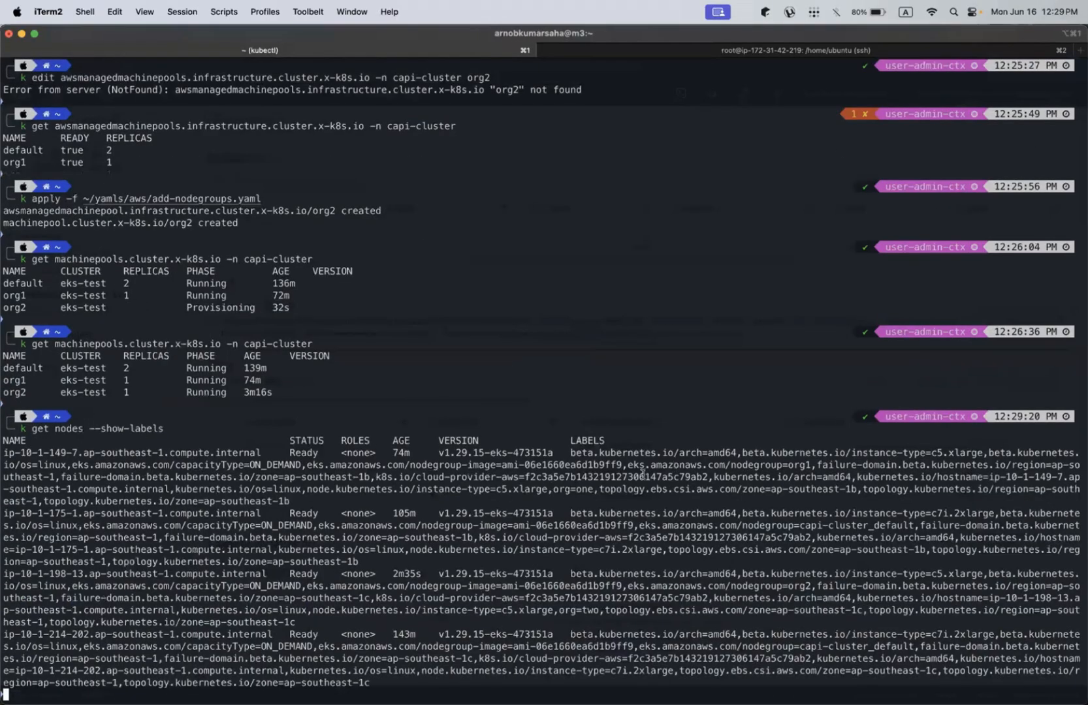
drag(594, 465, 550, 465)
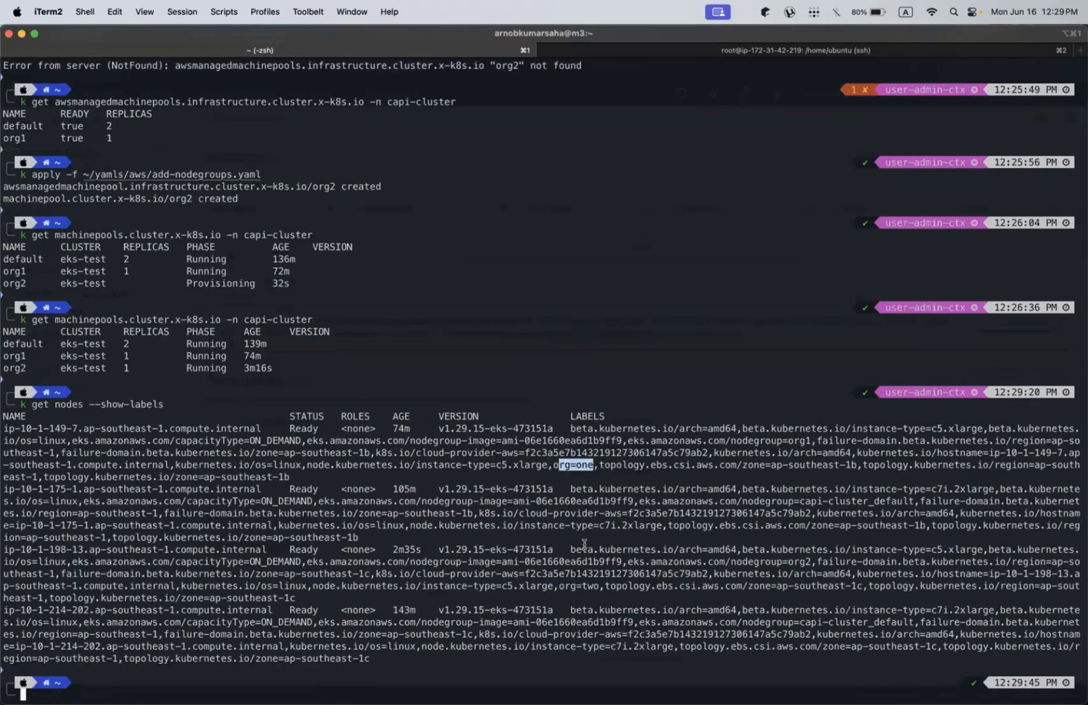
drag(598, 586, 559, 586)
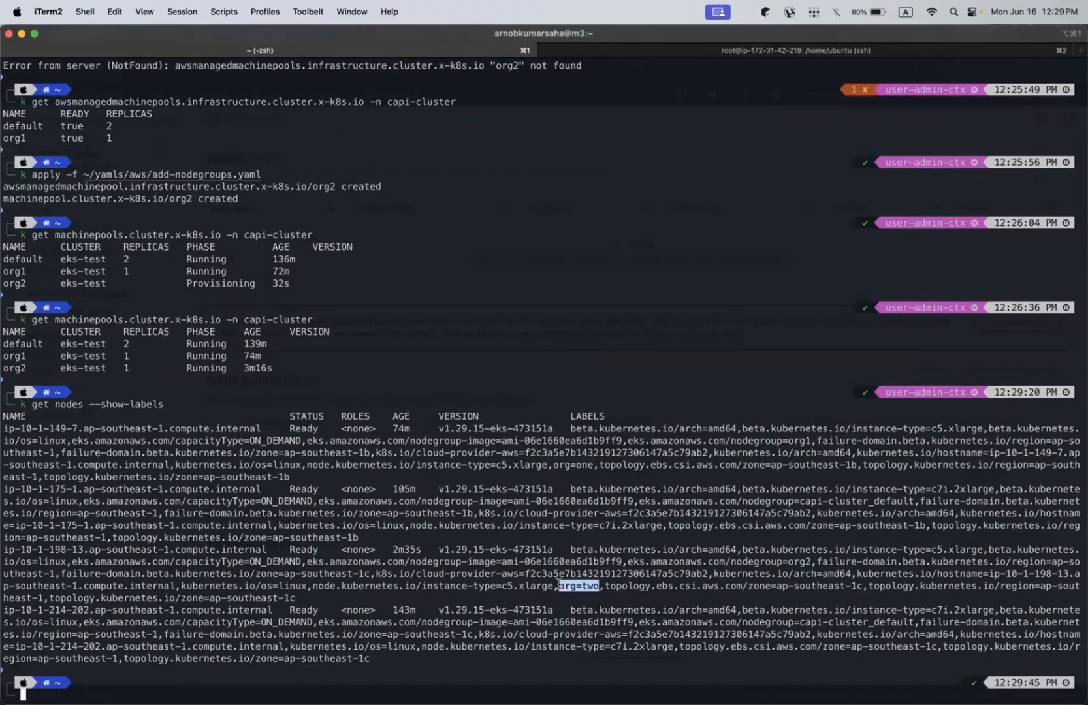
click(594, 563)
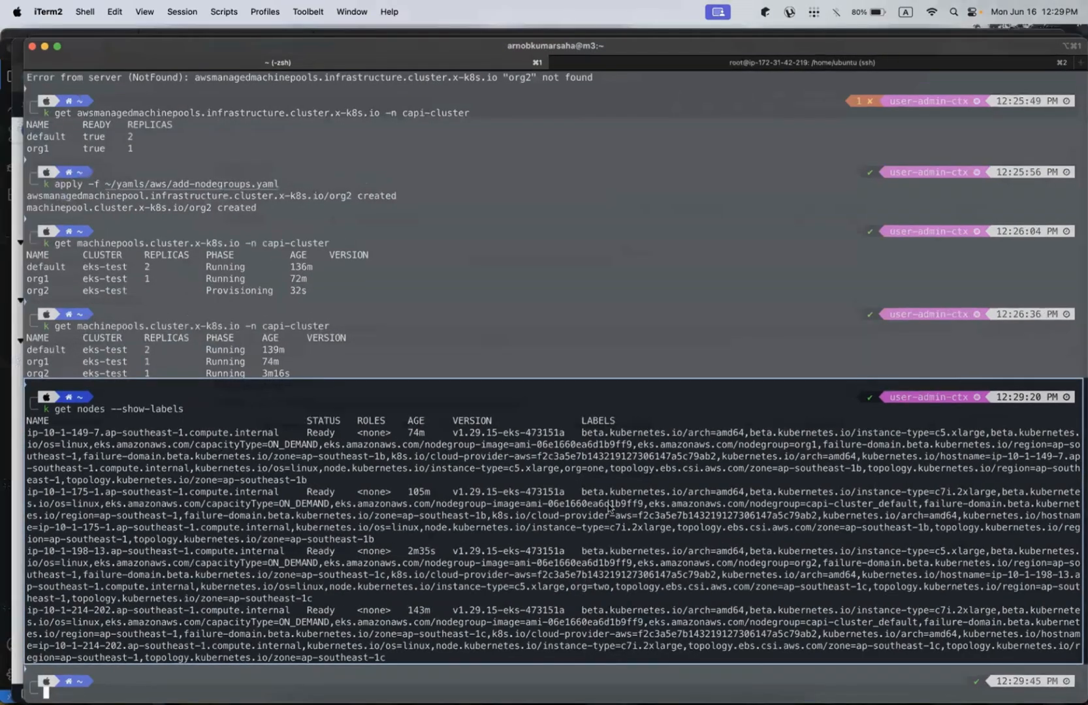
Return to the AppsCode client organization form in Chrome and add the node selector org: two.
key(ctrl+Up)
click(582, 444)
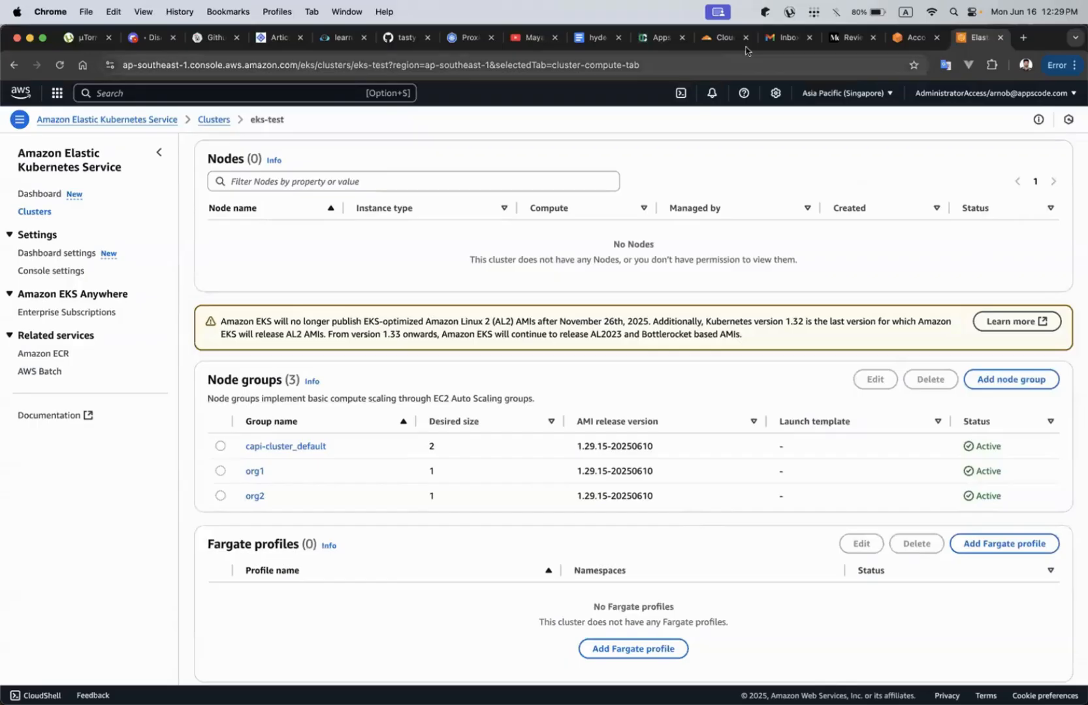
click(639, 40)
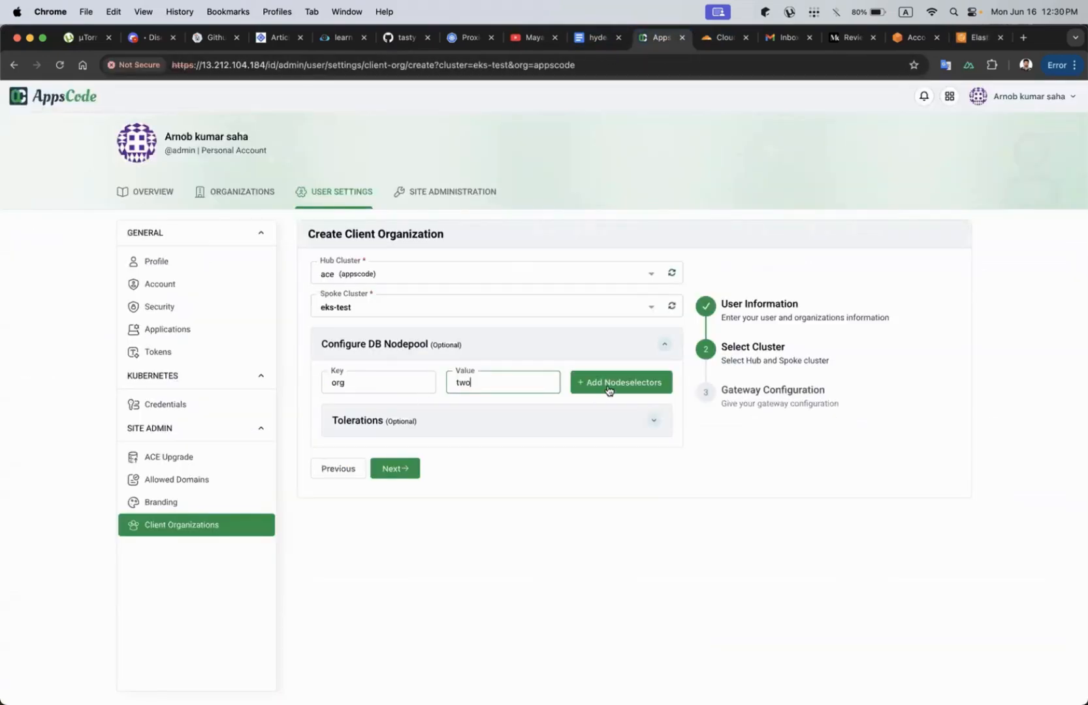
click(608, 385)
In the Tolerations section of the DB nodepool configuration, set the effect to PreferNoSchedule and the key to deploy-to.
click(432, 450)
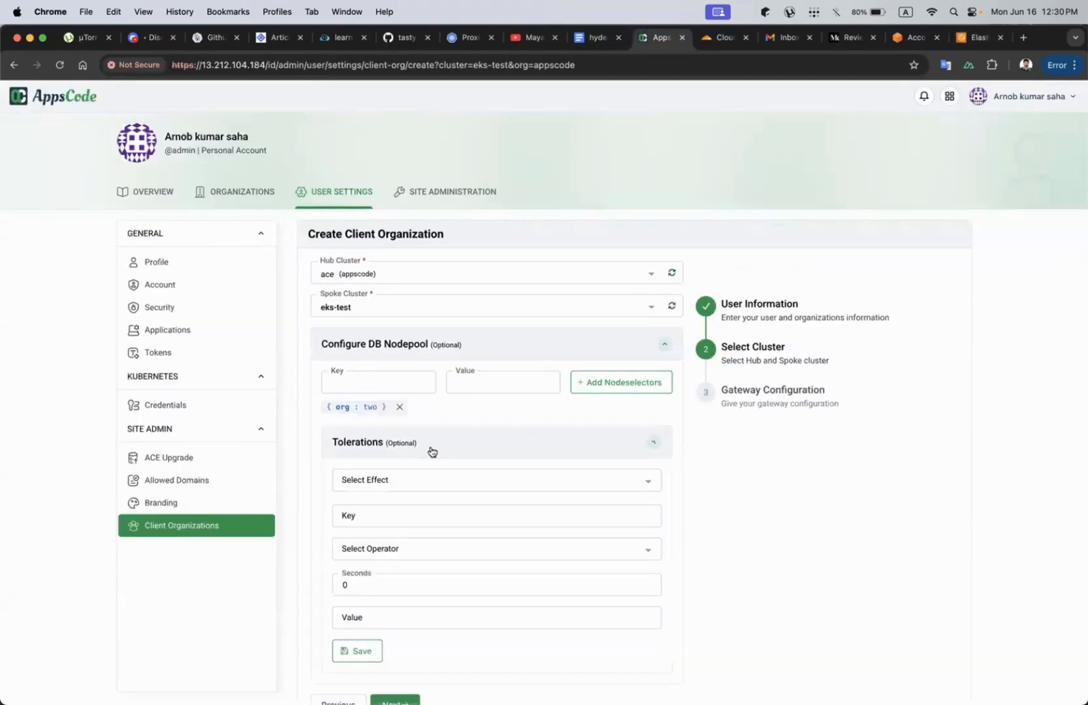
click(416, 486)
click(396, 518)
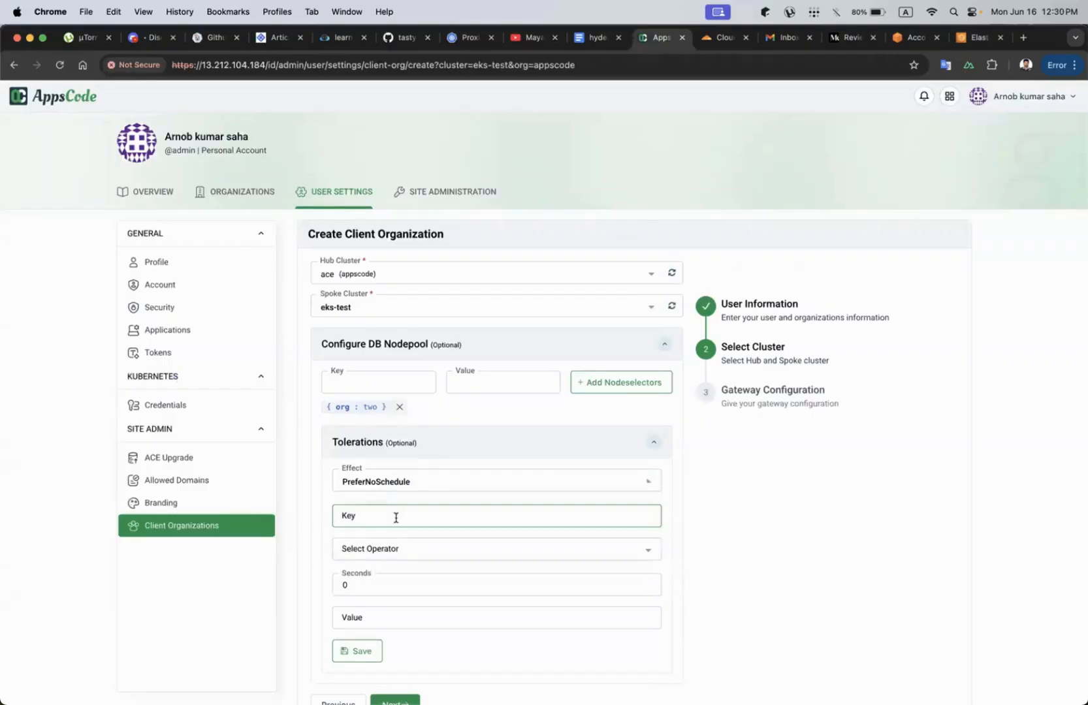
scroll(396, 518, down, 1)
click(404, 481)
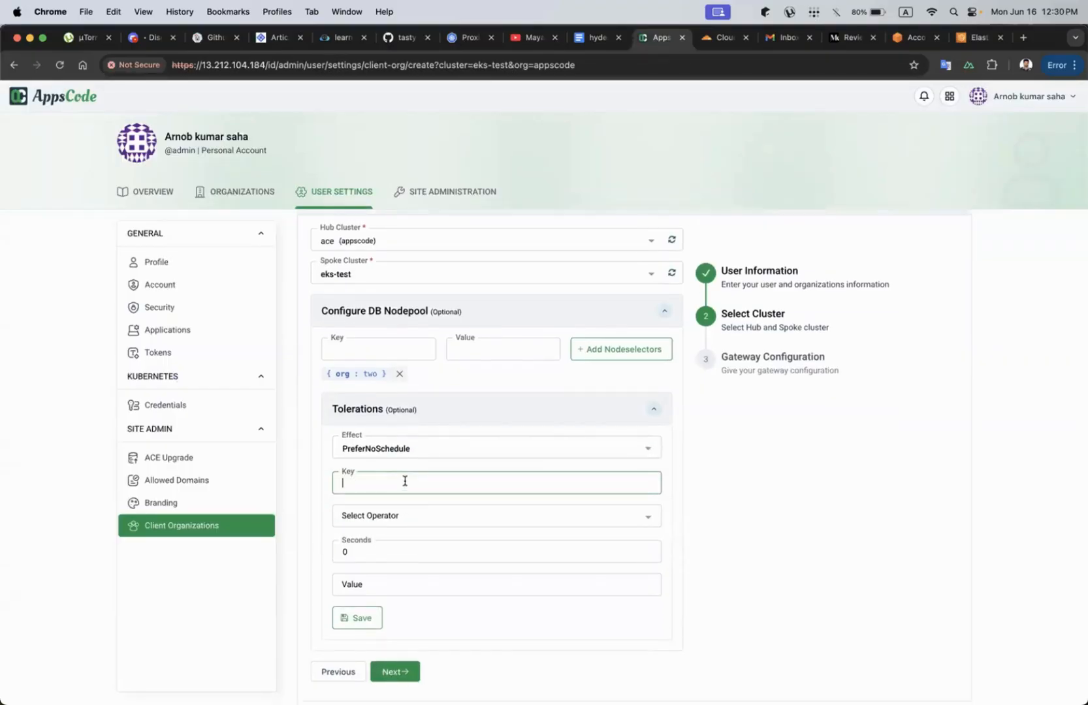
text(deploy-to)
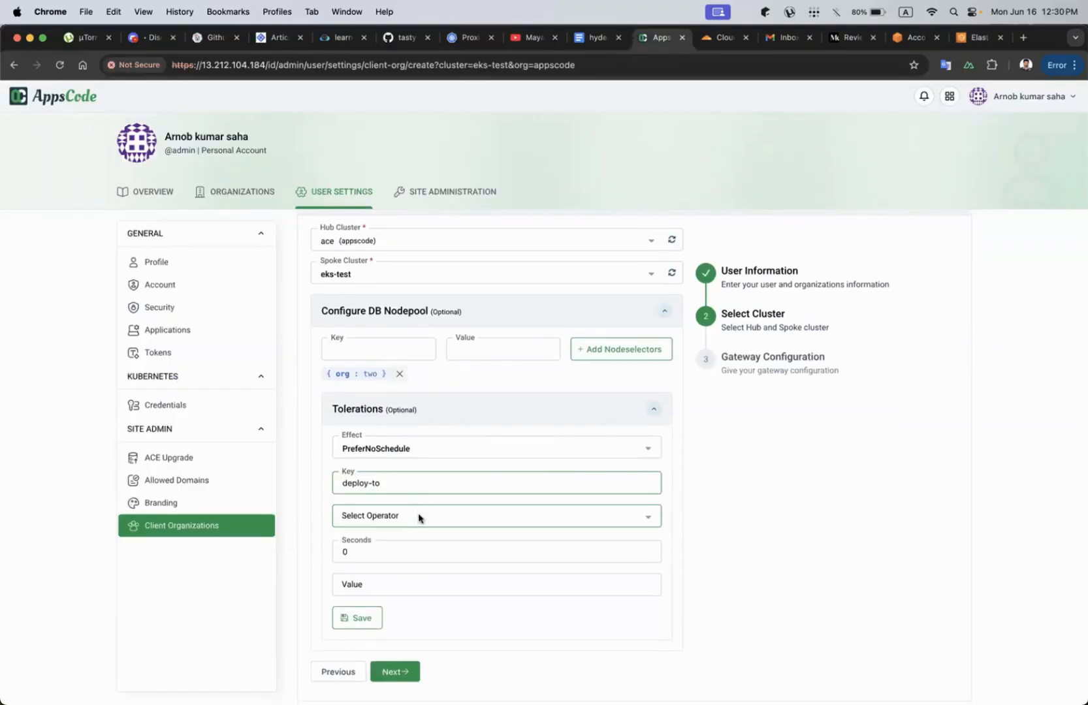
Set the toleration's operator to Equal and its value to org2, and save the toleration.
click(407, 522)
click(388, 540)
scroll(390, 555, down, 1)
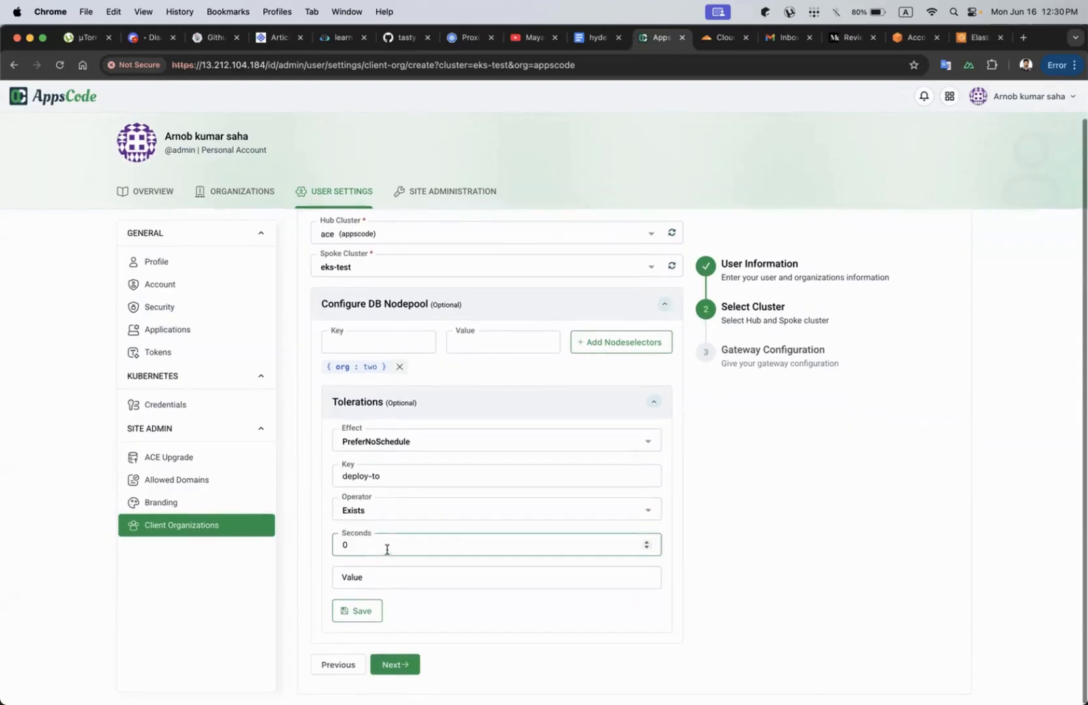
click(399, 513)
click(385, 550)
click(383, 566)
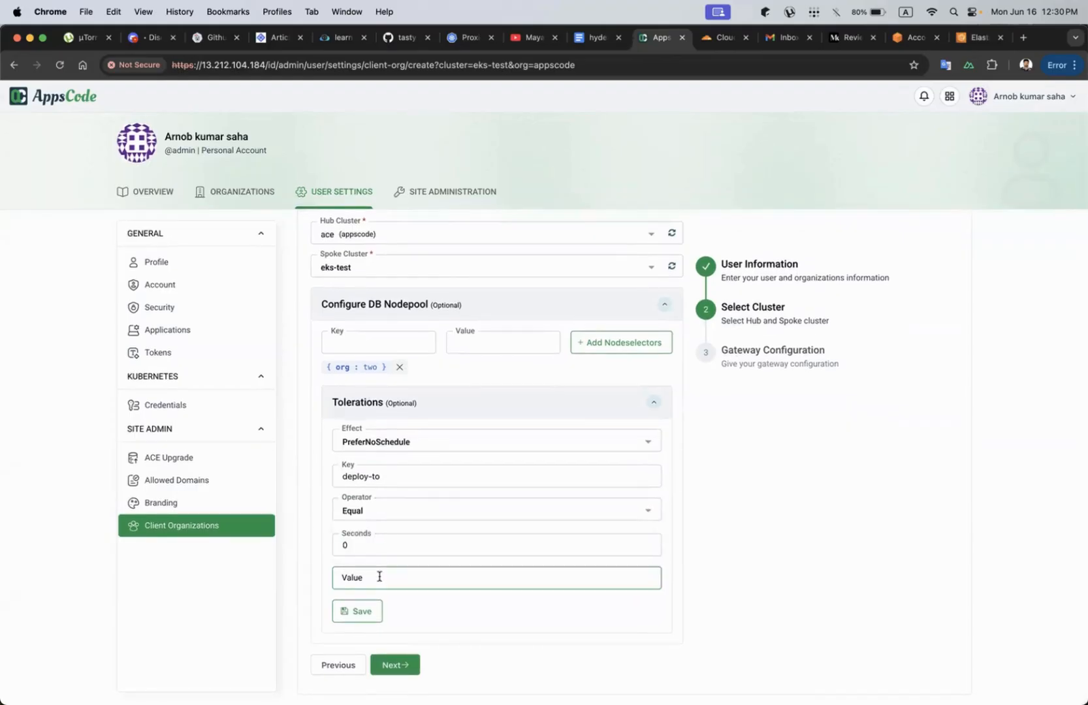
click(380, 577)
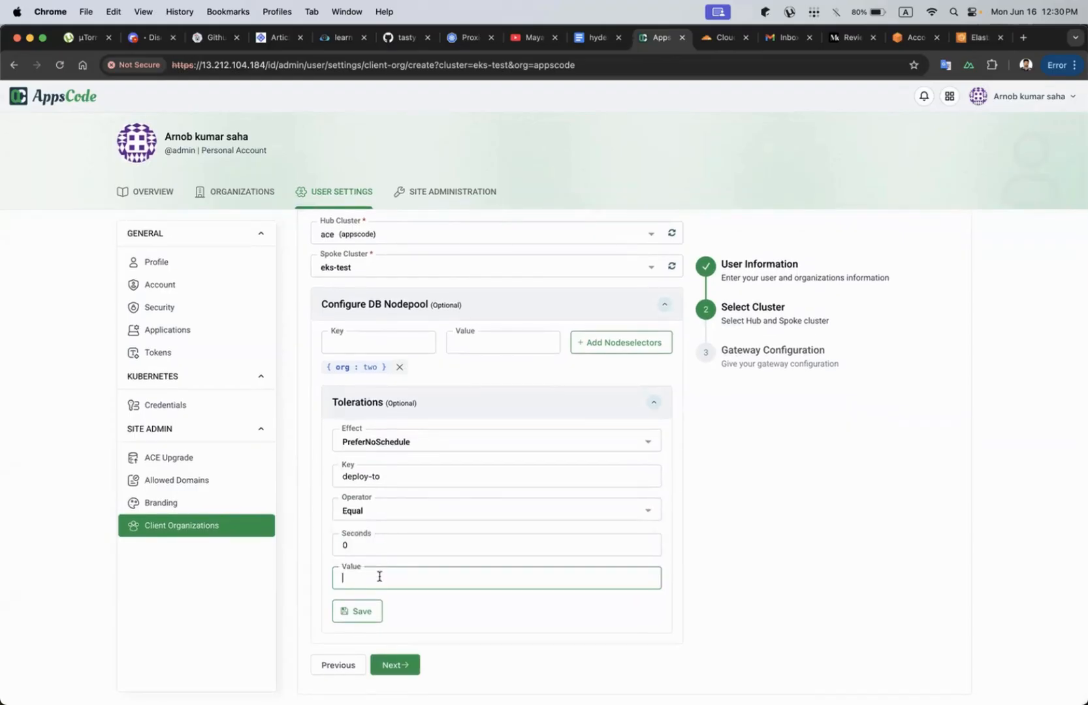
click(369, 608)
scroll(502, 608, down, 2)
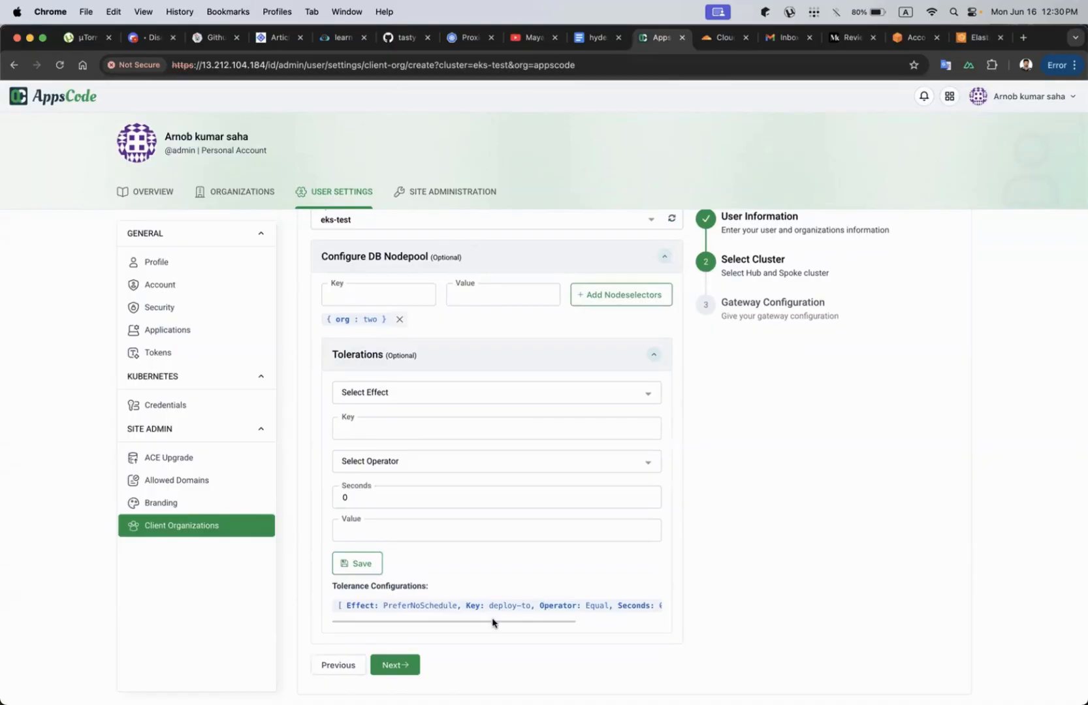
Edit the saved deploy-to toleration, change its effect to NoExecute and save it again.
scroll(629, 609, right, 4)
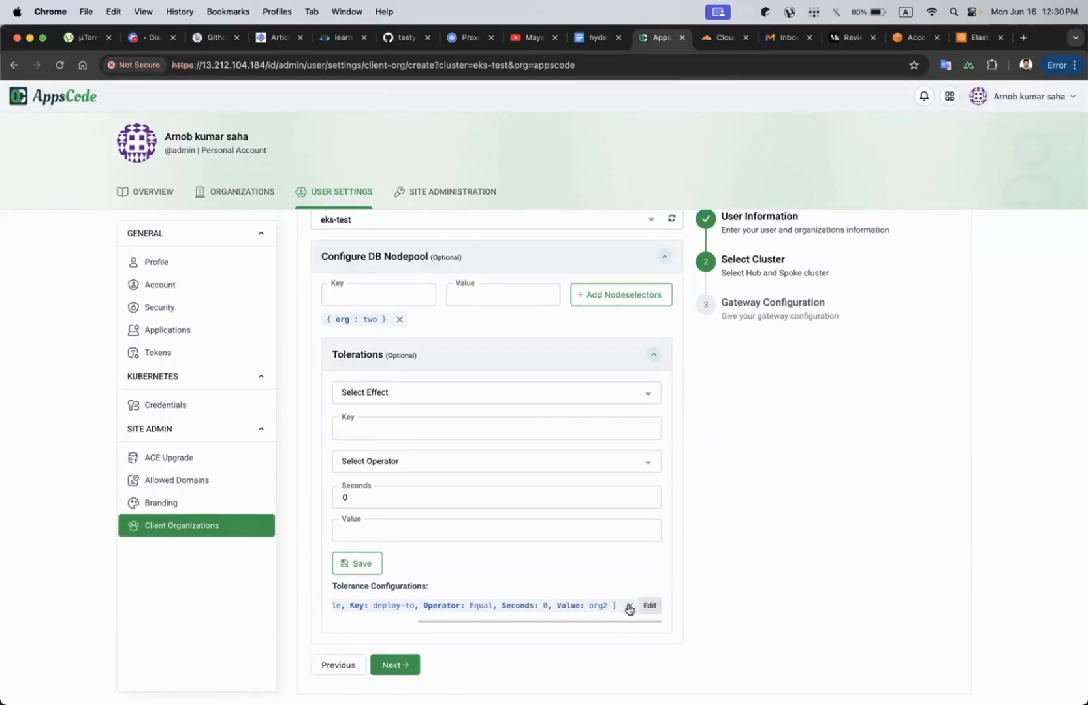
click(648, 605)
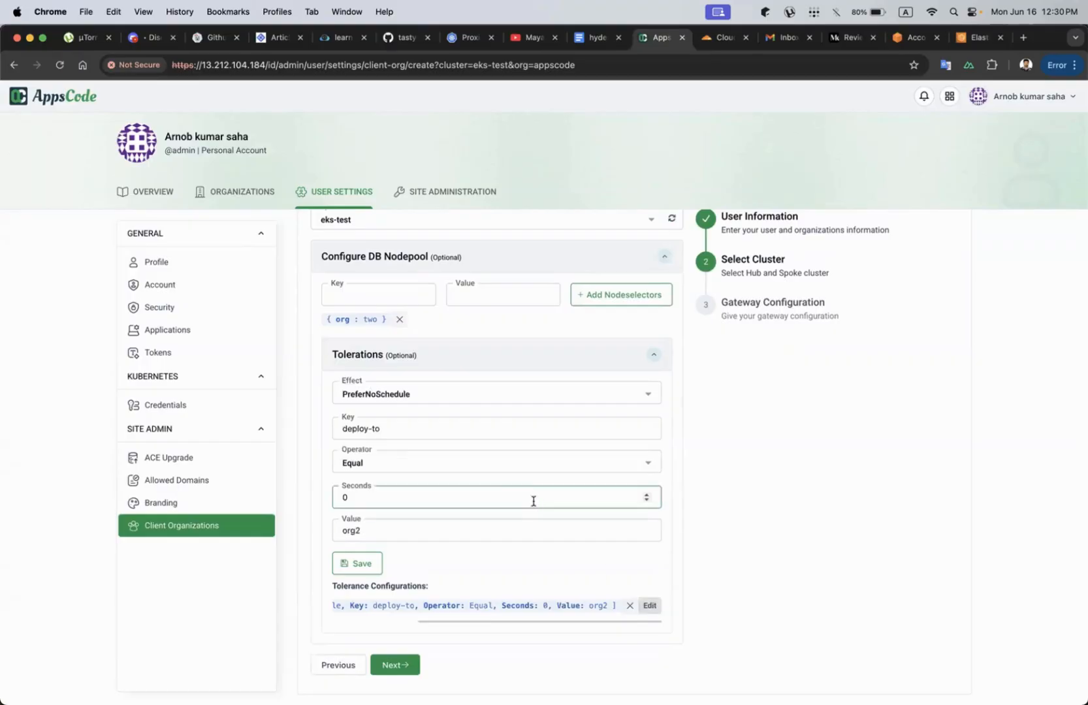
click(418, 394)
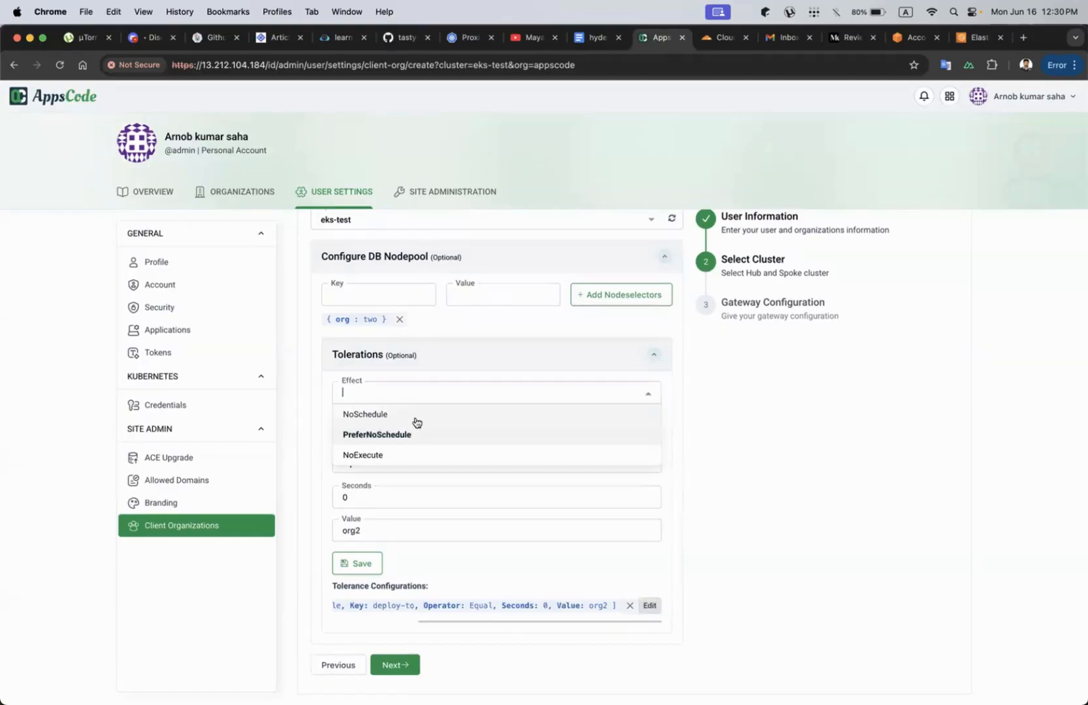
click(397, 455)
click(493, 538)
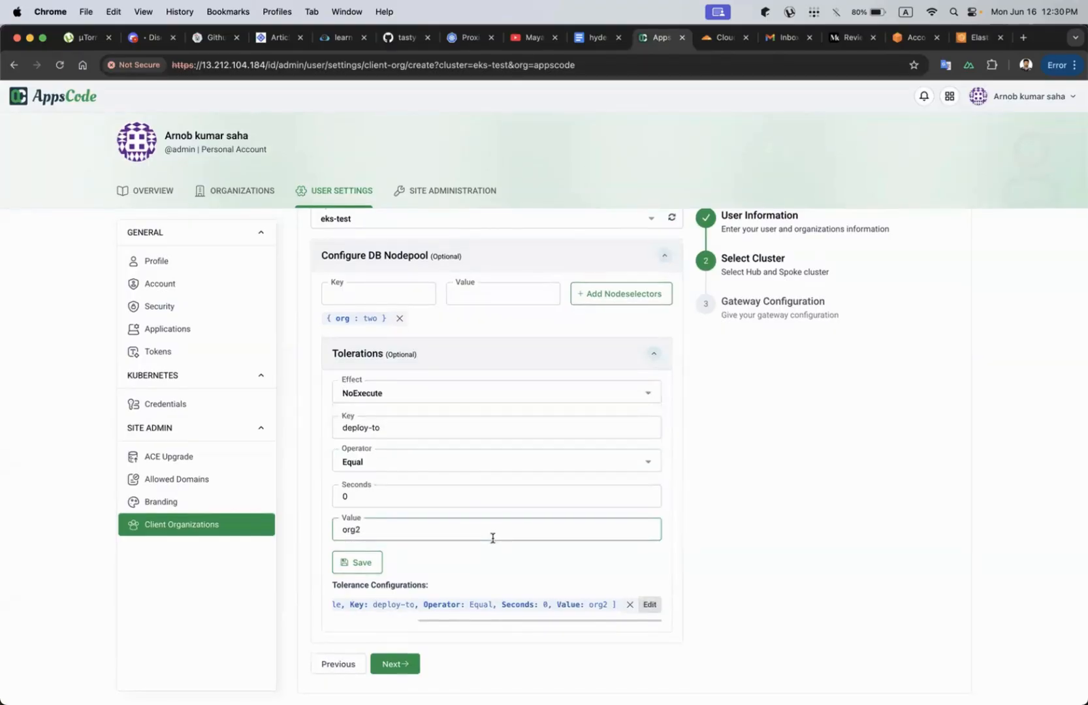
click(375, 570)
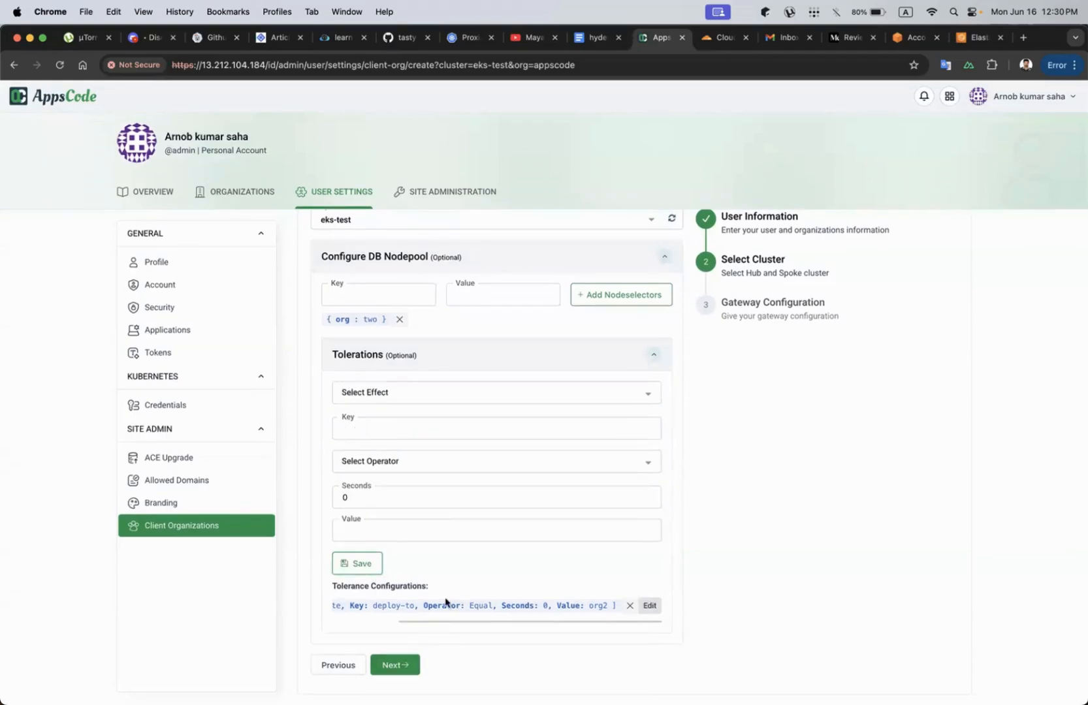
scroll(483, 602, left, 5)
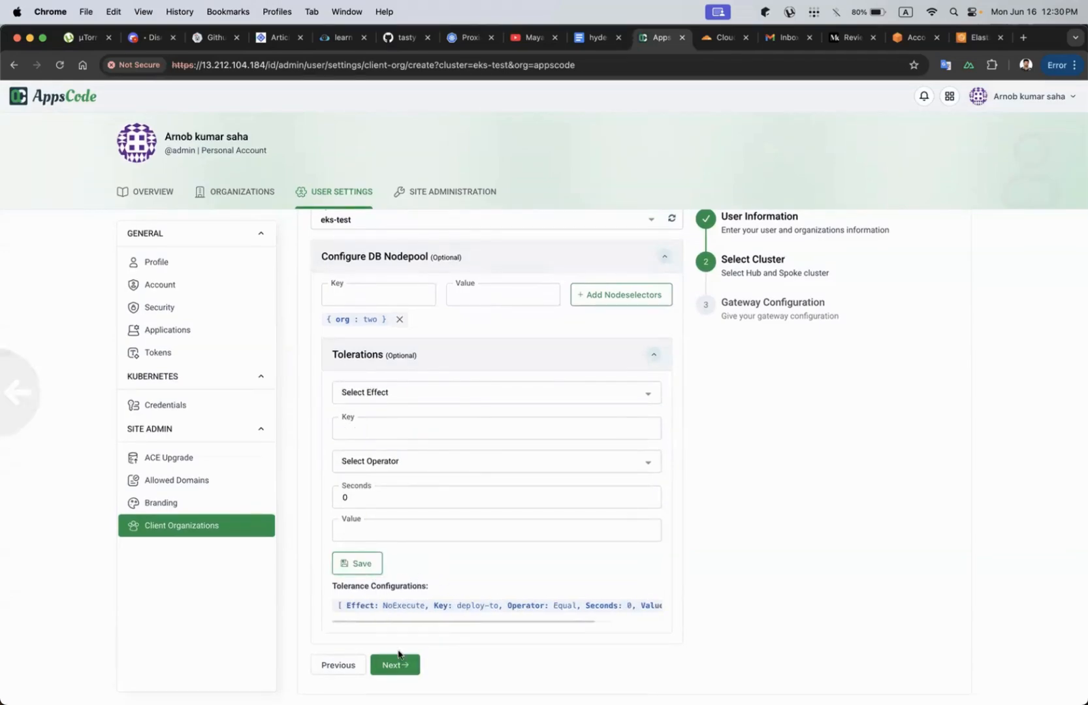
Continue to the gateway configuration and choose a dedicated custom gateway preloaded from the existing ace preset in ace-gw.
click(395, 665)
click(575, 316)
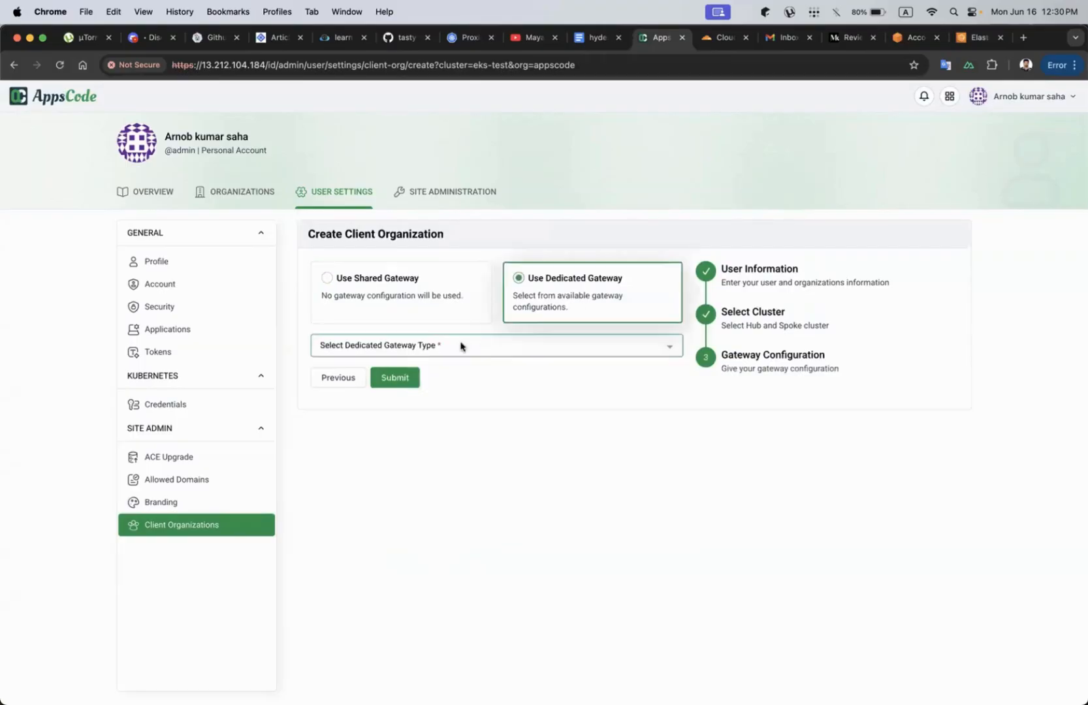
click(462, 345)
click(419, 390)
click(444, 382)
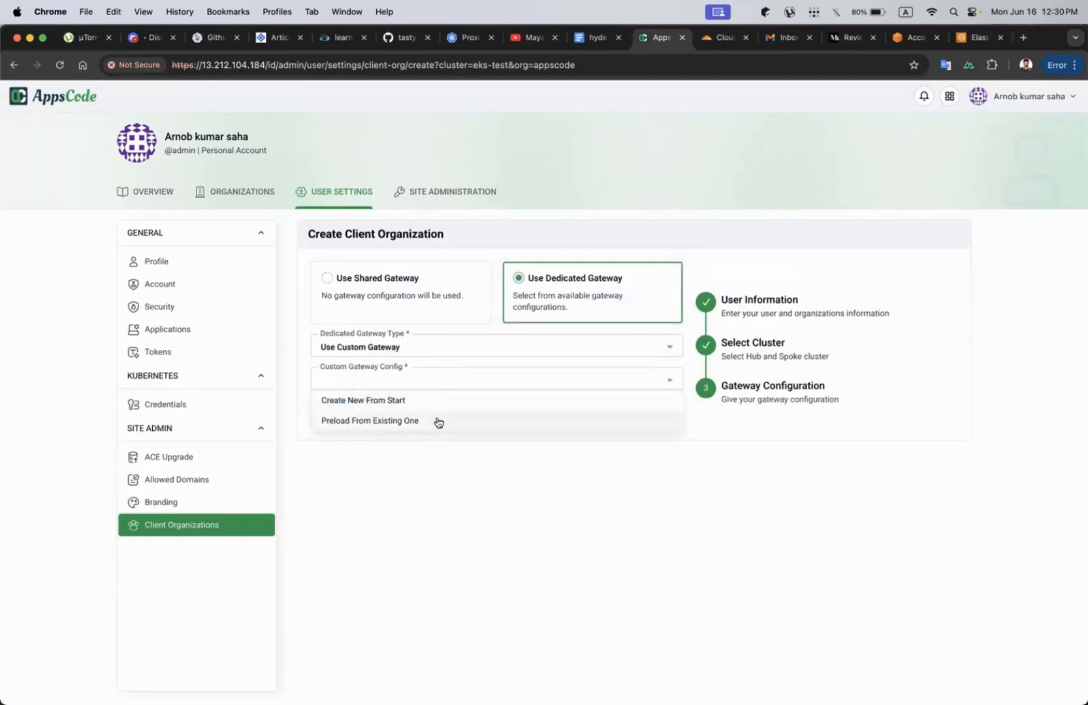
click(440, 421)
click(461, 413)
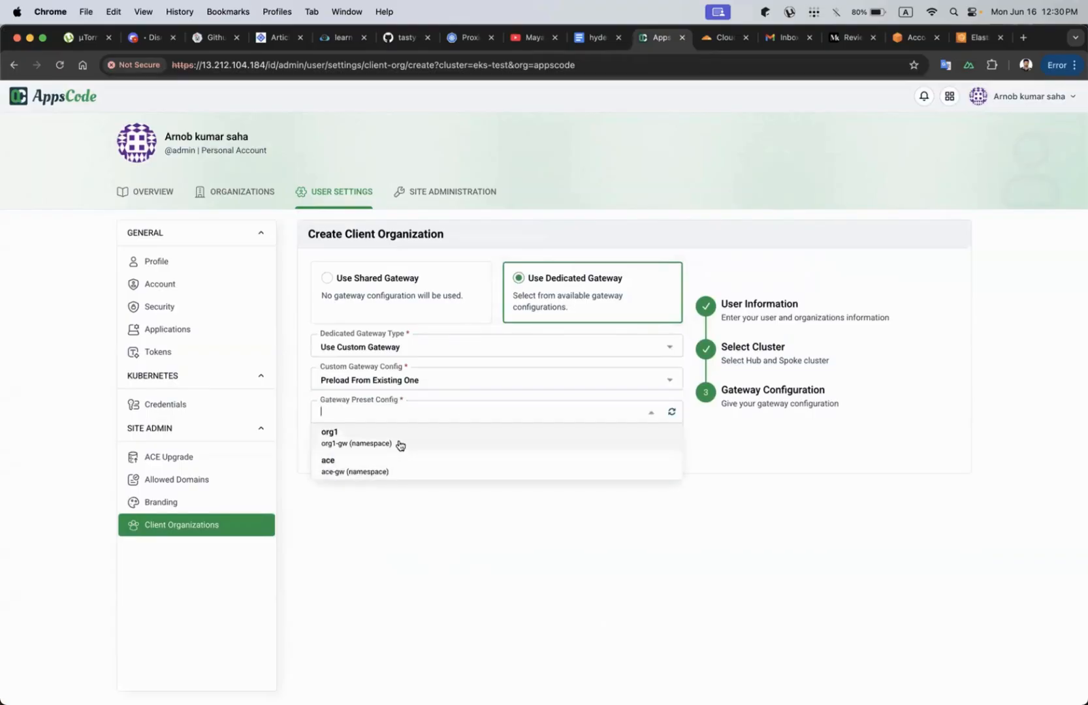
click(392, 466)
In the gateway's Infra settings, set the host to kubedb.cloud and the host type to domain.
scroll(455, 502, down, 10)
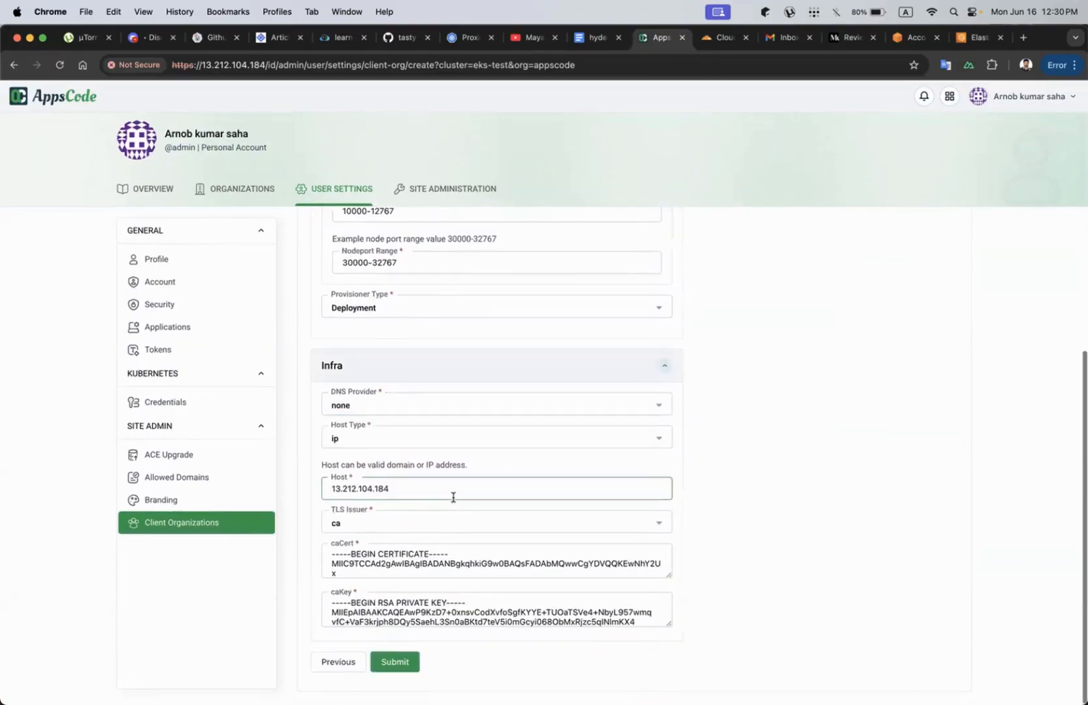
triple_click(390, 491)
text(kubedb.cloud)
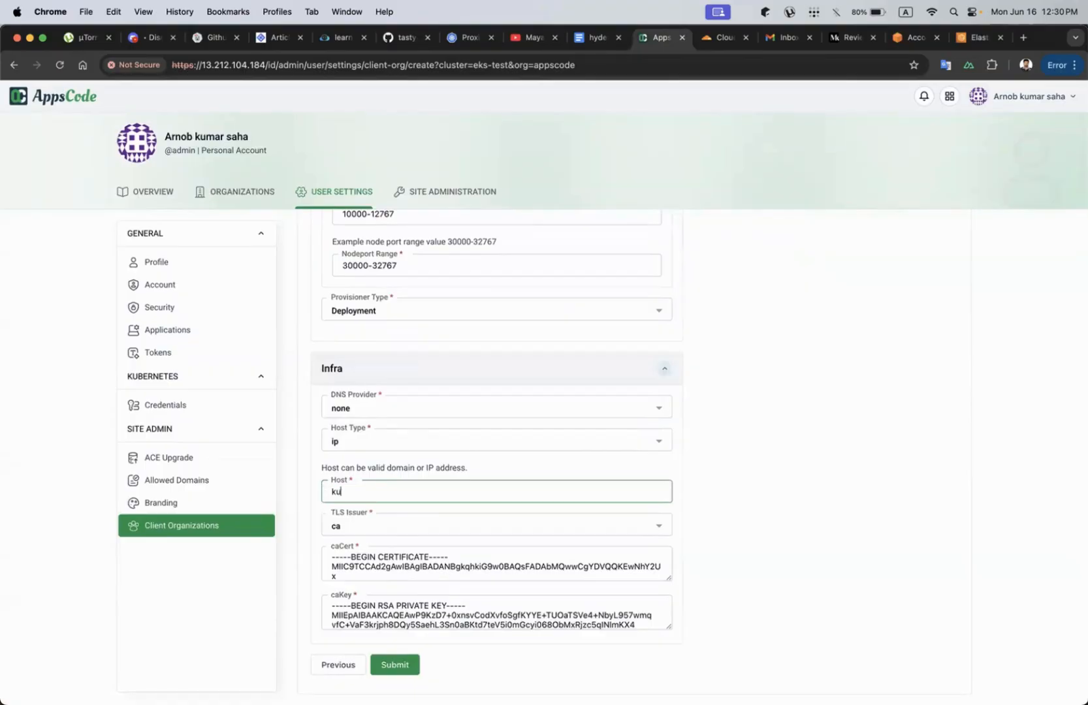
click(358, 444)
click(392, 464)
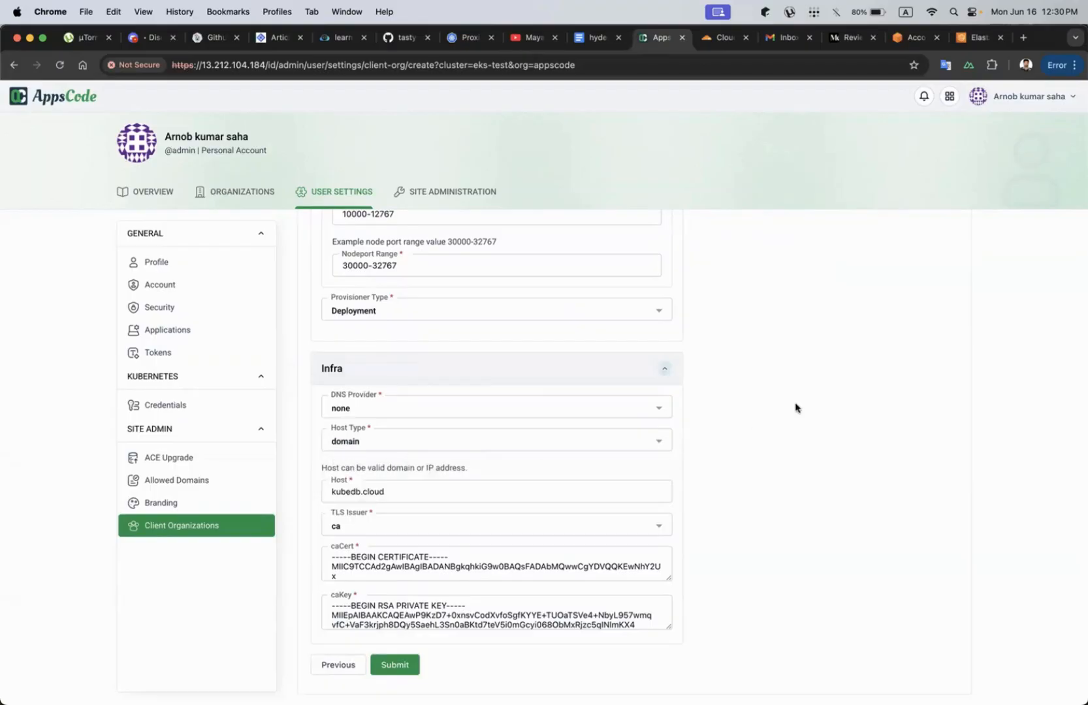
Review the preloaded Envoy Service settings, including the service type, port ranges and provisioner type options.
scroll(796, 408, up, 10)
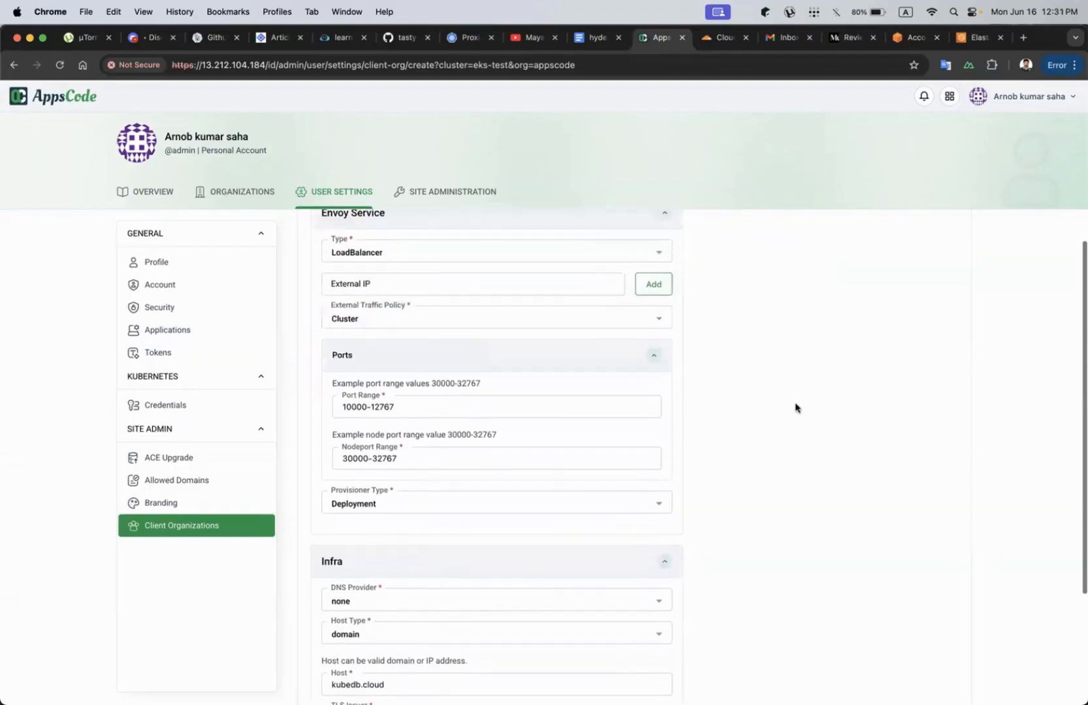
scroll(758, 398, up, 1)
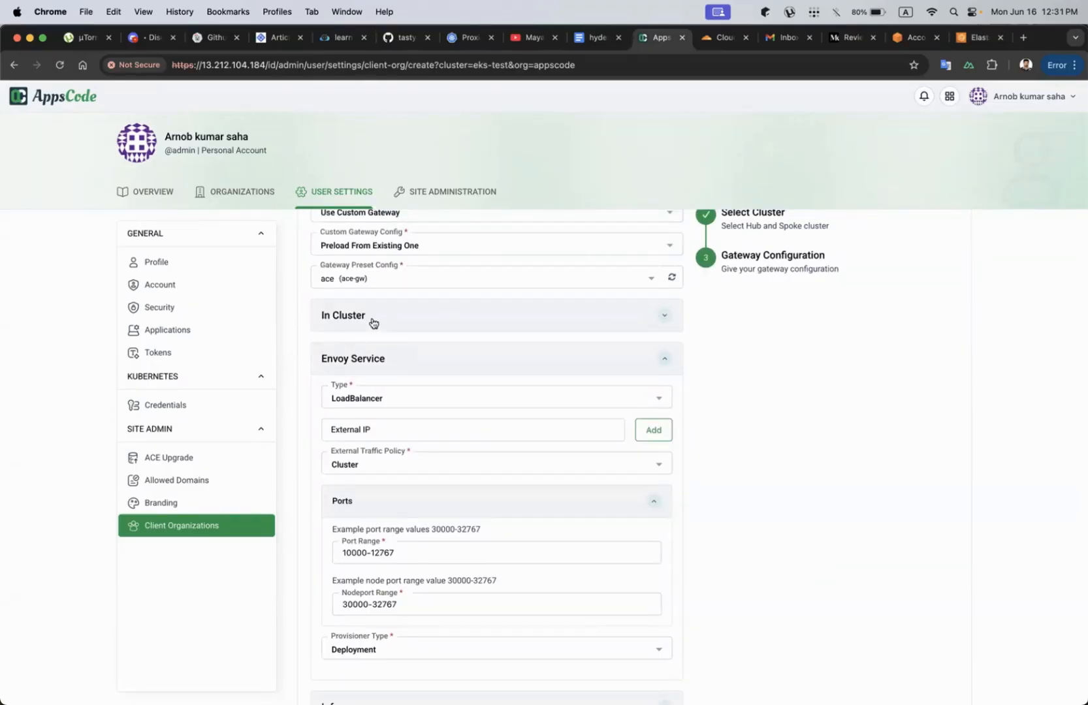
scroll(373, 323, down, 3)
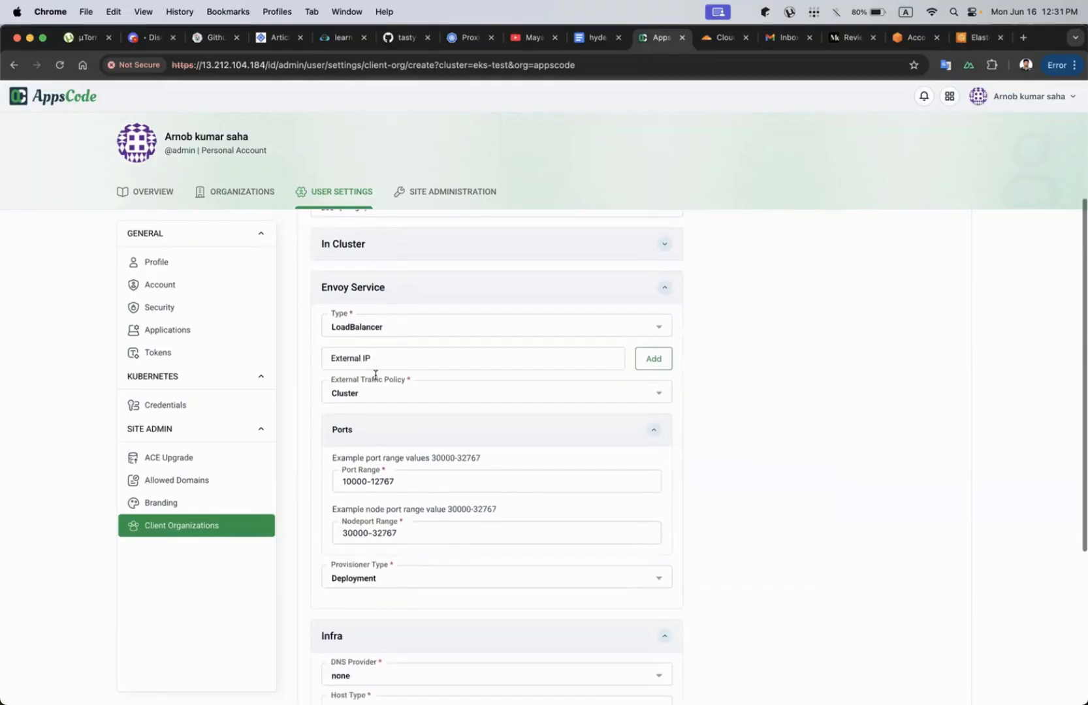
scroll(375, 374, down, 1)
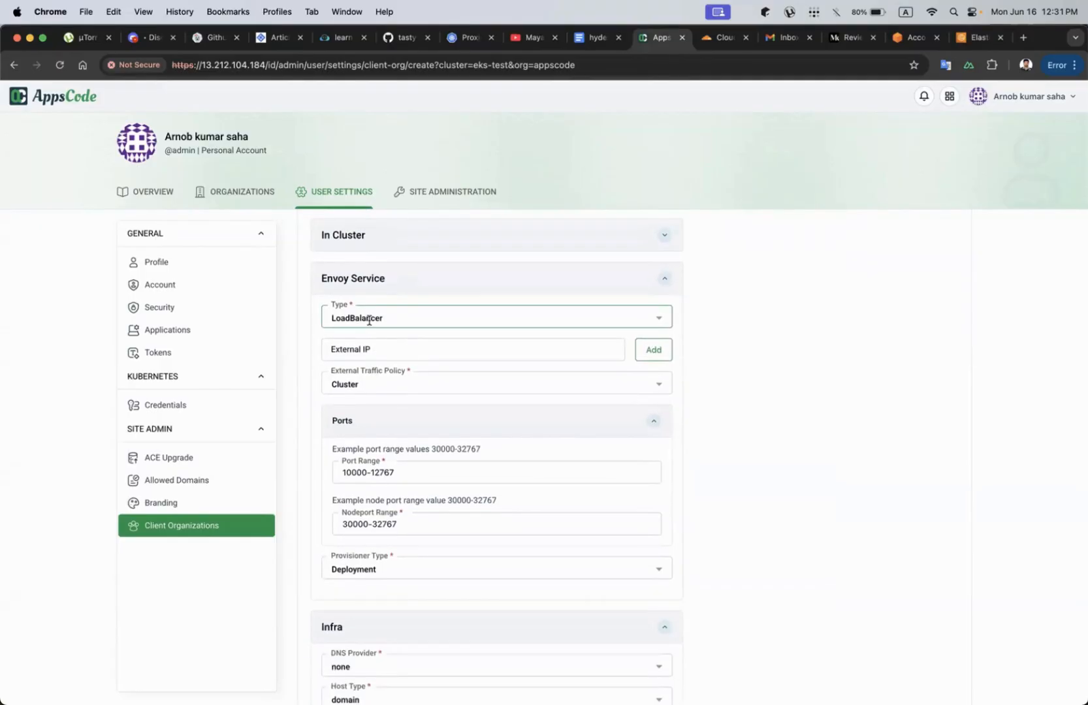
scroll(396, 406, down, 2)
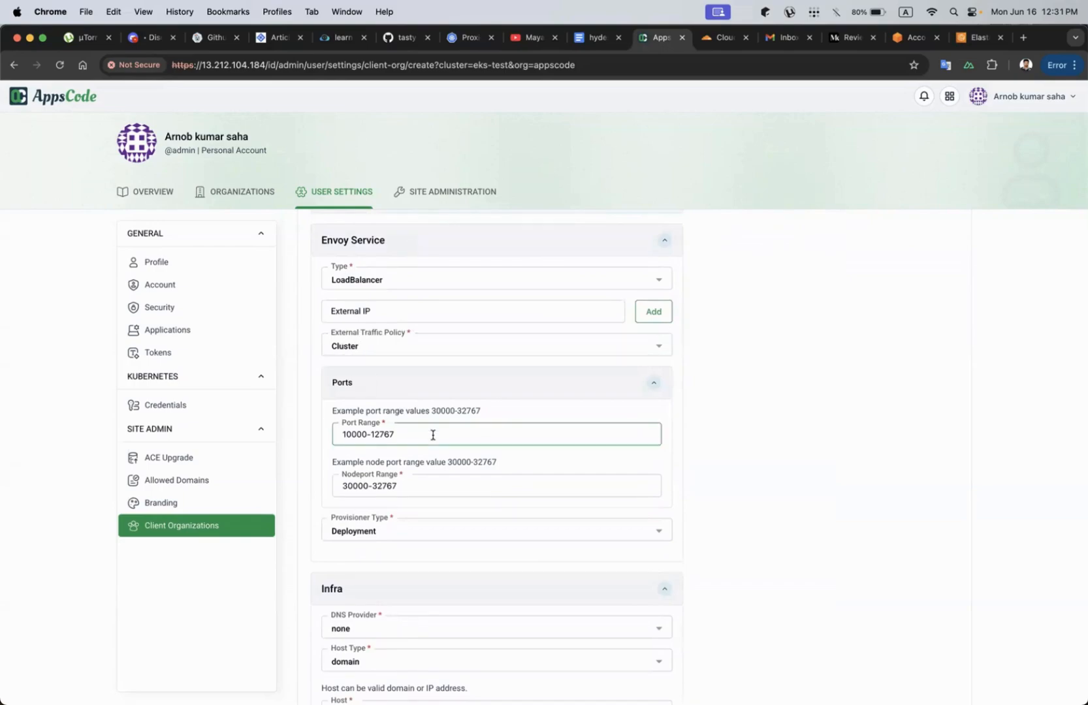
scroll(433, 434, down, 1)
scroll(418, 446, down, 2)
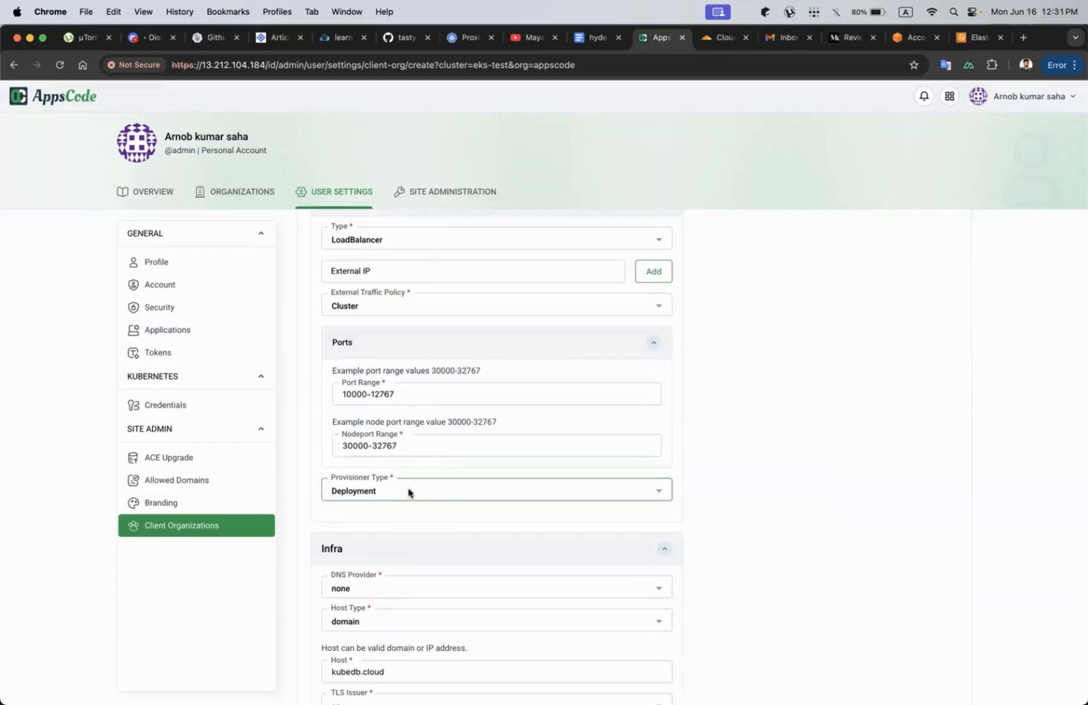
scroll(404, 490, down, 2)
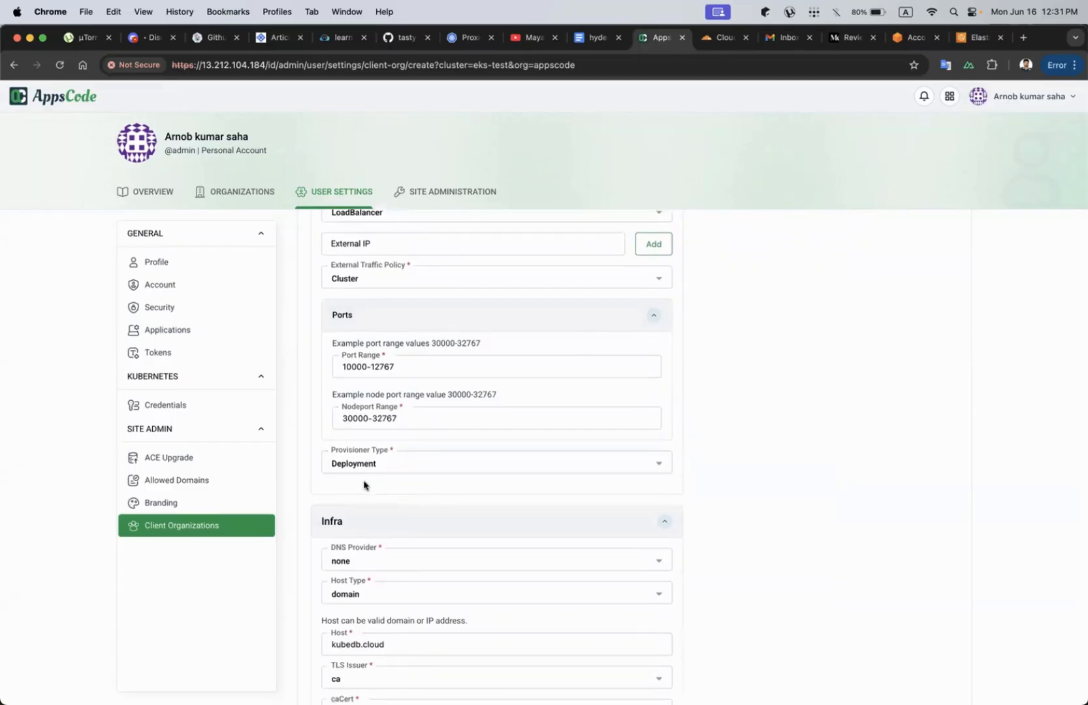
click(408, 465)
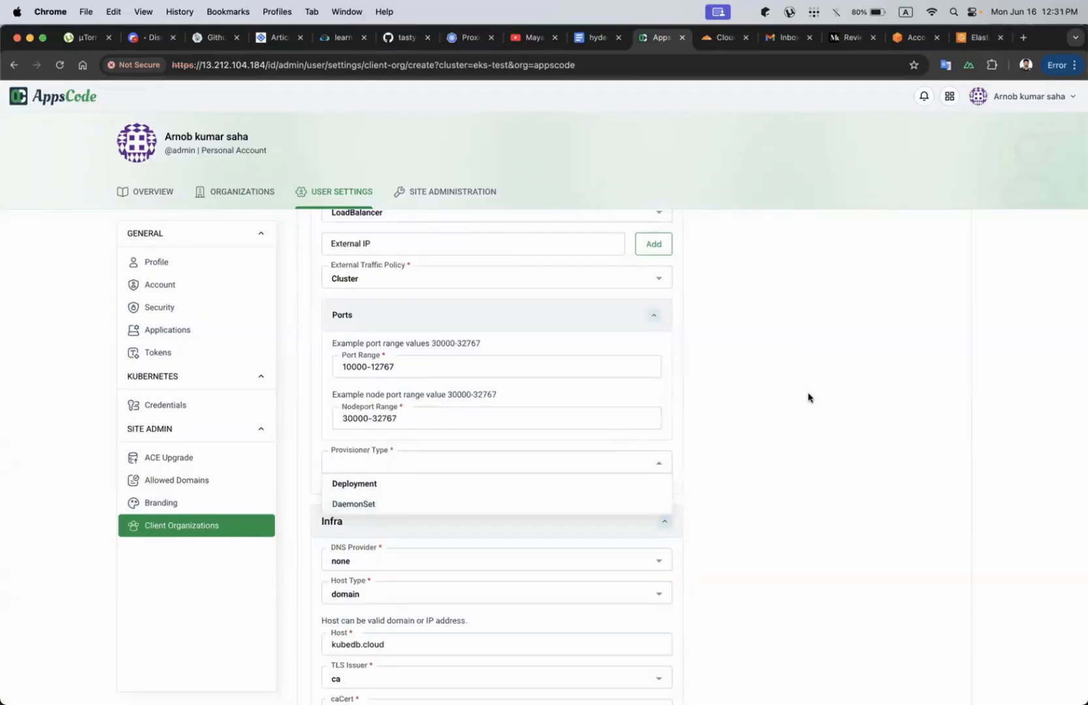
click(775, 442)
scroll(568, 476, down, 3)
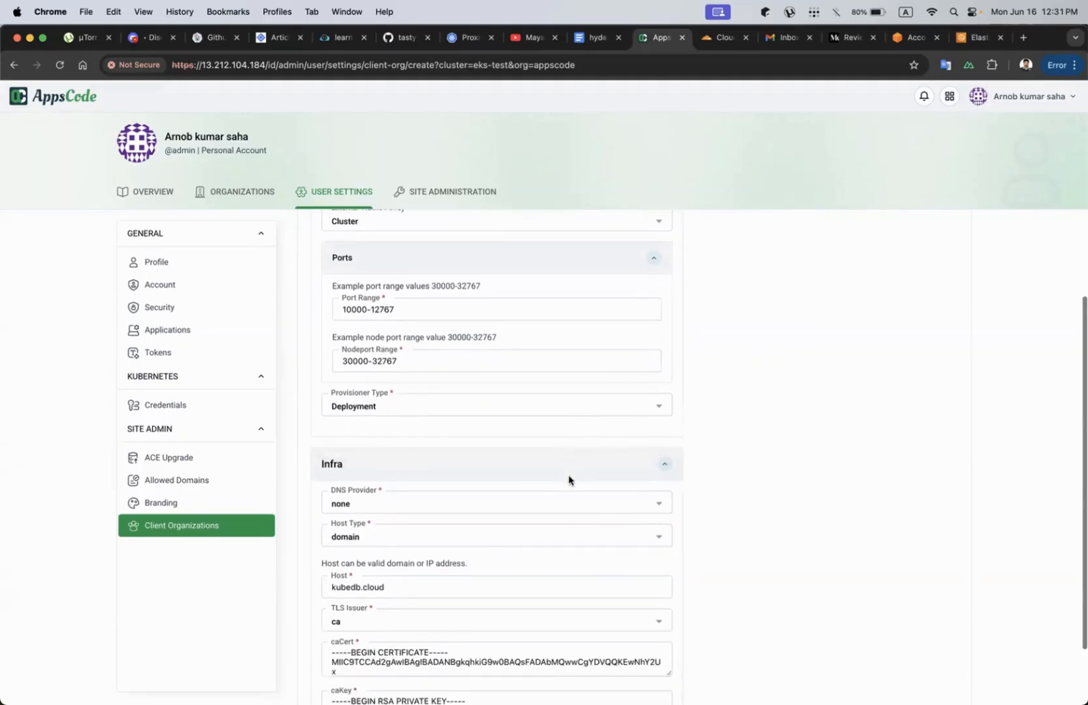
scroll(568, 496, down, 2)
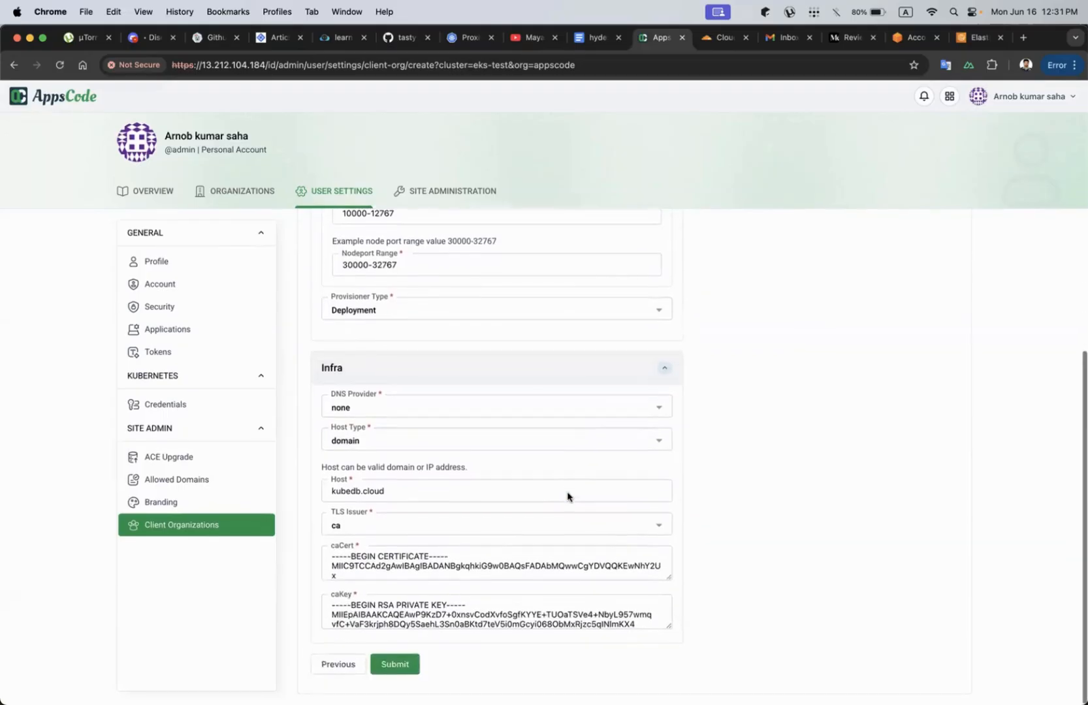
Check the available DNS provider options in the Infra settings and submit the client organization form.
click(399, 415)
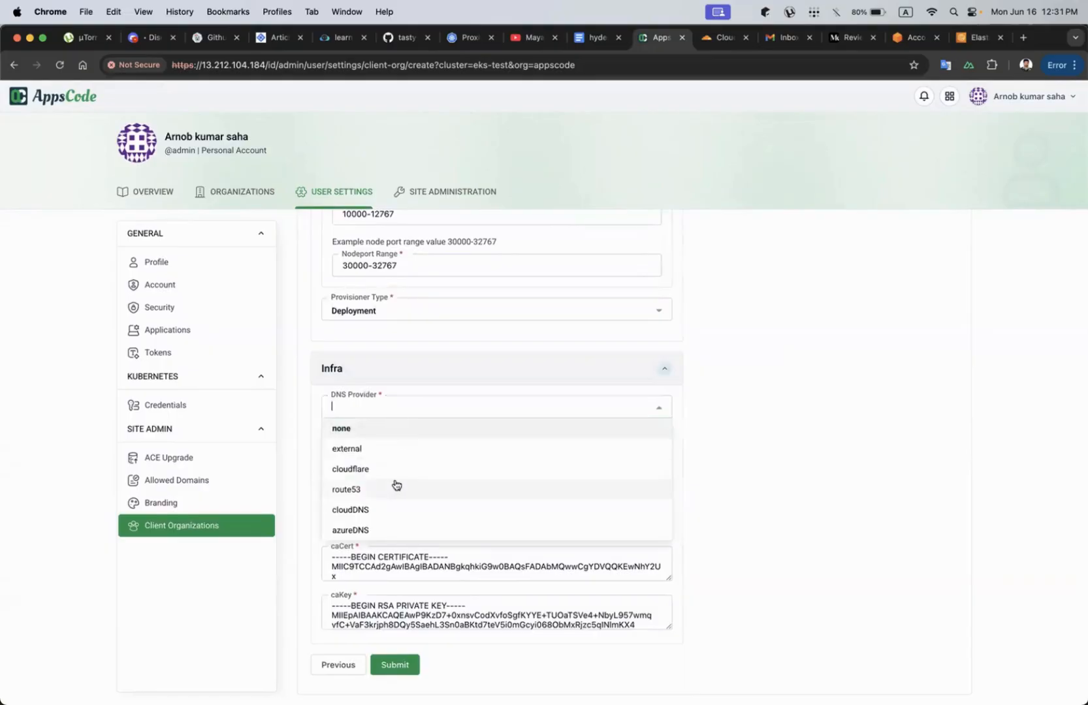
click(758, 463)
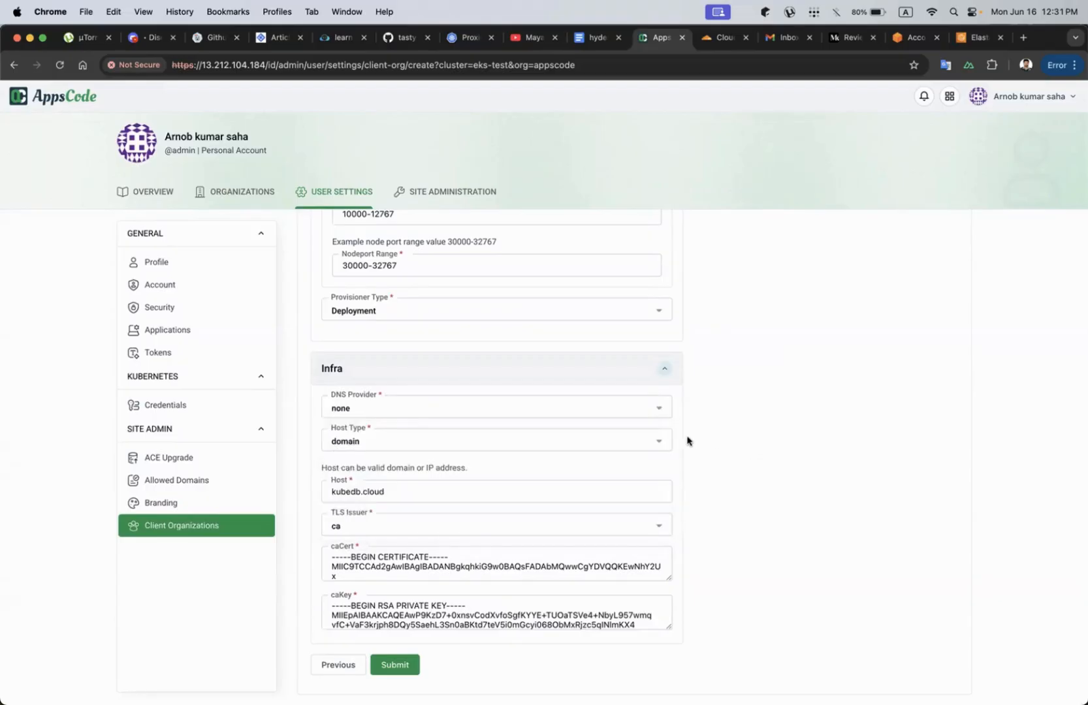
click(535, 410)
click(760, 438)
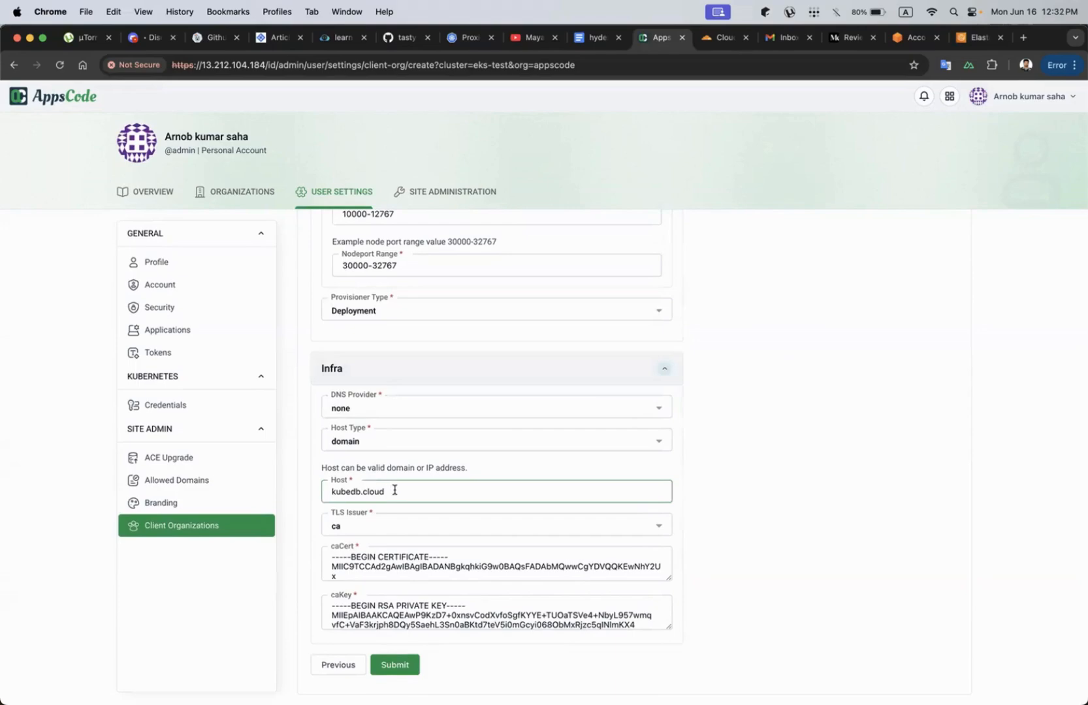
double_click(351, 494)
click(397, 665)
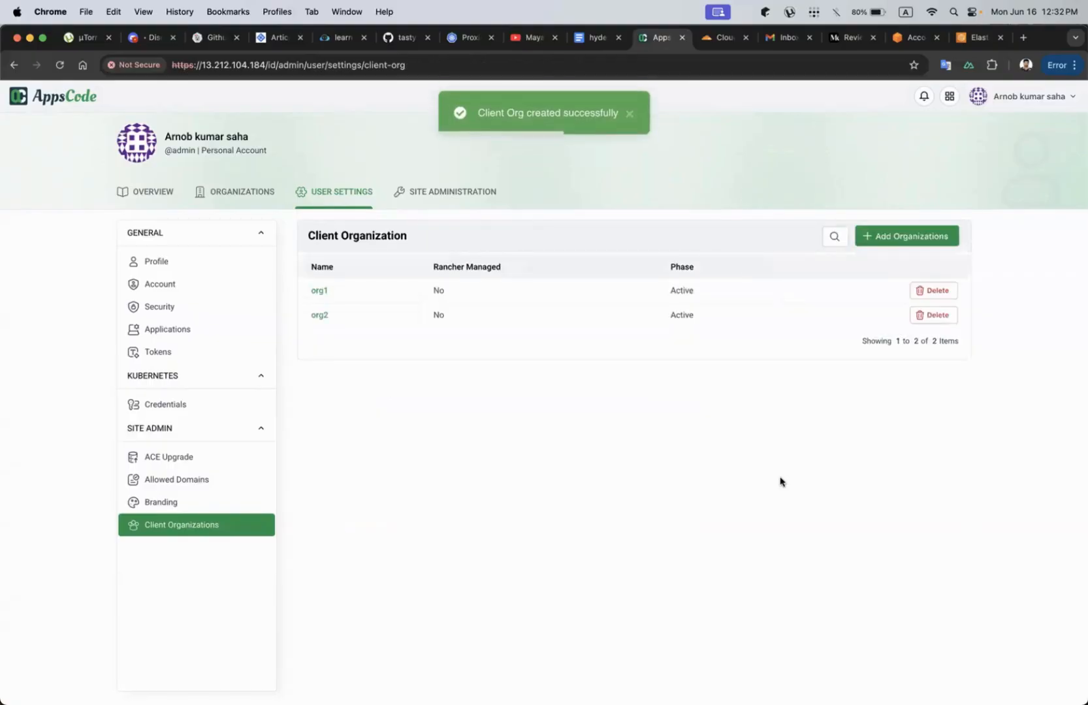
Switch to the iTerm2 terminal and list the cluster namespaces with k get ns.
key(ctrl+Up)
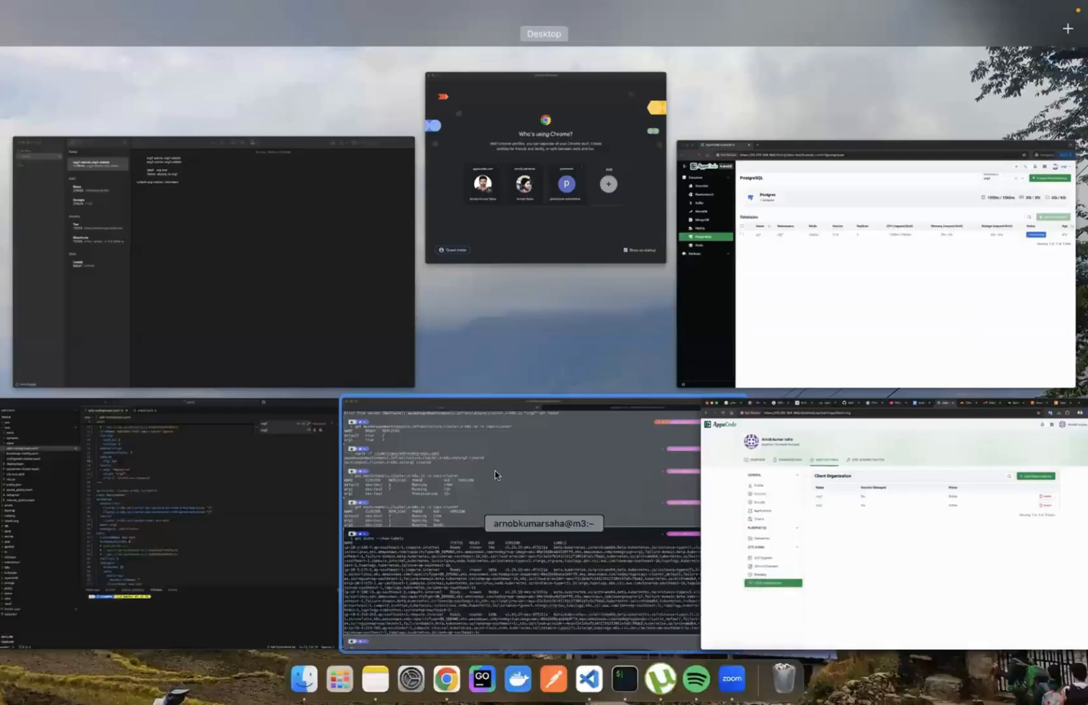
click(383, 526)
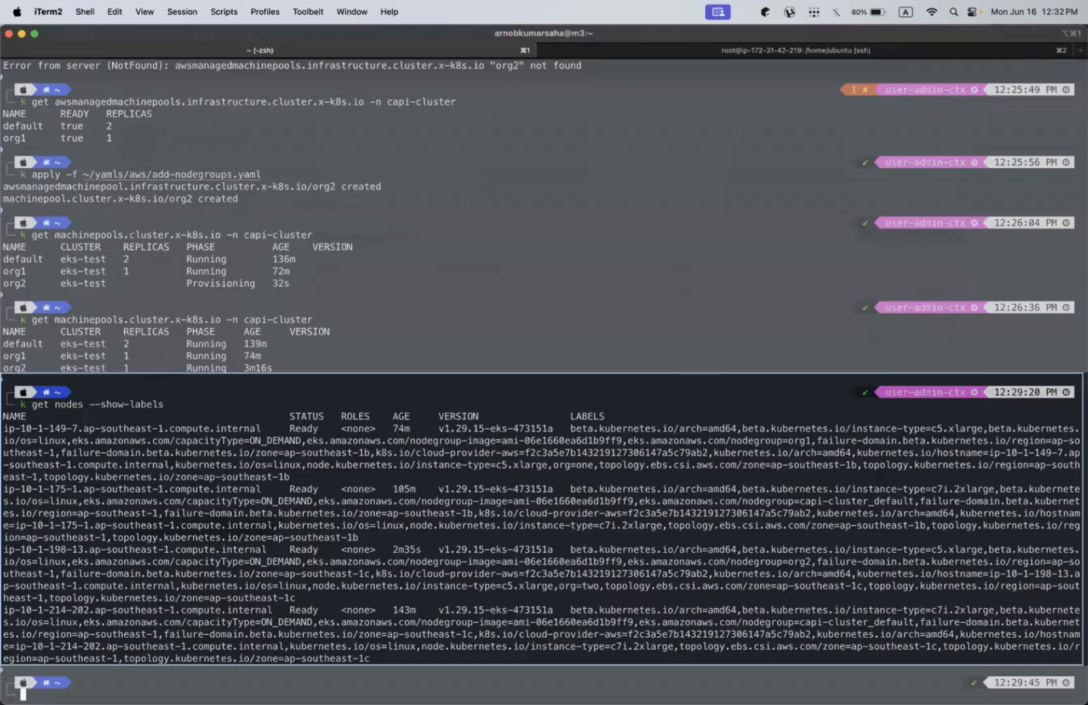
text(k get ns)
key(Return)
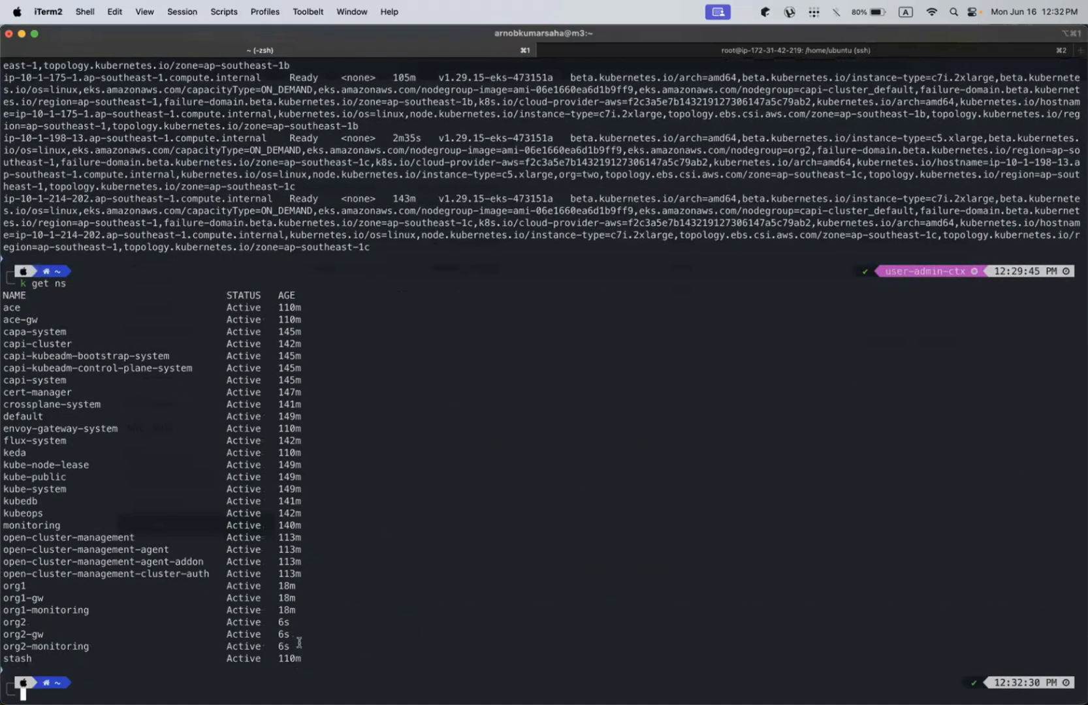
List the services in the org2-gw namespace, repeating the query to check the Envoy load balancer's external address.
text(k g)
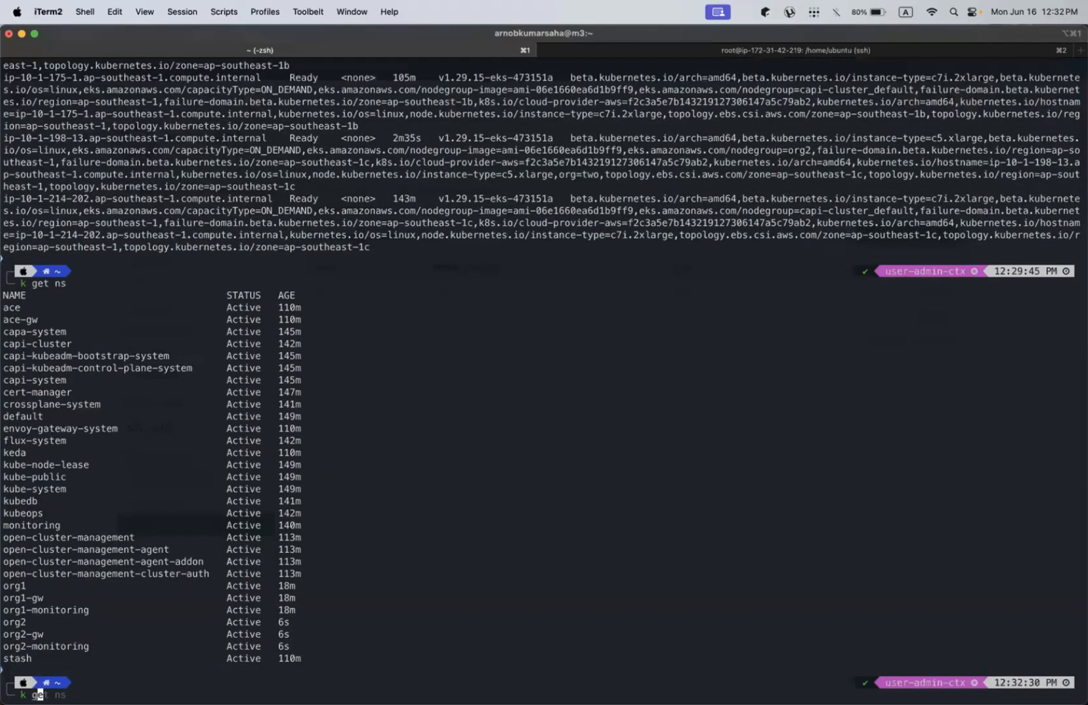
text(et svc -n )
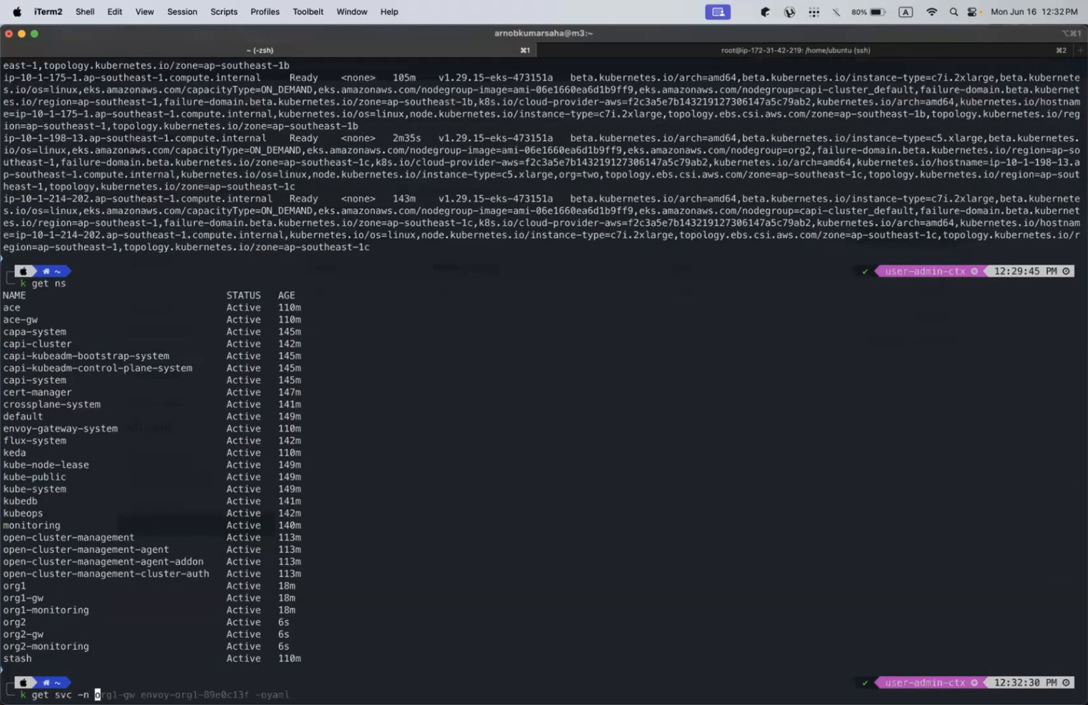
text(org2-gw)
key(Return)
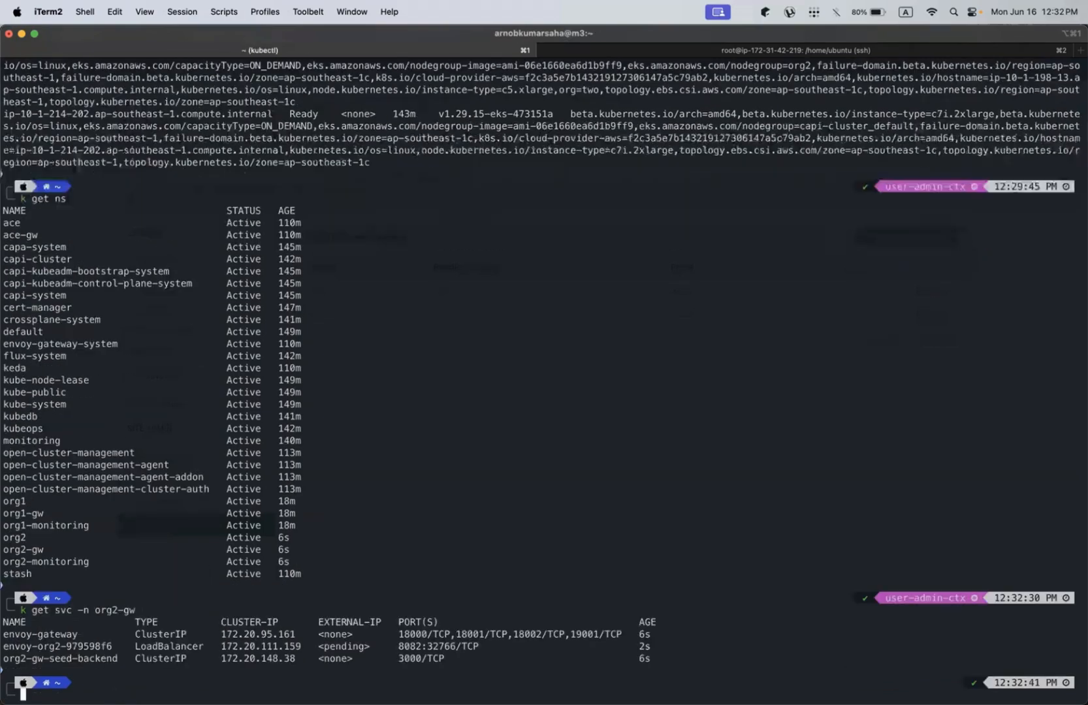
click(346, 645)
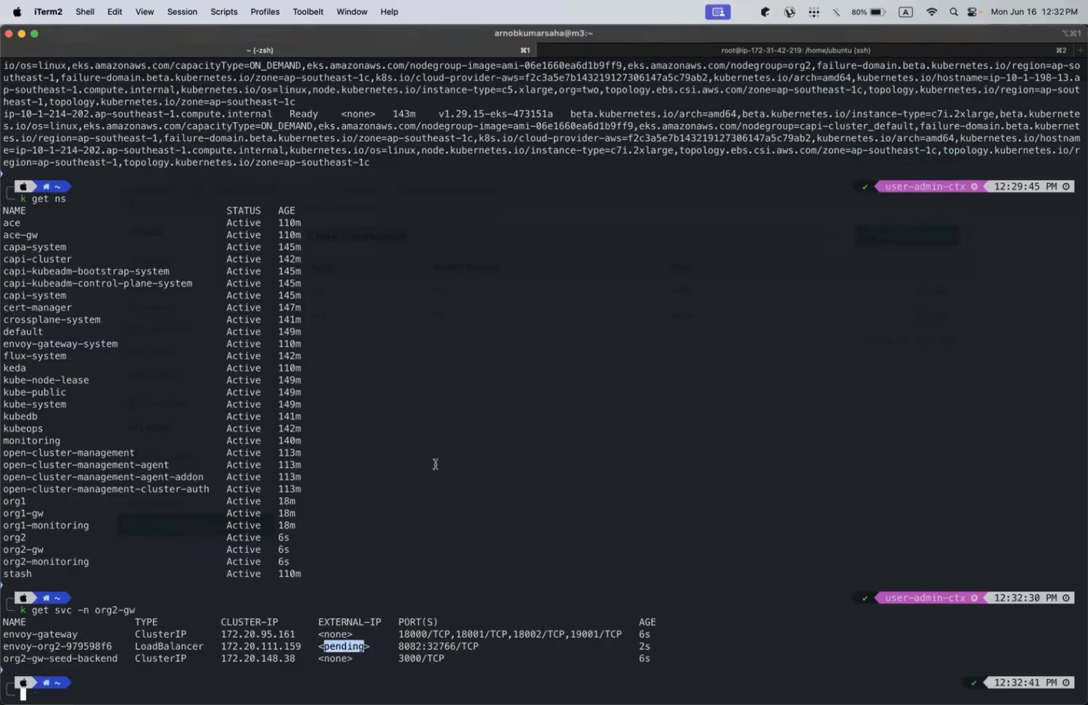
key(Up)
key(Return)
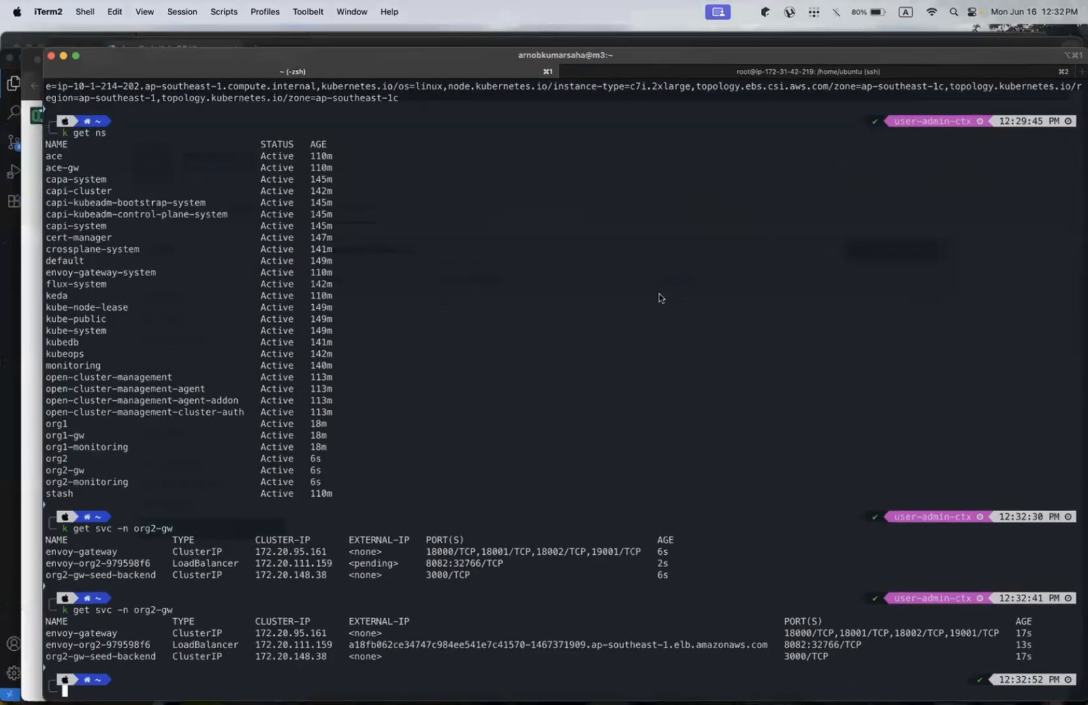
Switch to the AWS console in Chrome, search for ec2 and open the load balancers list from the EC2 dashboard.
key(ctrl+Up)
click(760, 270)
key(ctrl+Up)
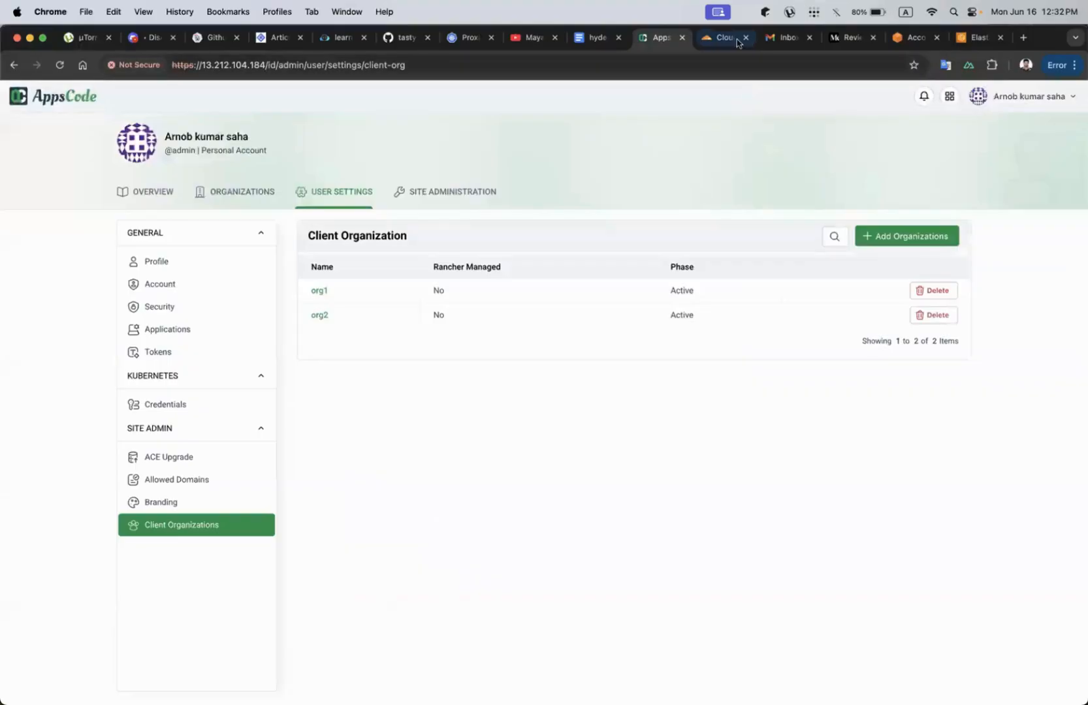
click(734, 38)
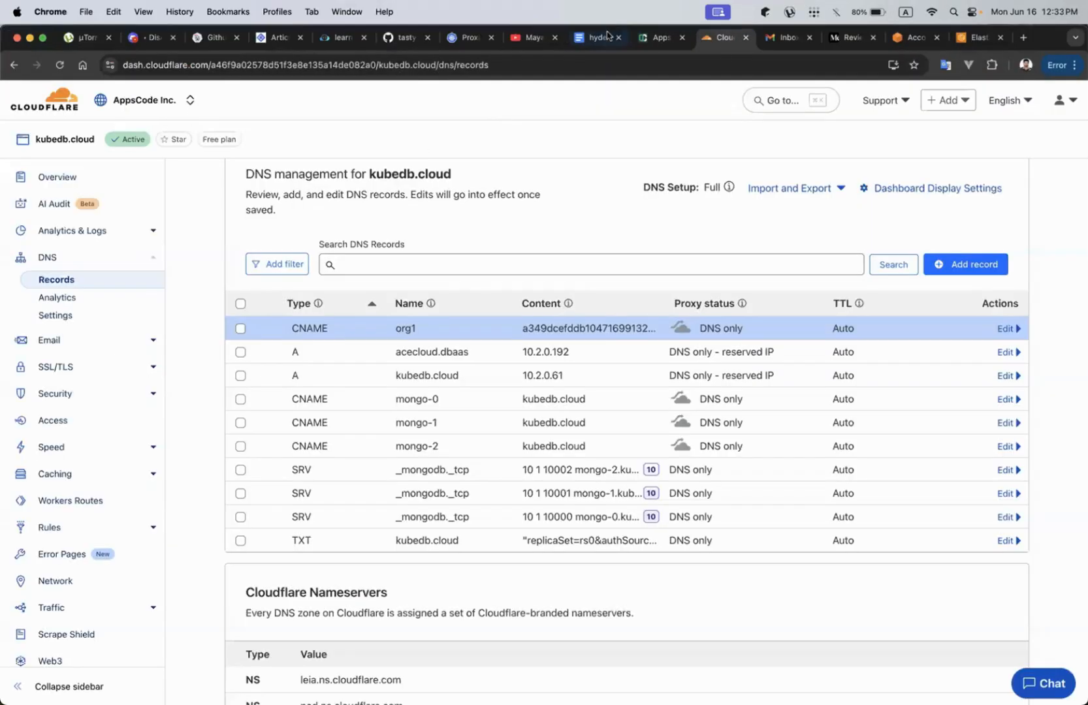
click(978, 37)
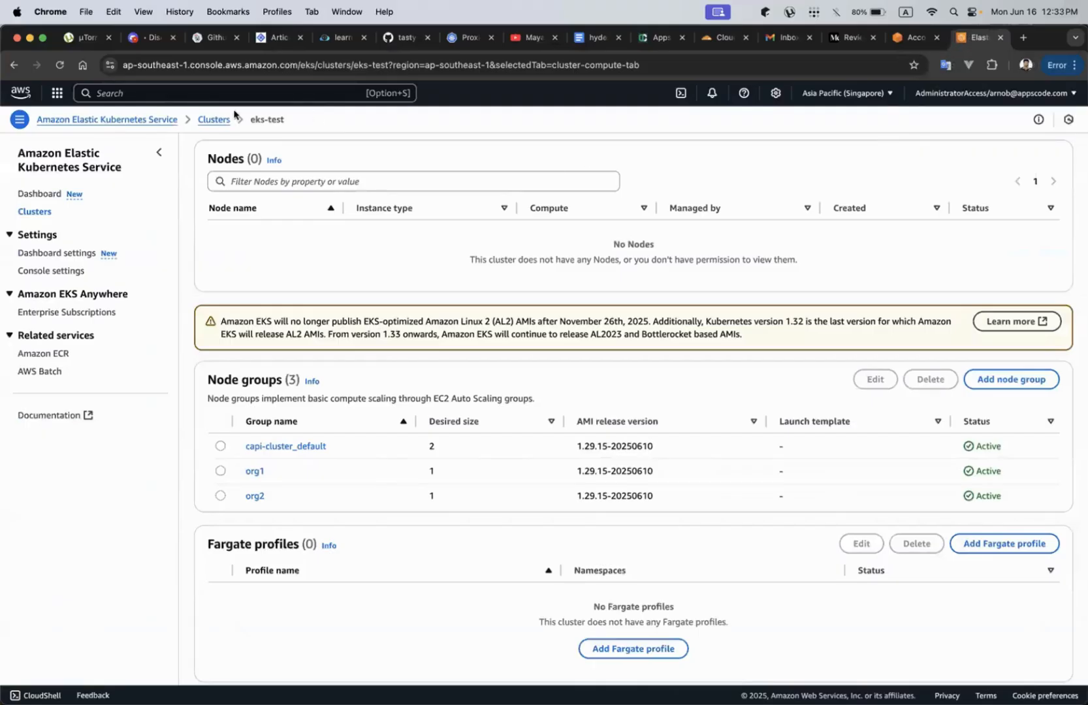
click(151, 95)
text(ec2)
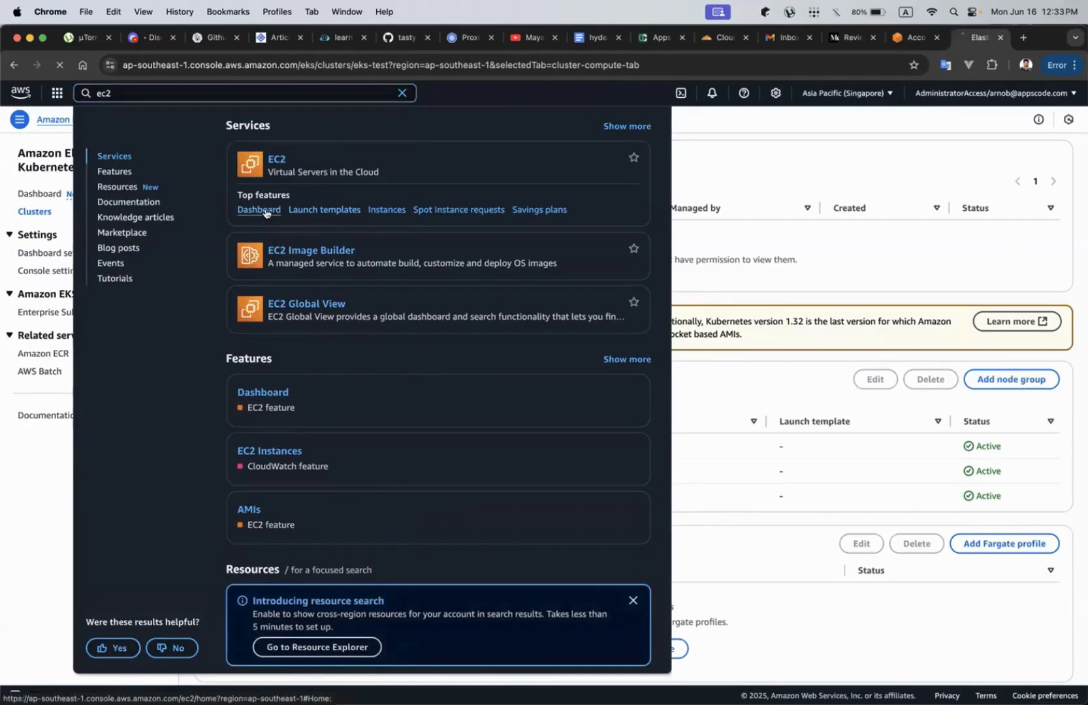
click(259, 210)
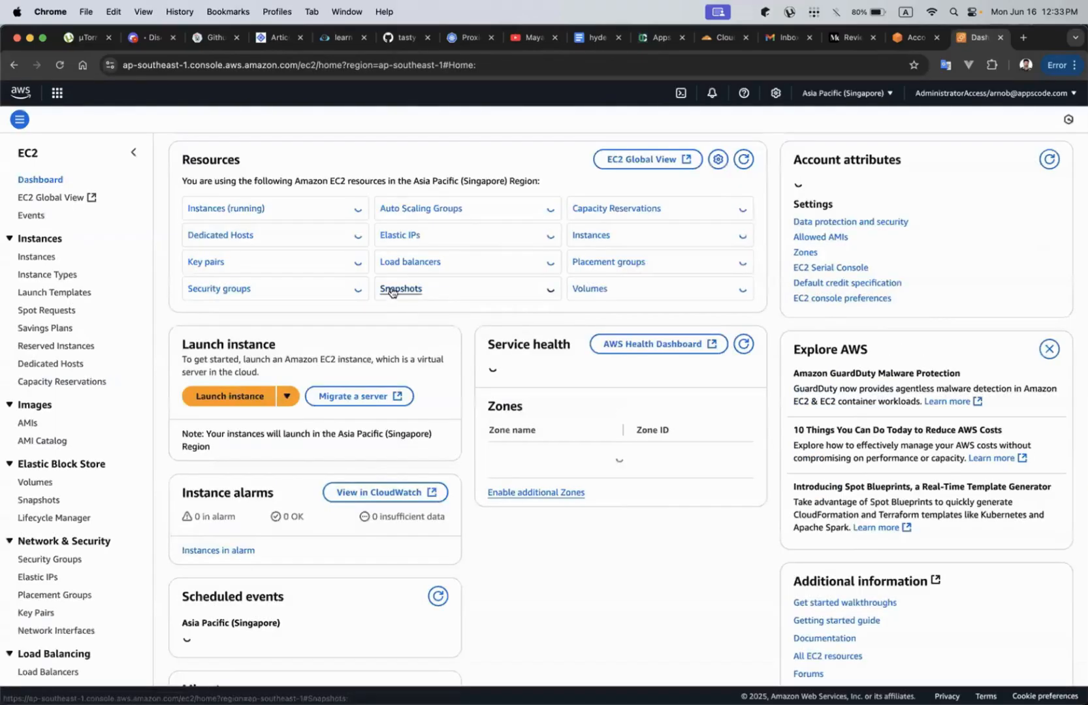
click(416, 298)
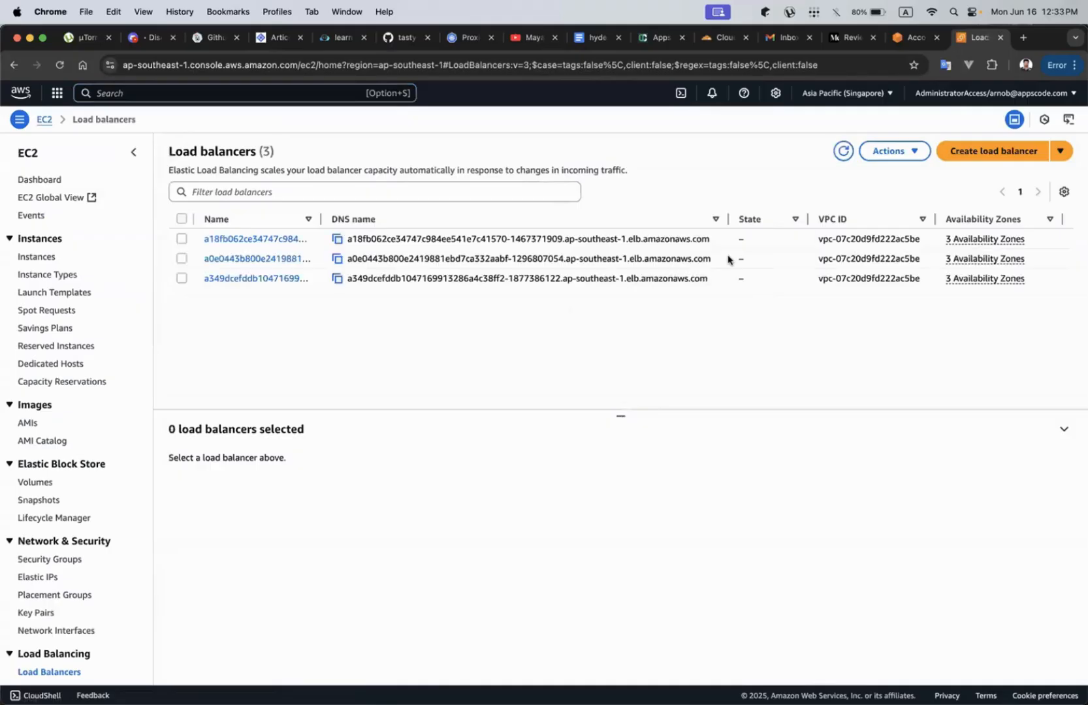
Check the load balancers' creation dates and copy the DNS name of the newest one.
scroll(742, 275, right, 5)
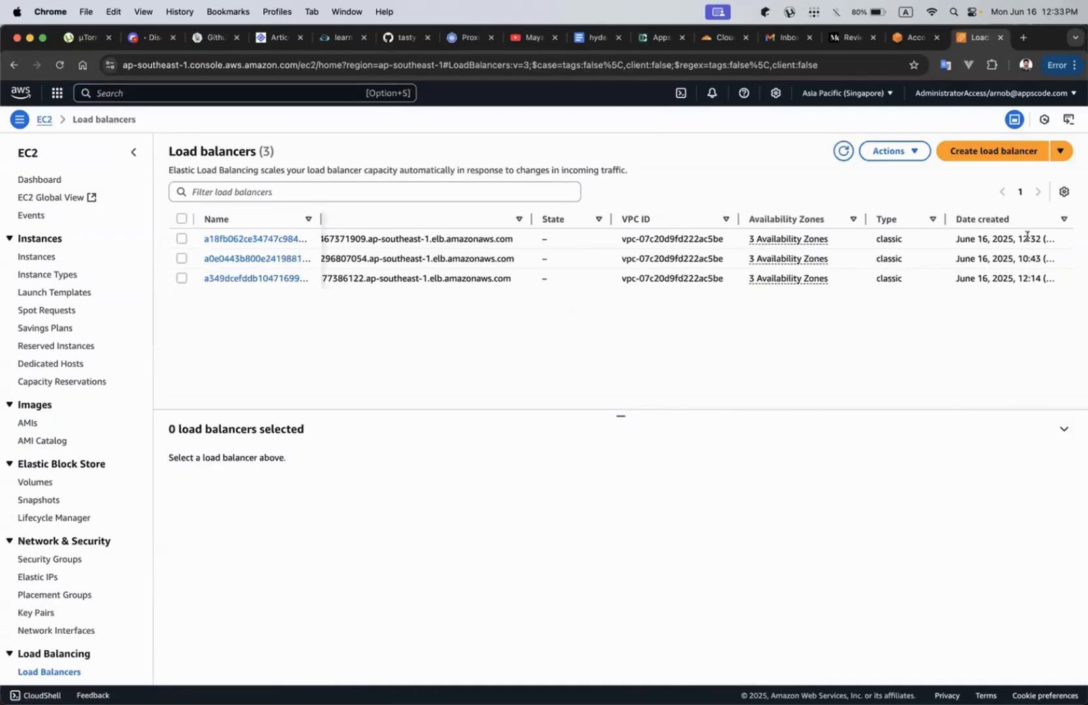
scroll(476, 235, left, 5)
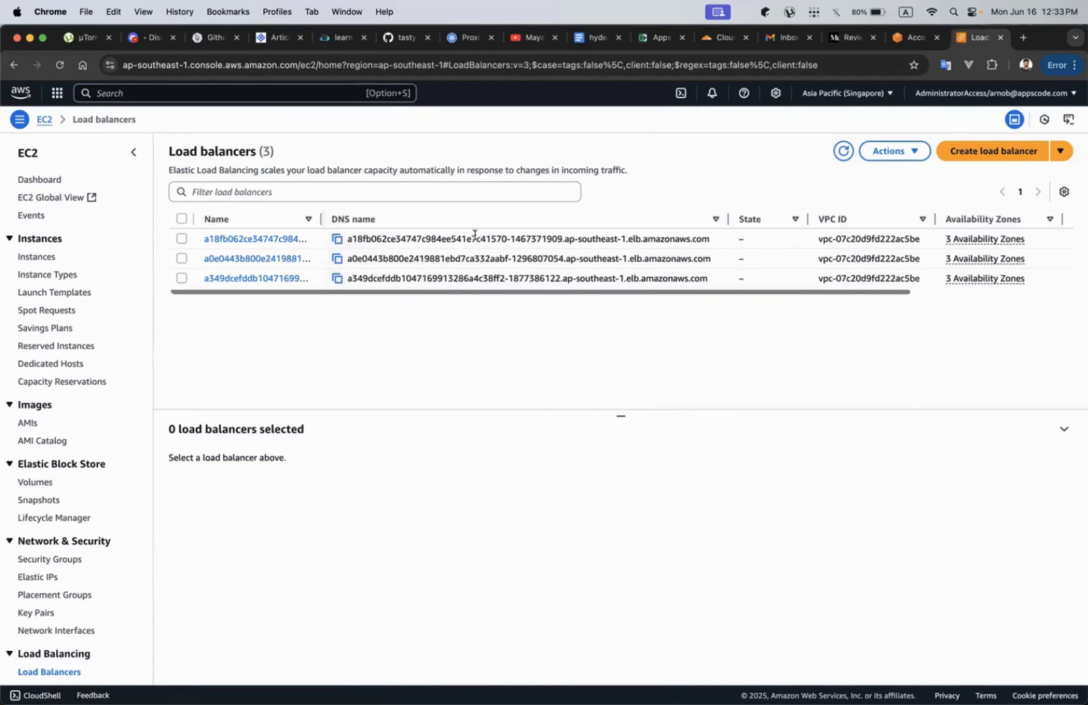
click(335, 239)
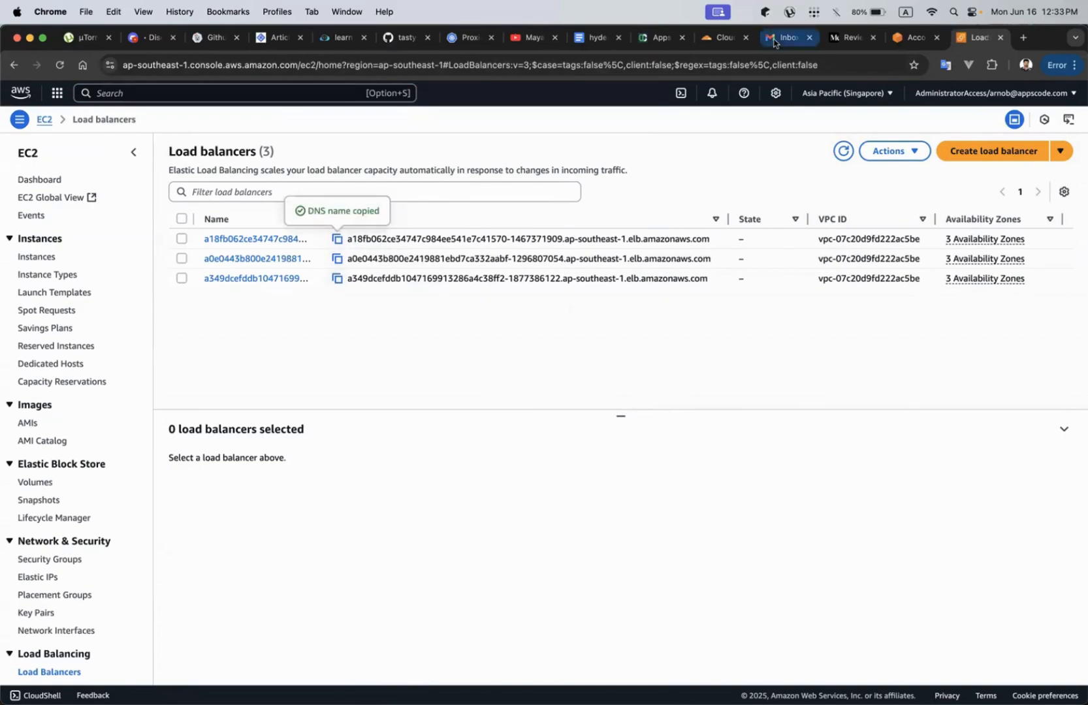
In Cloudflare's kubedb.cloud DNS records, start a new record of type CNAME named org2.
click(722, 37)
click(964, 261)
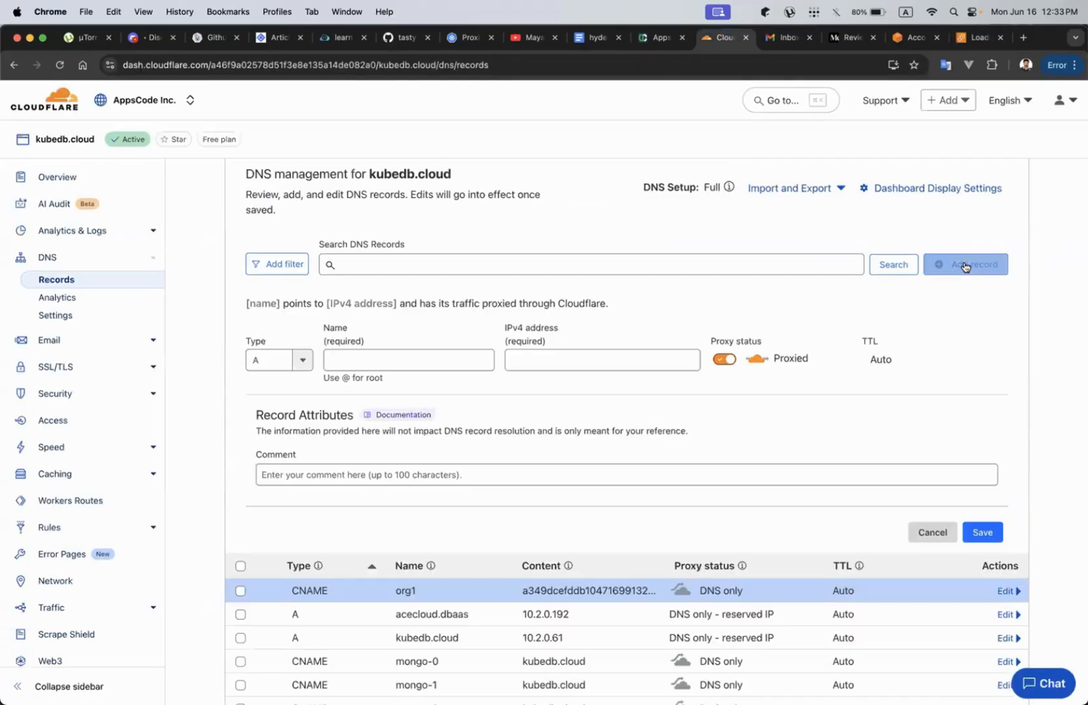
click(281, 360)
key(BackSpace)
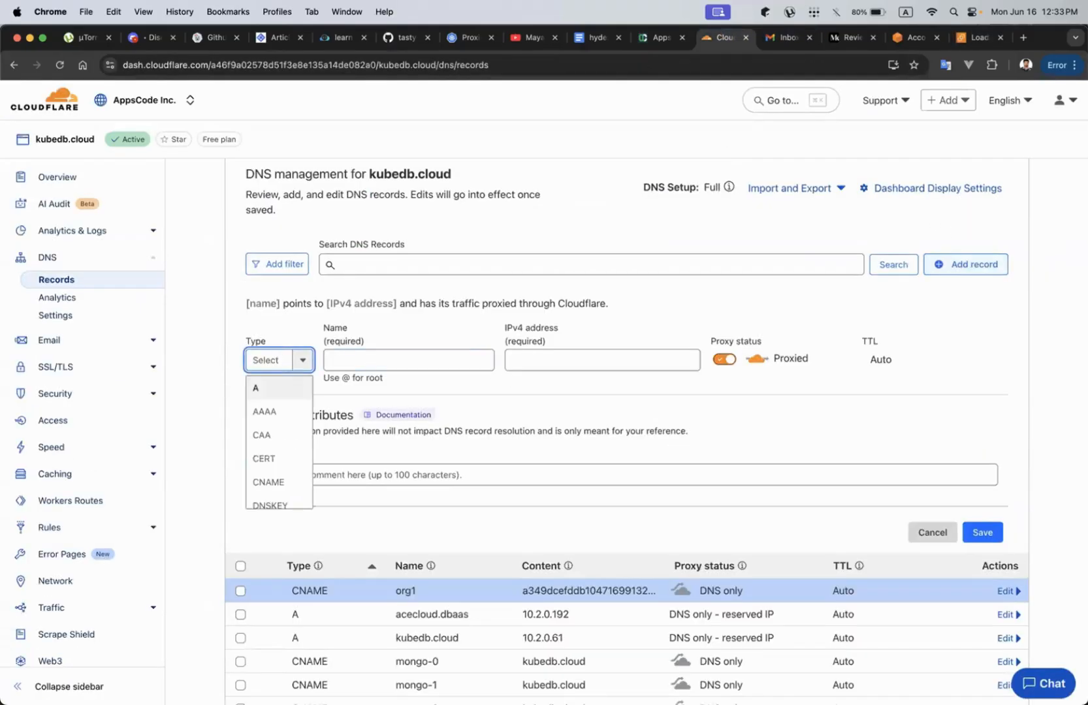
text(CN)
click(279, 388)
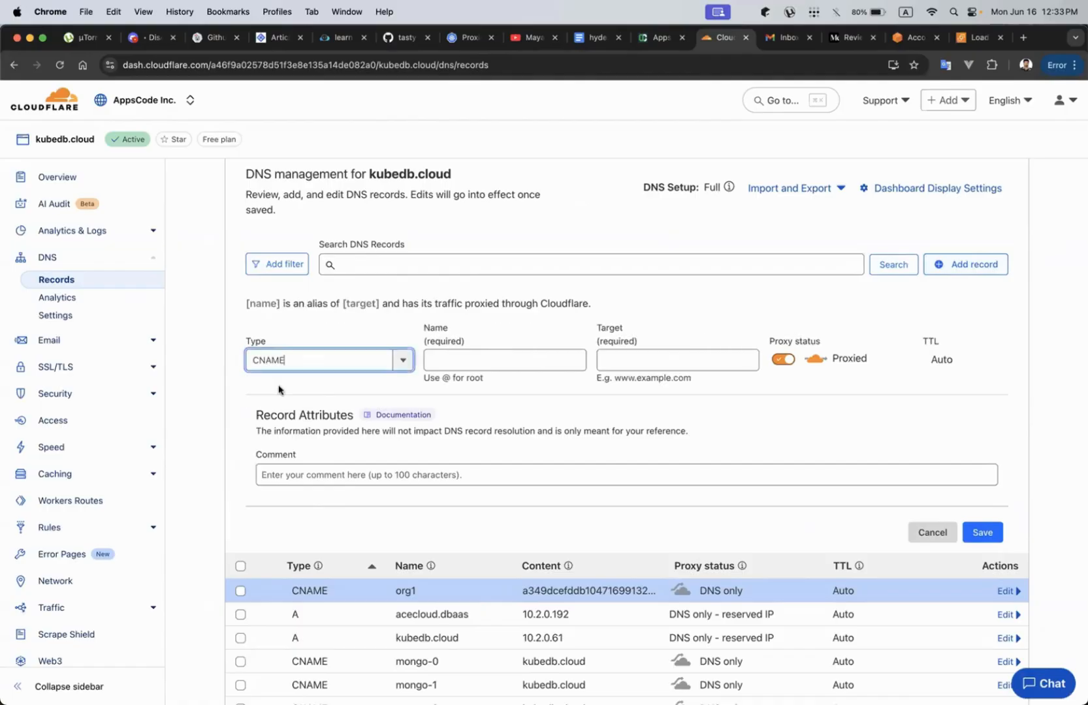
click(451, 365)
text(org2)
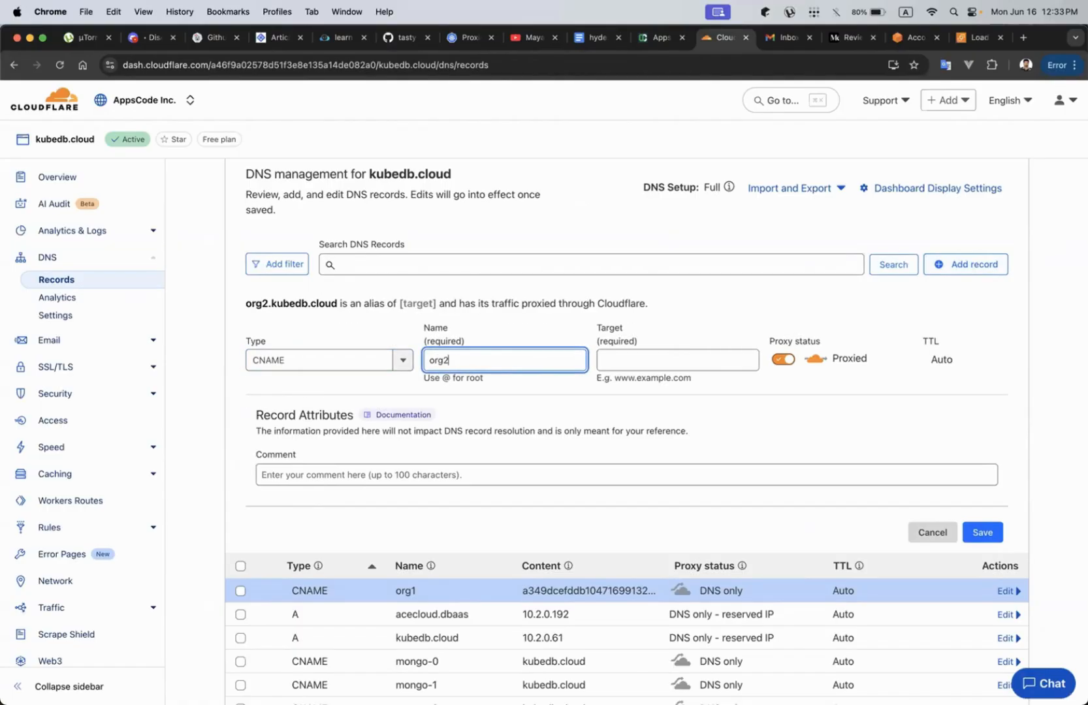
Paste the load balancer DNS name as the org2 record's target, set its proxy status to DNS only and save it.
click(652, 366)
key(super+v)
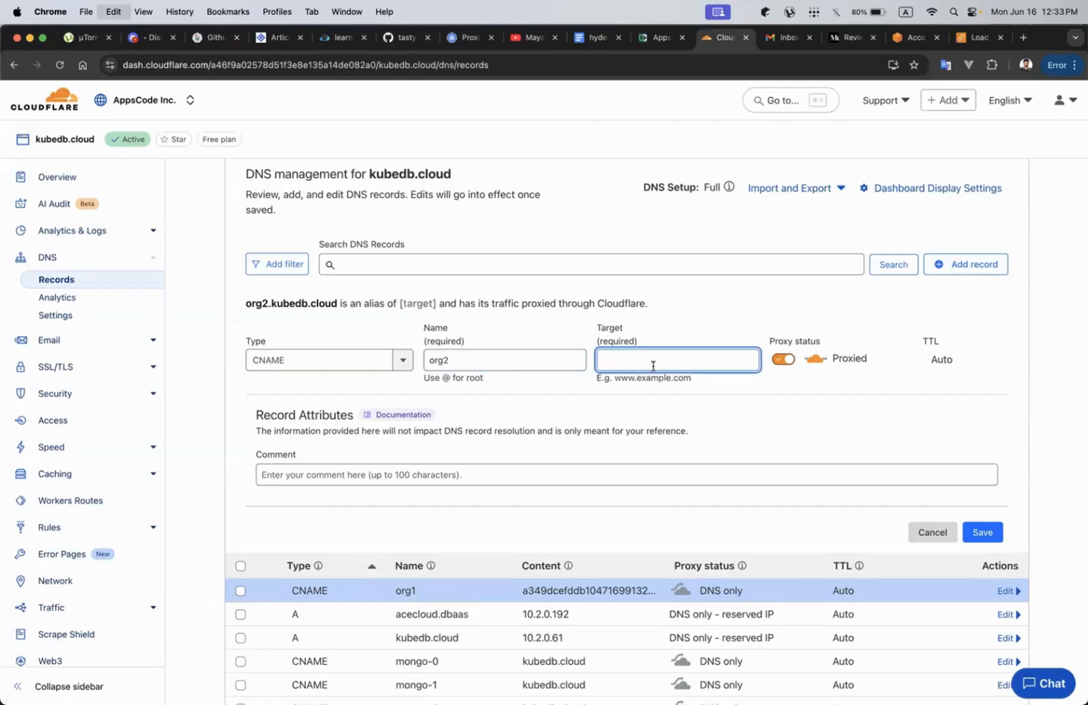
click(782, 374)
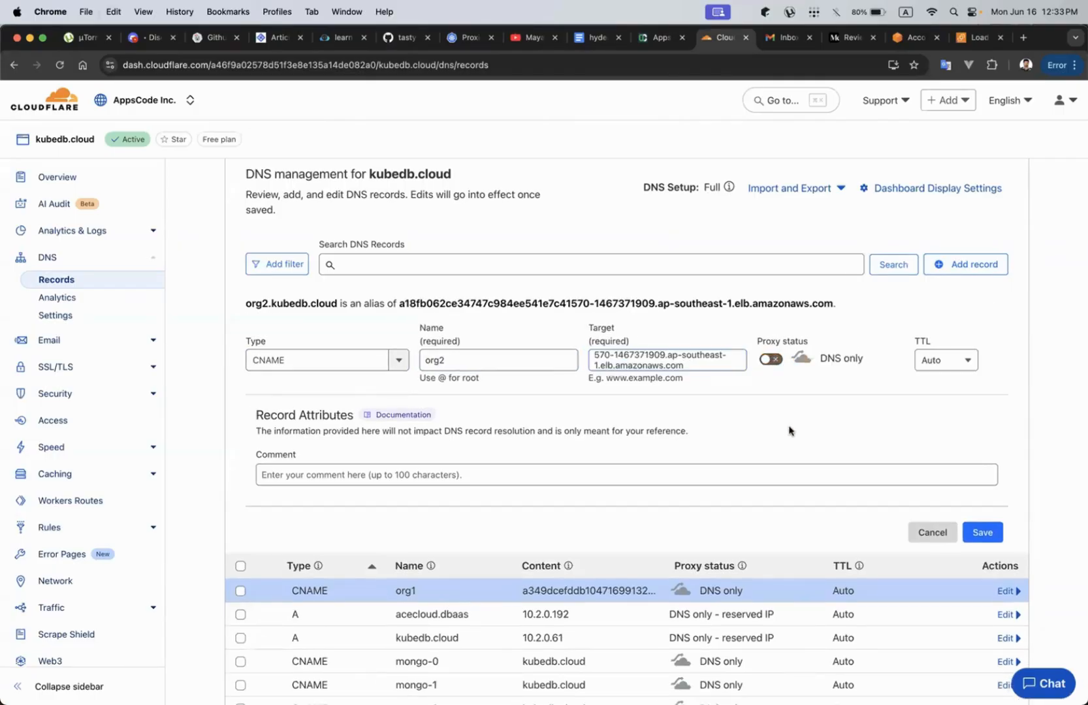
scroll(882, 470, down, 1)
click(985, 514)
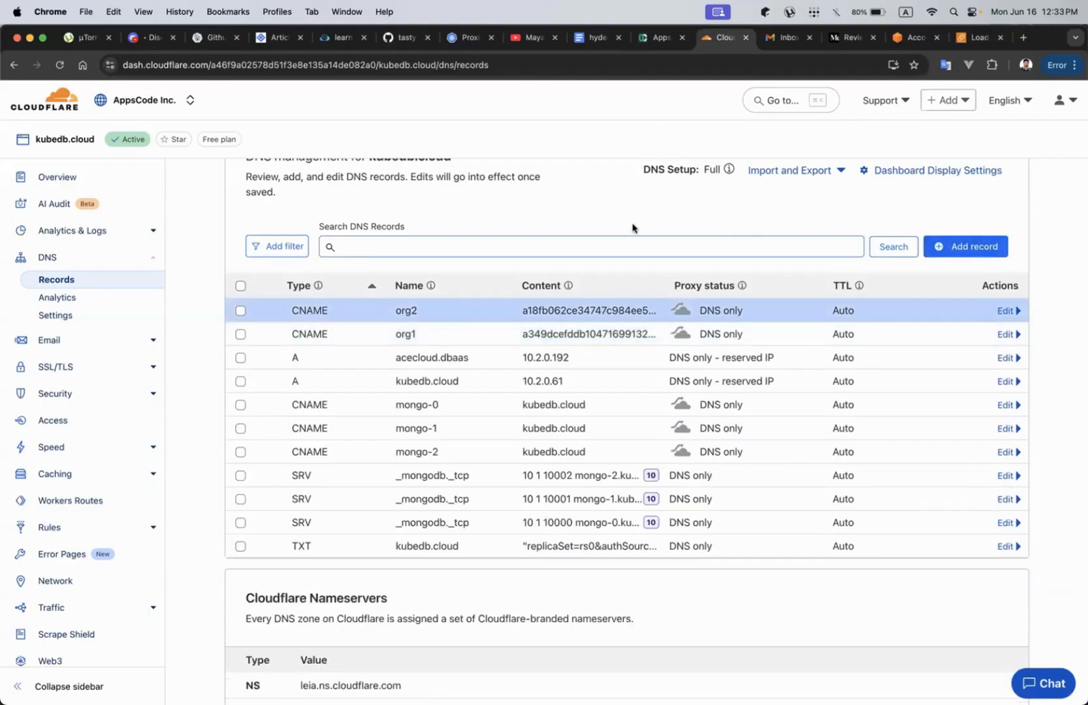
Switch to the incognito AppsCode KubeDB window, open another incognito window and move it down to uncover the original address bar.
key(ctrl+Up)
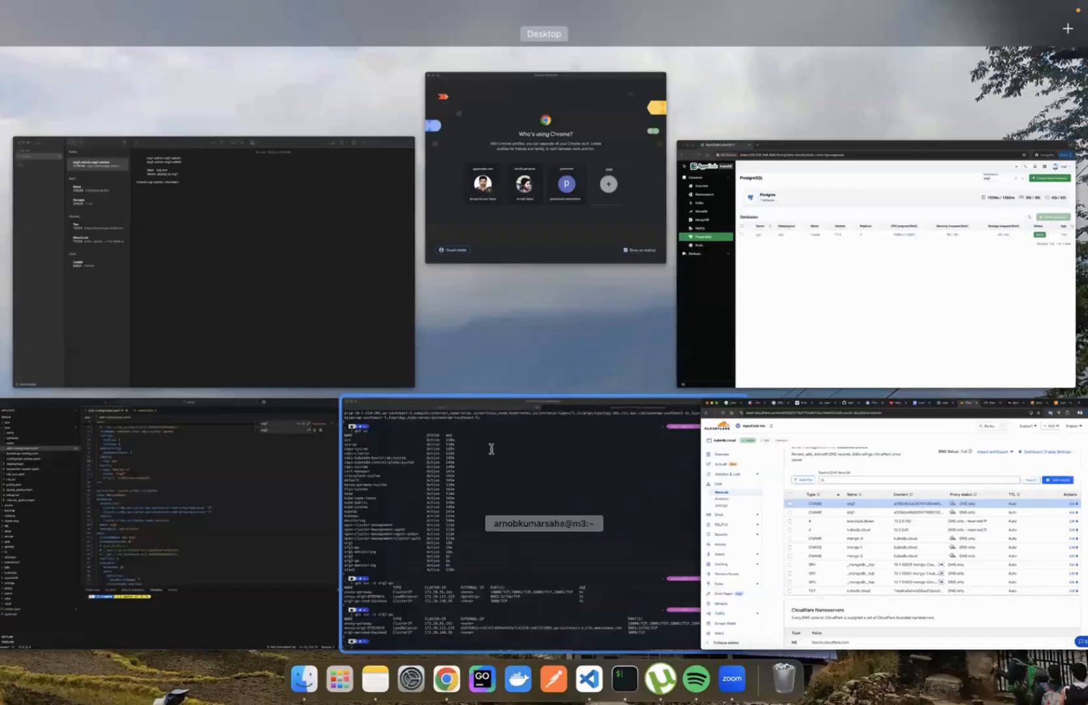
click(491, 449)
key(ctrl+Up)
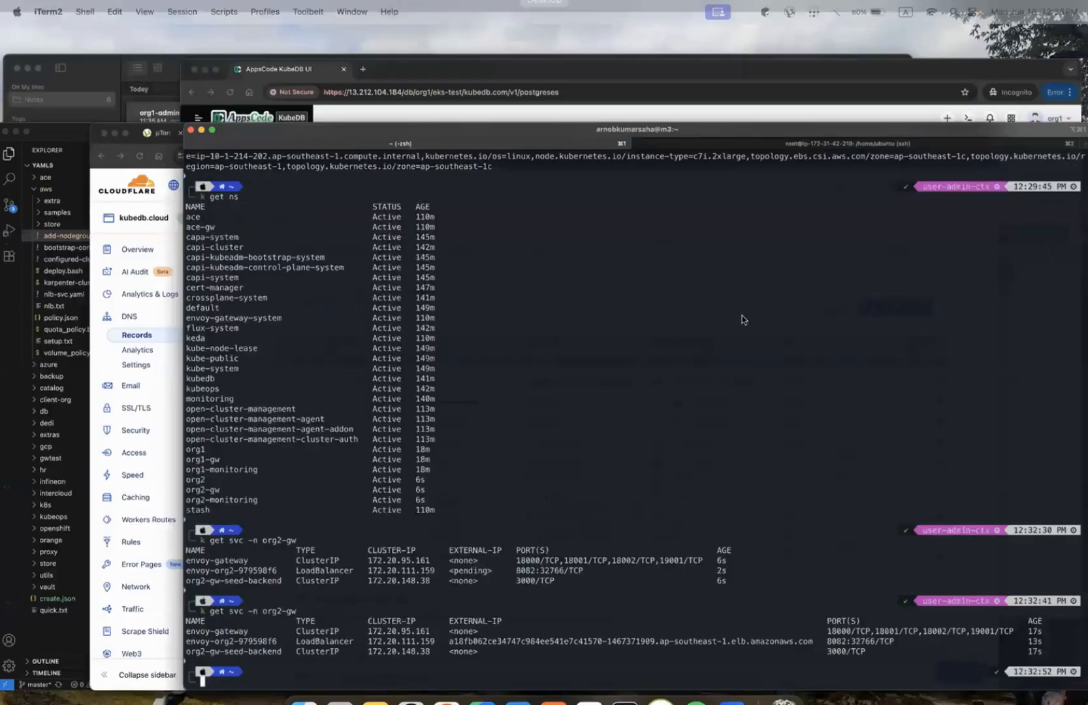
click(993, 107)
click(1068, 72)
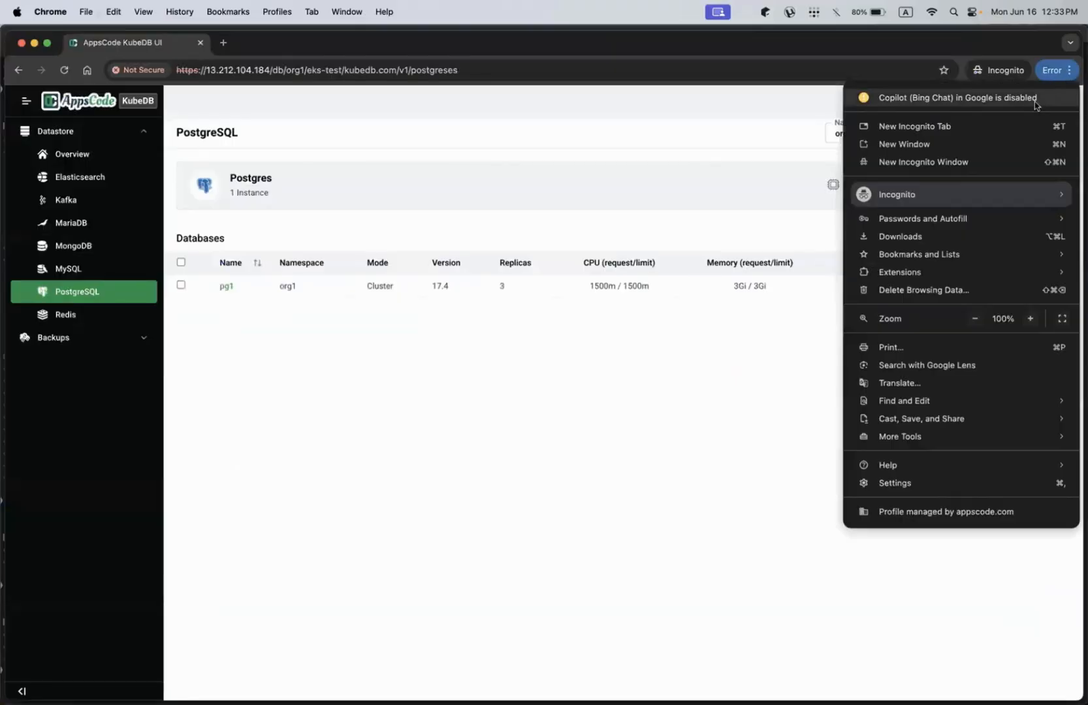
click(960, 164)
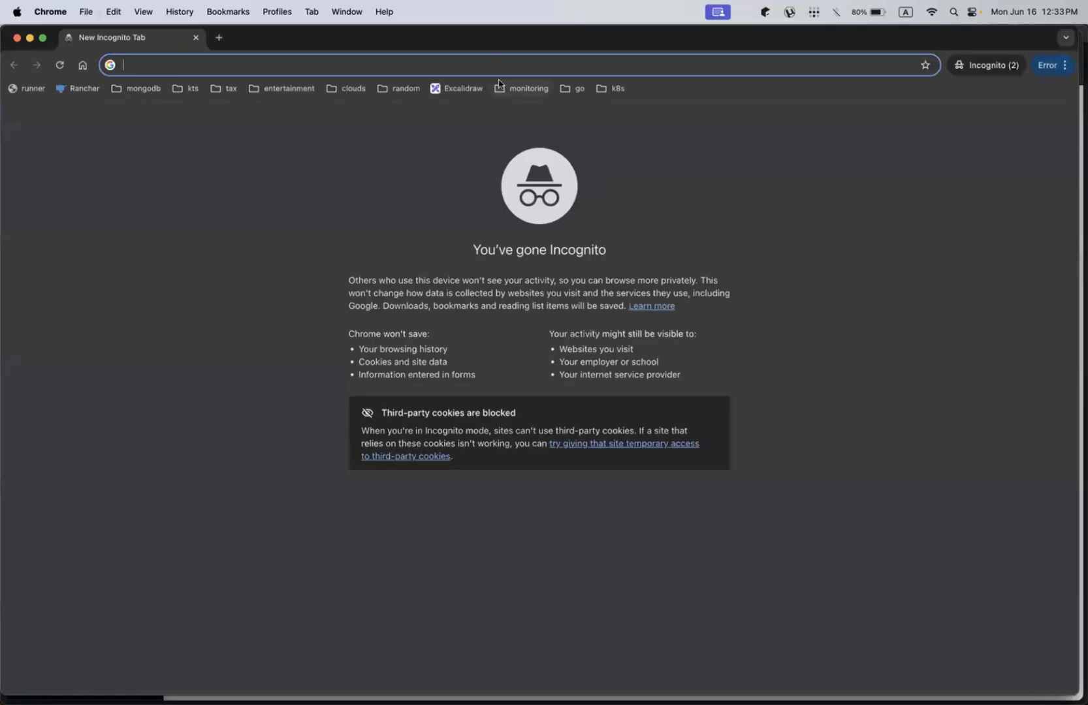
drag(509, 45, 506, 261)
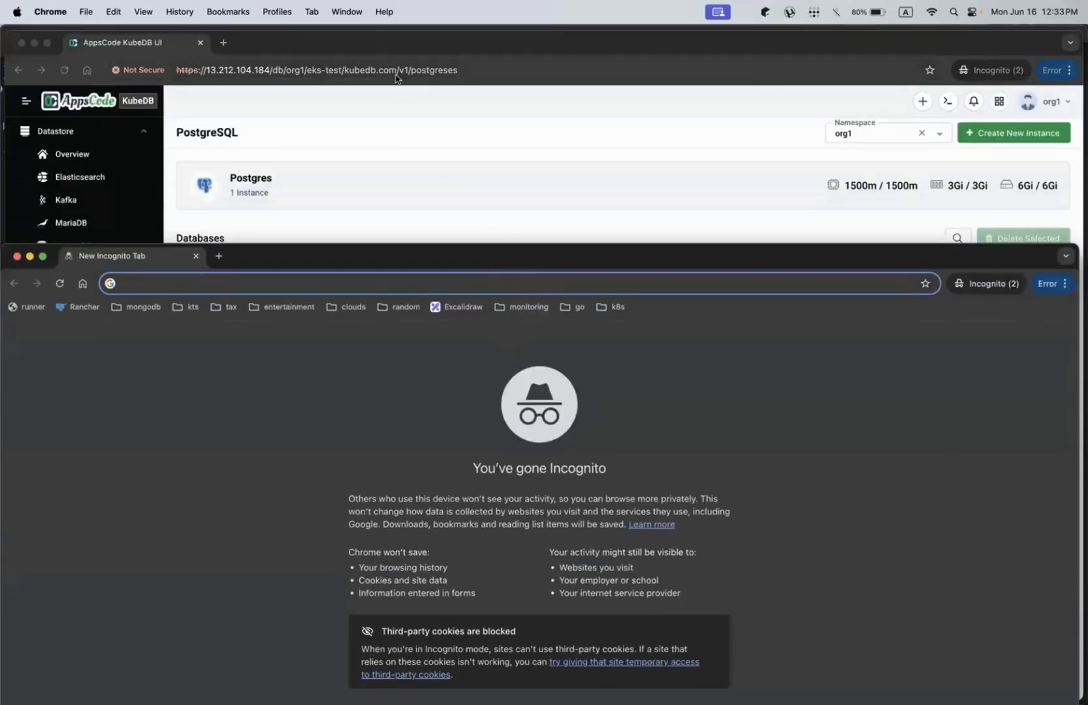
click(269, 70)
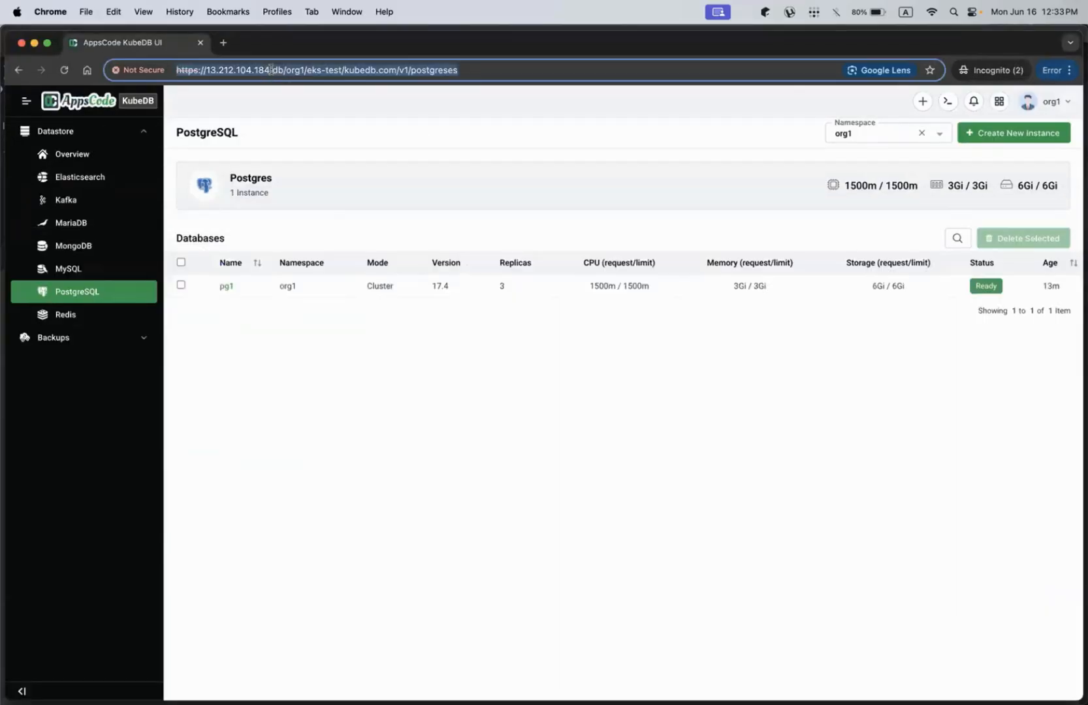
click(270, 70)
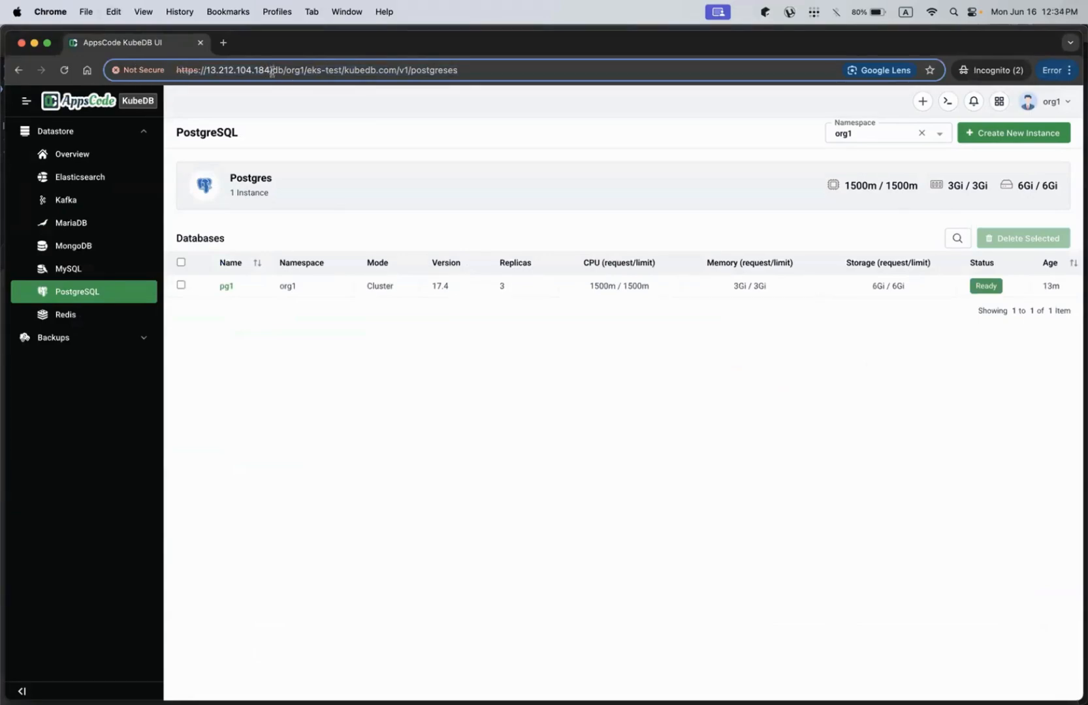
drag(271, 72, 133, 70)
key(super+c)
key(ctrl+Up)
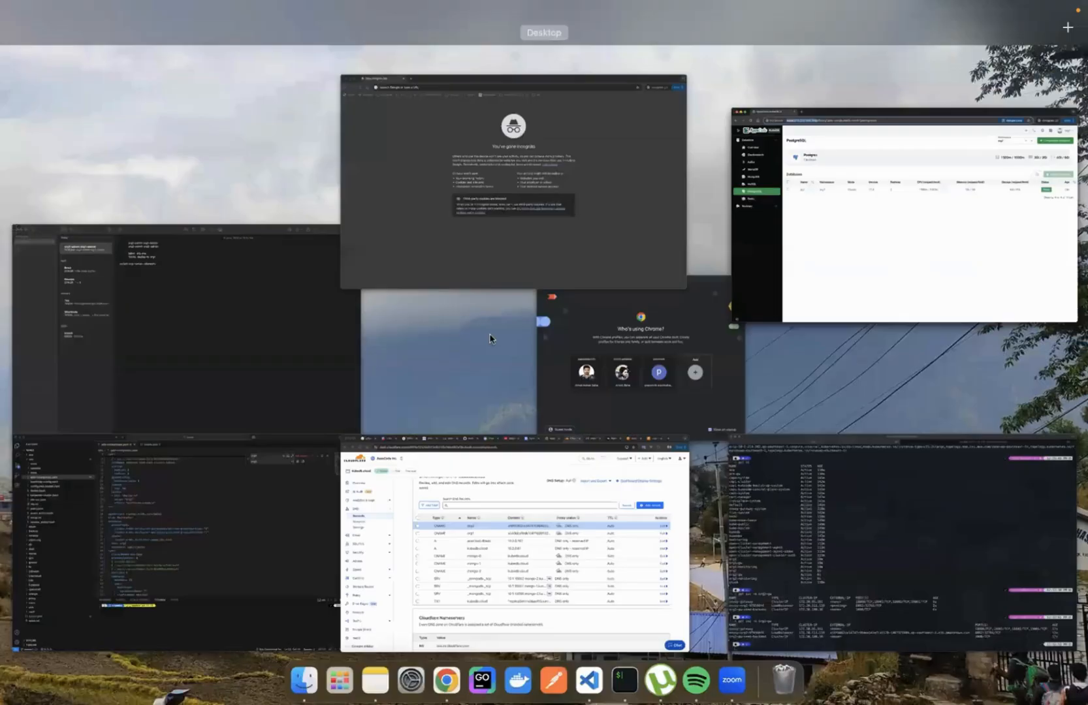
click(498, 95)
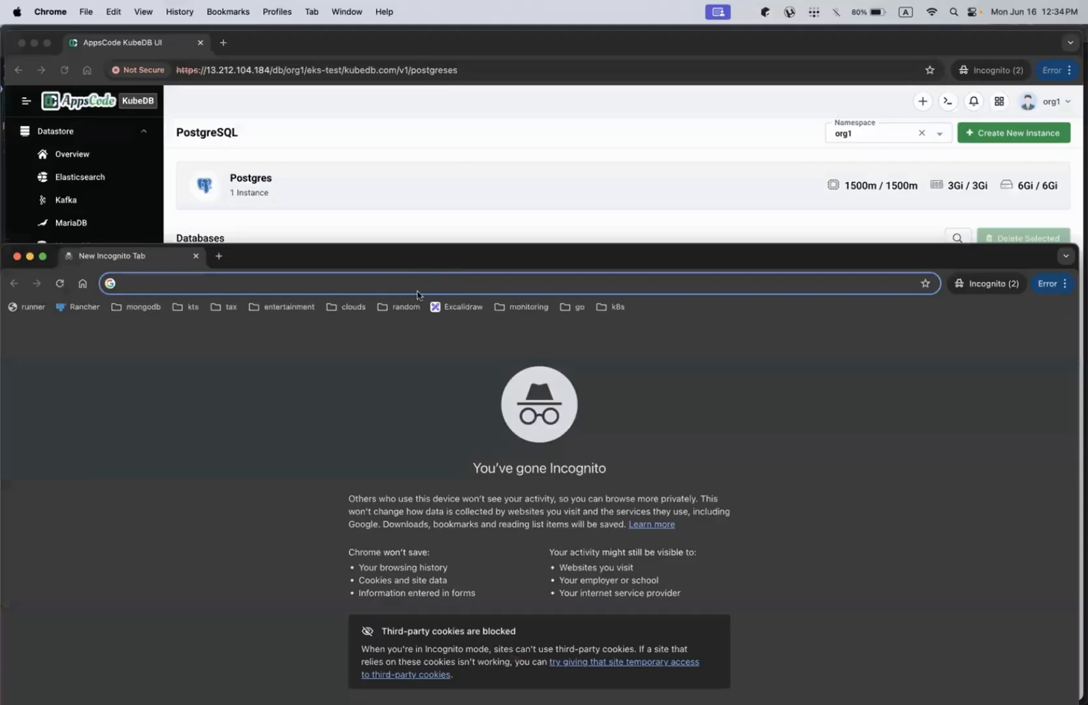
key(super+v)
key(Return)
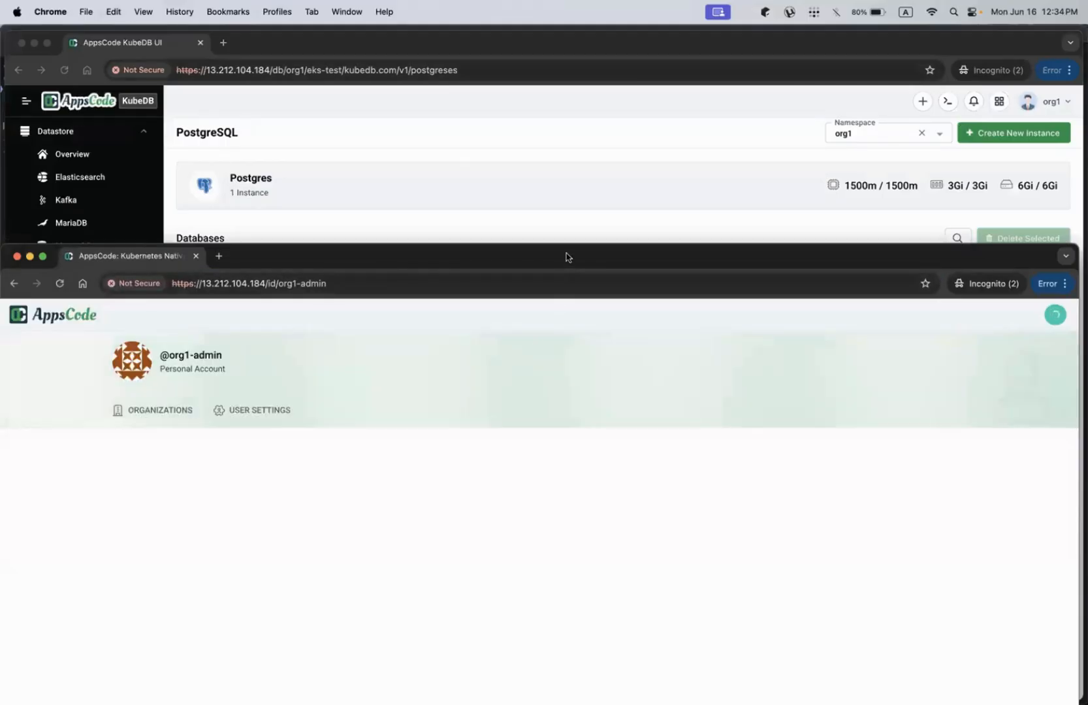
Move the new incognito window up and sign out of the org1-admin account.
drag(565, 255, 555, 158)
click(1019, 219)
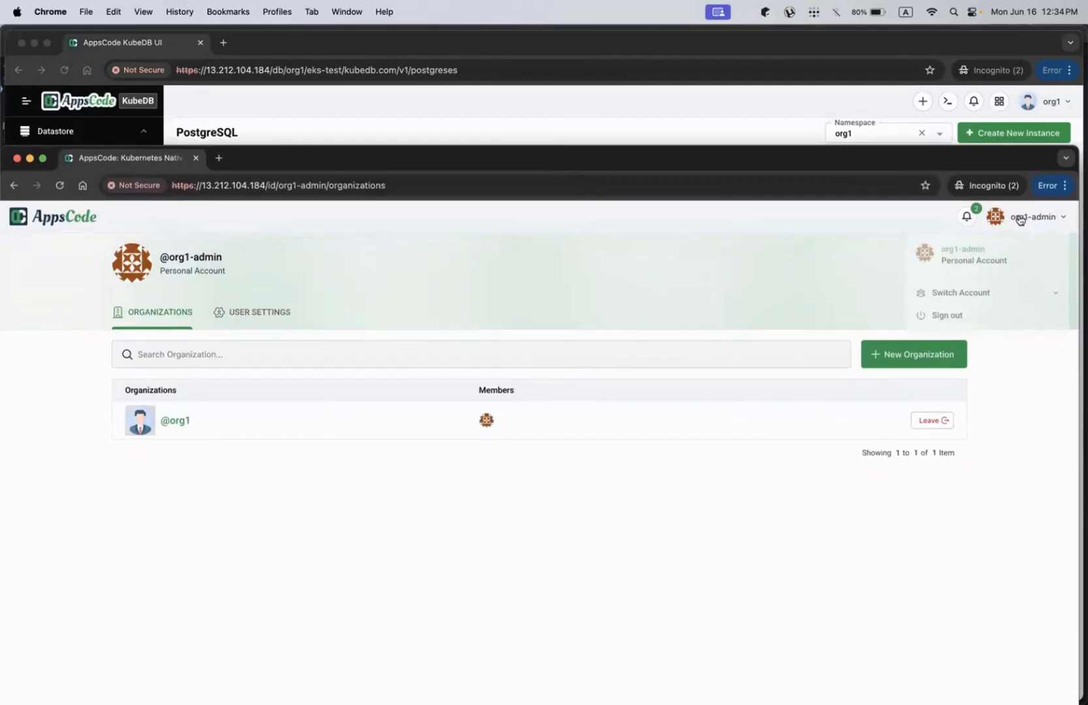
click(1029, 293)
click(947, 398)
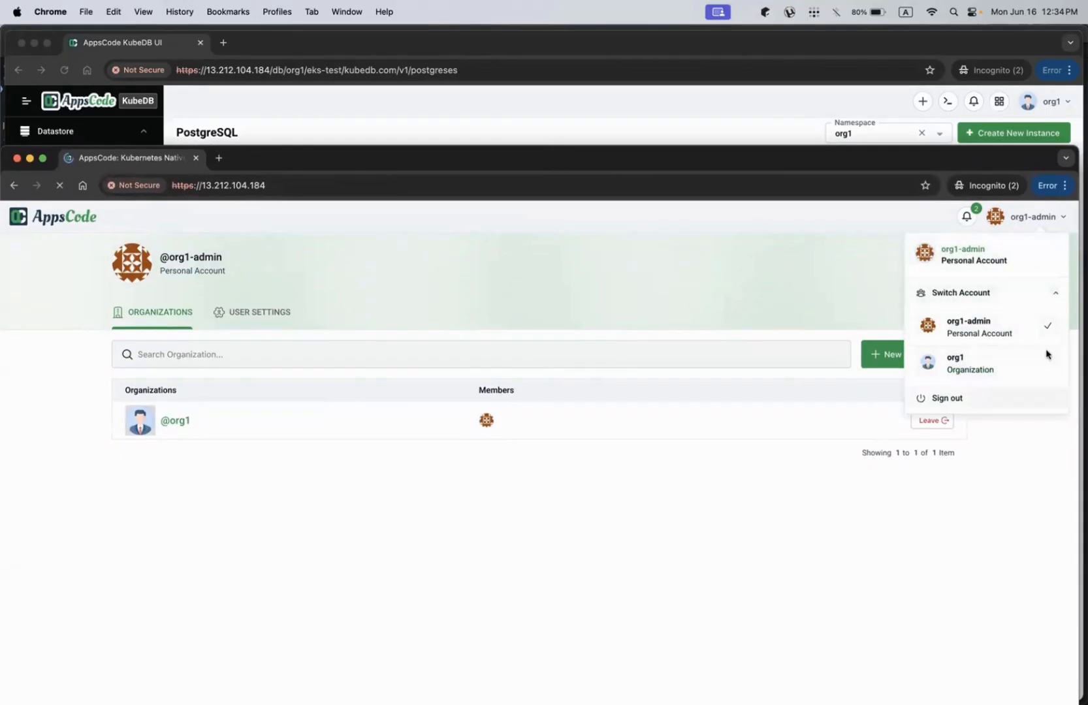
Sign in to AppsCode with the username org2-admin and the account password.
click(261, 515)
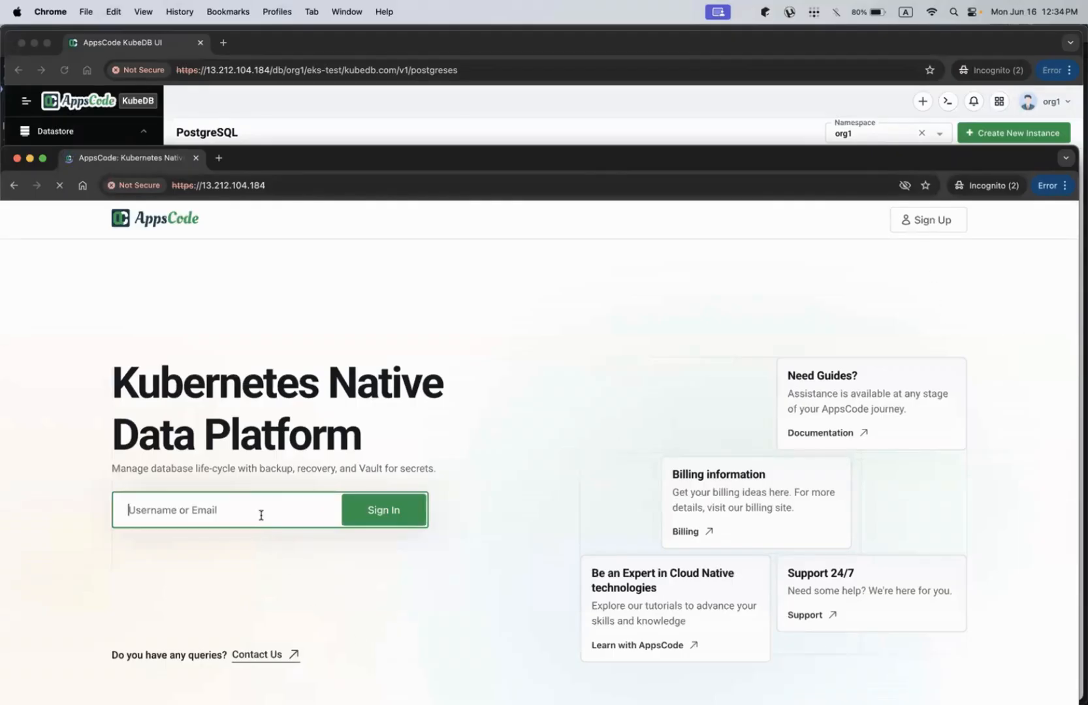
text(org2-admin)
key(super+a)
click(363, 527)
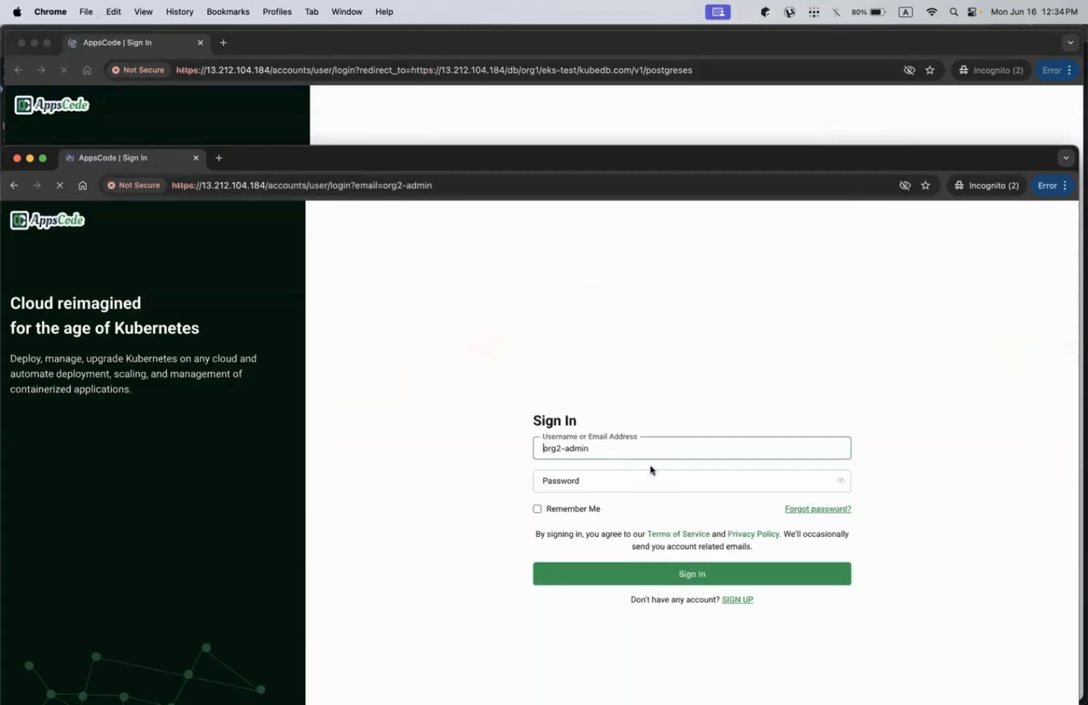
click(633, 479)
text(a)
key(super+v)
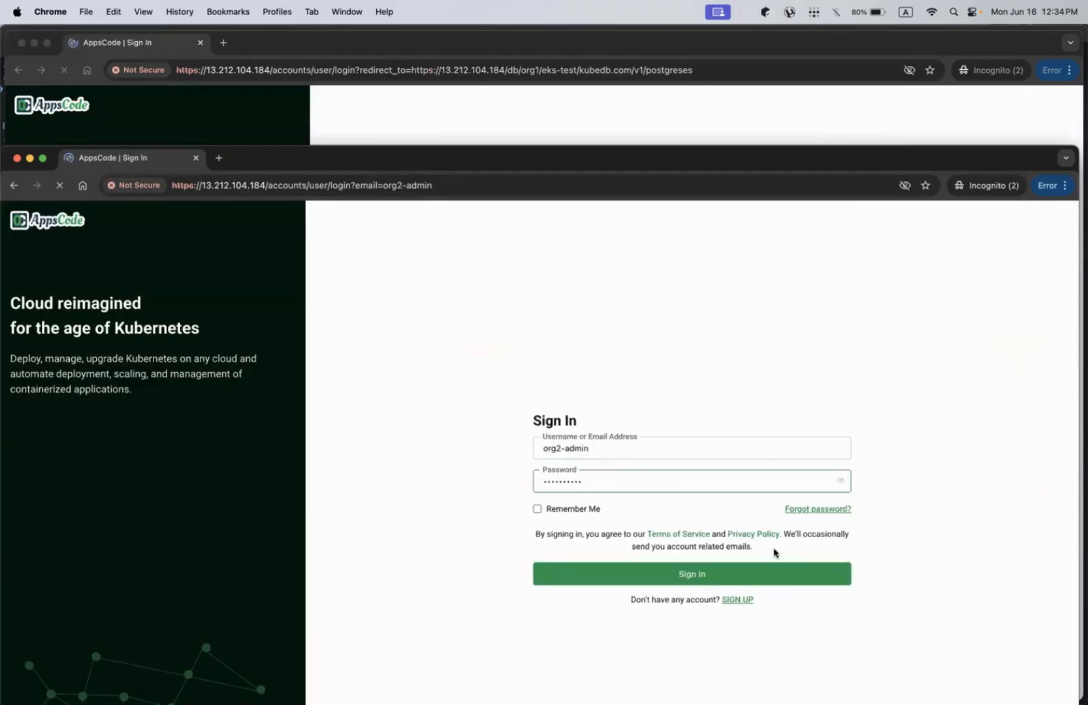
click(726, 576)
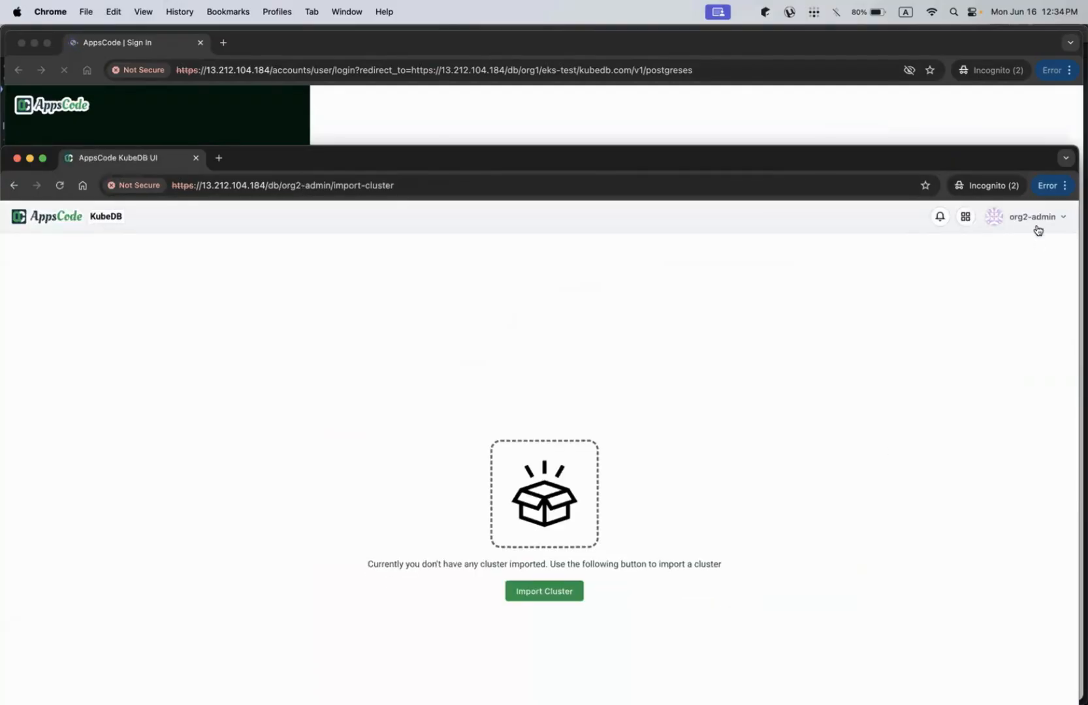
Switch from the org2-admin personal account to the org2 organization and move the browser window up.
click(1038, 220)
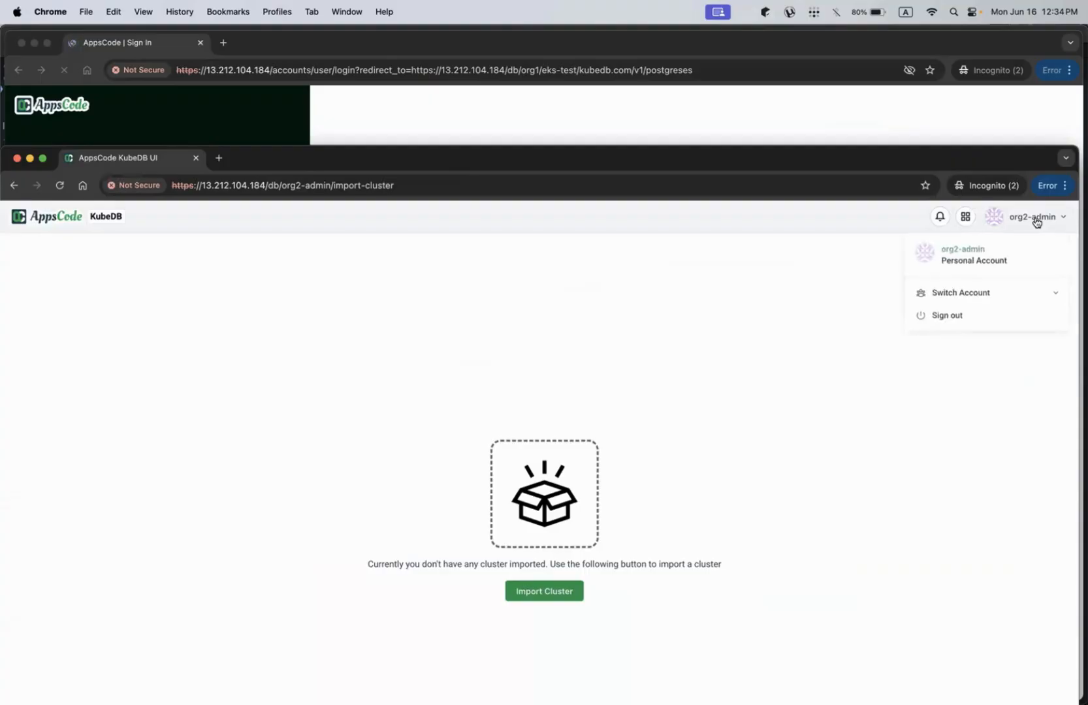
click(991, 293)
click(976, 367)
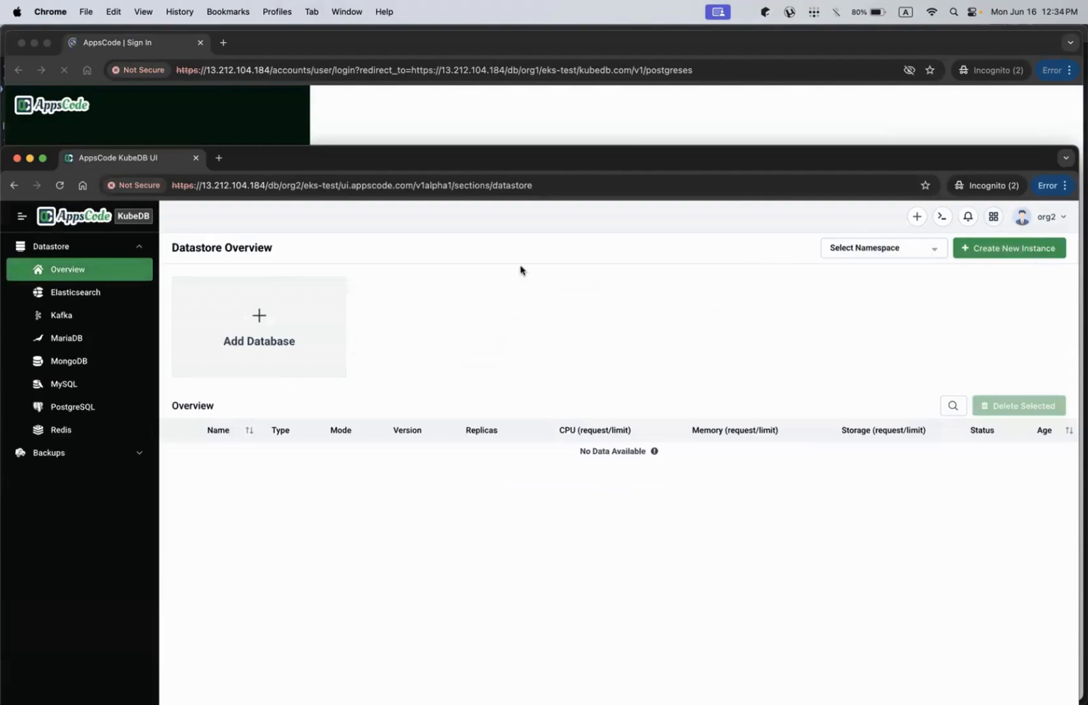
drag(605, 162, 605, 123)
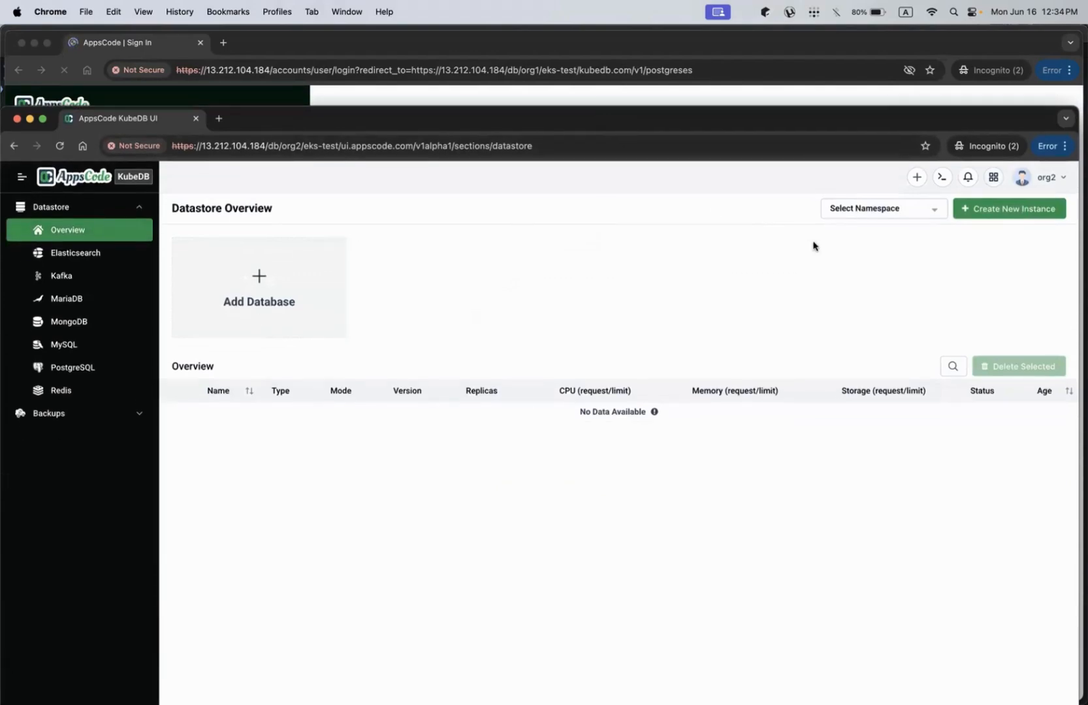
Start creating a PostgreSQL instance named pg2 in the org2 namespace and proceed to its configuration.
click(991, 210)
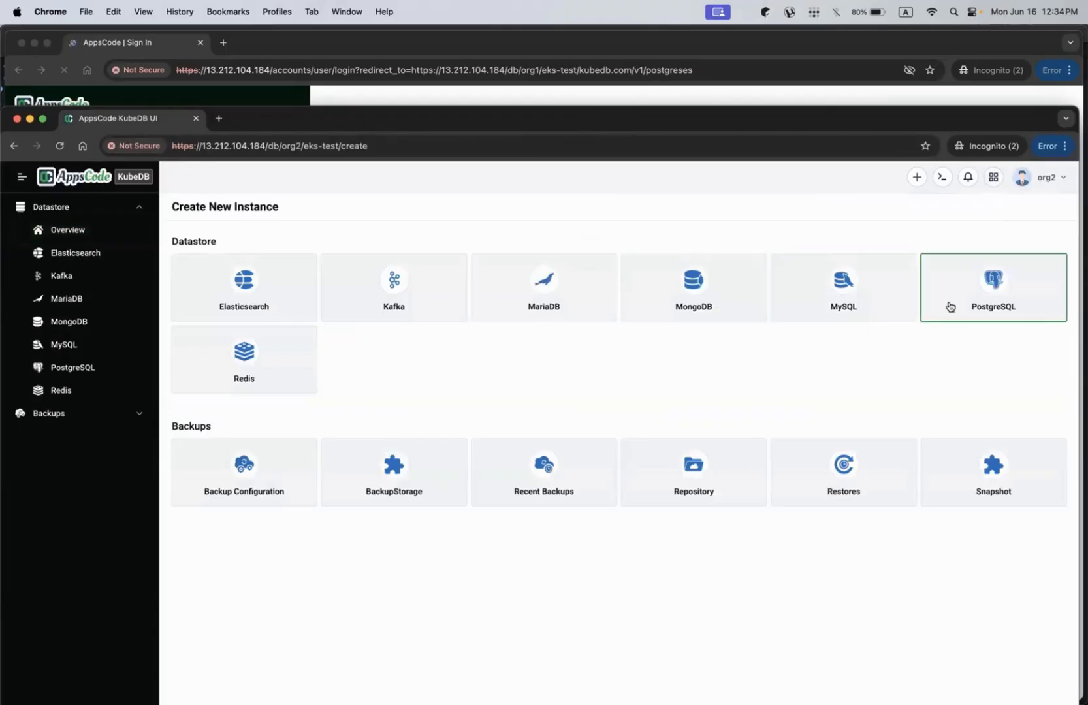
click(995, 303)
click(280, 273)
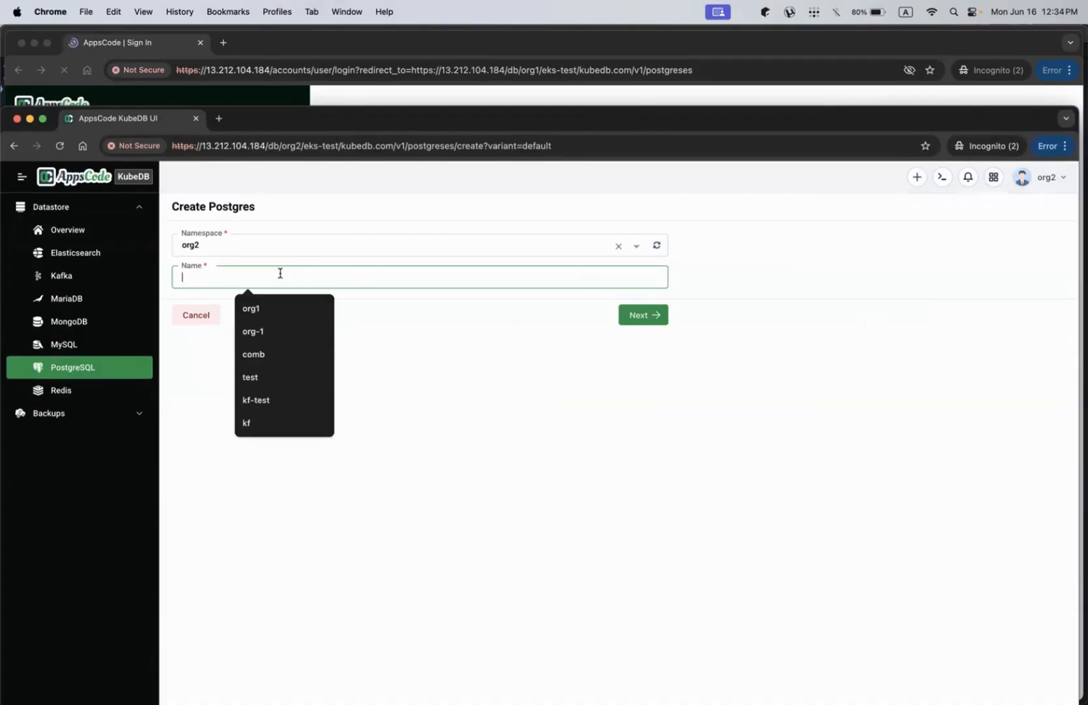
text(pg2)
click(644, 313)
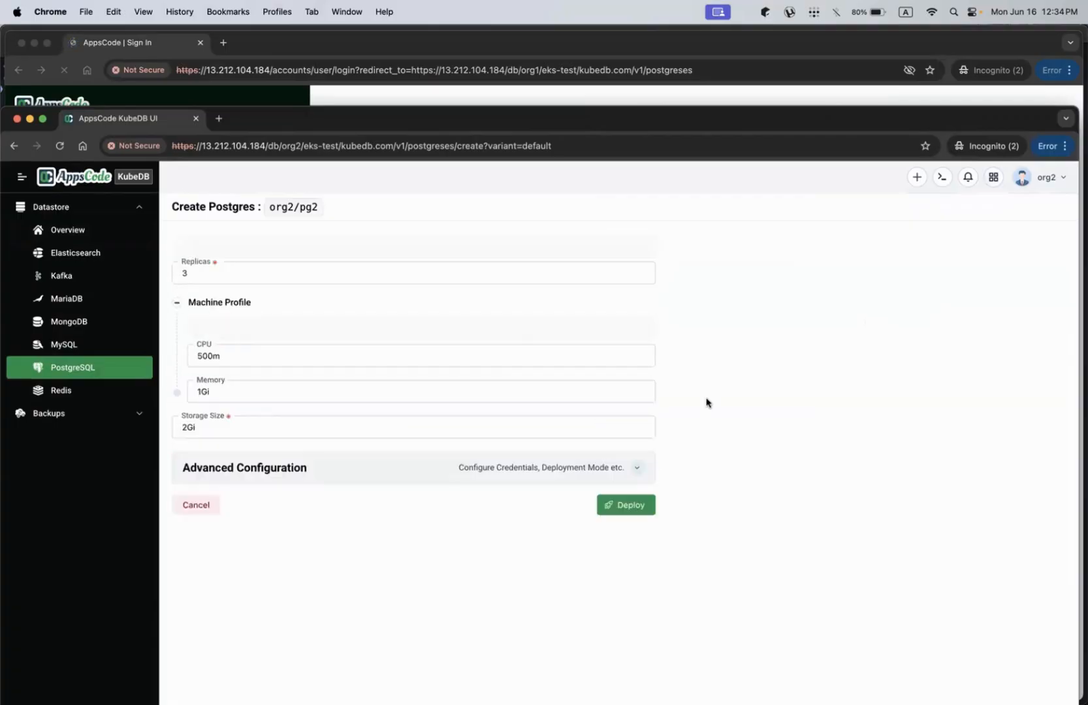
Enable TLS with the ace-incluster issuer and exposure via gateway for pg2, and deploy the database.
scroll(277, 423, down, 3)
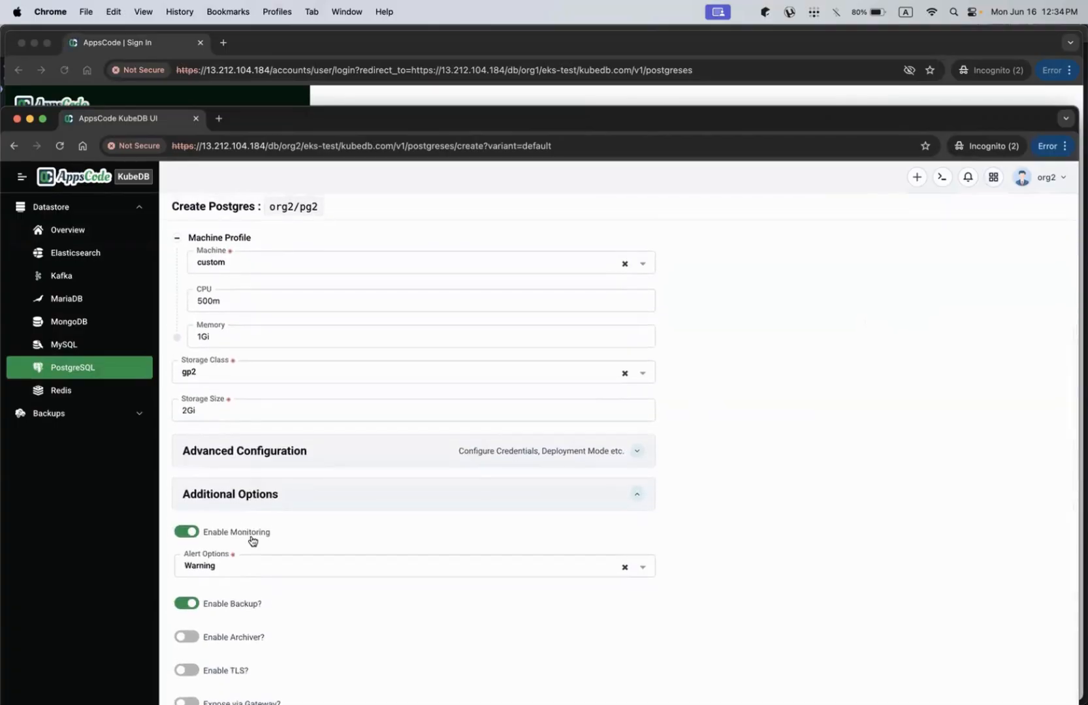
drag(601, 118, 609, 61)
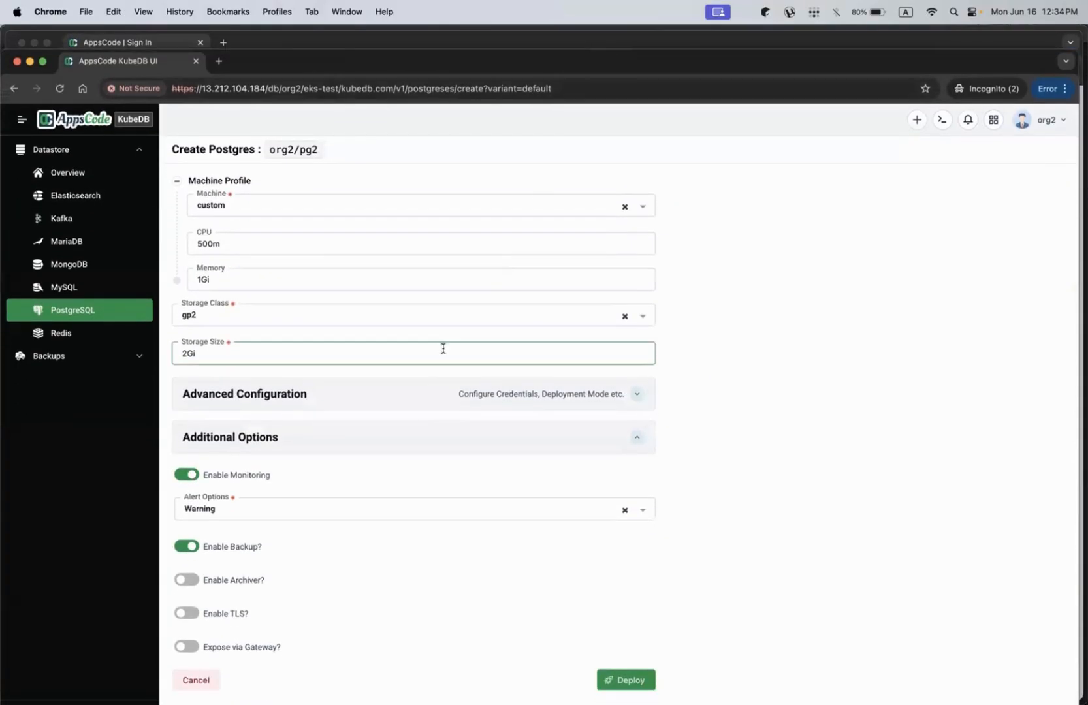
click(222, 614)
scroll(250, 653, down, 1)
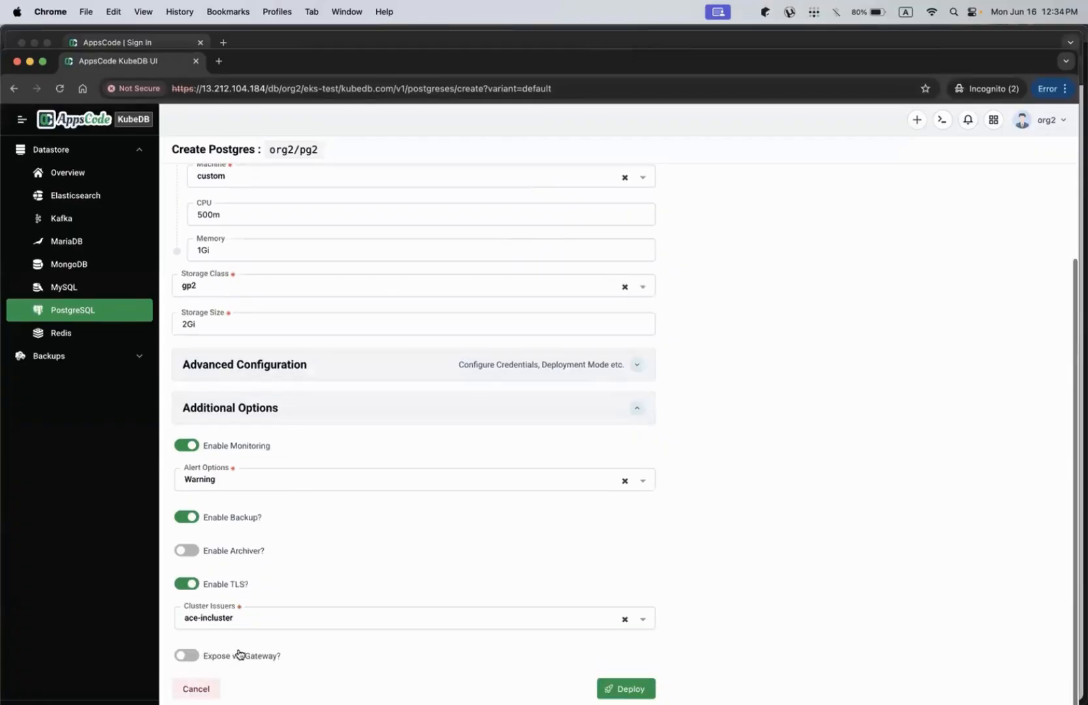
click(239, 655)
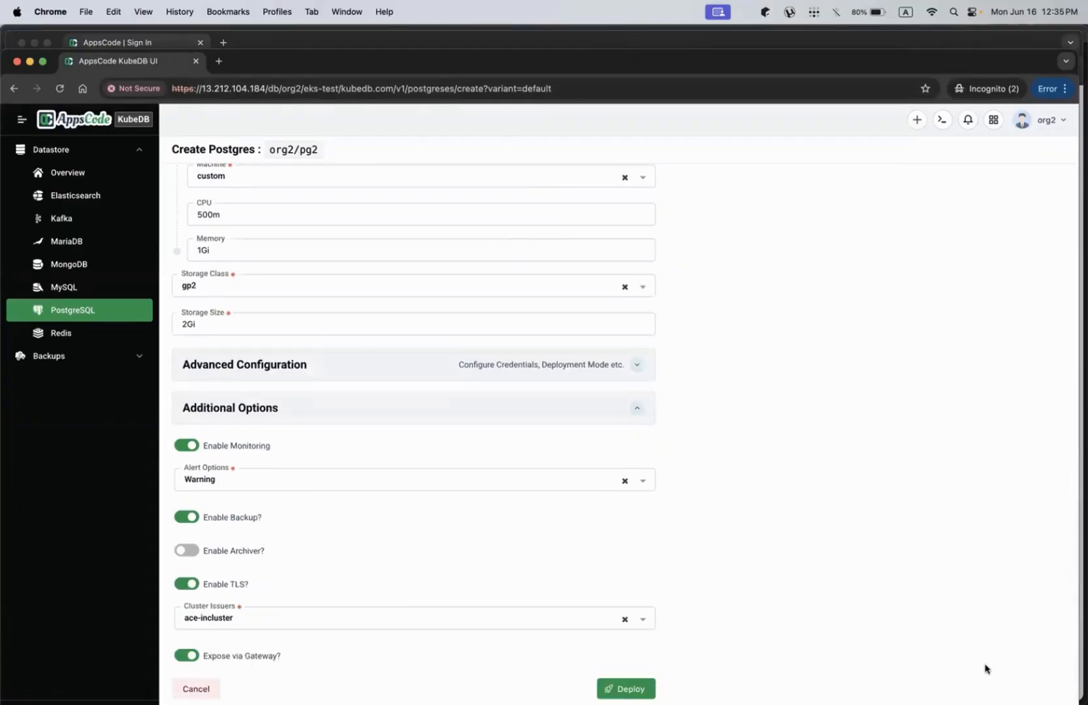
click(649, 688)
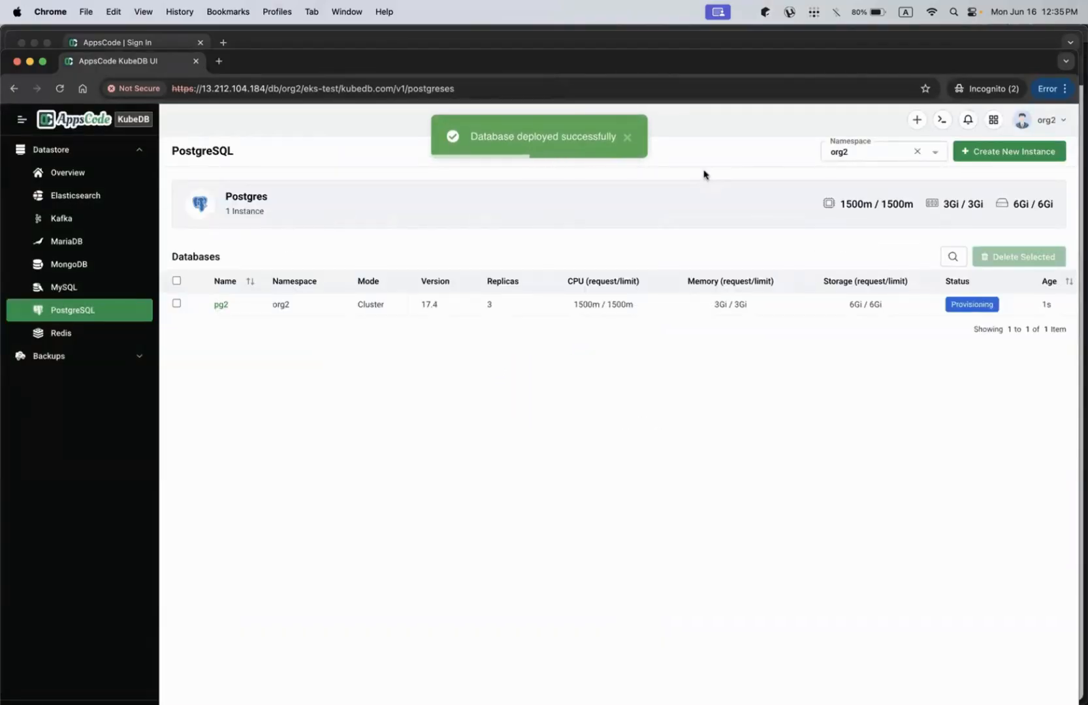
Lower the browser window, switch to iTerm2 and list the Postgres databases in all namespaces with k get pg -A.
drag(696, 57, 688, 486)
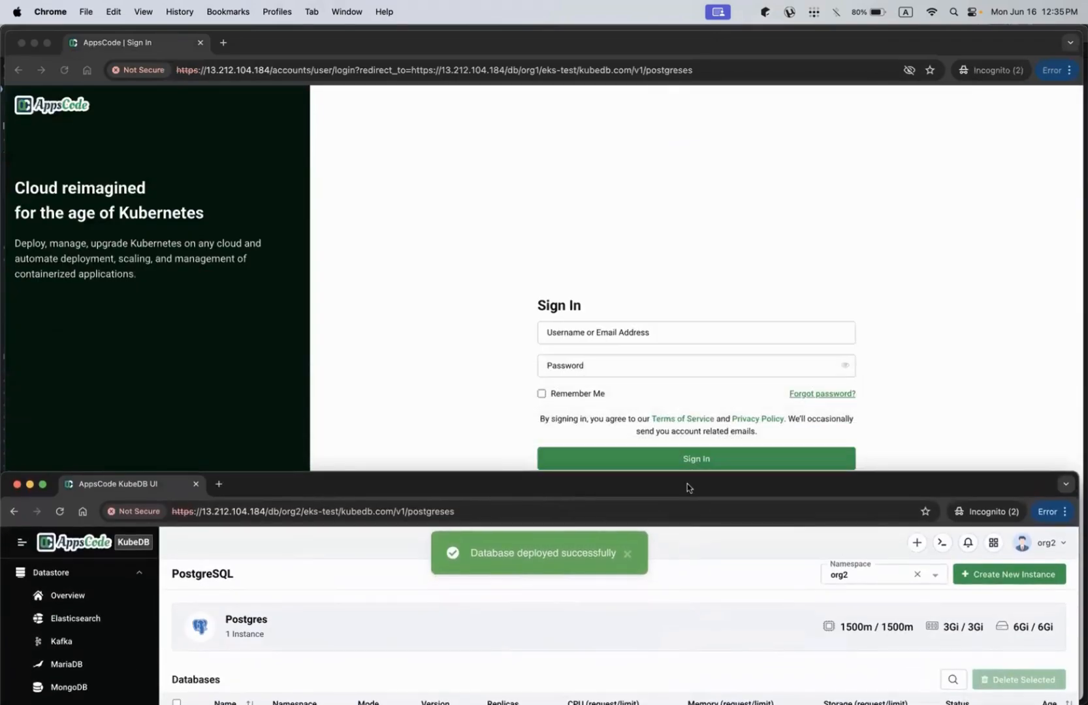
drag(476, 490, 484, 194)
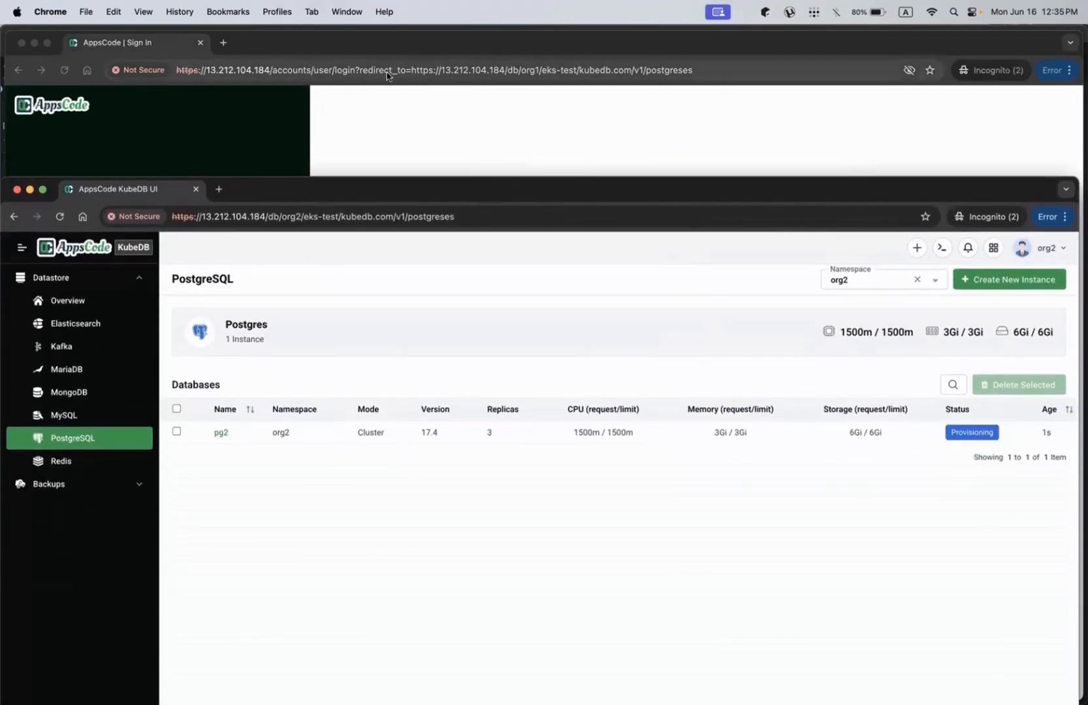
key(ctrl+Up)
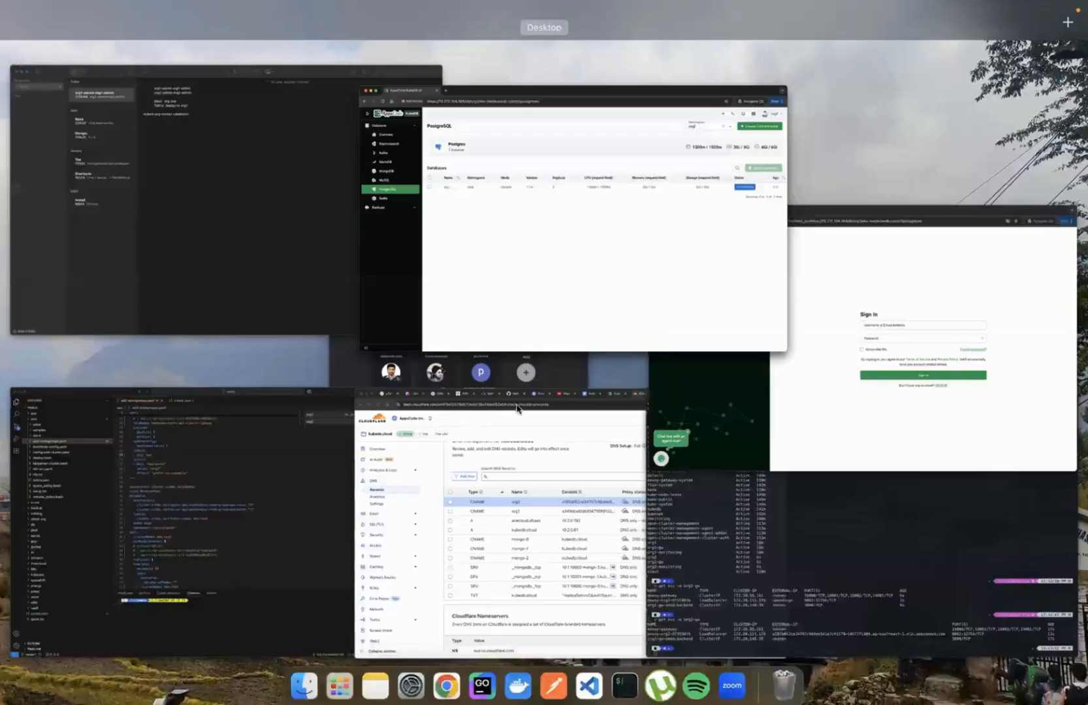
click(863, 492)
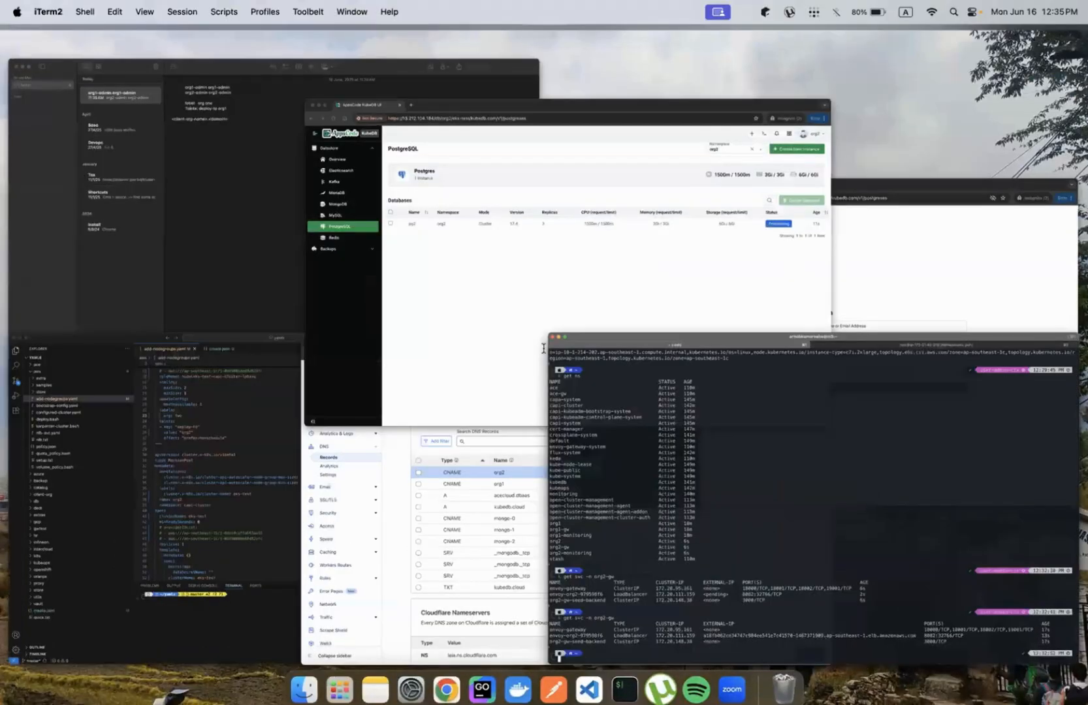
text(k get pg -A)
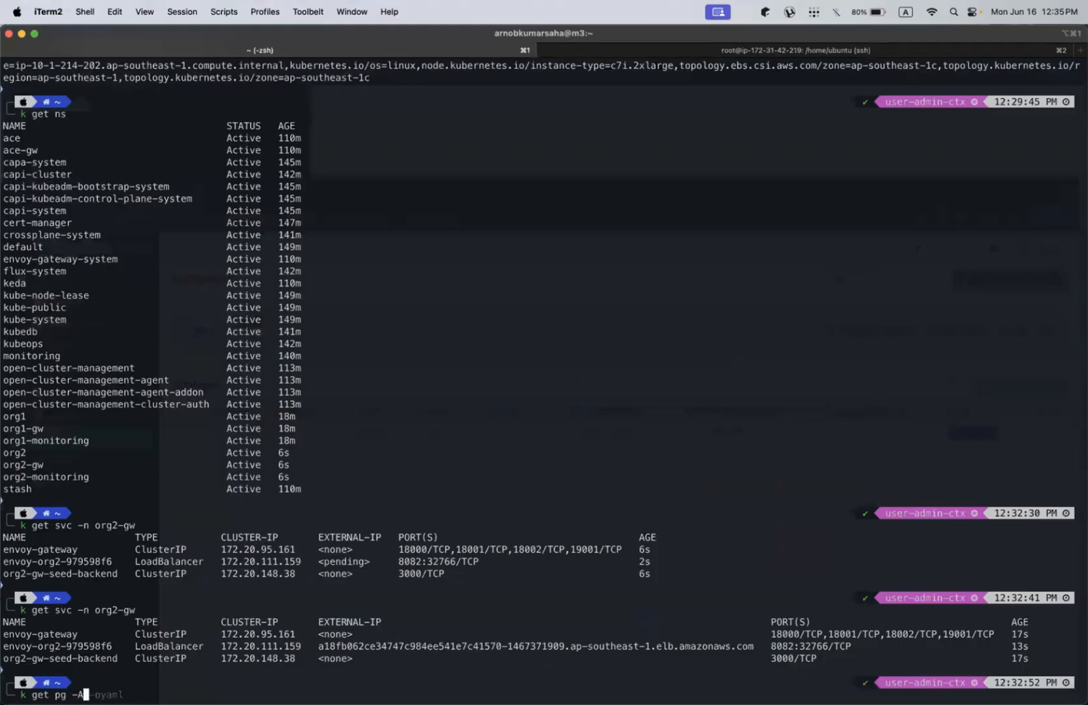
key(Return)
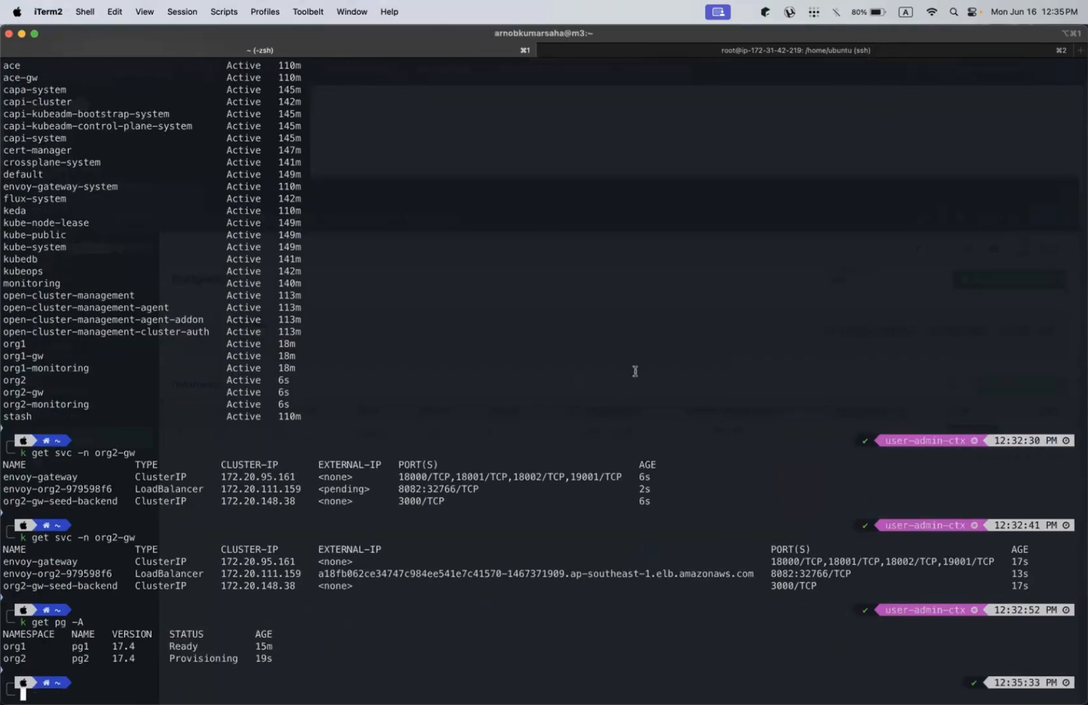
drag(269, 643, 85, 647)
click(258, 656)
List the pods in the org2 namespace with k get pods -n org2.
text(k get pods -n )
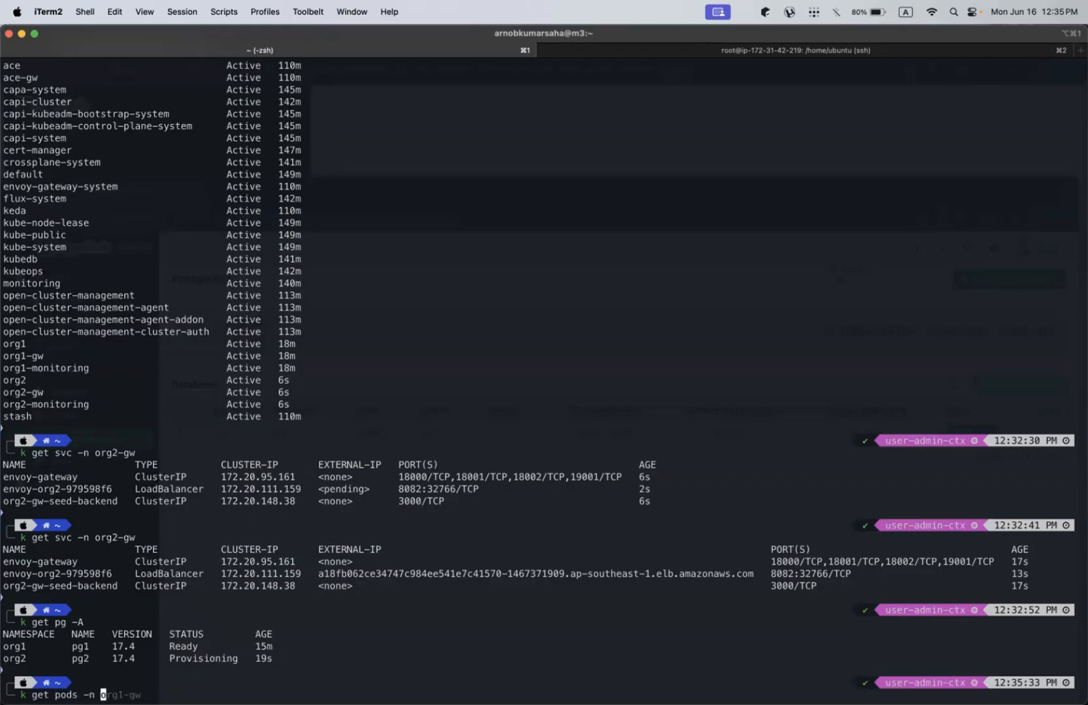
text(org2)
key(Return)
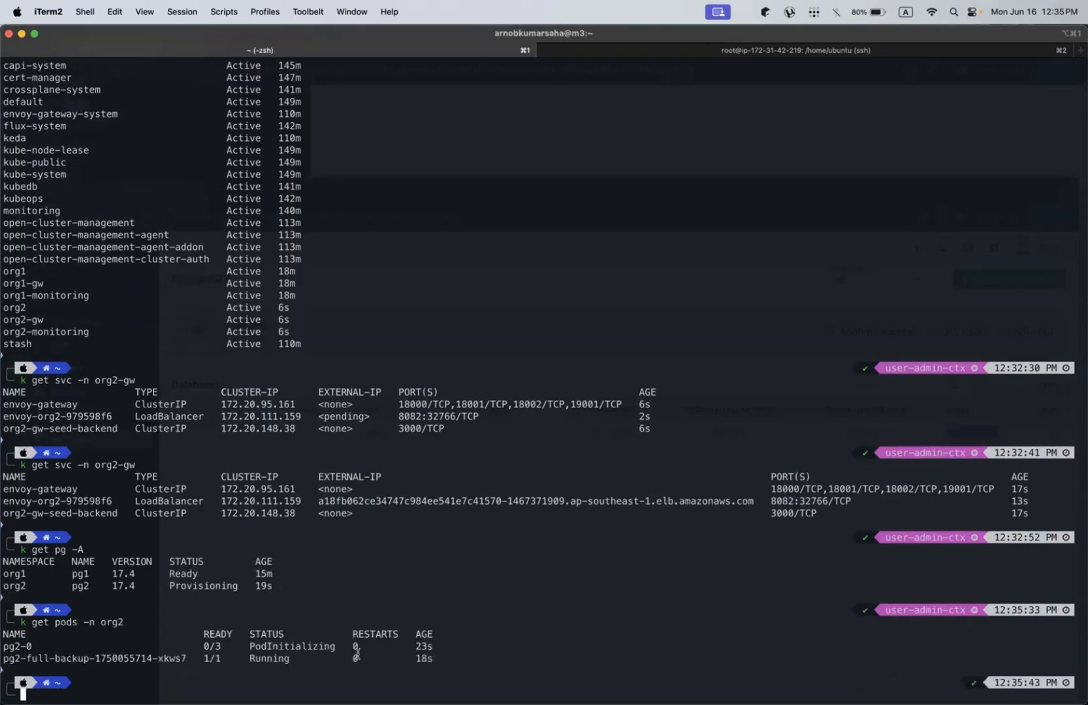
click(366, 560)
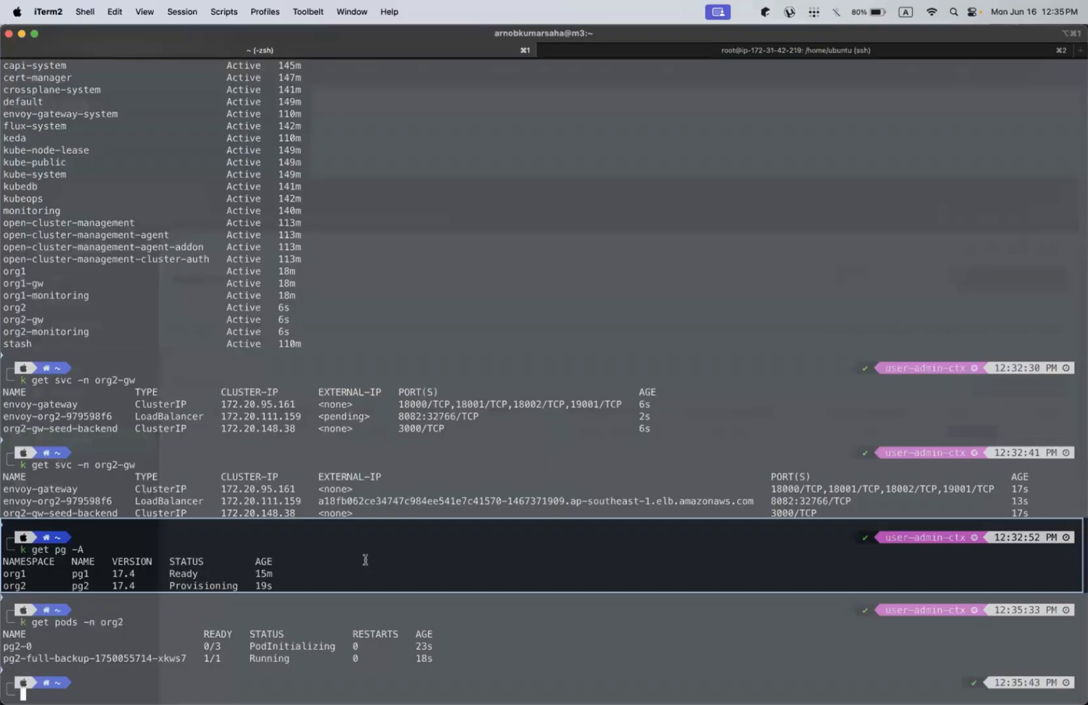
Switch back to the org2 KubeDB window, reload the PostgreSQL list, and open and refresh the Datastore Overview.
key(ctrl+Up)
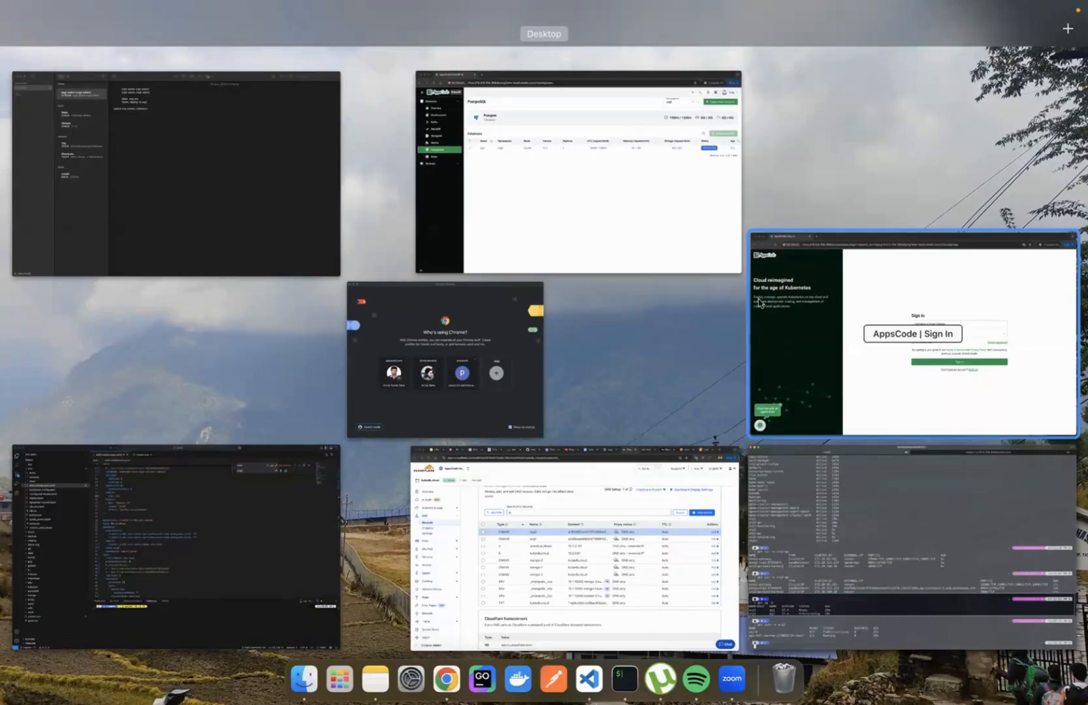
click(640, 187)
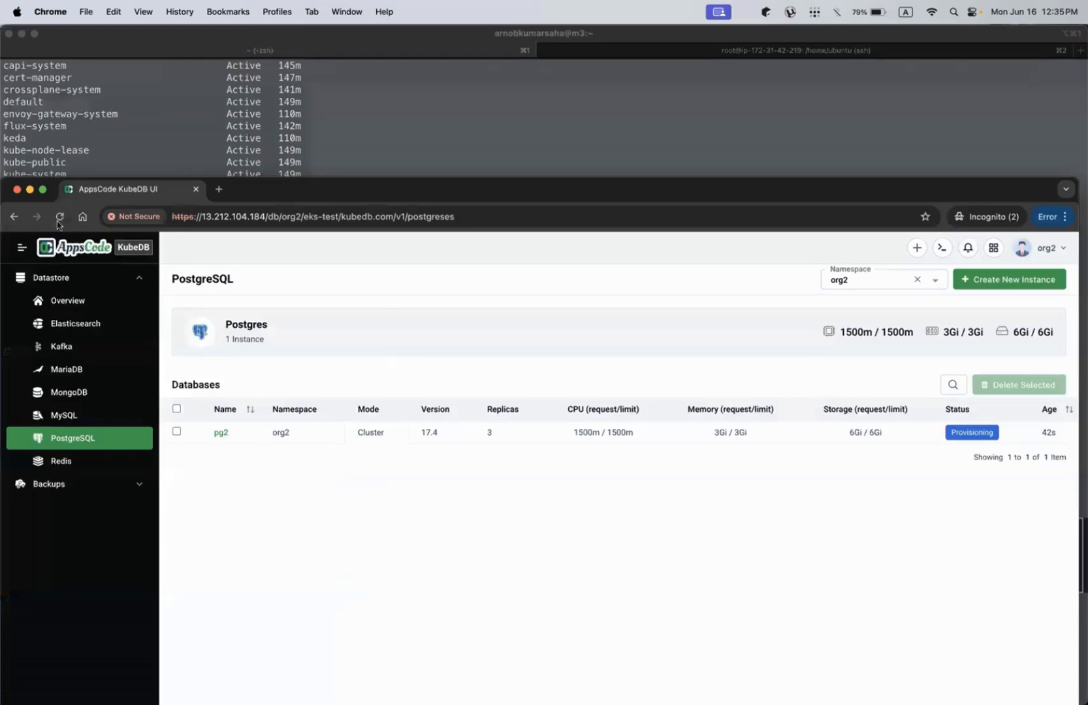
click(59, 217)
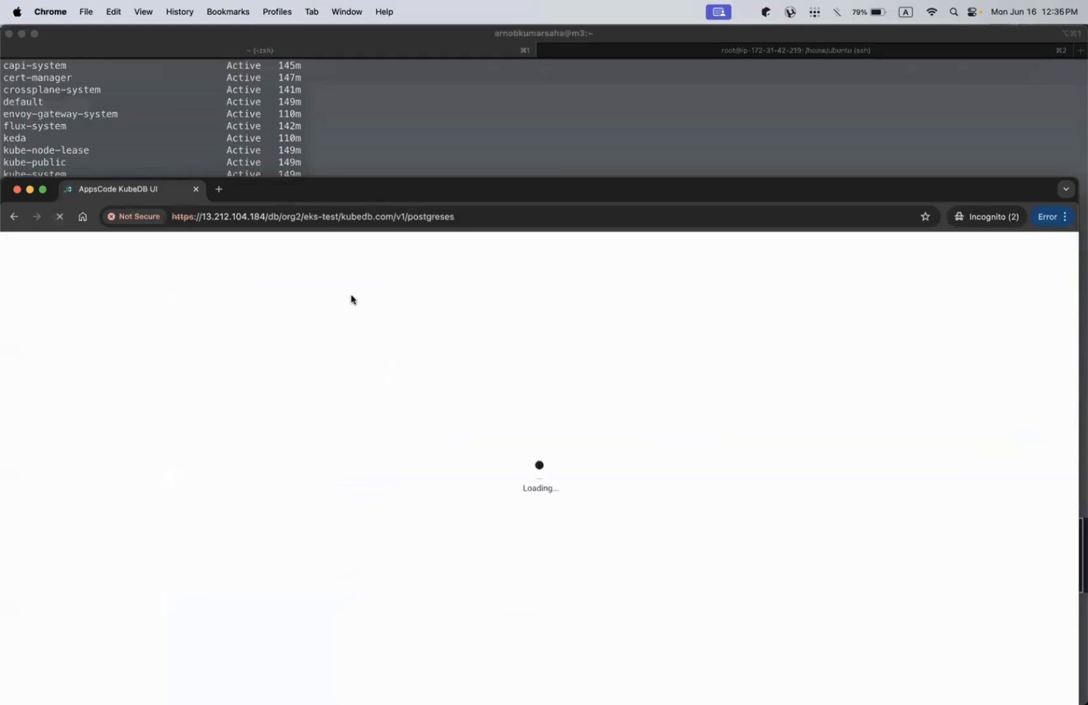
drag(541, 190, 540, 88)
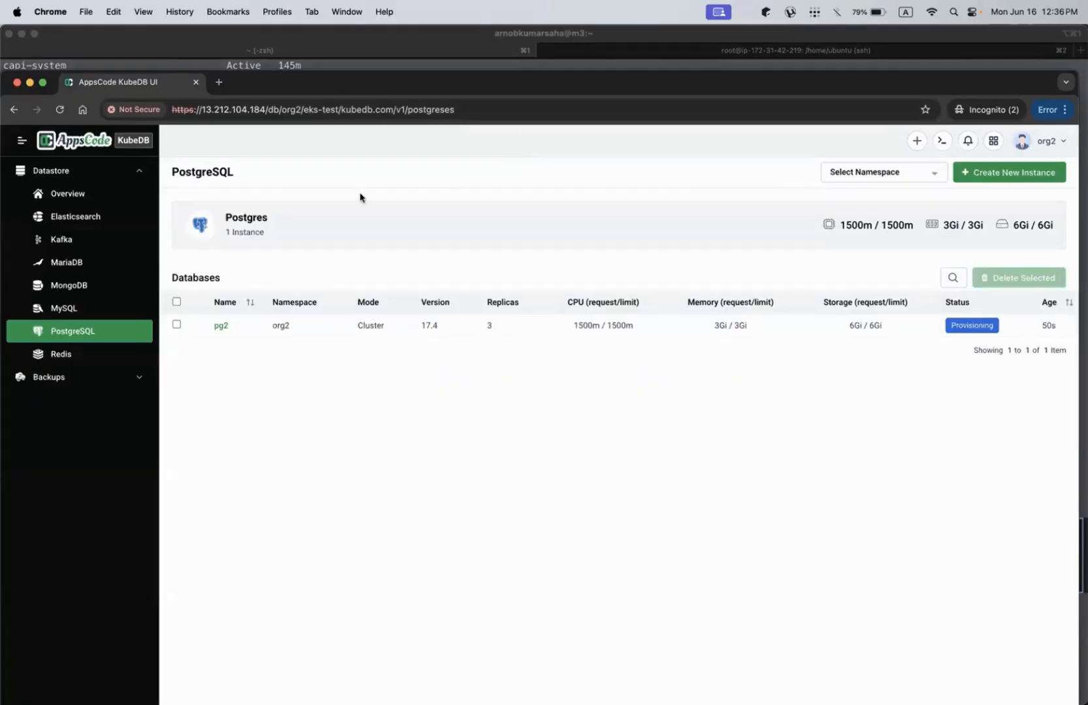
click(97, 194)
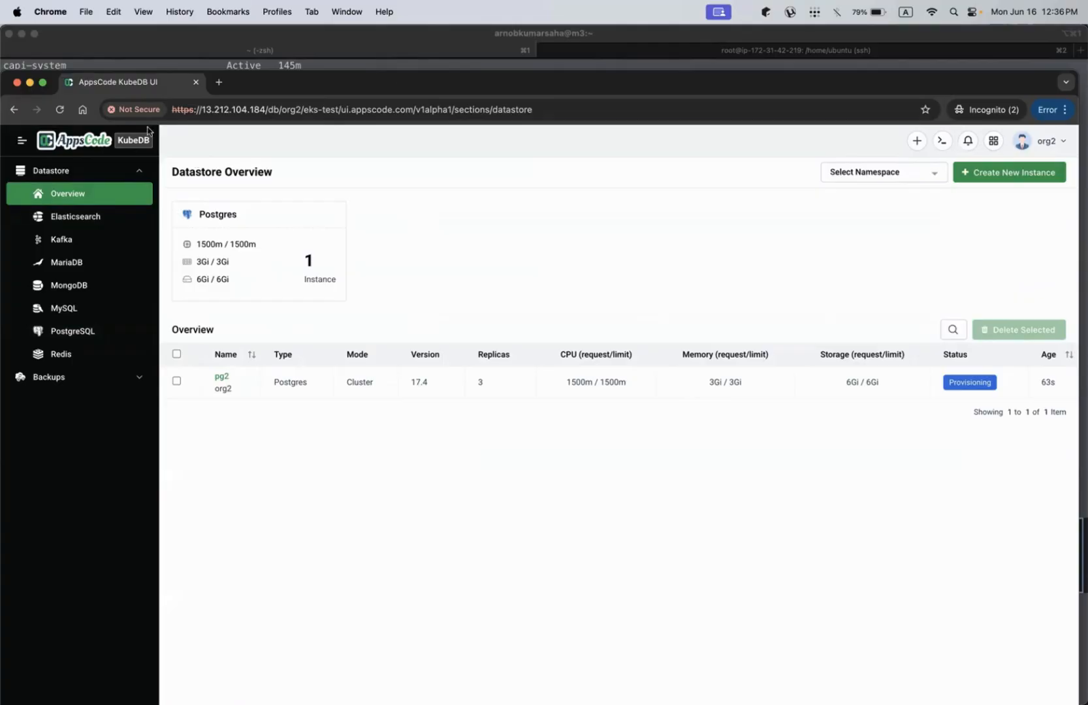
click(59, 109)
Switch to iTerm2 and list the Postgres databases in all namespaces again with k get pg -A.
key(ctrl+Up)
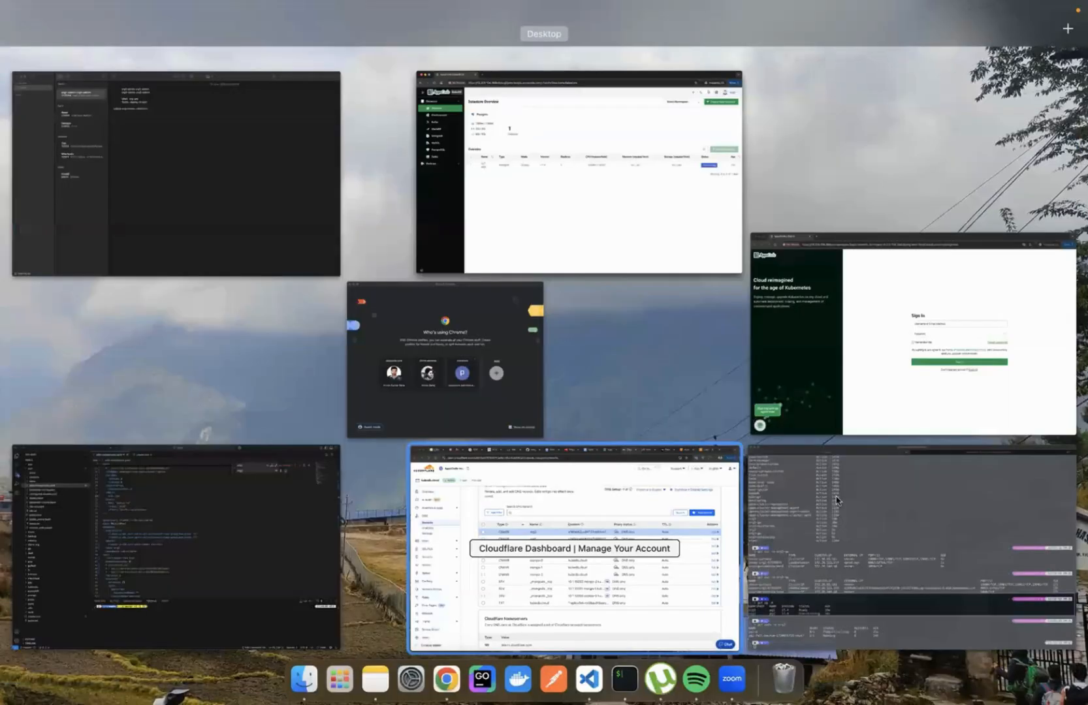
click(836, 496)
text(k get pg -A)
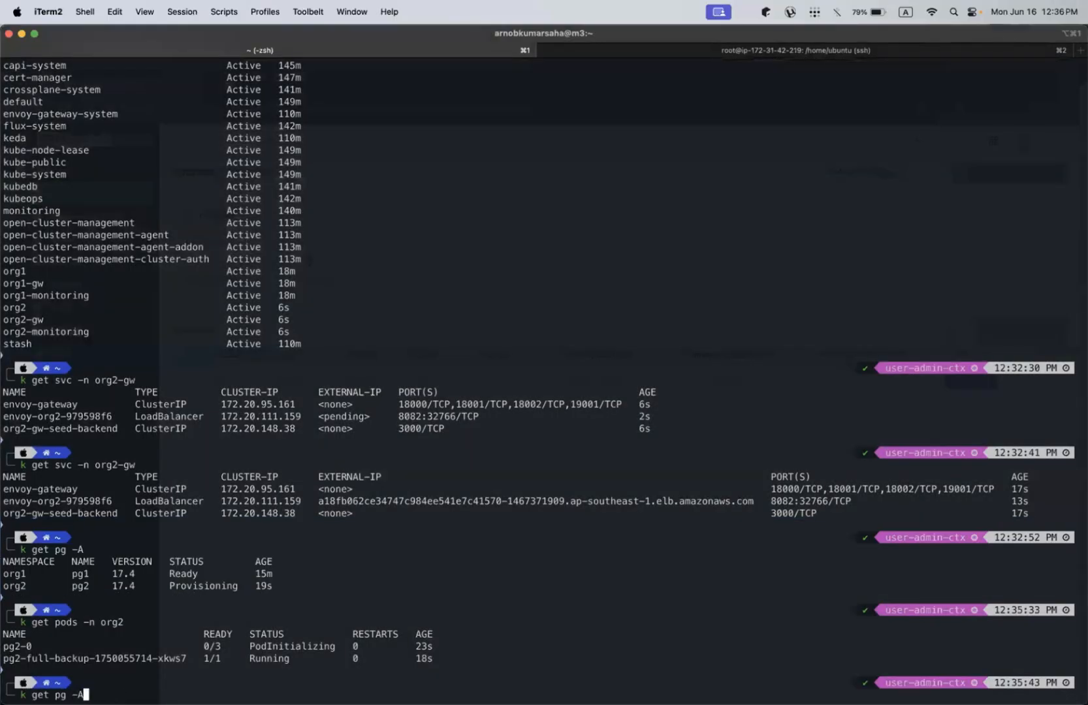
key(Return)
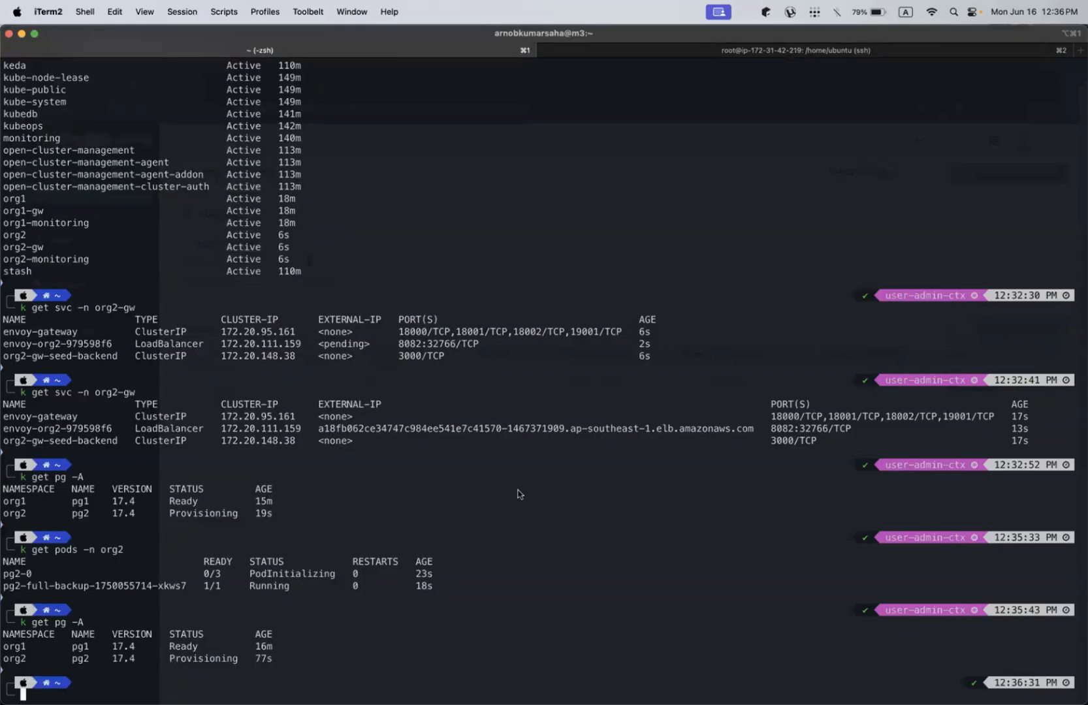
List the pods in the org2 namespace with k get pods -n org2 and highlight that output.
text(k get pods)
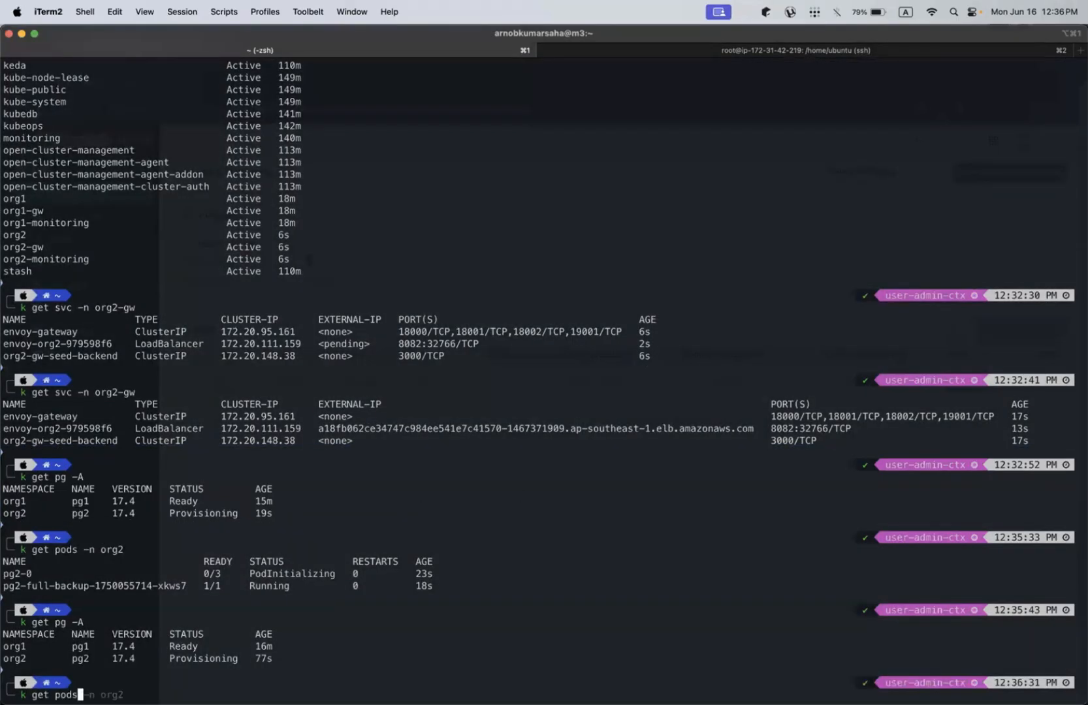
key(Right)
key(Return)
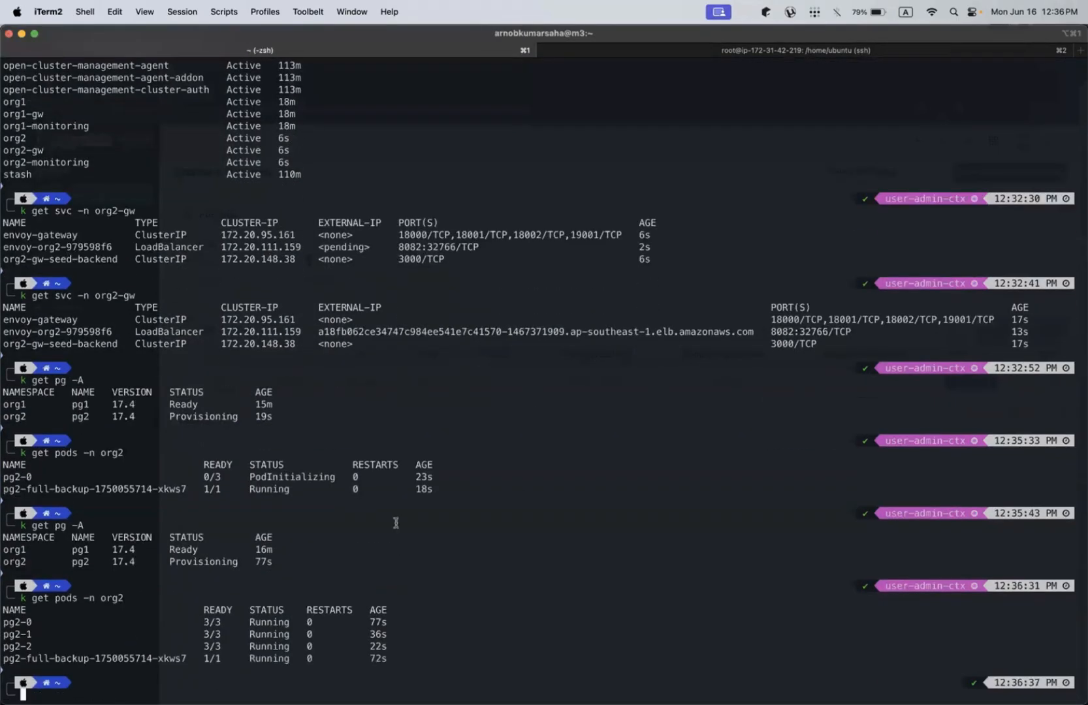
click(268, 646)
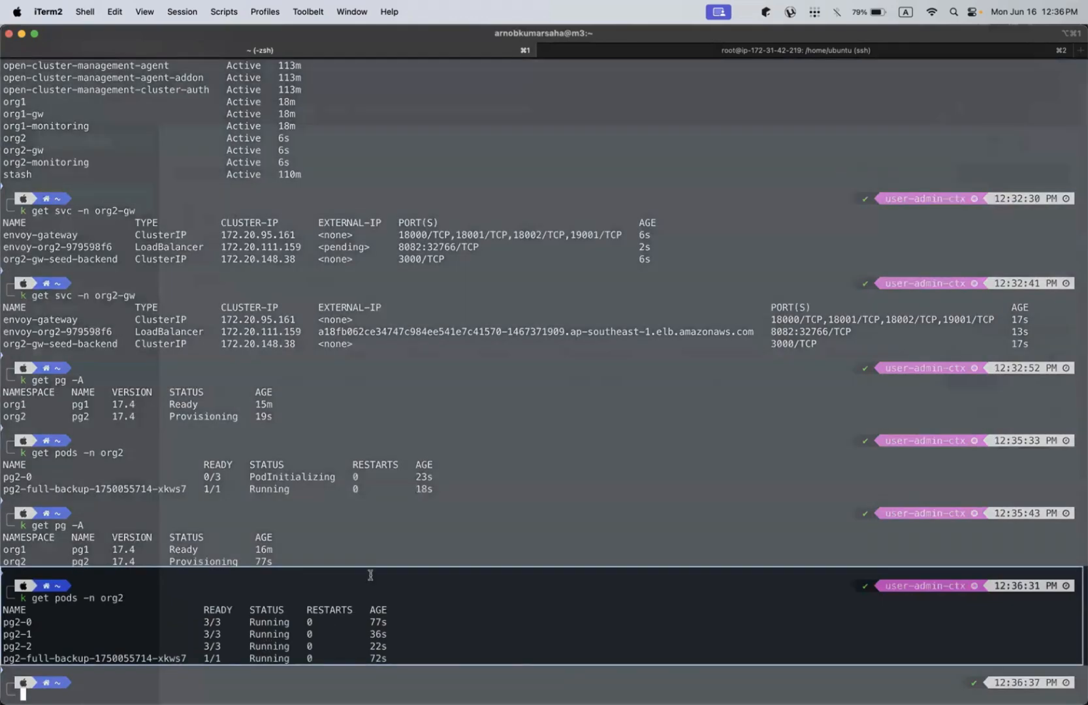
Rerun k get pg -A, watch the databases' status with k get pg -A -w, and stop the watch.
key(Up)
key(Up)
key(Return)
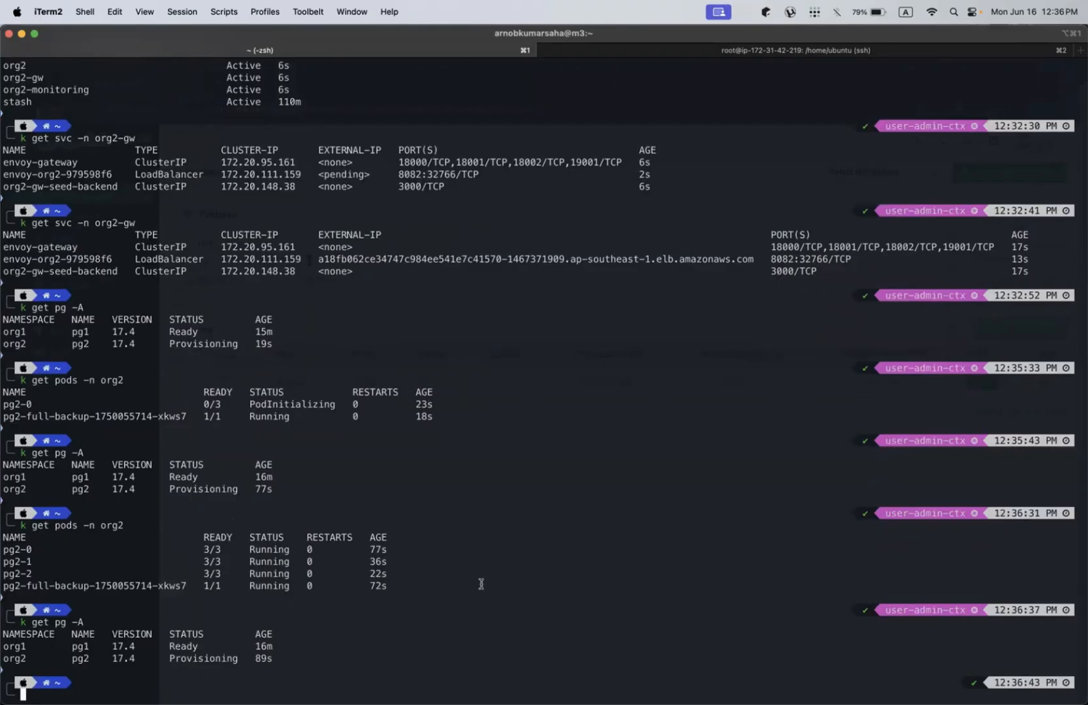
key(Up)
text(-w)
key(Return)
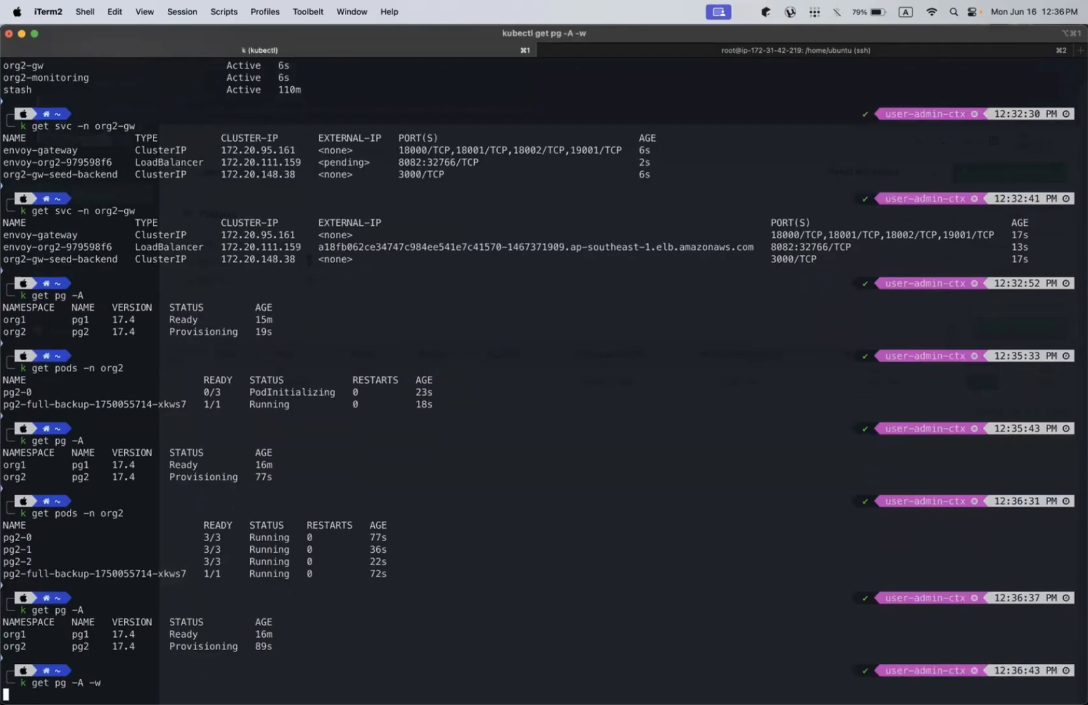
key(ctrl+c)
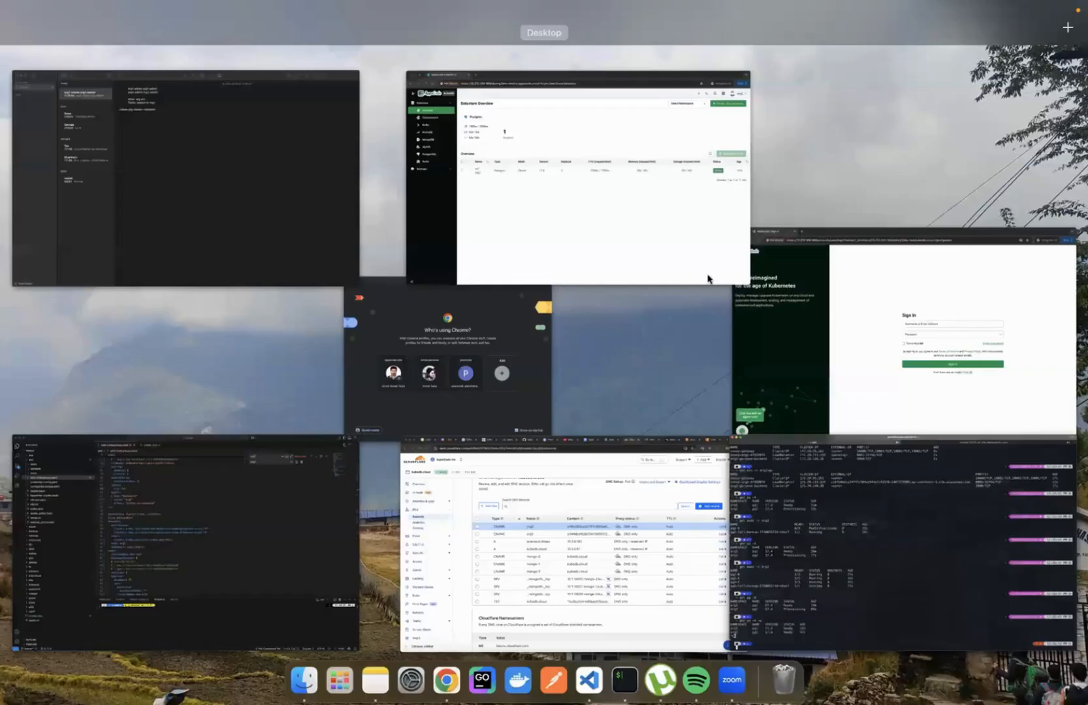
Switch back to the org2 KubeDB window, open pg2's overview, and copy its gateway CA certificate.
click(665, 222)
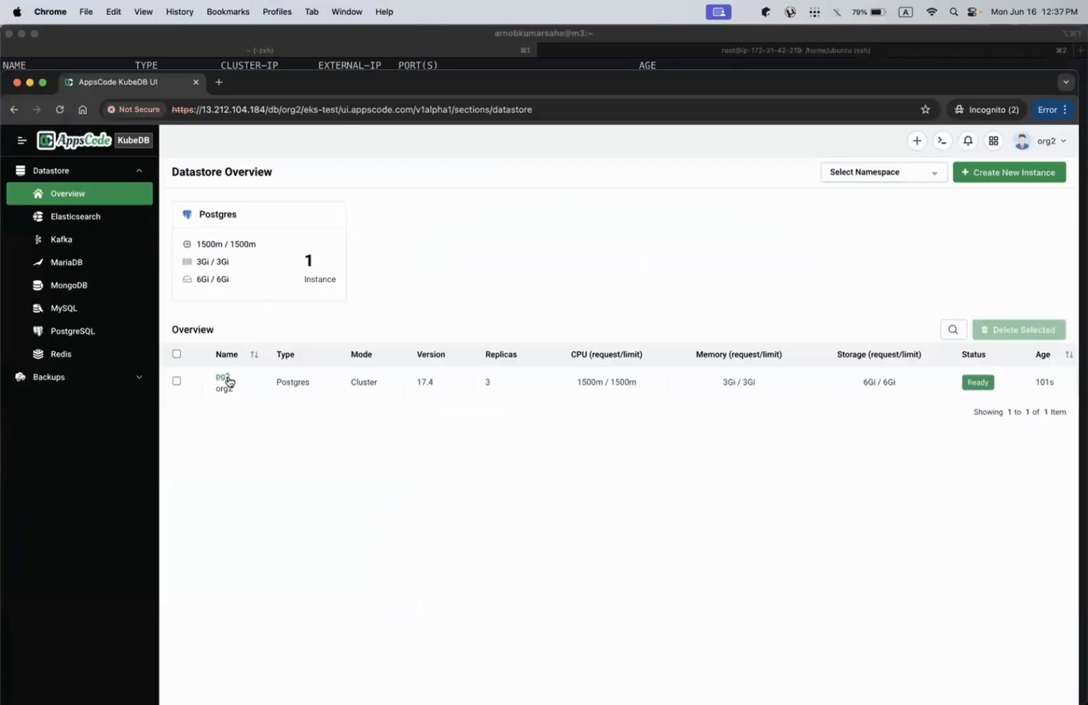
click(226, 378)
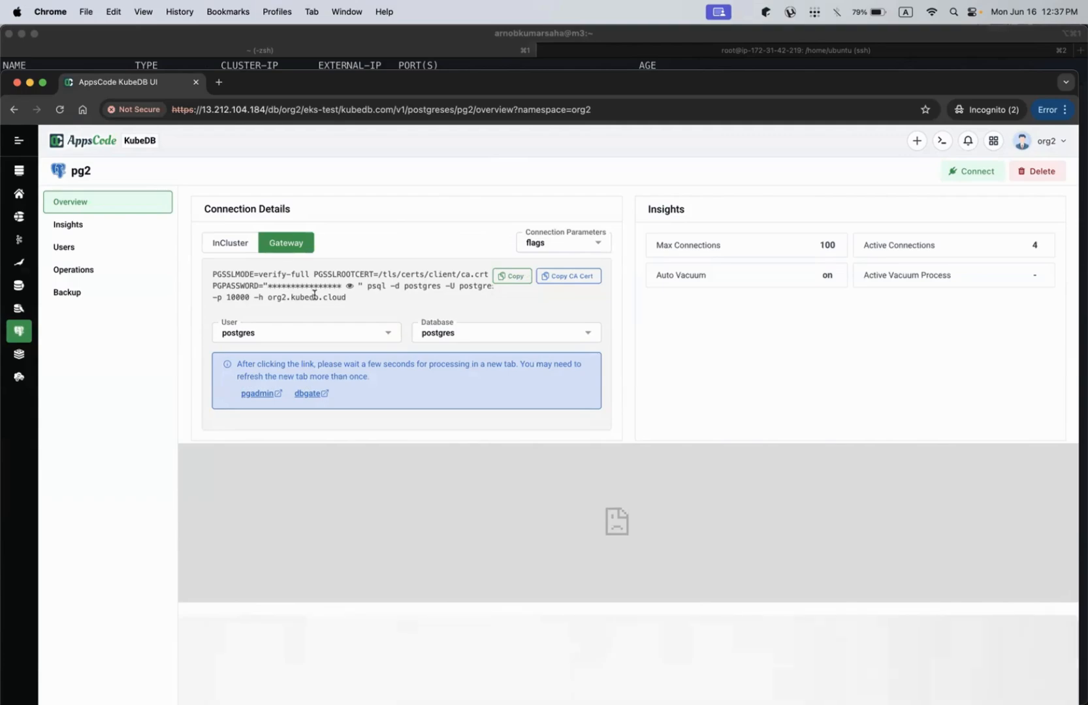
click(563, 287)
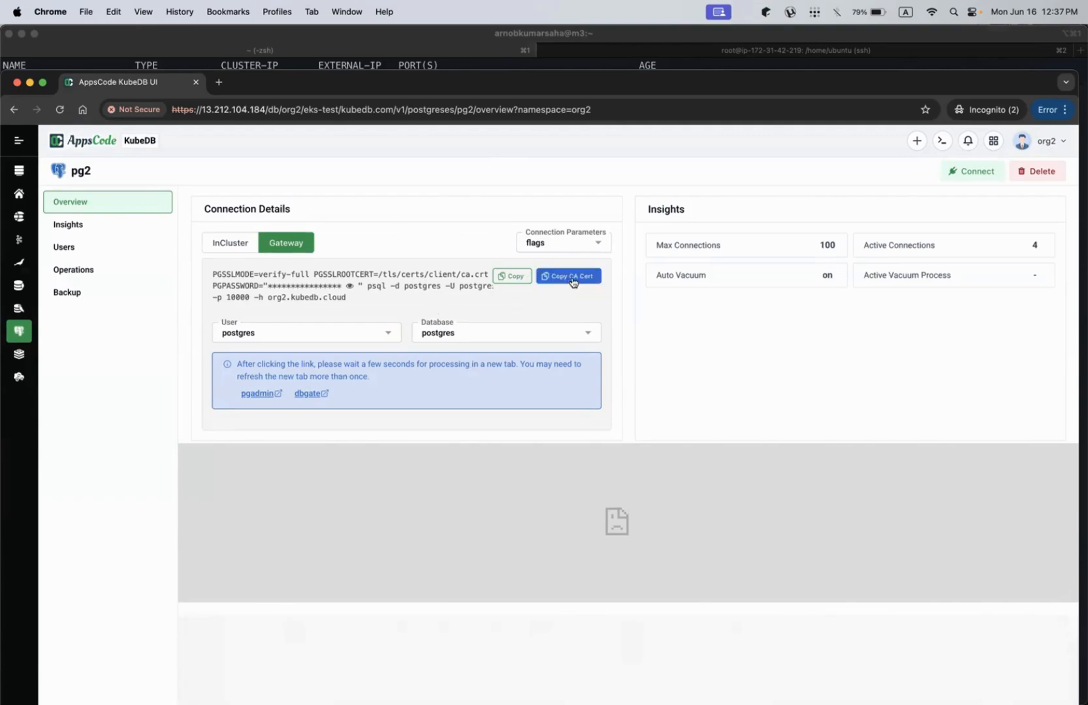
In iTerm2, create org2-ca-envoy.crt with vim, paste the copied CA certificate into it, and save the file.
key(ctrl+Up)
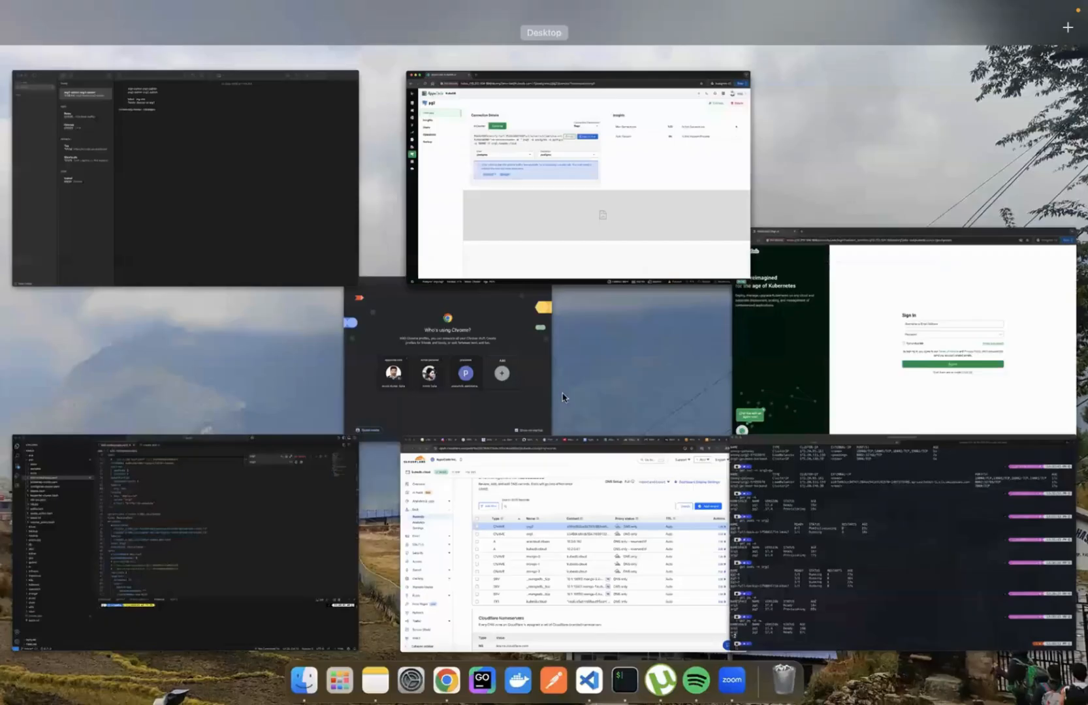
click(804, 495)
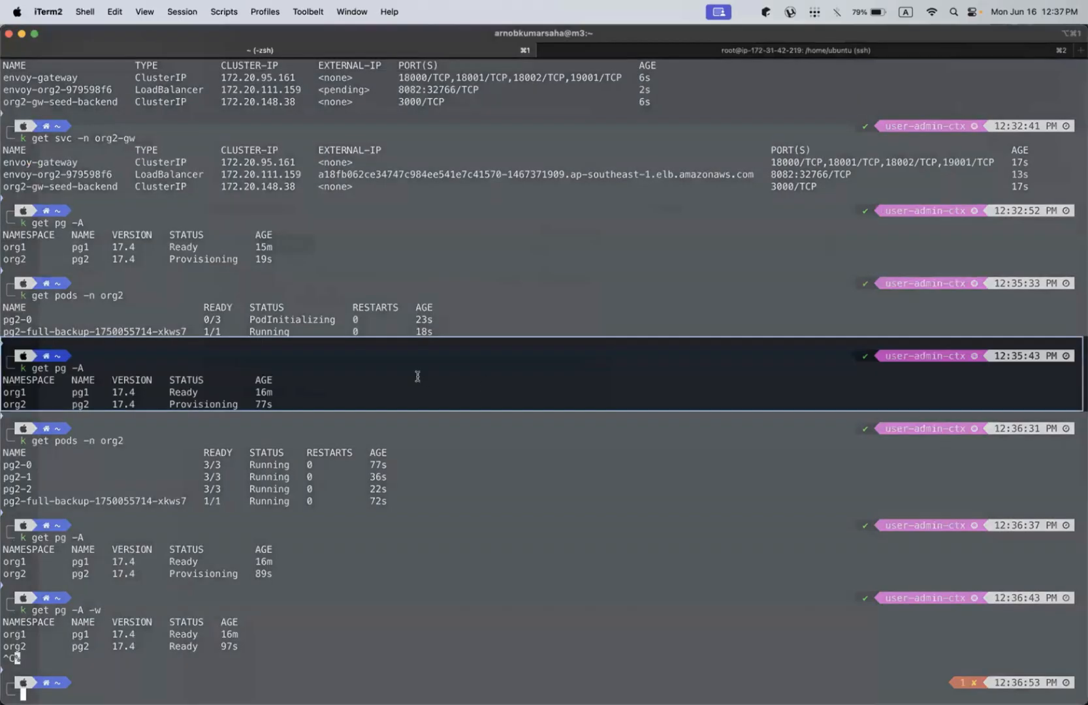
text(vim )
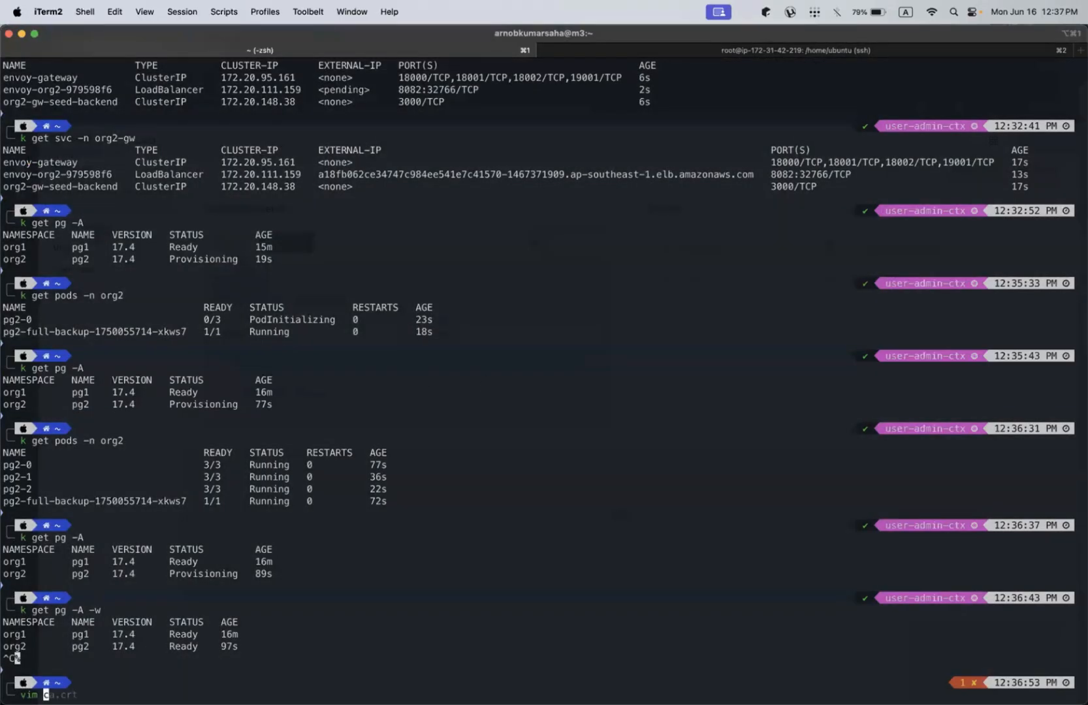
text(org2-ca.crt)
key(Left)
key(Left)
key(Left)
key(Left)
text(-envoy)
key(Return)
text(-----BEGIN CERTIFICATE----- MIIC9TCCAd2gAwIBAgIBADANBgkqhkiG9w0BAQsFADAbMQwwCgYDVQQKEwNhY2Ux CzAJBgNVBAMTAmNhMCAXDTI1MDYxMjExMTQ0NVoYDzIxMjUwNTE5MTExNDQ1WjAb MQwwCgYDVQQKEwNhY2UxCzAJBgNVBAMTAmNhMIIBIjANBgkqhkiG9w0BAQEFAAOC AQ8AMIIBCgKCAQEAwP9KzD7+0xnsvCodXvfoSgfKYYE+TUOaTSVe4+NbyL957wmq vfC+VaF3krjph8DQy5SaehL3Sn0aBKtd7teV5i0mGcyi068ObMxRjzc5qINlmKX4 iiYJC18TFmtbXAfNwBZNGdFuaxVDdAg4+yHZYetdiwUSxRcehzWn2QKWqRMKfW3C NNdDe8Gr9HI0xu6qxE3rCMgazmHzEM0FEa9j2BPnJsOcHaZajzhp5F3TVrvguBTp ytJpIMUCuV0Cc1ZDsuTANIO+NT7wxd1Rp6sFJuDJ6sOVOUIFjqd5gpGz8KCoiOcn G7vdQH9Hvp1tb09OTSNTahP2mV0PEOnZr/9LYwIDAQABo0IwQDAOBgNVHQ8BAf8E BAMCAqQwDwYDVR0TAQH/BAUwAwEB/zAdBgNVHQ4EFgQUySwuuUwaMRFdNtS/vN3V C7mxcWMwDQYJKoZIhvcNAQELBQADggEBAFuKXWunM+mjnISwO7p5bdkqn++z6bK7 /0Xd2lr5rQV2q5mv+FtfYOKIl8q4fjAZpDb/BeIMNSeuIEzLgi2XU8xF0ZYqFzCg xaUDea7RbAWw6767kdzeuSvSGS4/kzljhUduLXaSevNq9G6PYK0+nwz3WjiHeLEZ zfRR0CGM+2+f1jaoQ9adWMrcHmjlFPPjSZyTo9K4HeZ9u/dBAhxSmG4mrKRsLcds PGu8vrjjLoAUyChGVEe7SJ1kB+vRRAaDETZb2yHNQQl56hoiNa9PAzL7geJYSg9f 2ip3z34MF0VcAVUvFOZ09SgUu8u6UmKEfzPaNXIADPJJBwWruiw39OU= -----END CERTIFICATE-----)
text(:)
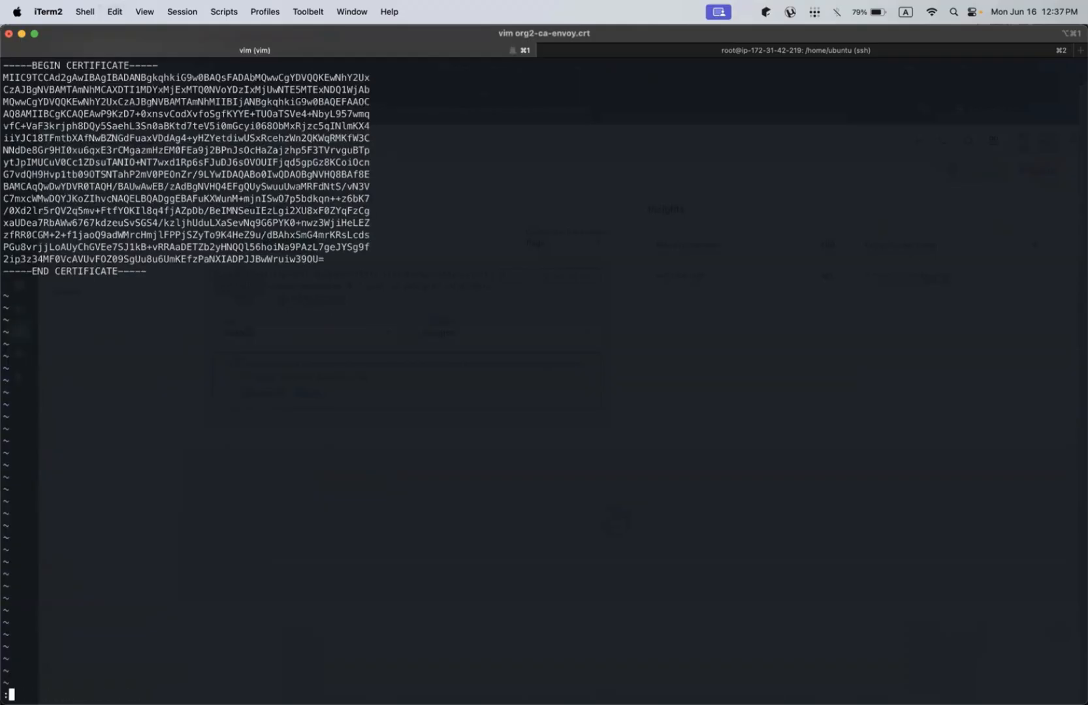
text(wq)
key(Return)
Copy pg2's gateway connection command from KubeDB and paste it, including the database password, at the iTerm2 prompt.
key(ctrl+Up)
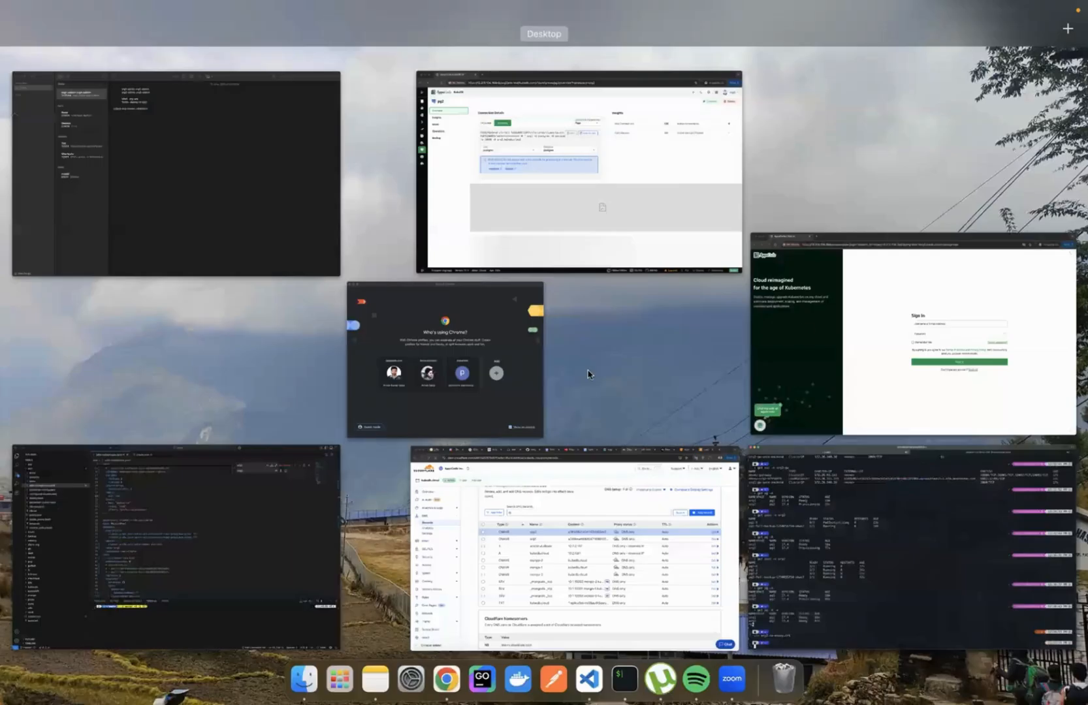
click(678, 186)
click(511, 275)
key(ctrl+Up)
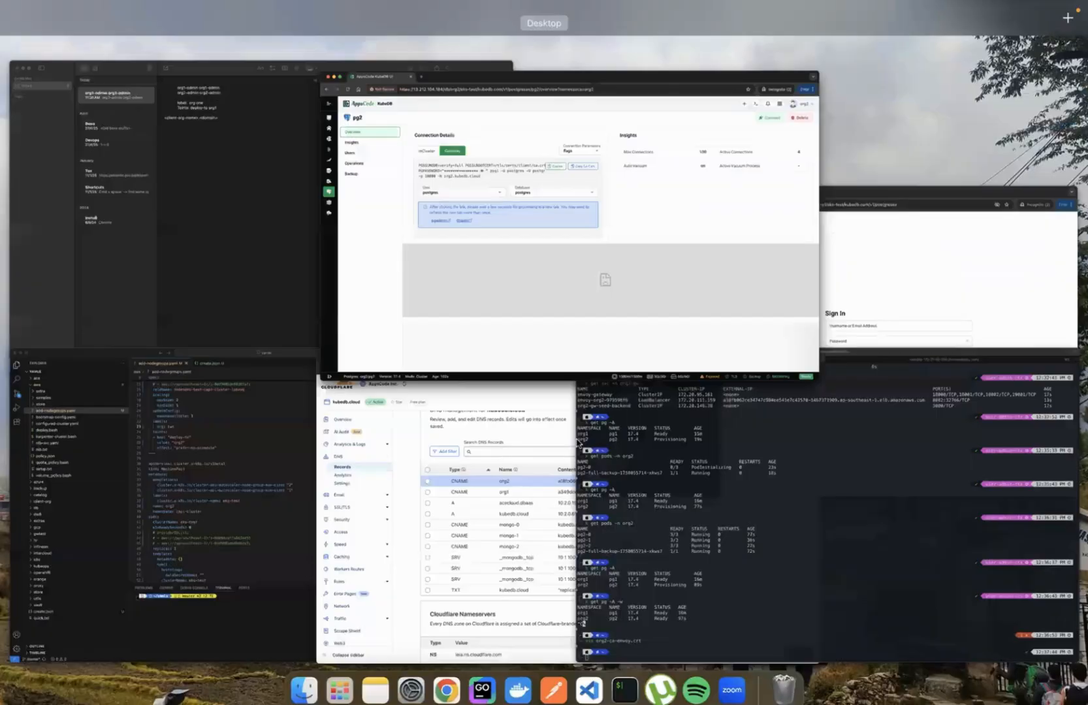
click(802, 523)
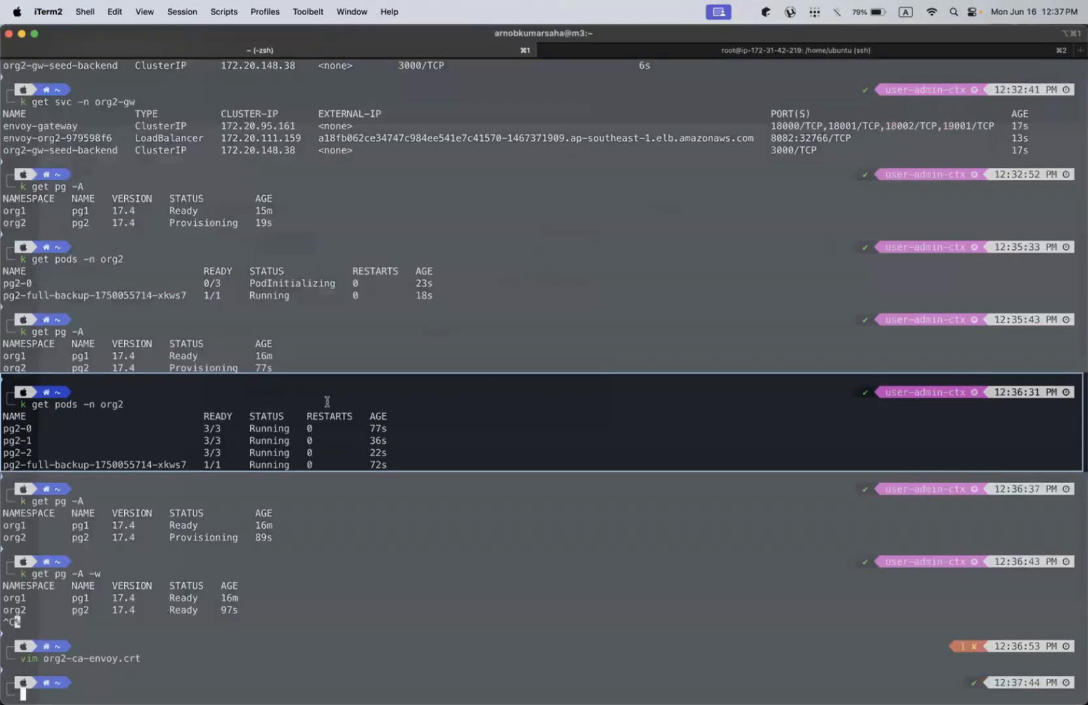
key(super+v)
Replace the PGSSLROOTCERT path in the pasted psql command with org2-ca-envoy.crt and run it to connect to org2.kubedb.cloud.
key(Left)
key(Left)
key(Left)
key(Left)
key(Left)
key(Left)
key(Left)
key(Left)
key(Left)
key(Left)
key(Left)
key(Left)
key(Left)
key(Left)
key(Left)
key(Left)
key(Left)
key(Left)
key(Left)
key(Left)
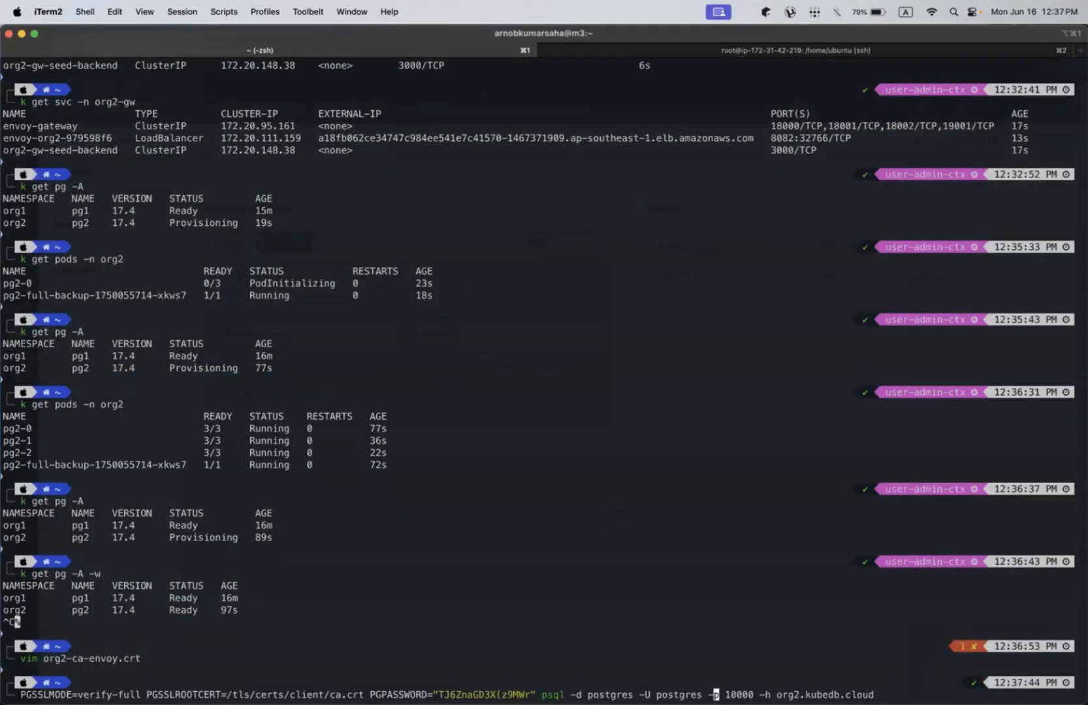
key(Right)
key(Right)
key(Left)
key(Left)
key(Left)
key(BackSpace)
key(BackSpace)
key(BackSpace)
key(BackSpace)
key(BackSpace)
key(BackSpace)
key(BackSpace)
key(BackSpace)
key(BackSpace)
key(BackSpace)
key(BackSpace)
key(BackSpace)
key(BackSpace)
key(BackSpace)
key(BackSpace)
key(BackSpace)
key(BackSpace)
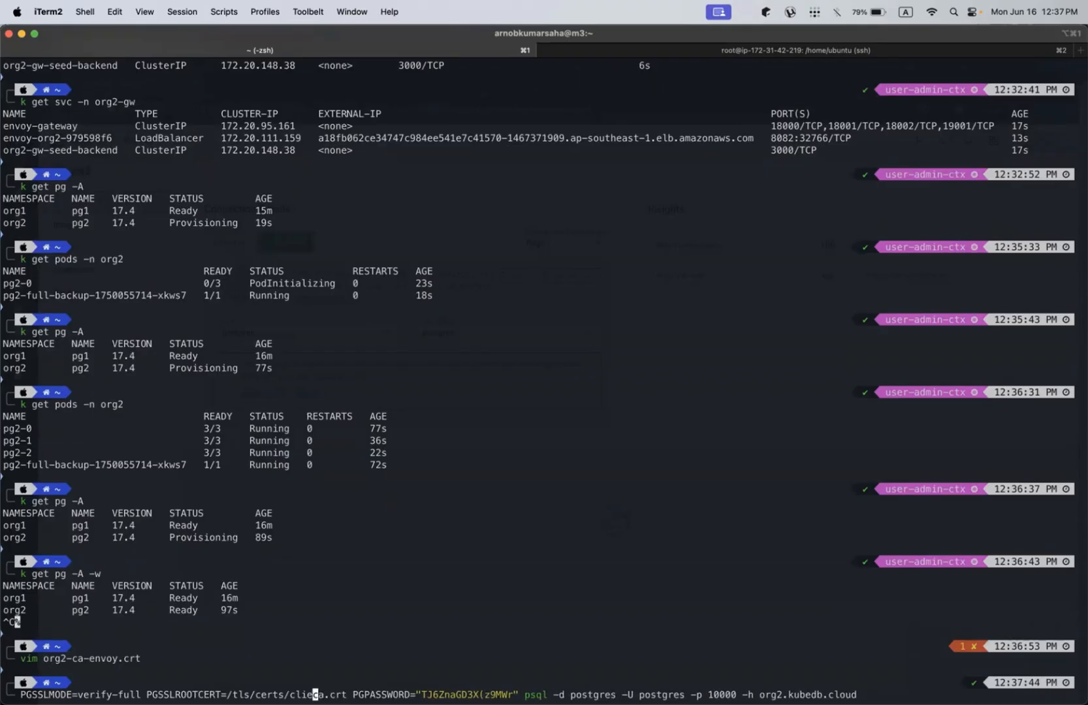
key(BackSpace)
text(org1)
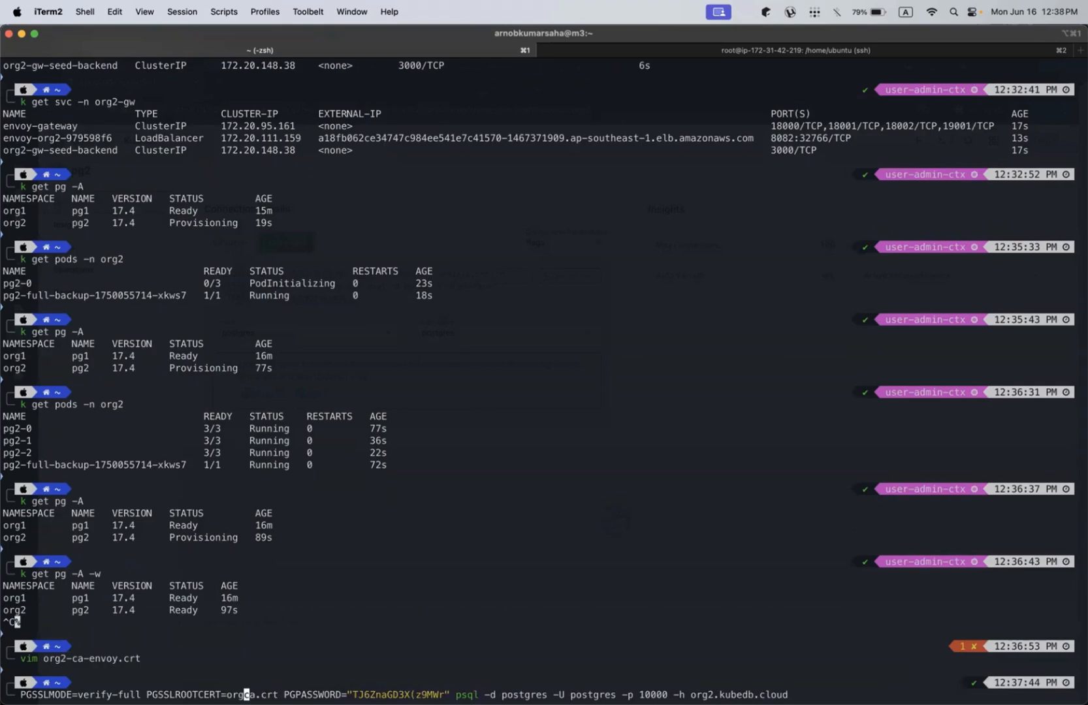
text(-ca-)
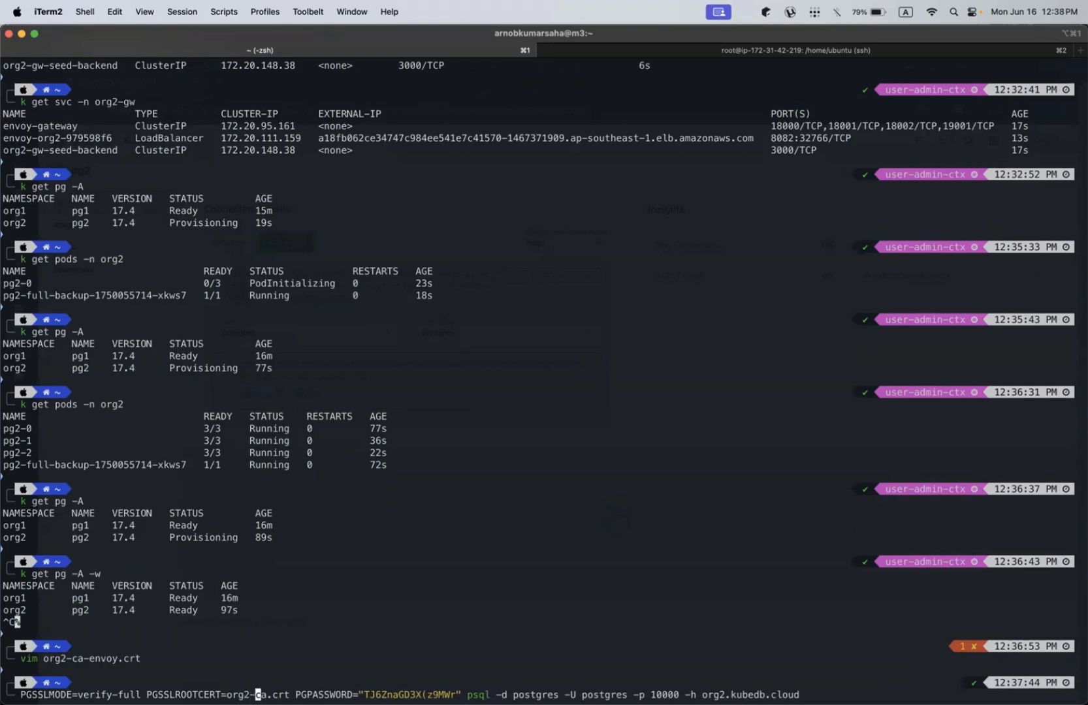
text(envoy)
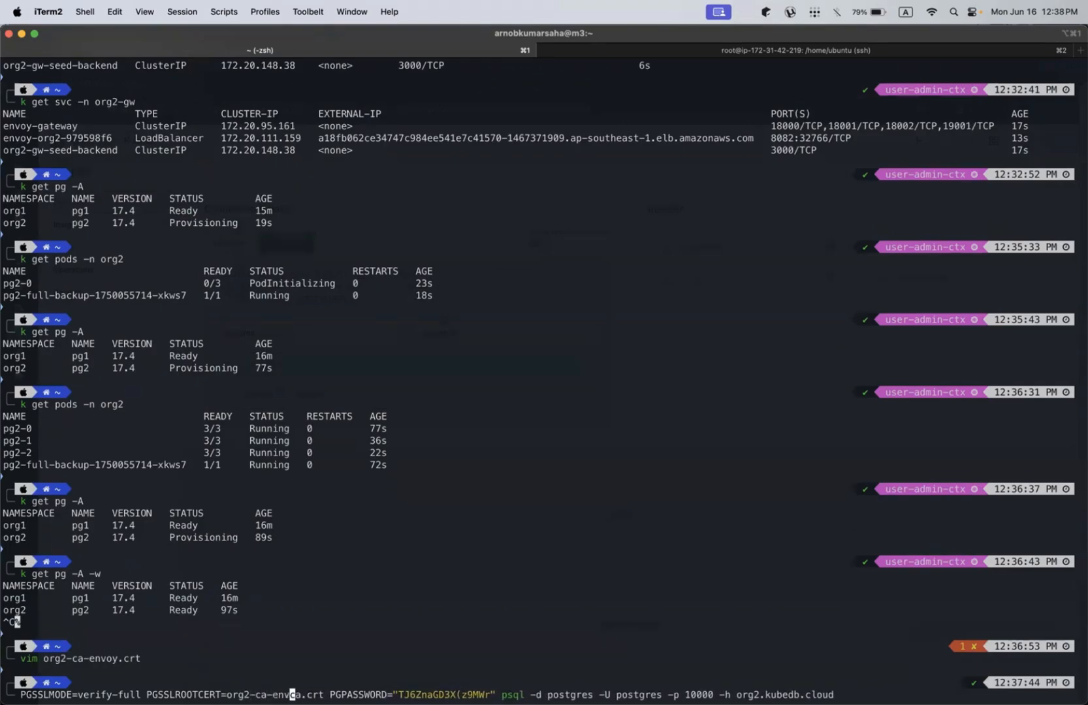
key(Delete)
key(Delete)
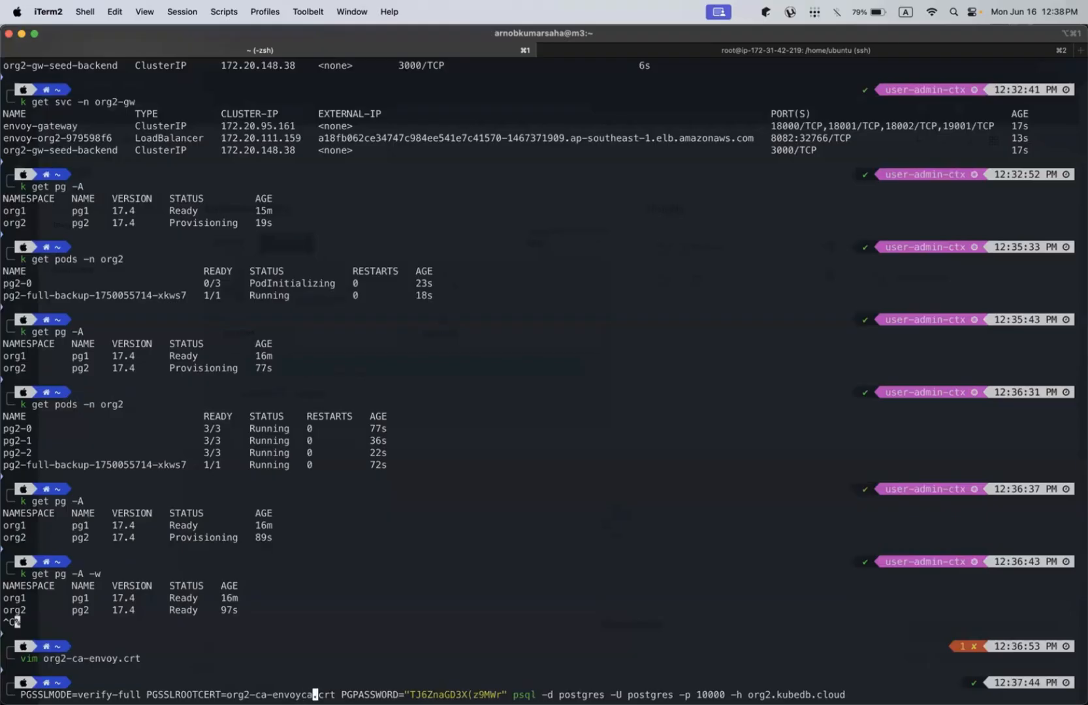
key(Return)
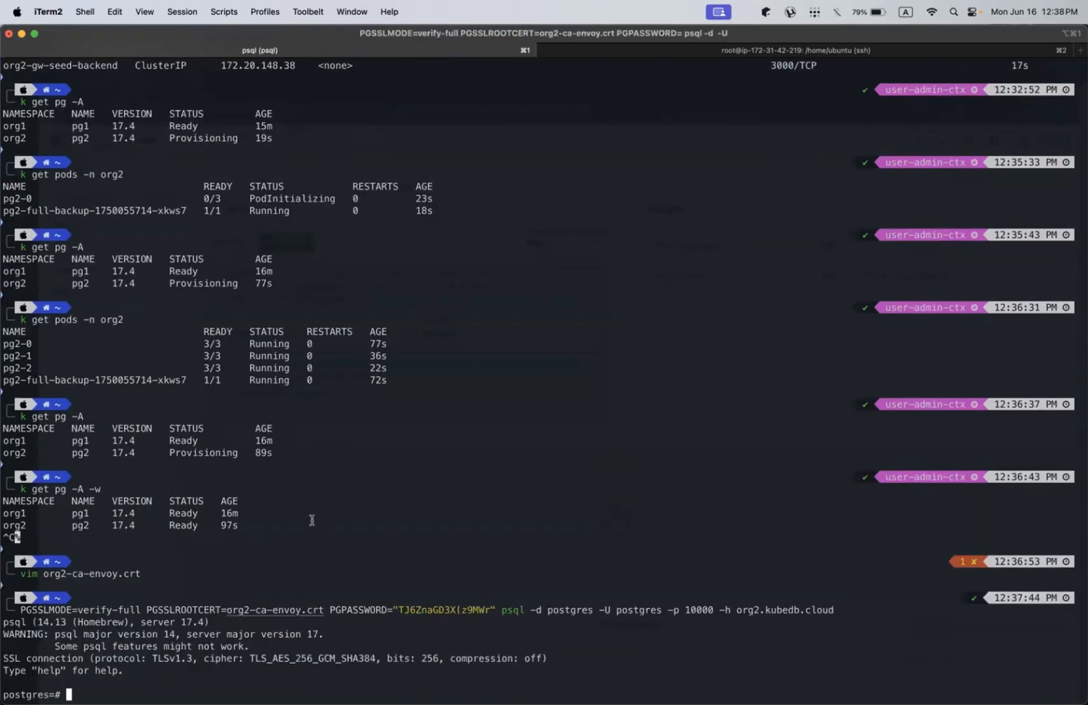
List the databases on the pg2 server with \l in psql.
click(383, 446)
text(\l)
key(Return)
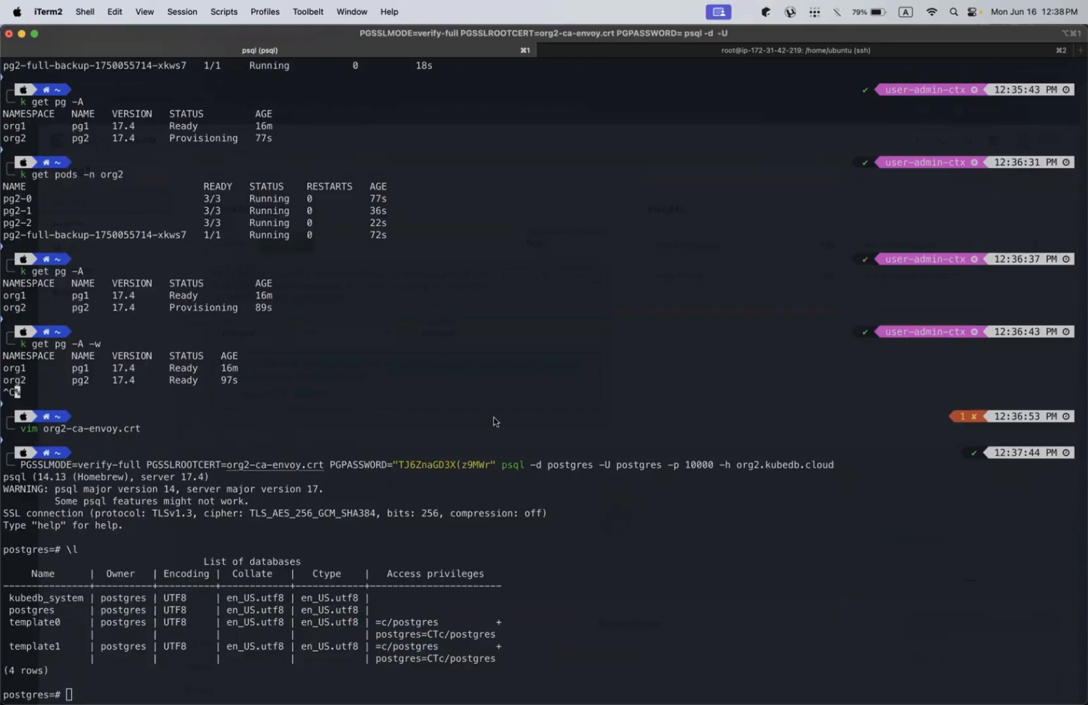
Switch to the org2 KubeDB browser window, return from pg2 to the Datastore Overview, and close that window.
key(ctrl+Up)
click(797, 314)
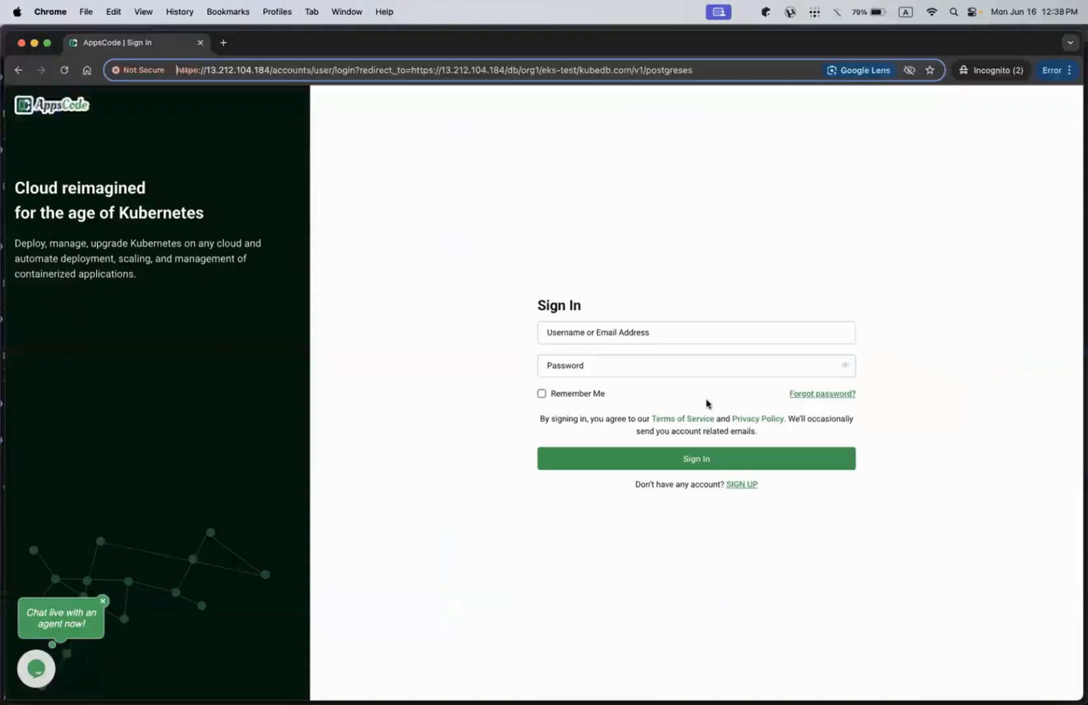
click(722, 222)
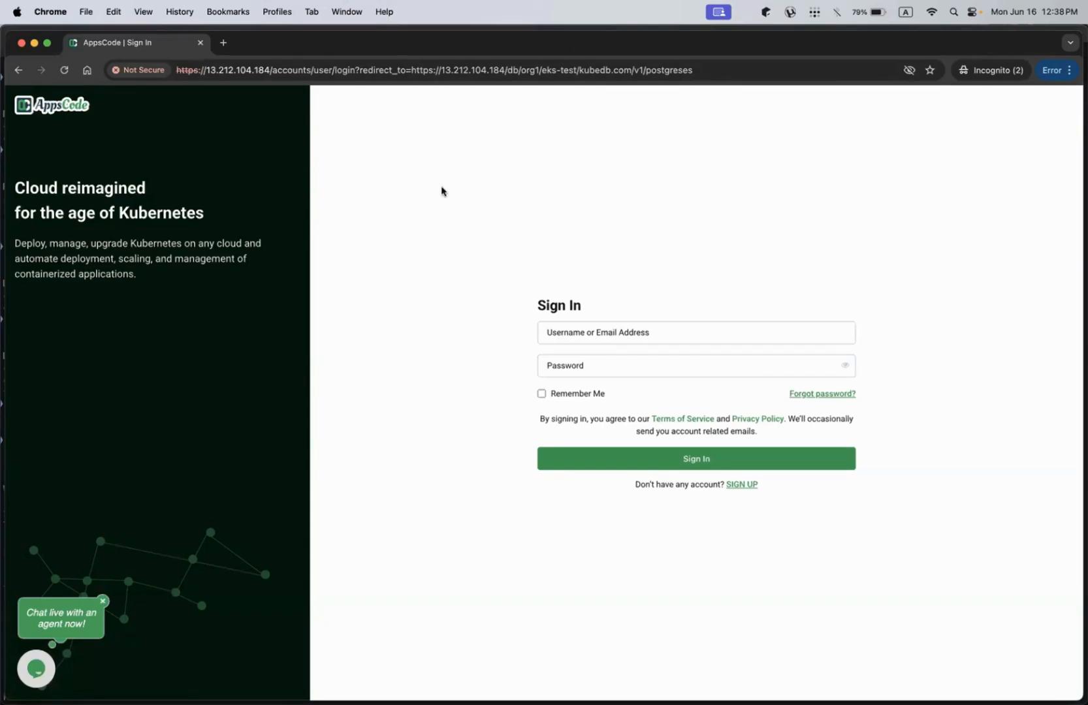
key(ctrl+Up)
click(605, 192)
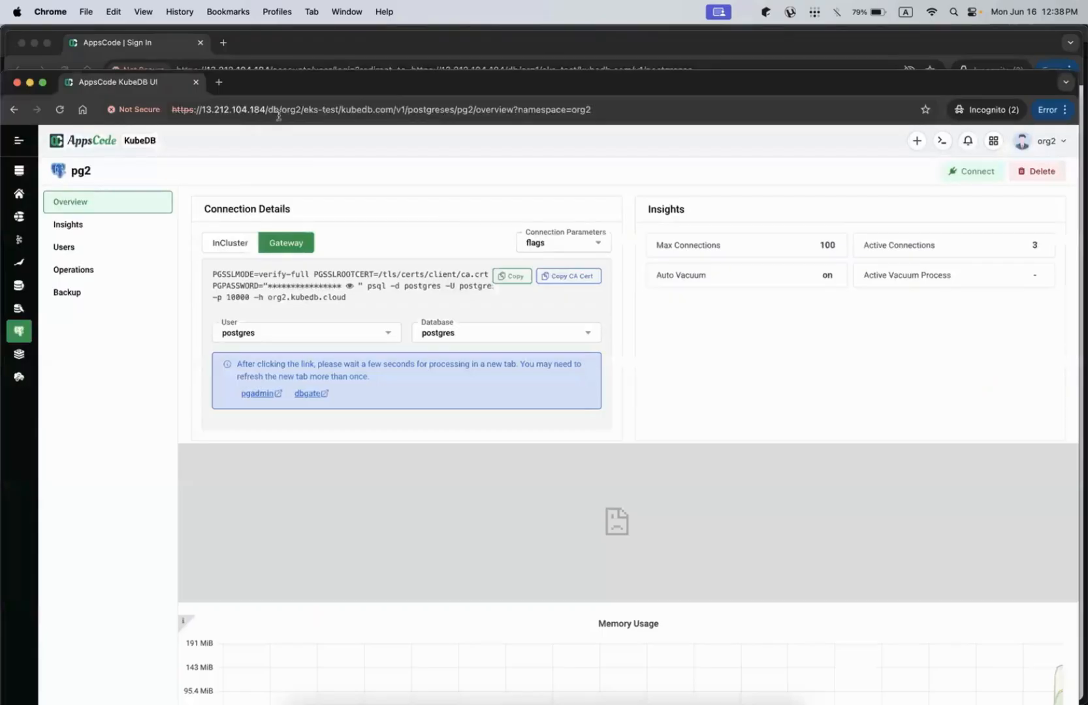
click(105, 141)
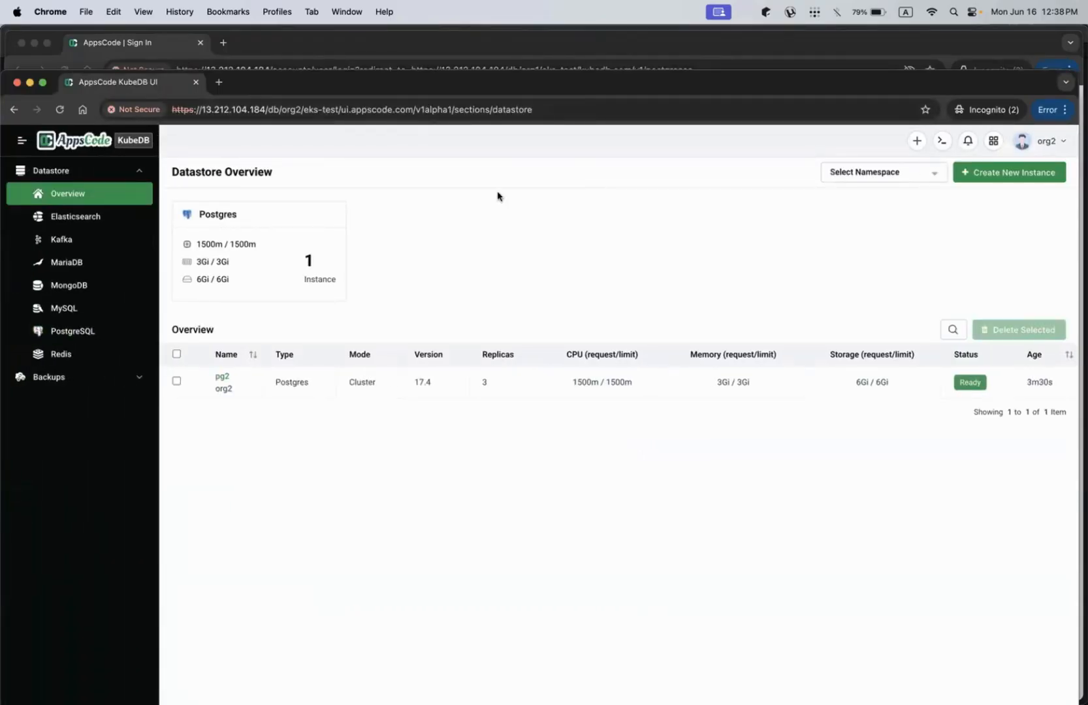
click(196, 83)
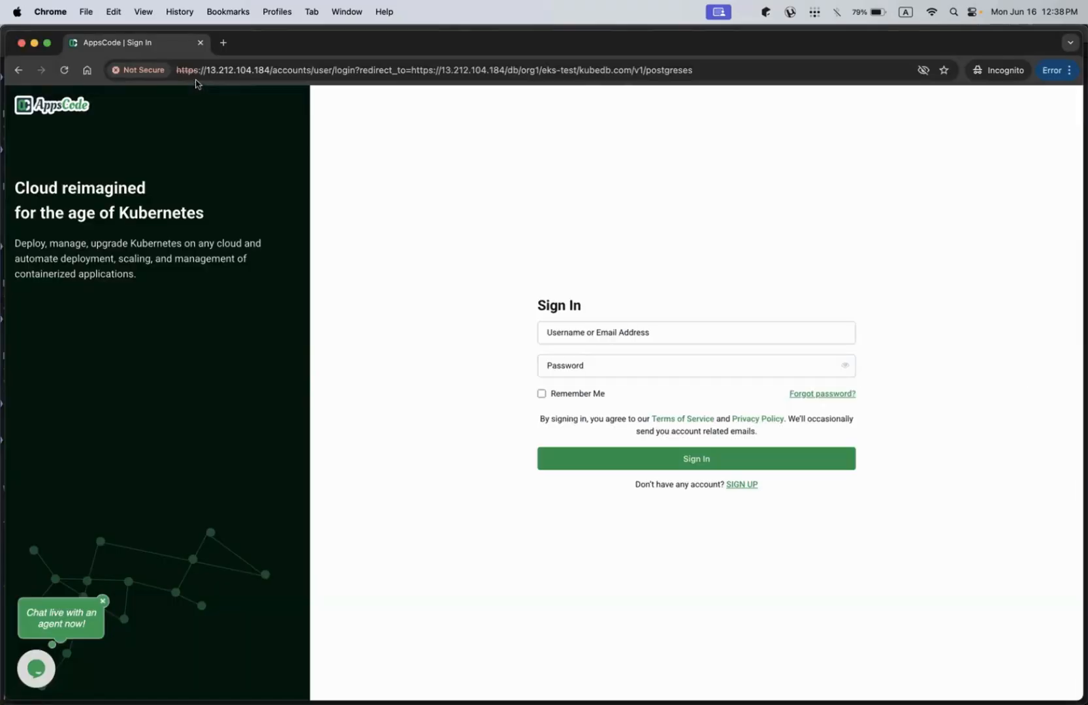
Switch to the admin browser window, open KubeDB from AppsCode, and change the active account to the appscode organization.
key(super+grave)
click(667, 37)
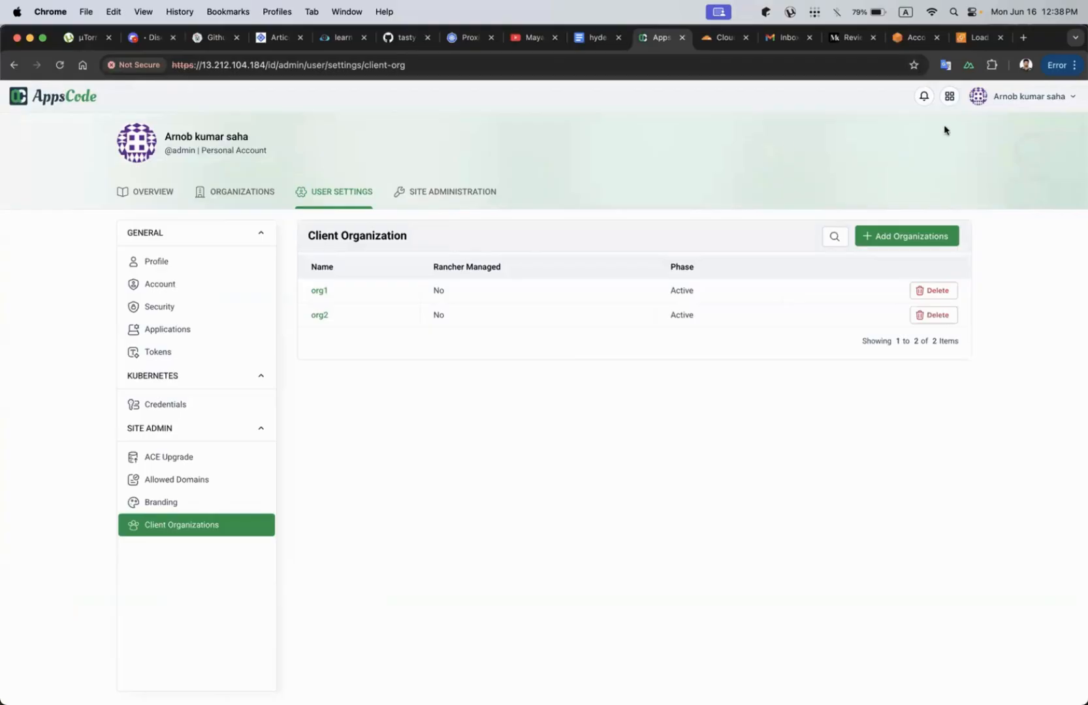
click(949, 96)
click(879, 177)
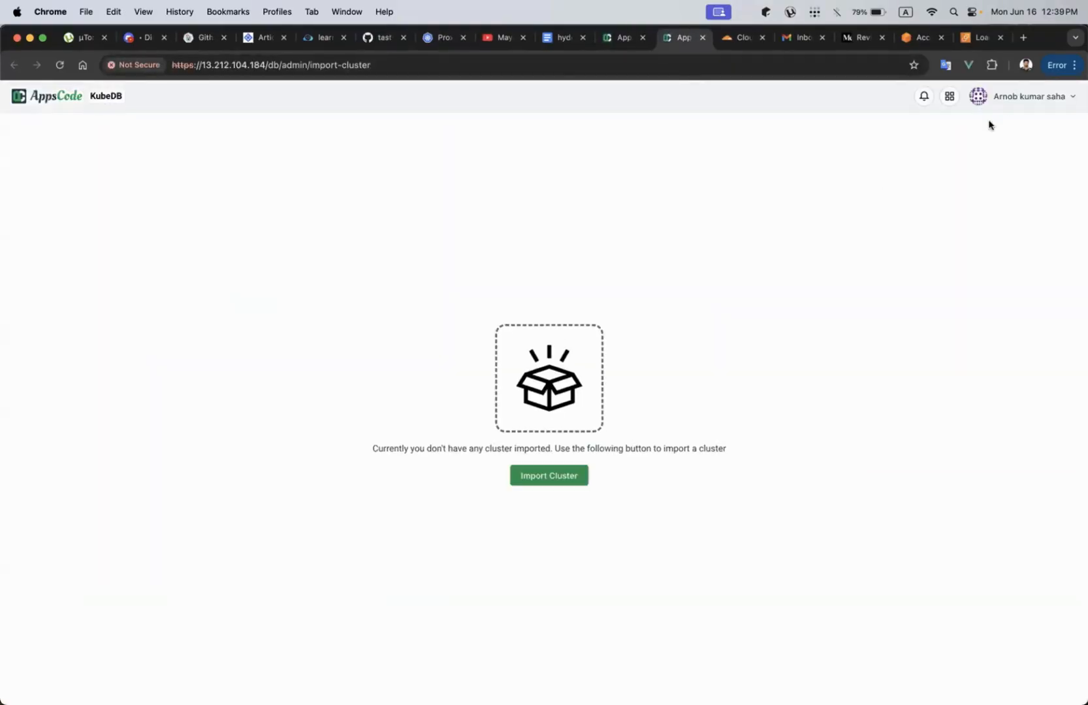
click(996, 99)
click(982, 175)
click(978, 249)
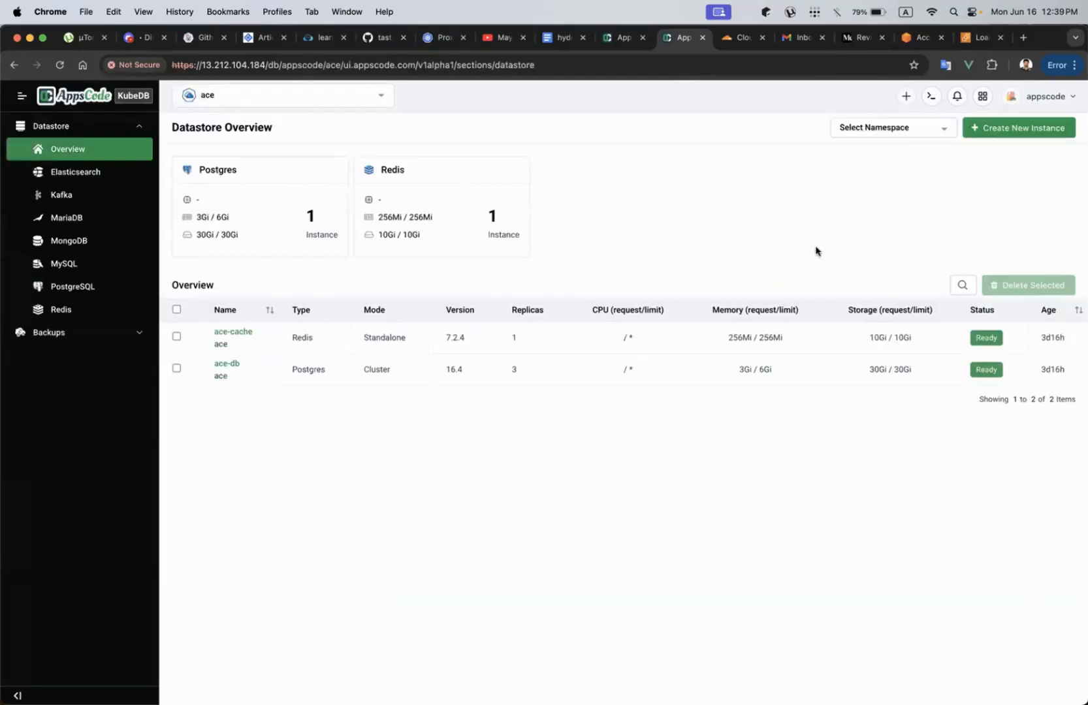
Switch the KubeDB Datastore Overview of the appscode organization from the ace cluster to eks-test.
click(304, 98)
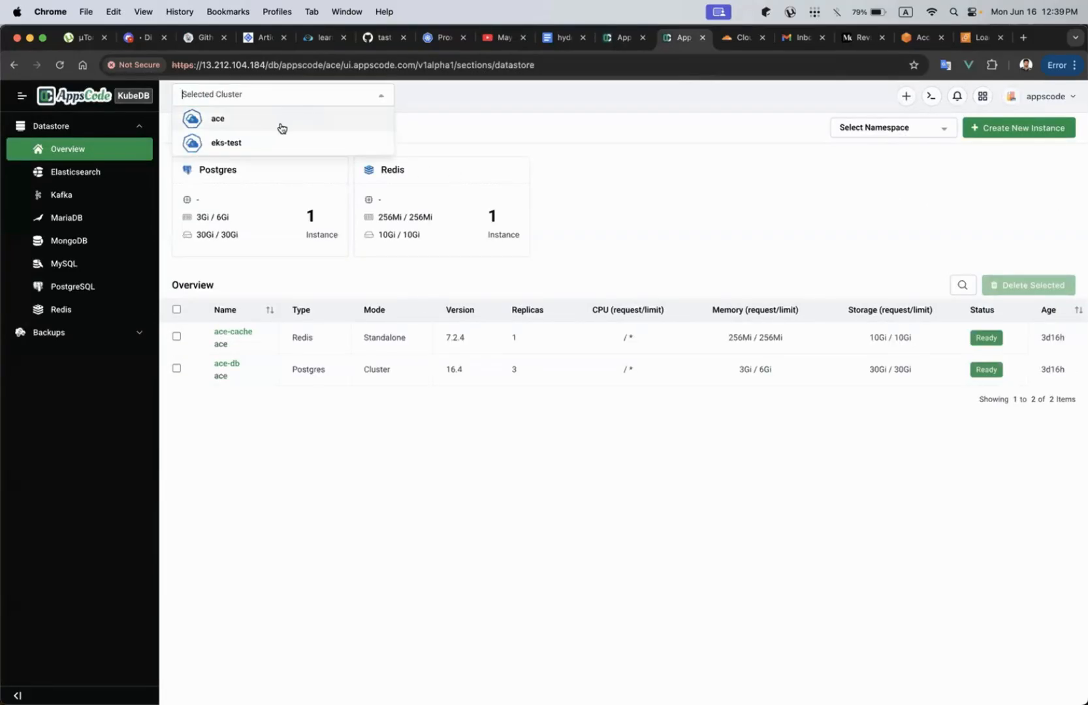
click(269, 143)
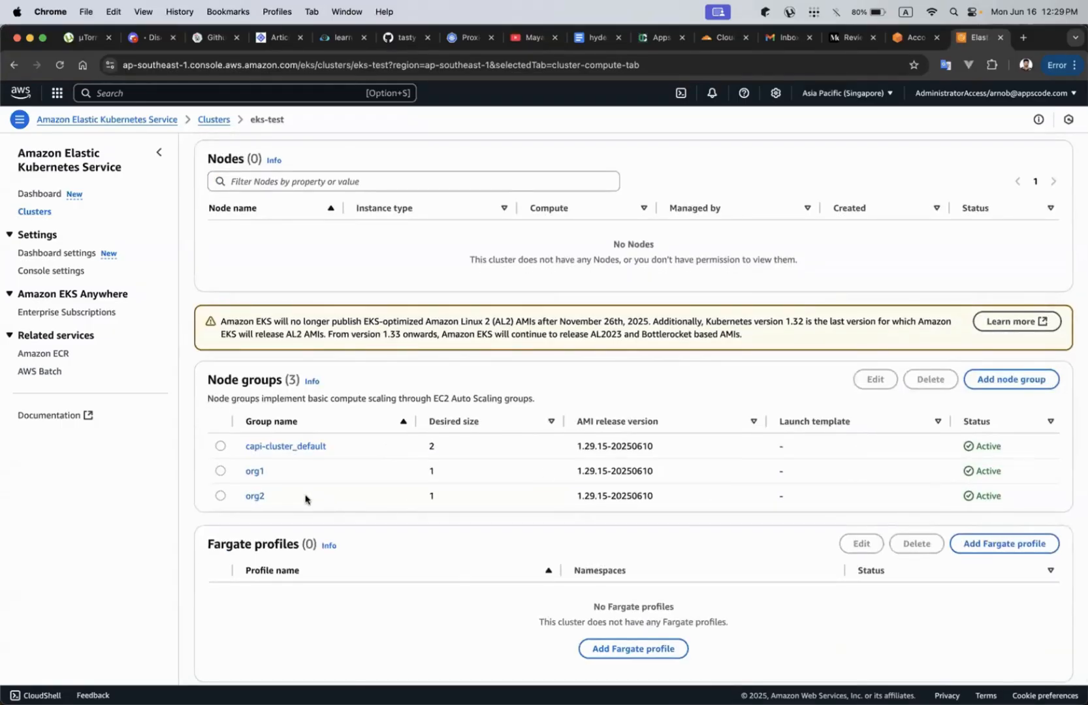
Switch to iTerm2, list the cluster nodes with k get nodes --show-labels, and examine the org labels on the org1 and org2 nodes.
key(ctrl+Up)
click(448, 476)
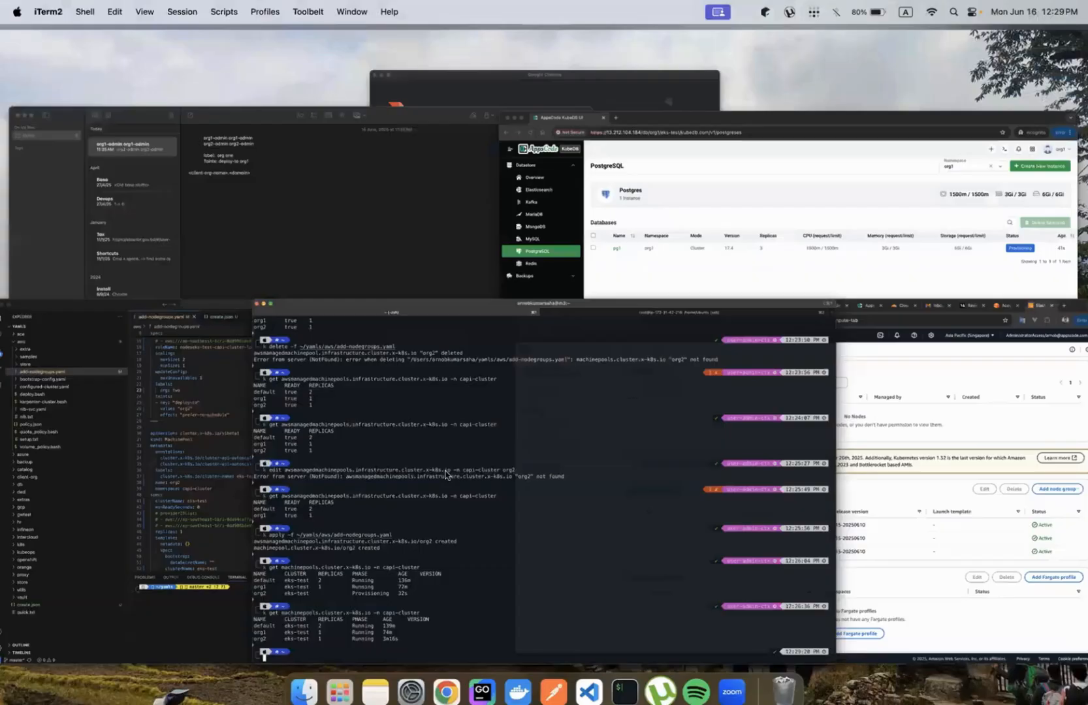
click(496, 495)
text(k get nodes --sh)
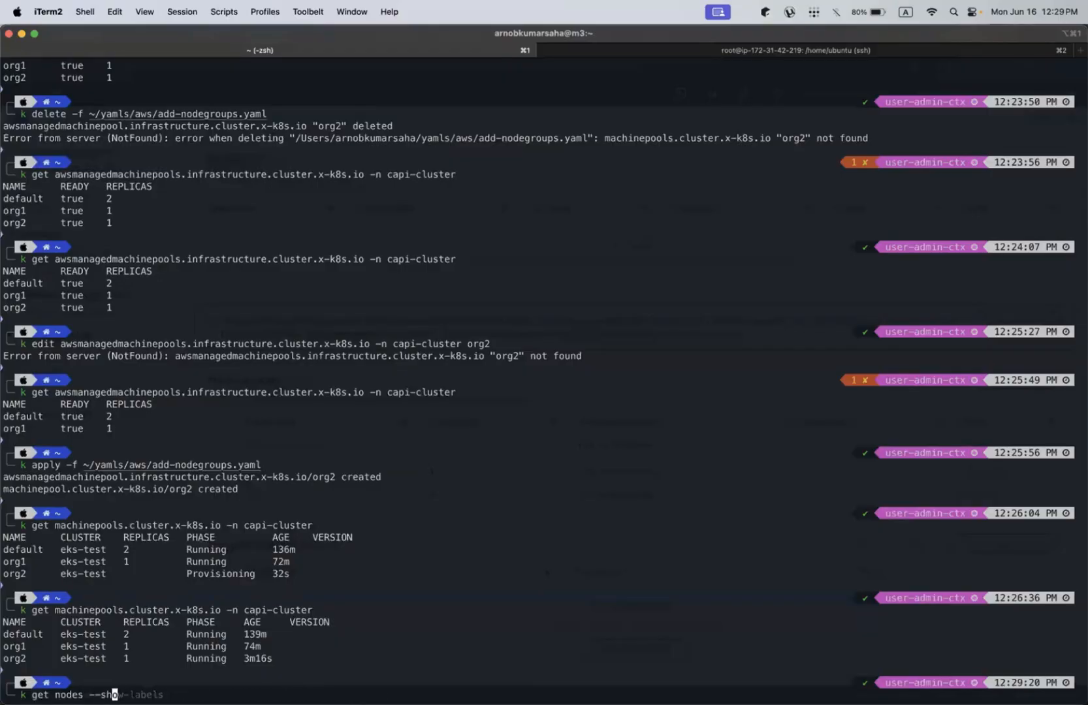
key(Right)
key(Return)
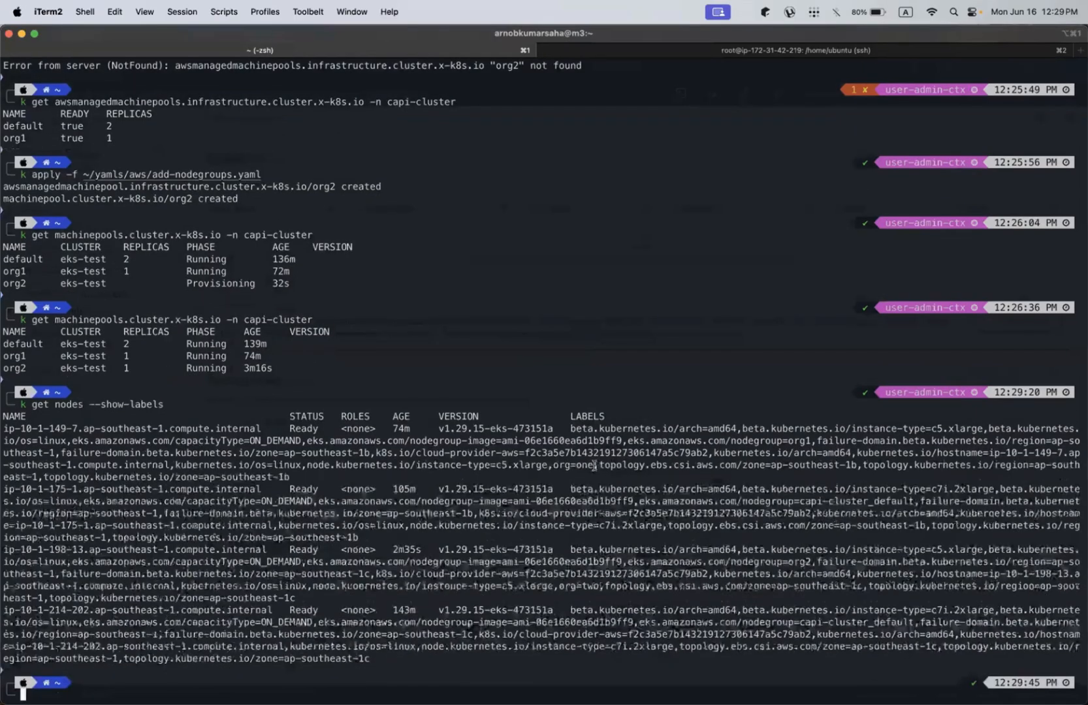
drag(594, 465, 549, 464)
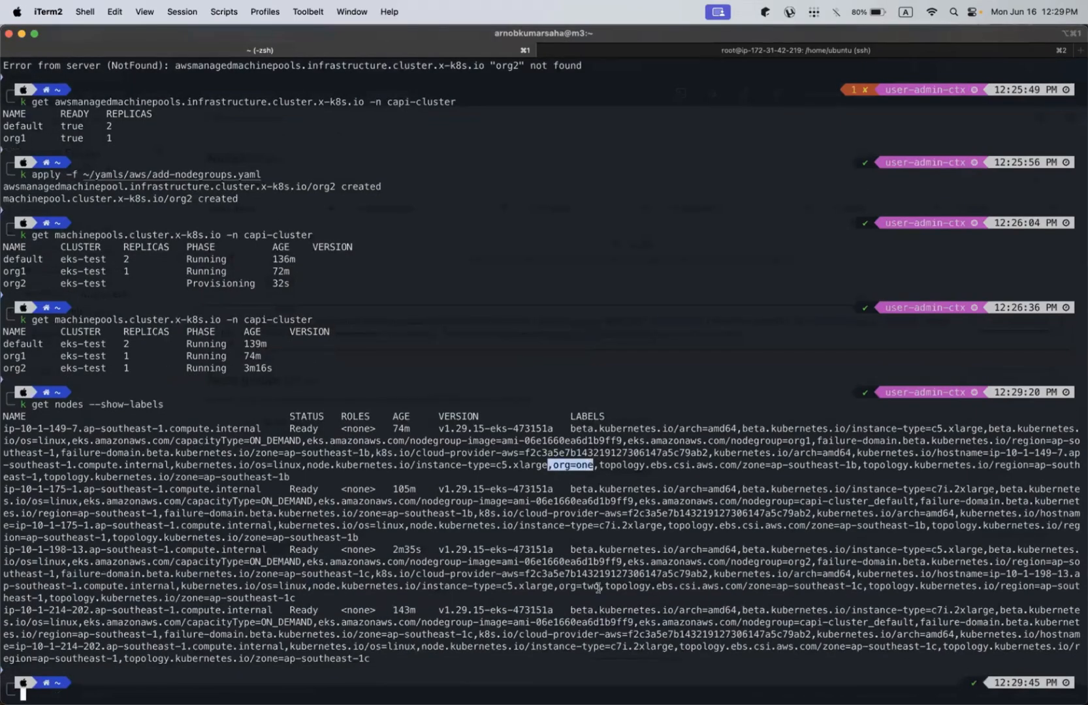
drag(599, 586, 559, 586)
click(594, 563)
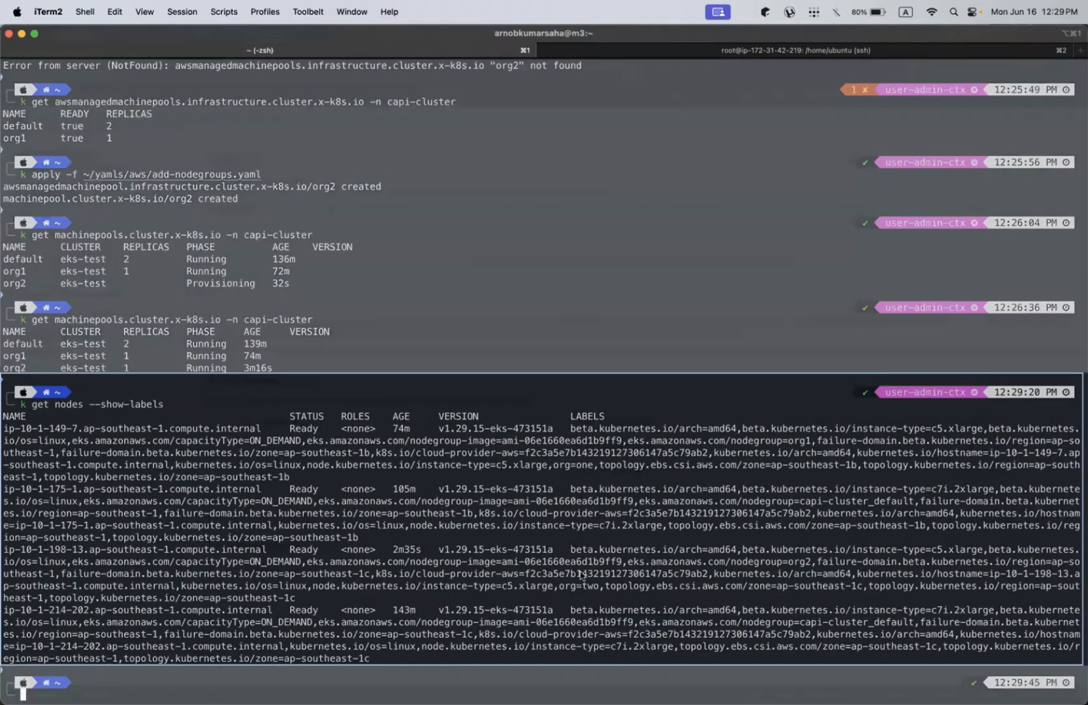
Return to the Create Client Organization form in Chrome and add the DB nodepool node selector org: two.
key(ctrl+Up)
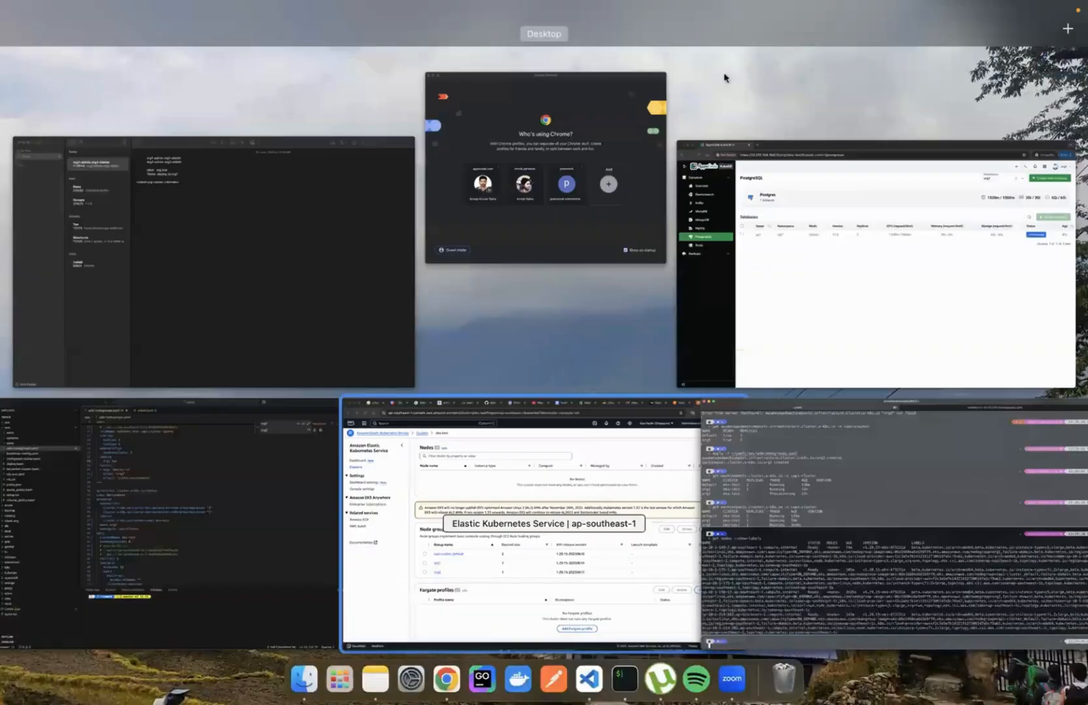
click(542, 522)
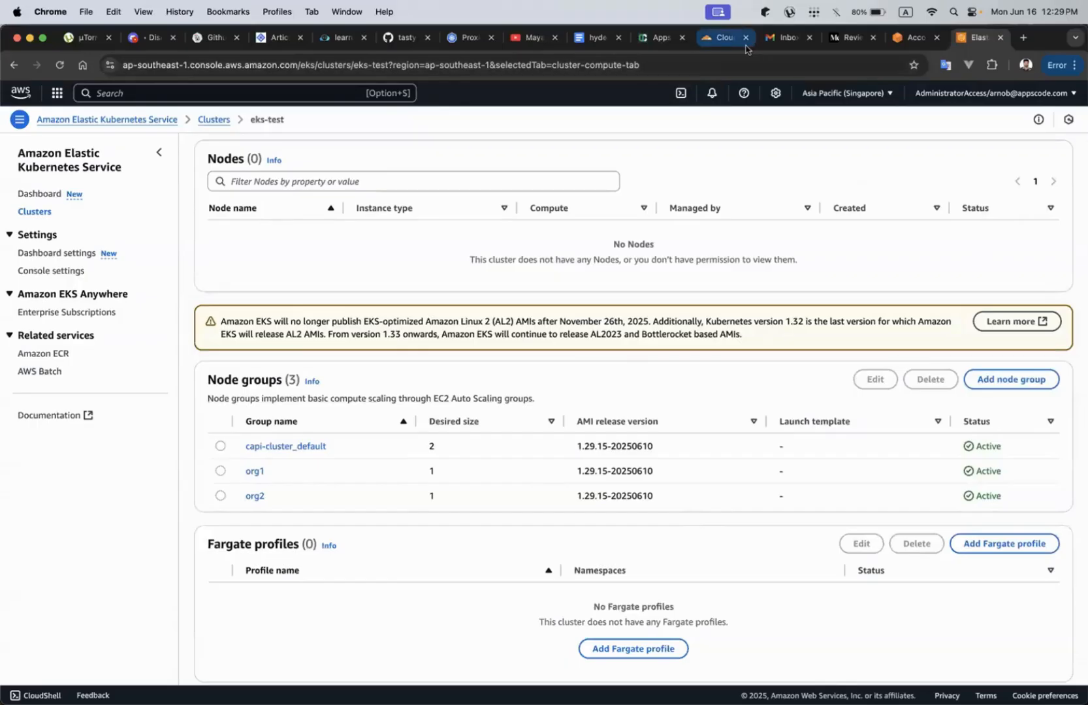
click(650, 39)
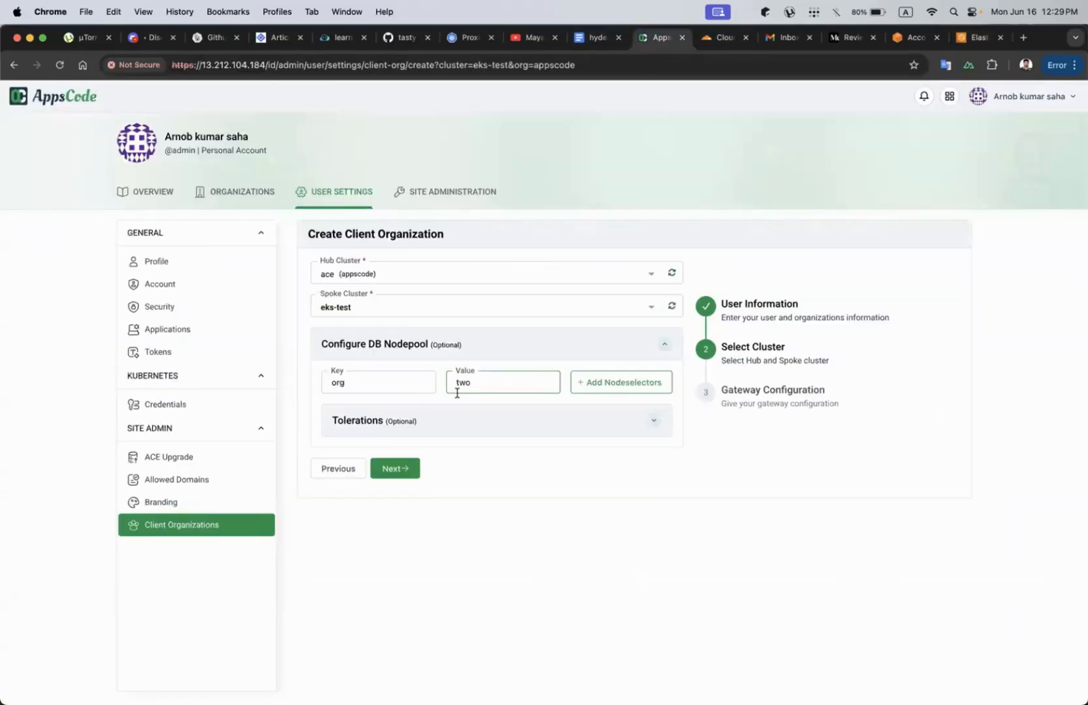
click(624, 385)
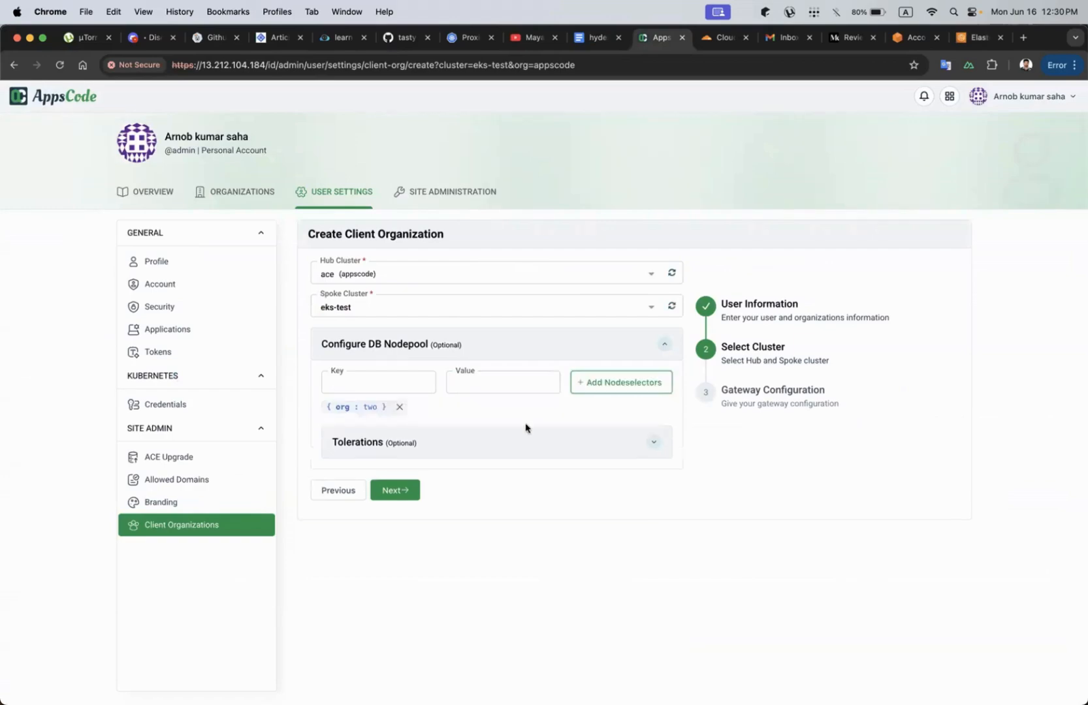
Save a DB nodepool toleration with effect PreferNoSchedule, key deploy-to, operator Equal and value org2.
click(432, 452)
click(420, 478)
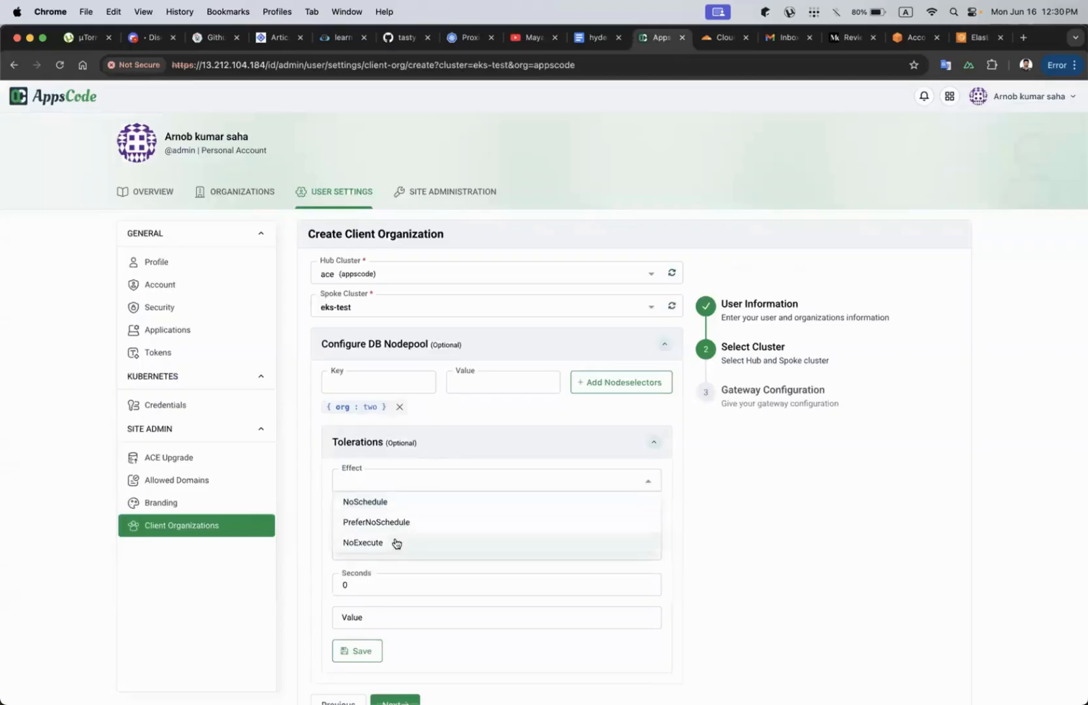
click(396, 522)
scroll(408, 523, down, 1)
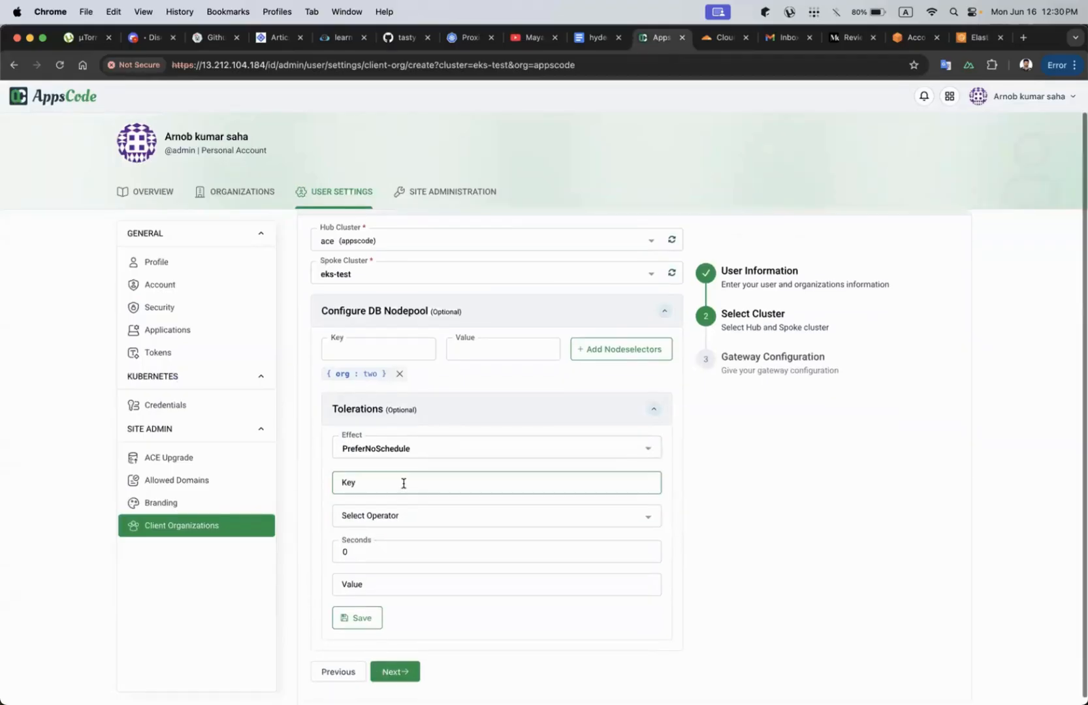
click(404, 484)
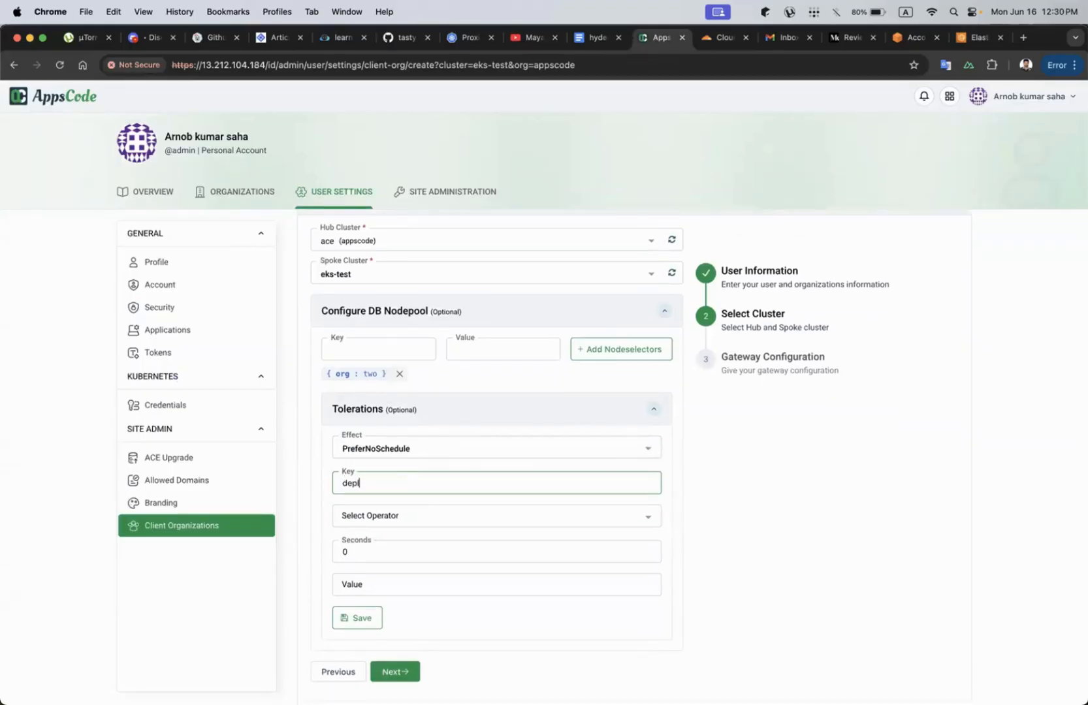
click(409, 522)
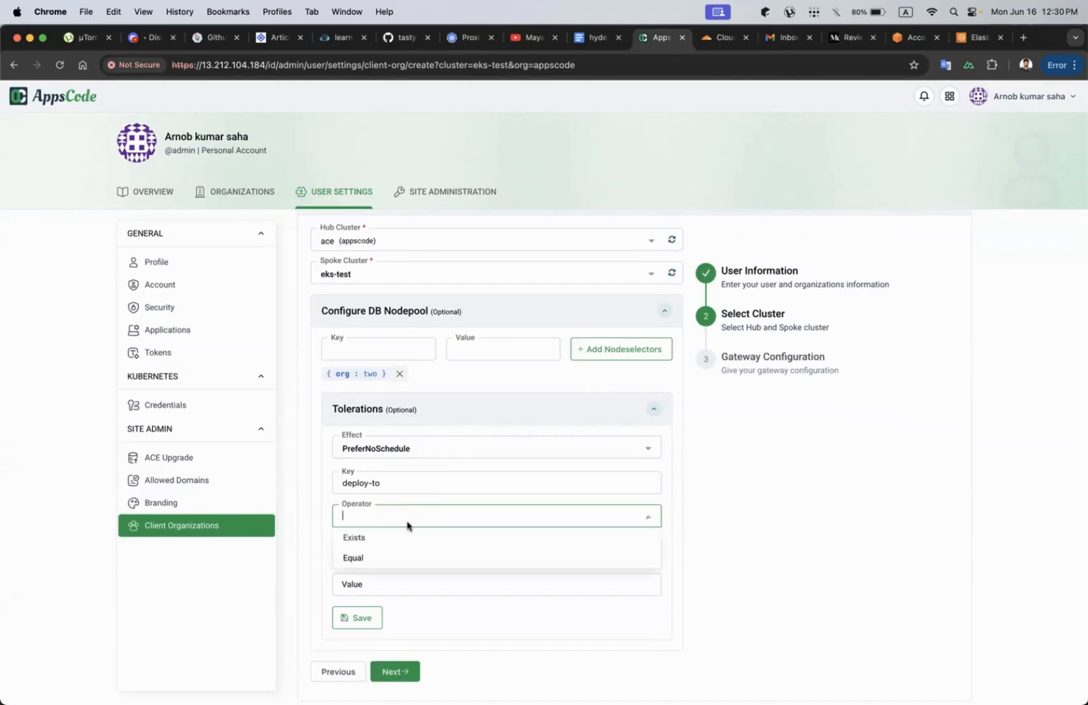
click(389, 542)
click(399, 515)
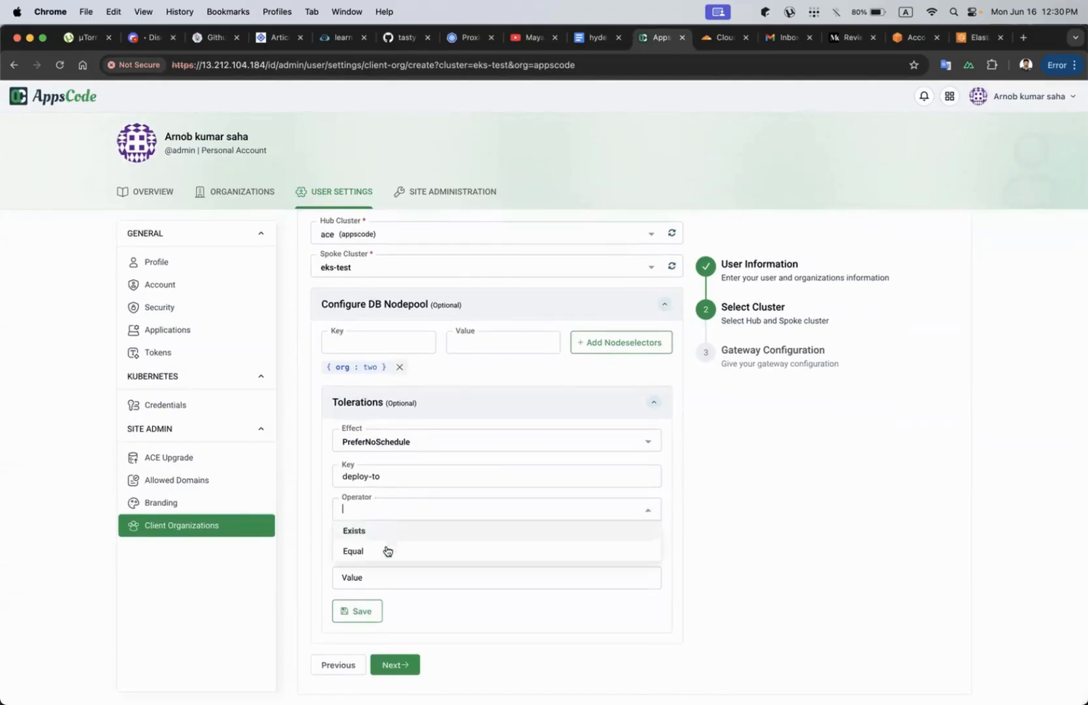
click(384, 551)
click(379, 576)
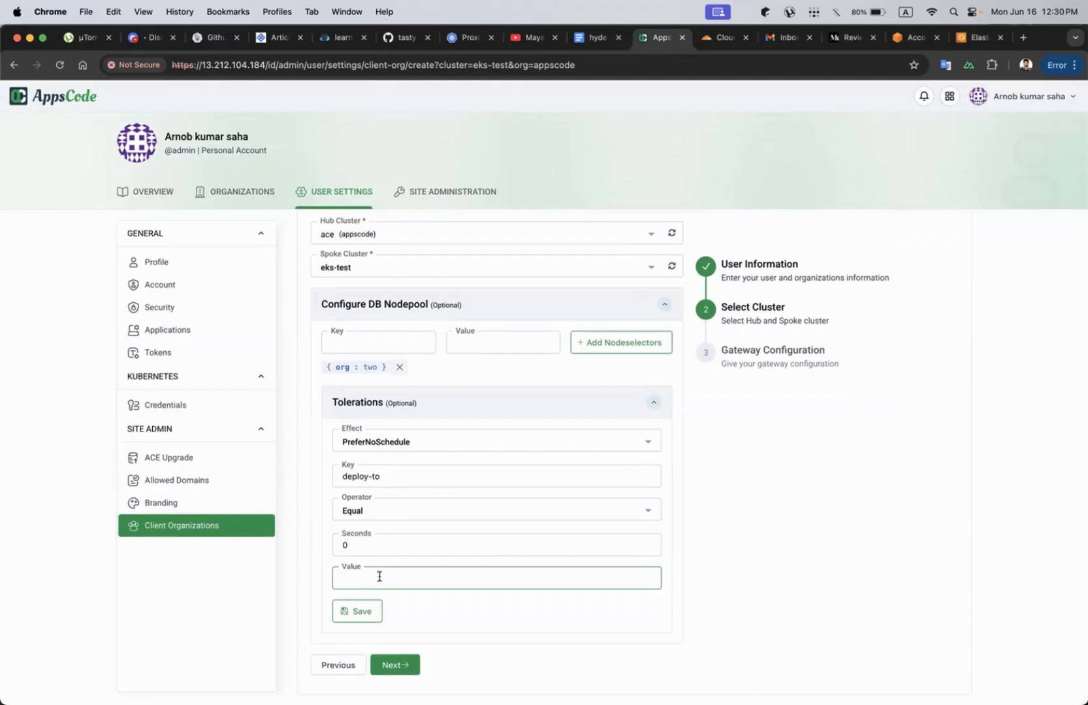
click(359, 611)
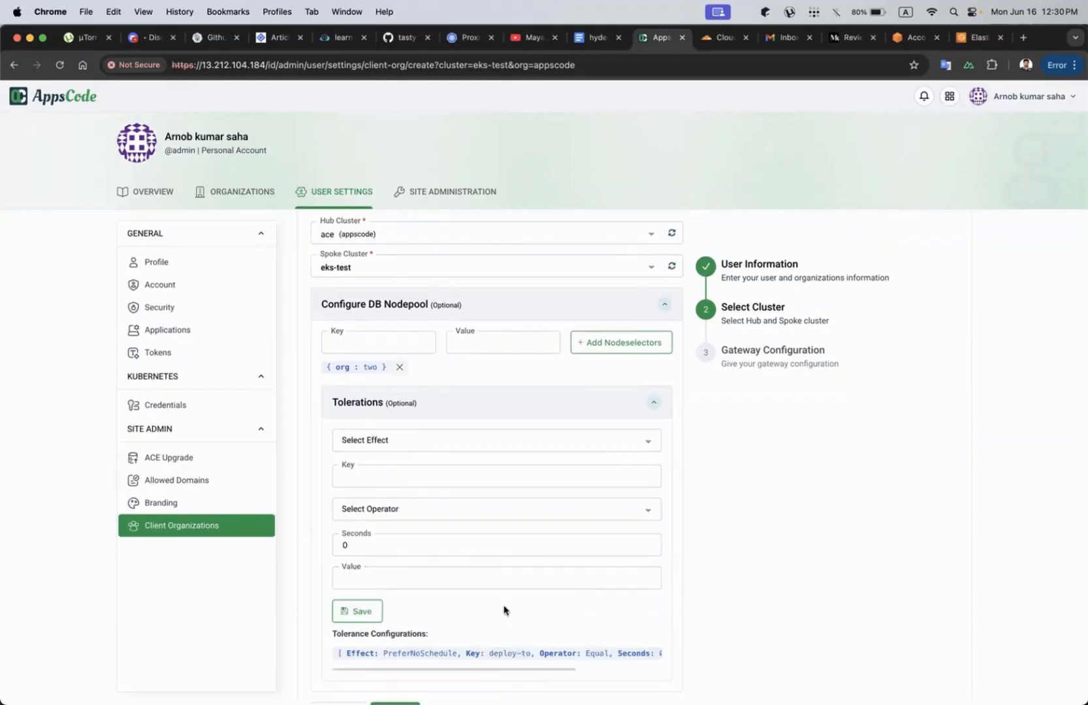
Change the saved toleration's effect to NoExecute, save it and continue to the gateway configuration.
scroll(503, 609, down, 2)
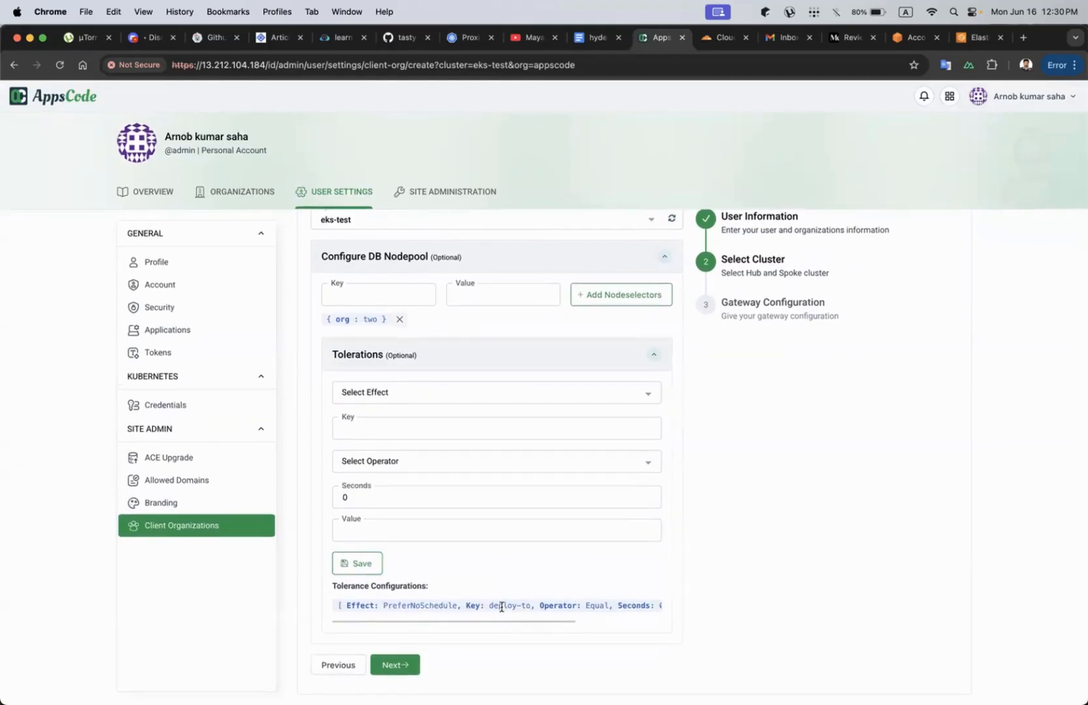
click(510, 417)
scroll(627, 606, right, 3)
scroll(627, 606, right, 2)
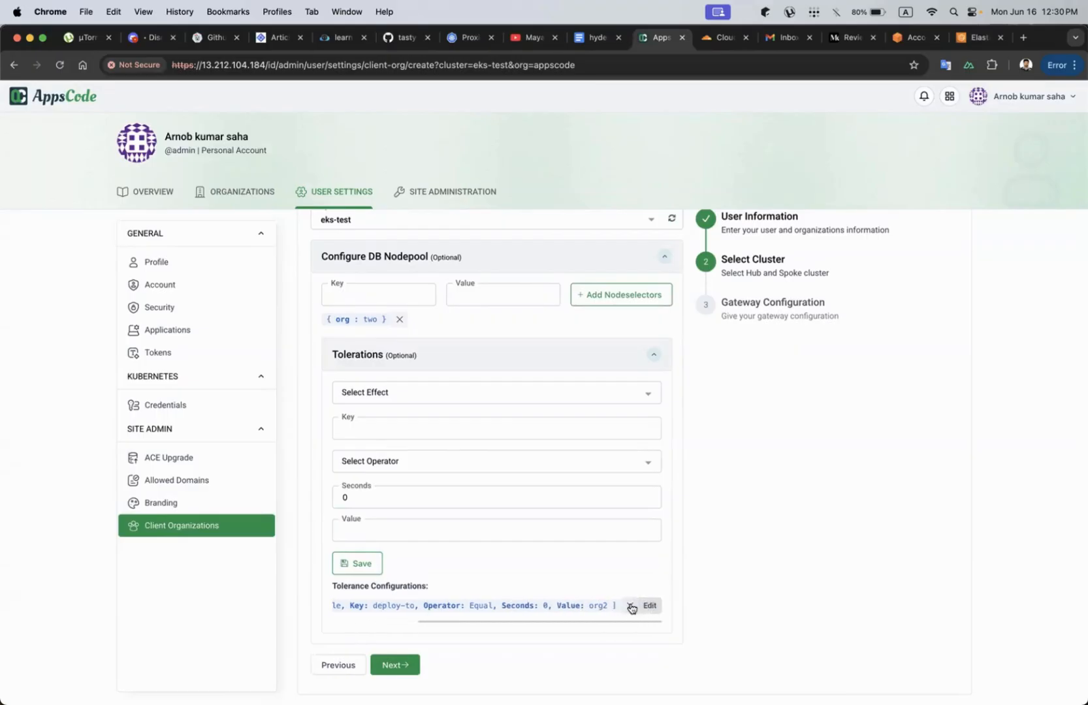
click(650, 606)
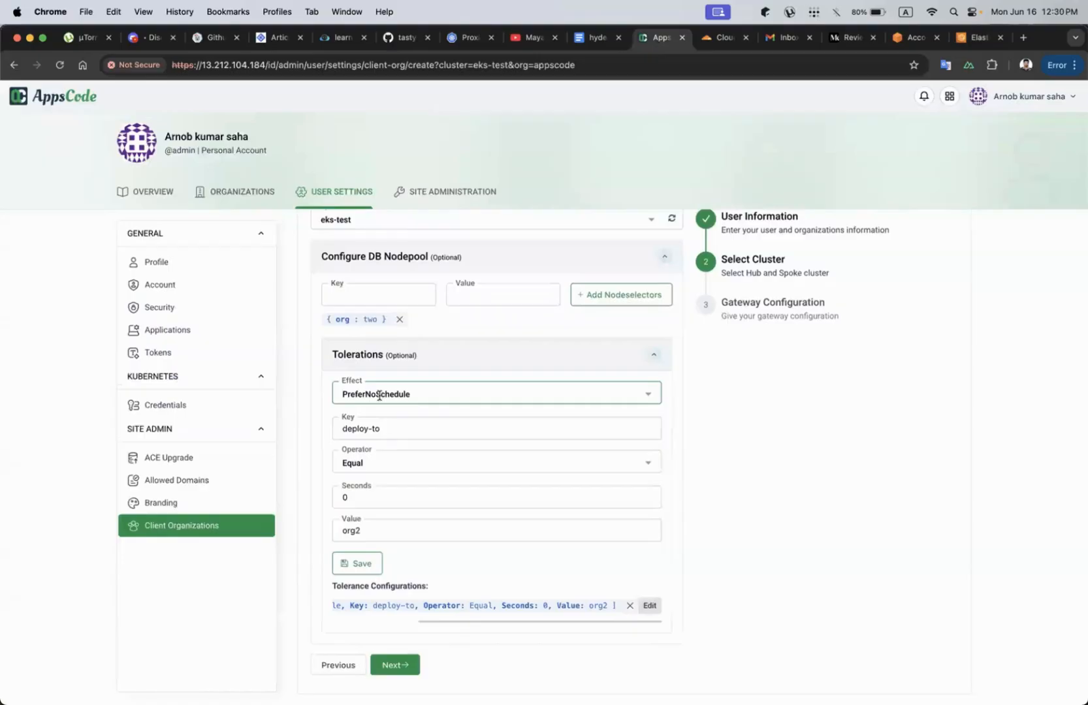
click(420, 393)
click(399, 456)
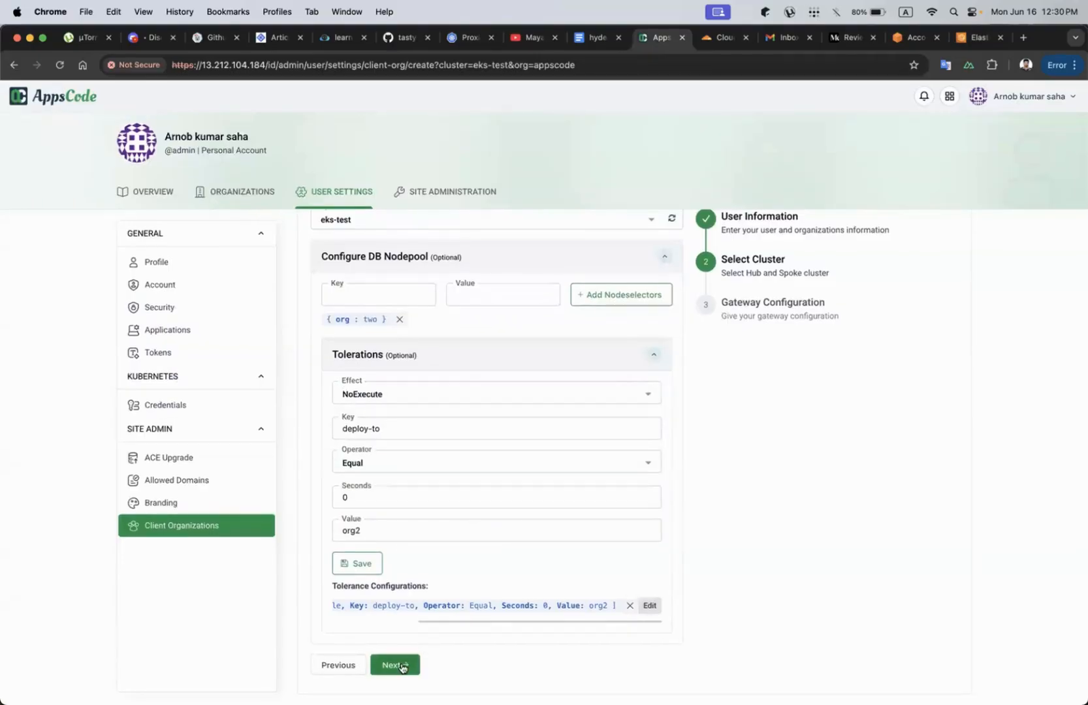
click(358, 563)
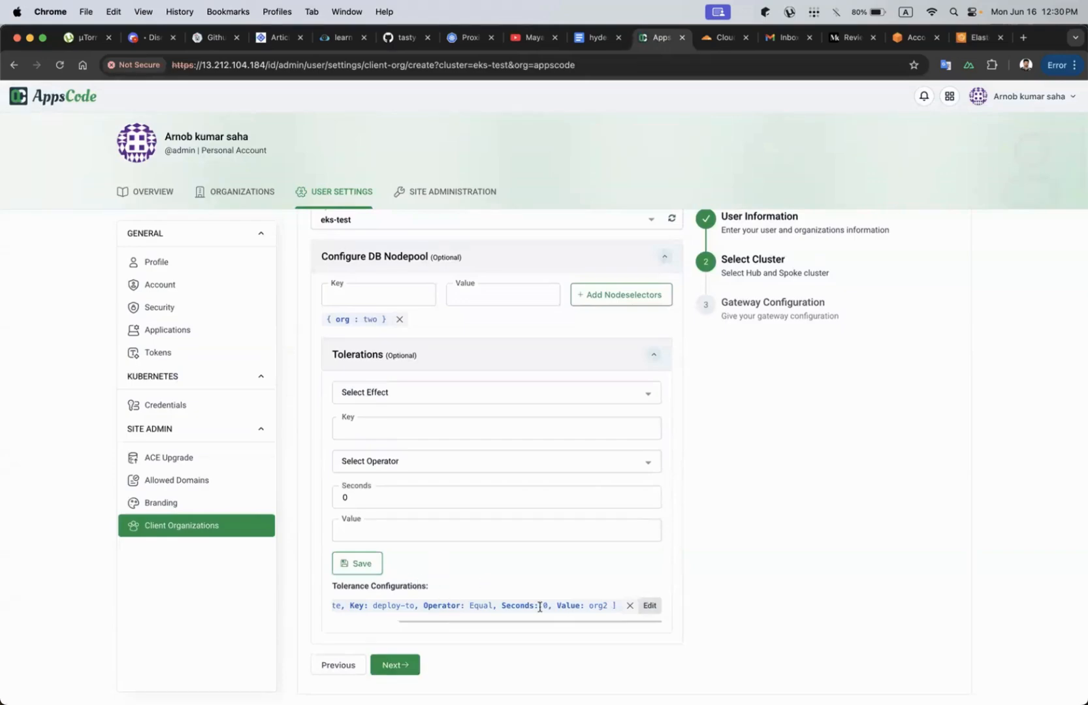
click(392, 665)
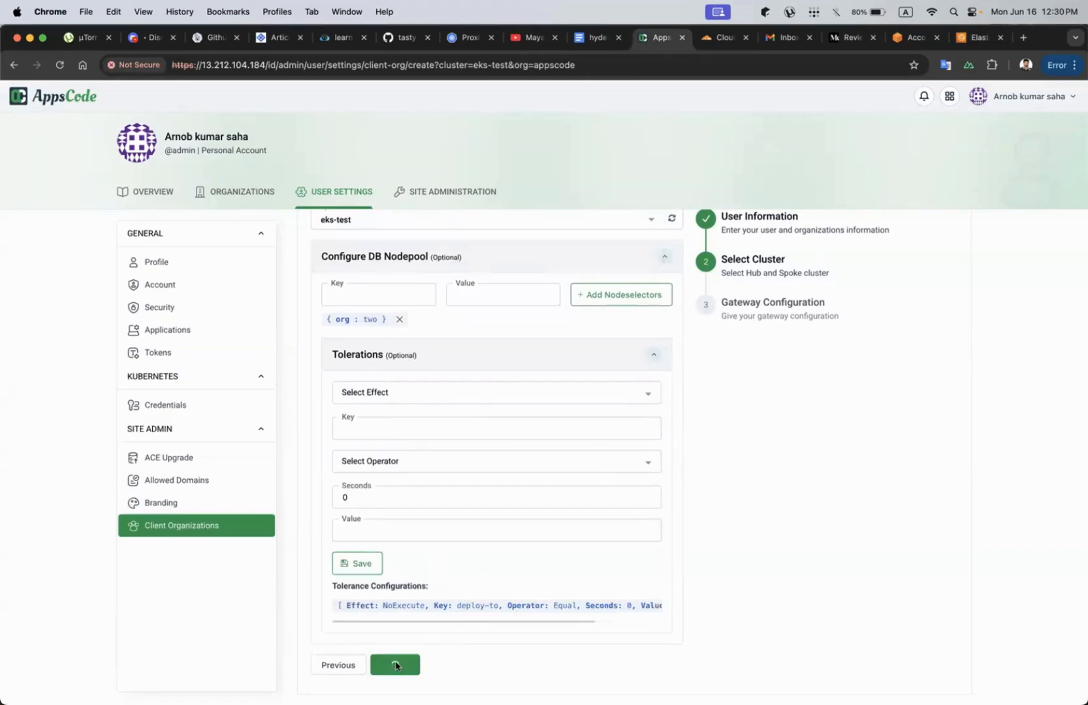
Use a dedicated custom gateway preloaded from an existing one, with ace (ace-gw) as the preset config.
click(574, 299)
click(418, 346)
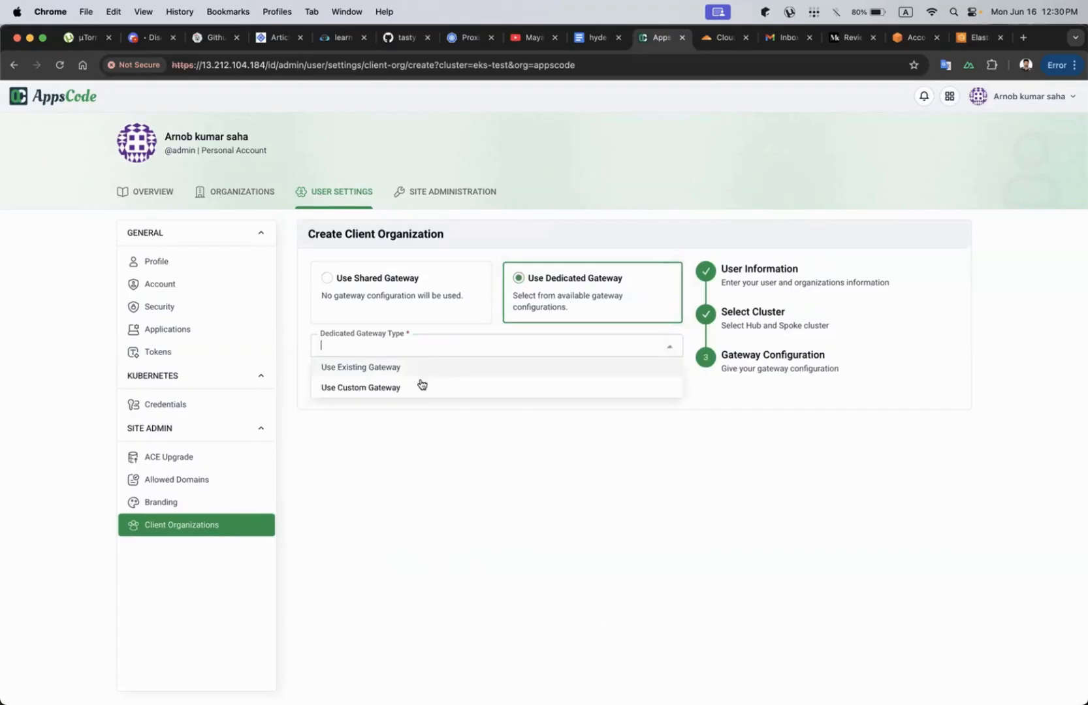
click(424, 384)
click(439, 386)
click(437, 418)
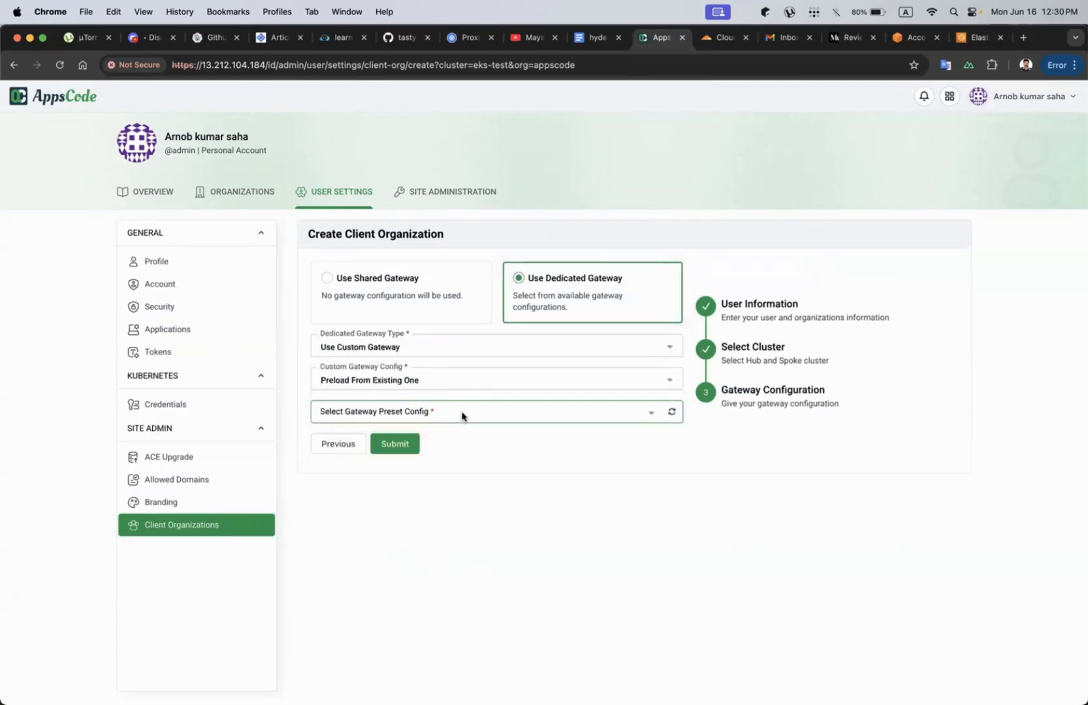
click(462, 413)
click(394, 457)
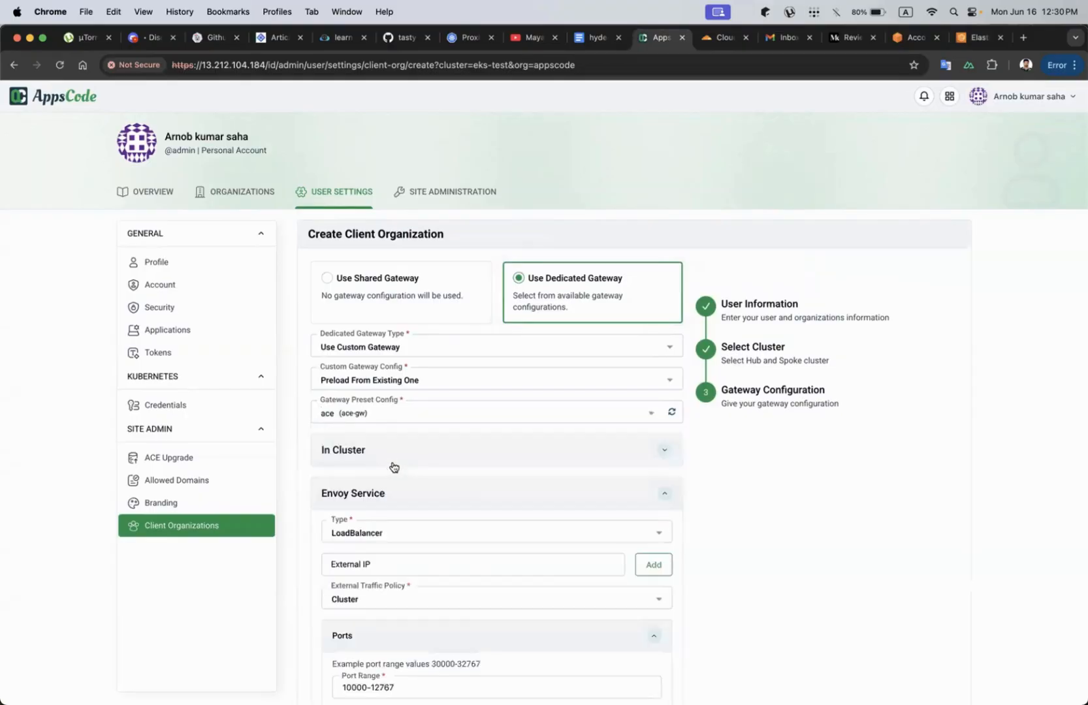
Set the gateway infra host to kubedb.cloud and its host type to domain.
scroll(455, 501, down, 4)
scroll(455, 501, down, 4)
drag(418, 491, 326, 489)
text(kubedb.cloud)
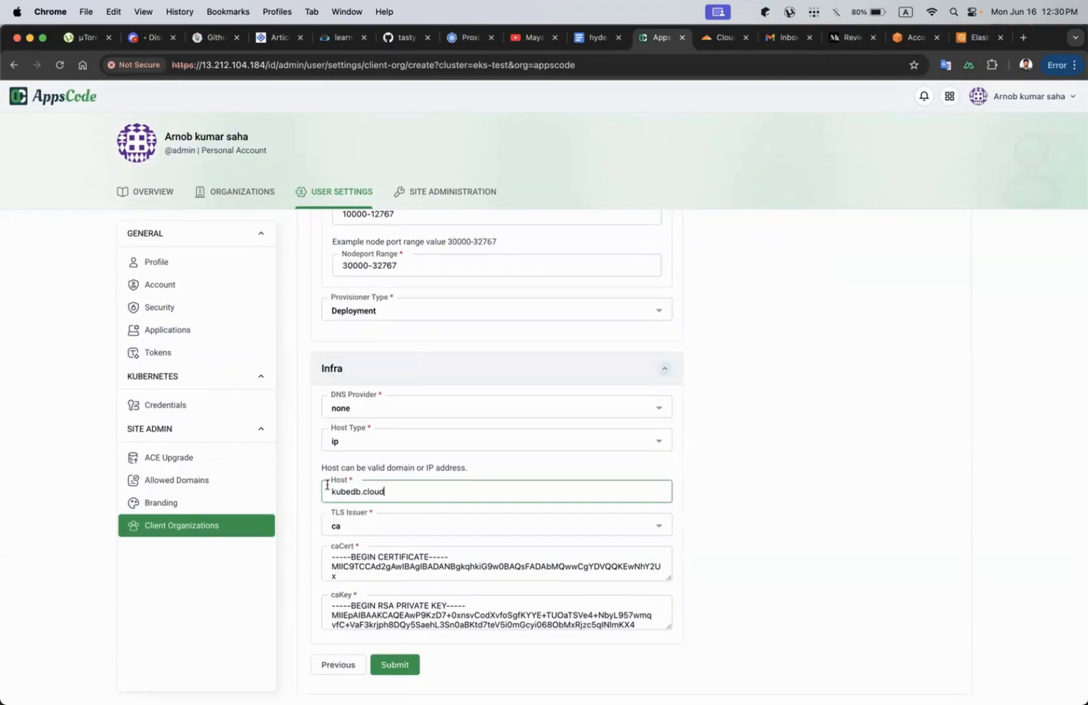
click(365, 444)
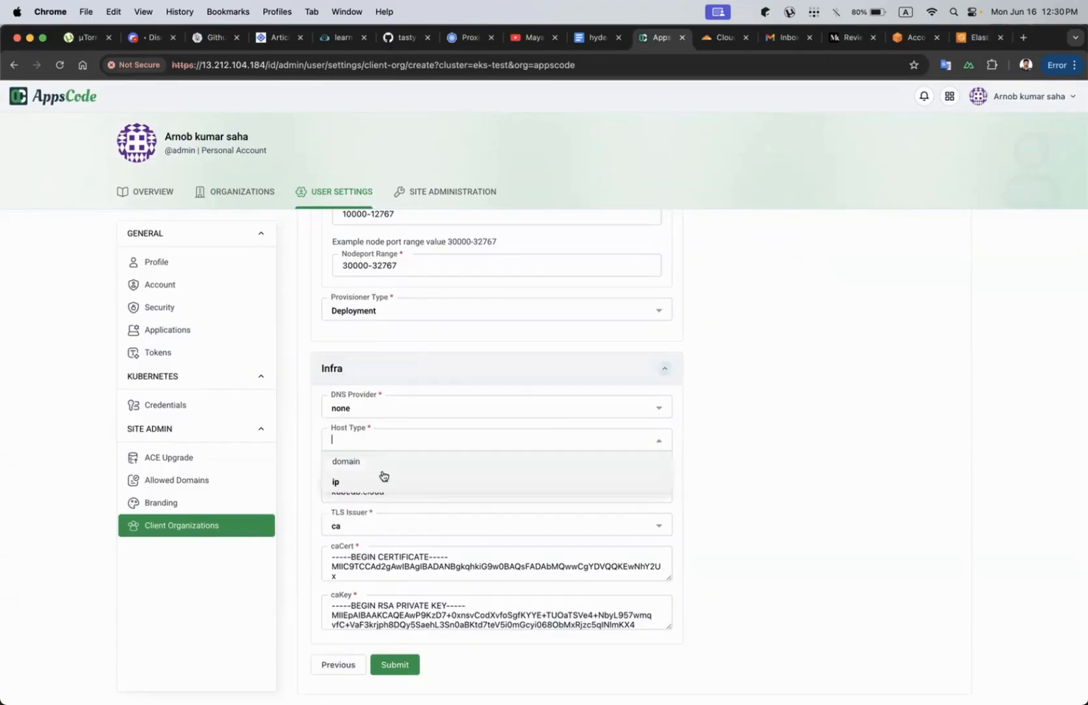
click(393, 463)
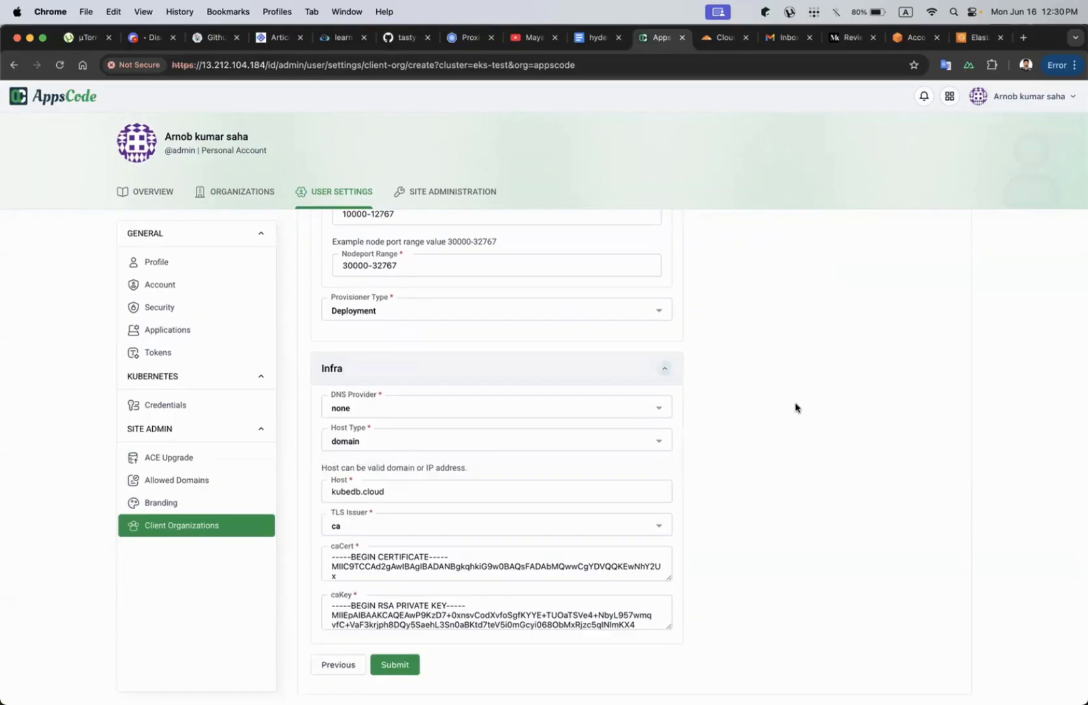
Review the Envoy Service settings, including port ranges, and open the Provisioner Type options.
scroll(795, 408, up, 5)
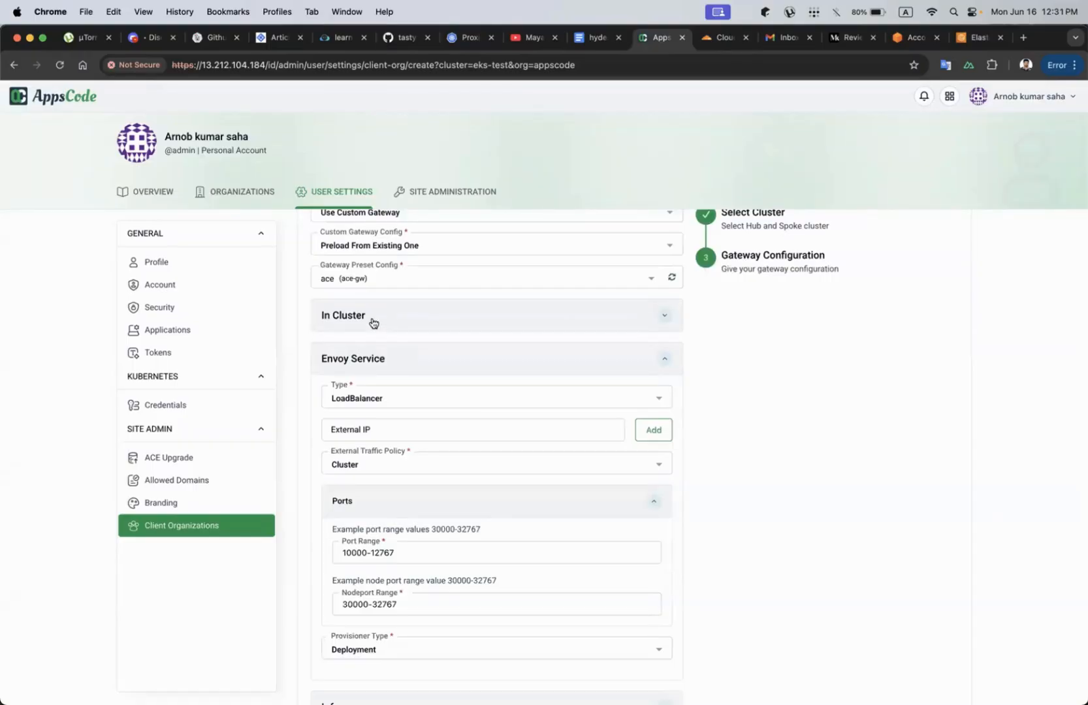
scroll(374, 333, down, 2)
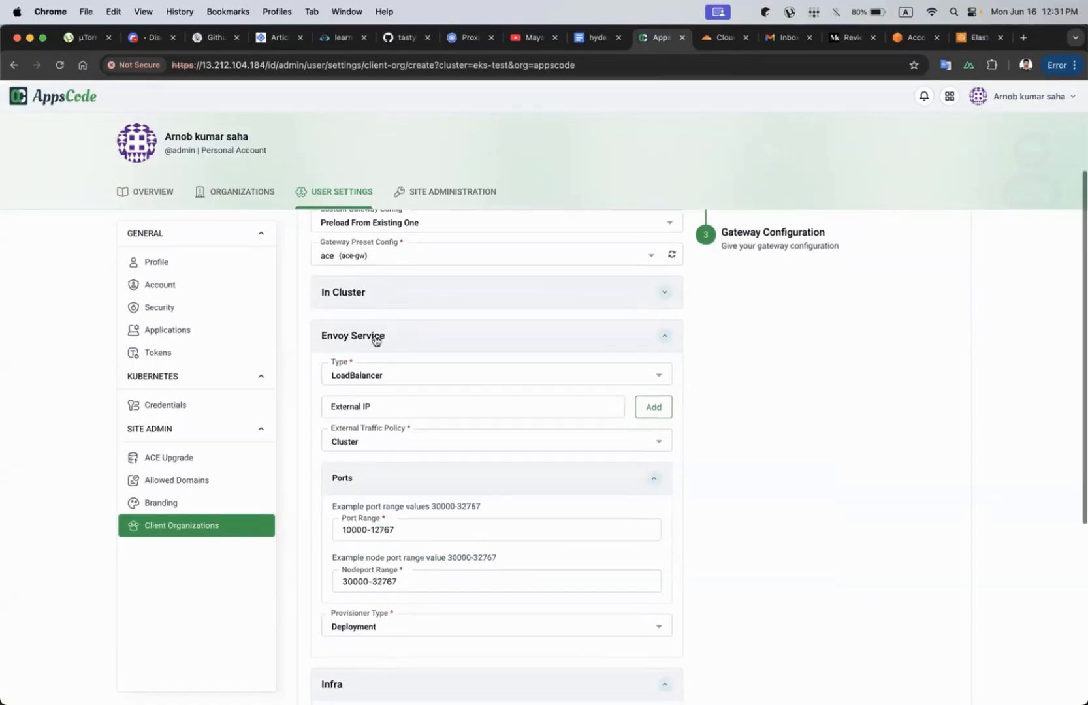
scroll(375, 376, down, 1)
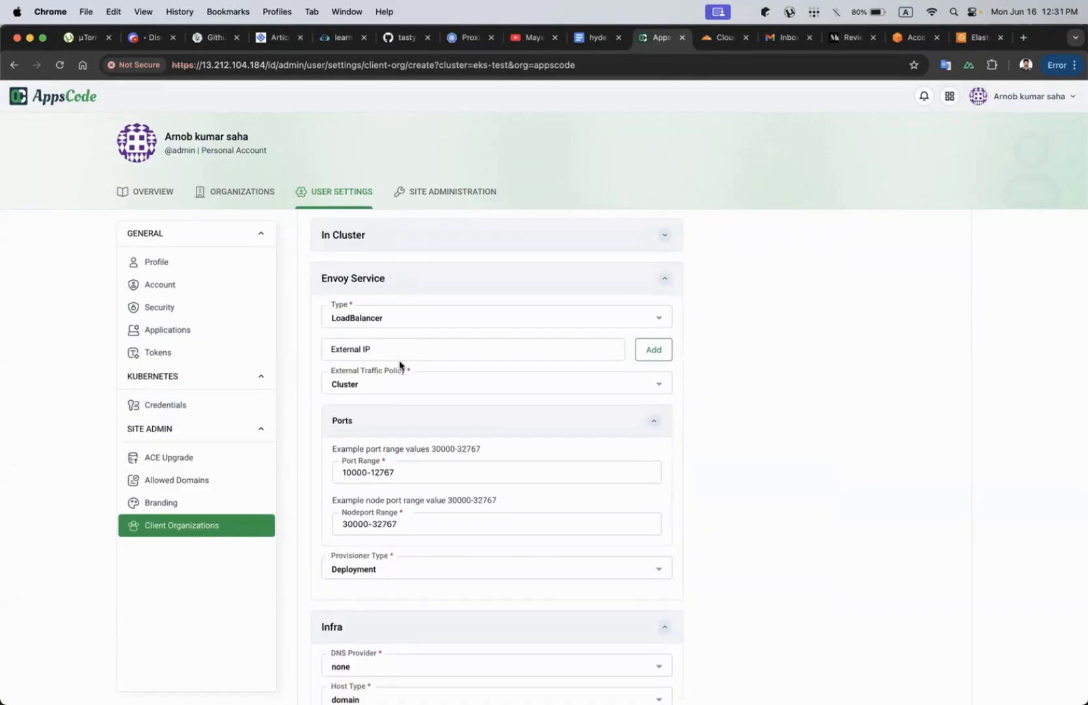
scroll(398, 406, down, 2)
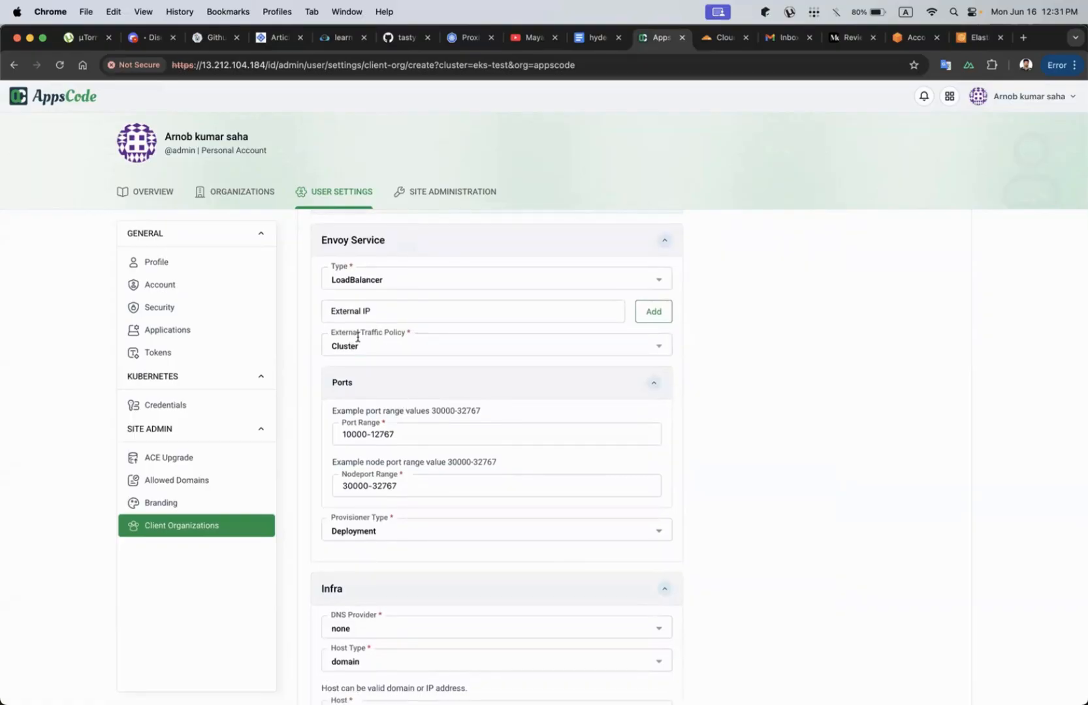
scroll(458, 424, down, 1)
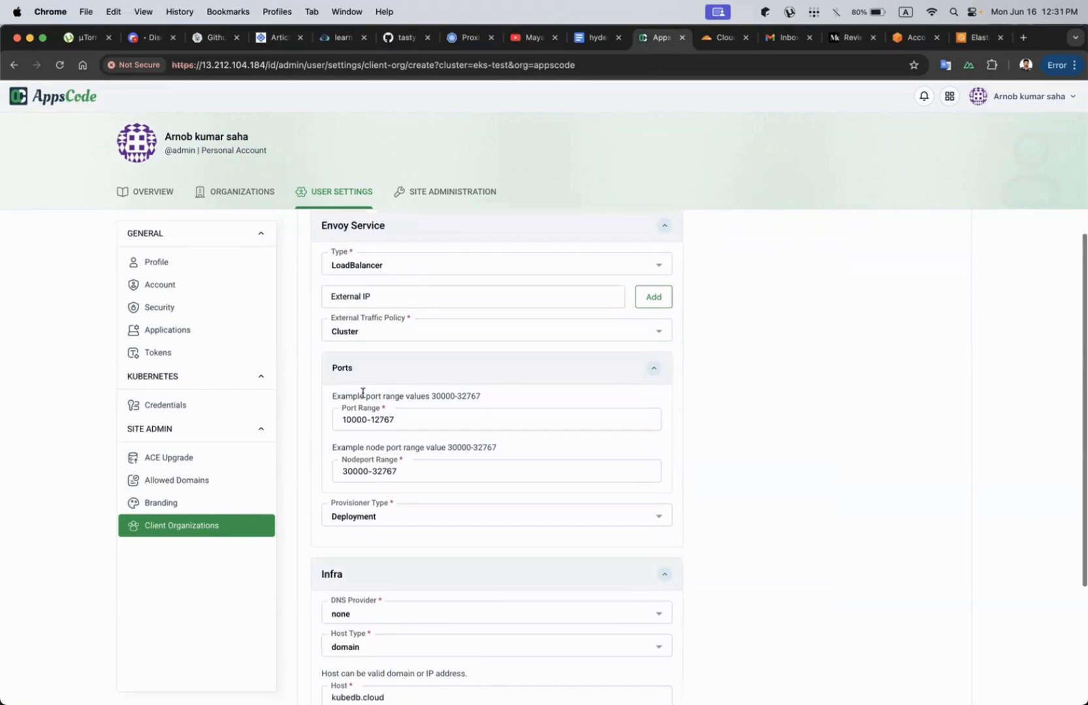
scroll(418, 444, down, 2)
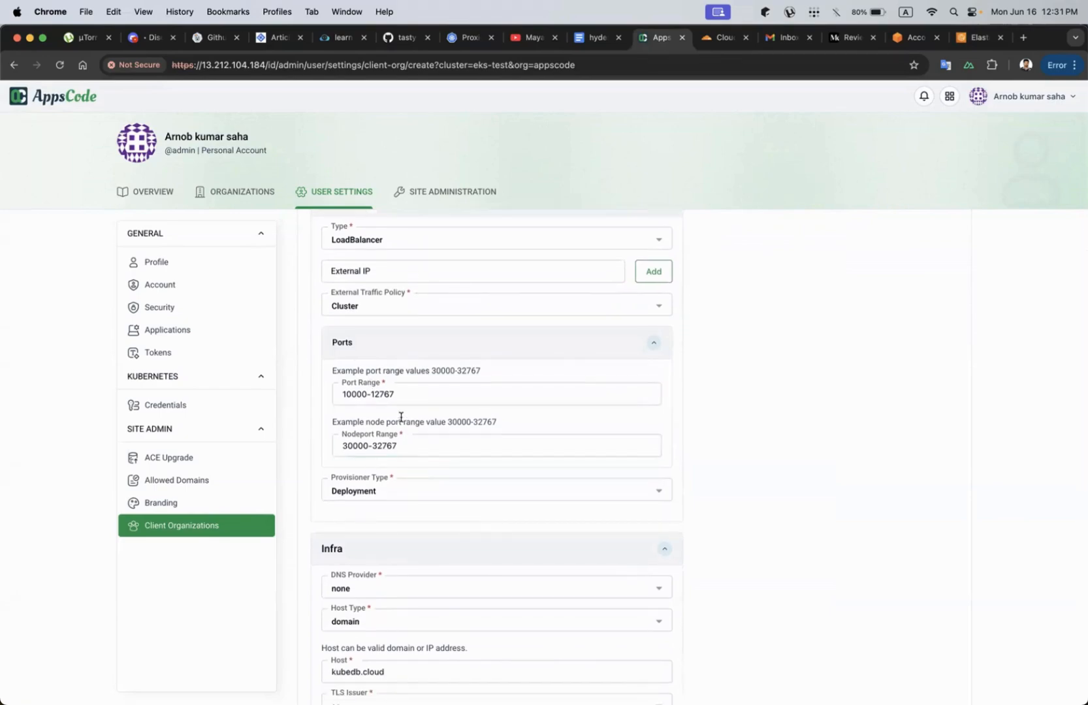
scroll(392, 477, down, 1)
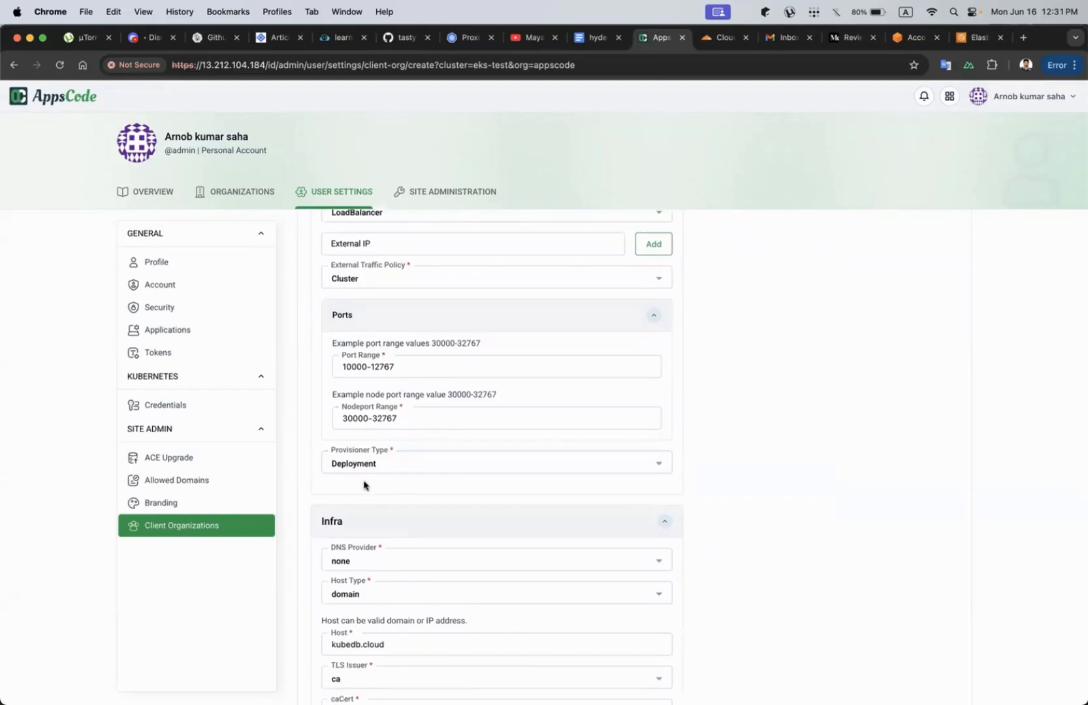
click(410, 462)
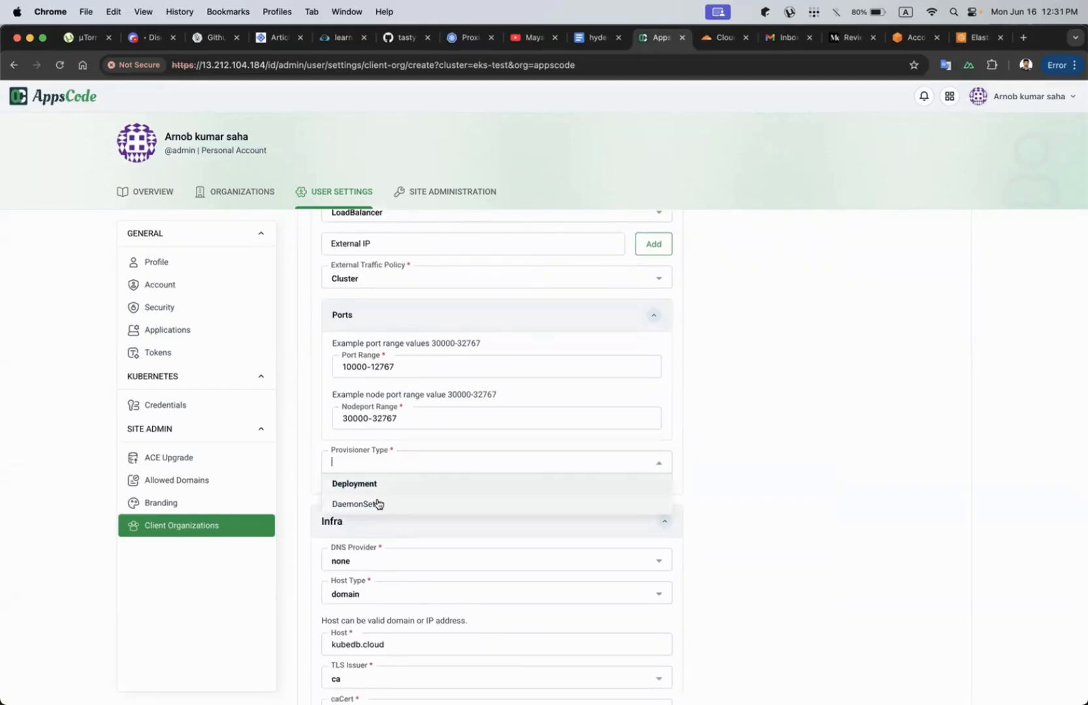